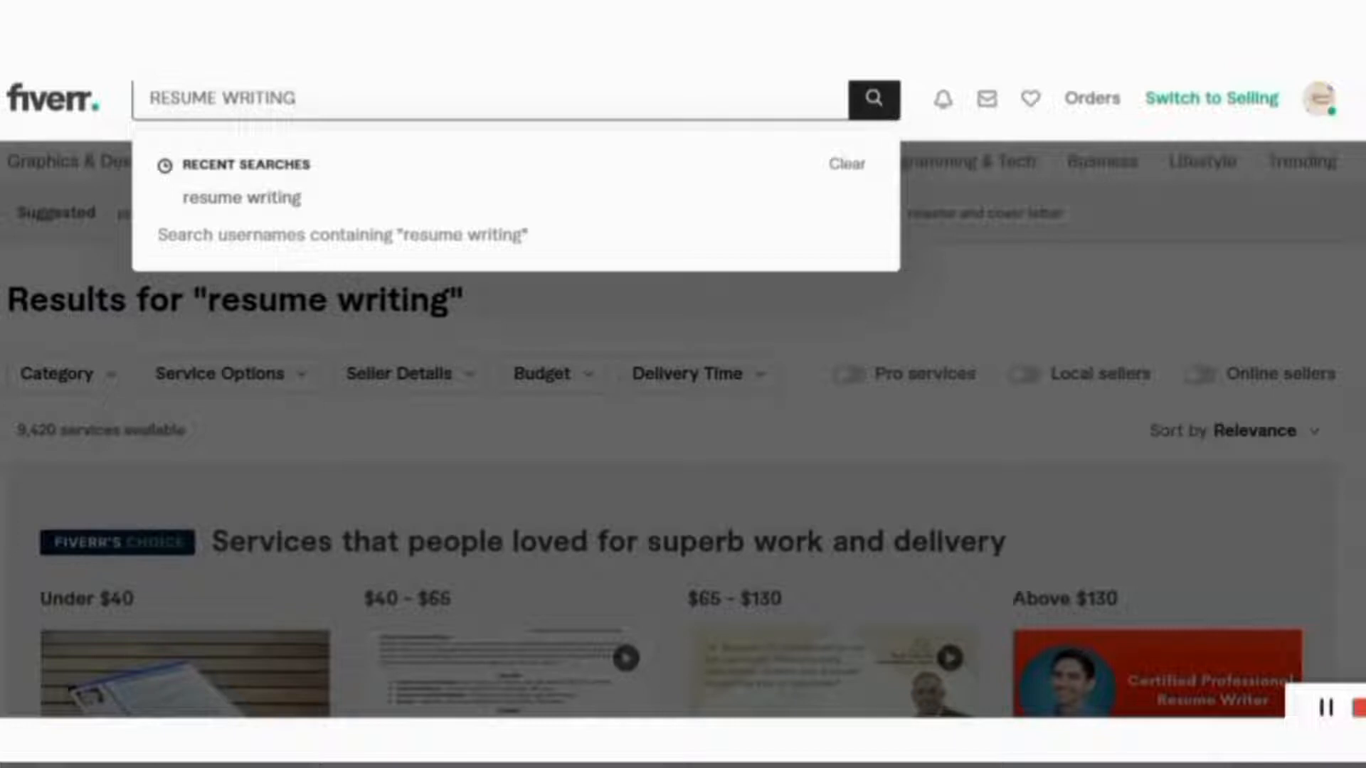
Run the 'resume writing' search on Fiverr and open the 24-hour professional resume writing gig
key("Return")
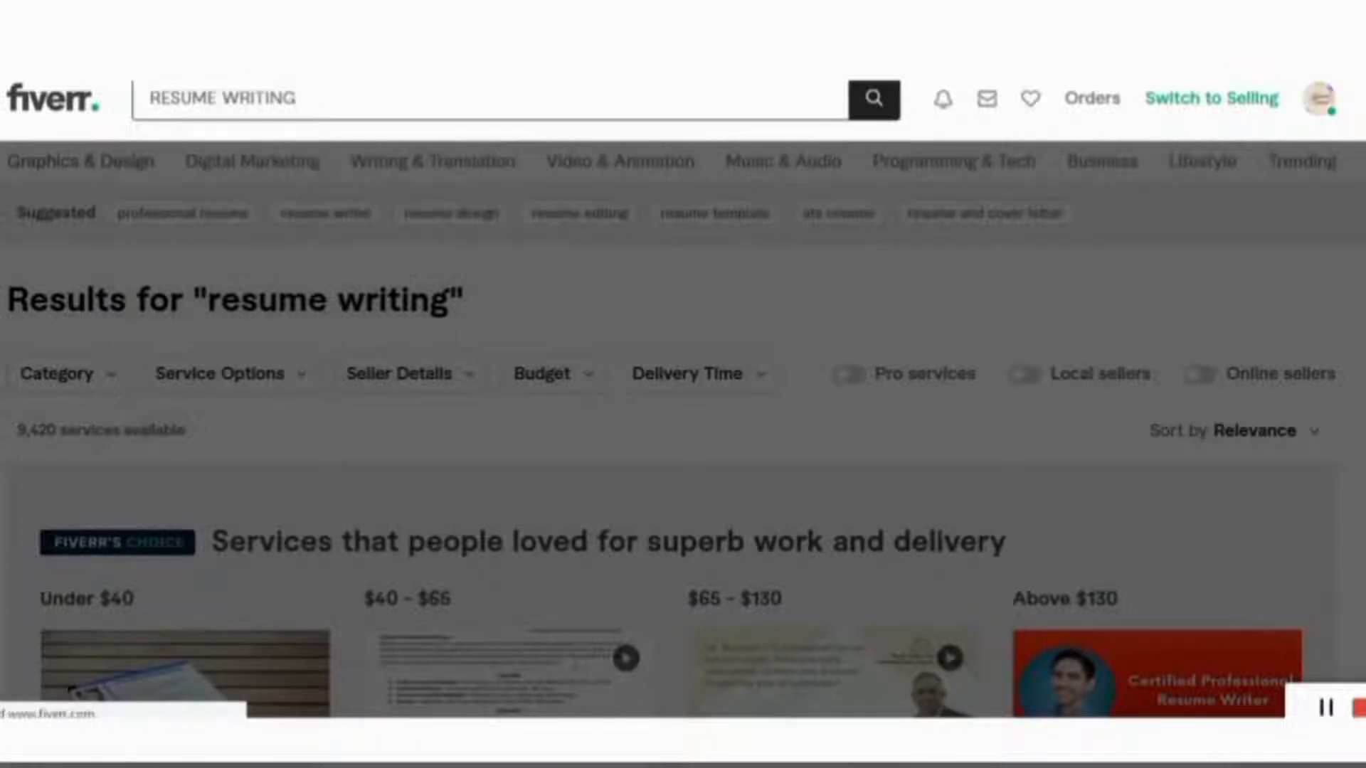
scroll(702, 388, "down", 4)
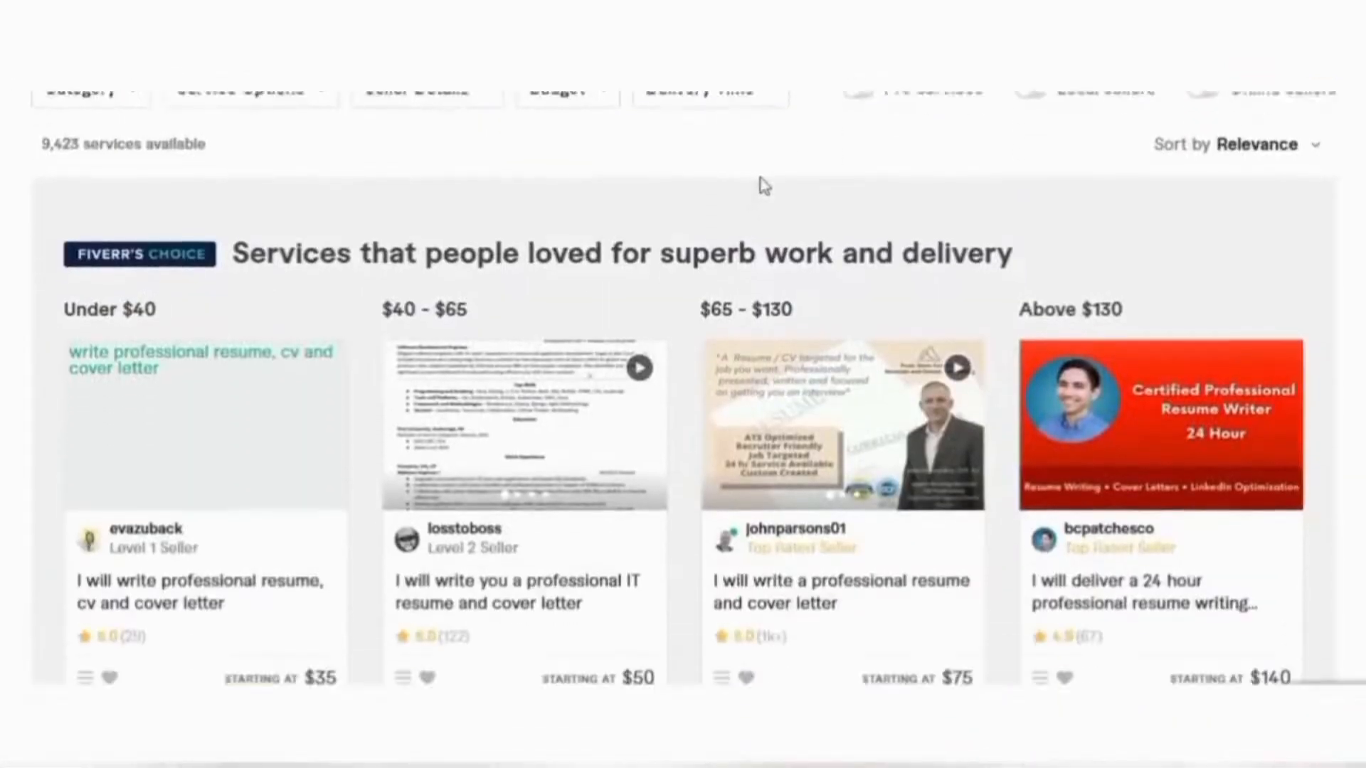
scroll(763, 185, "down", 2)
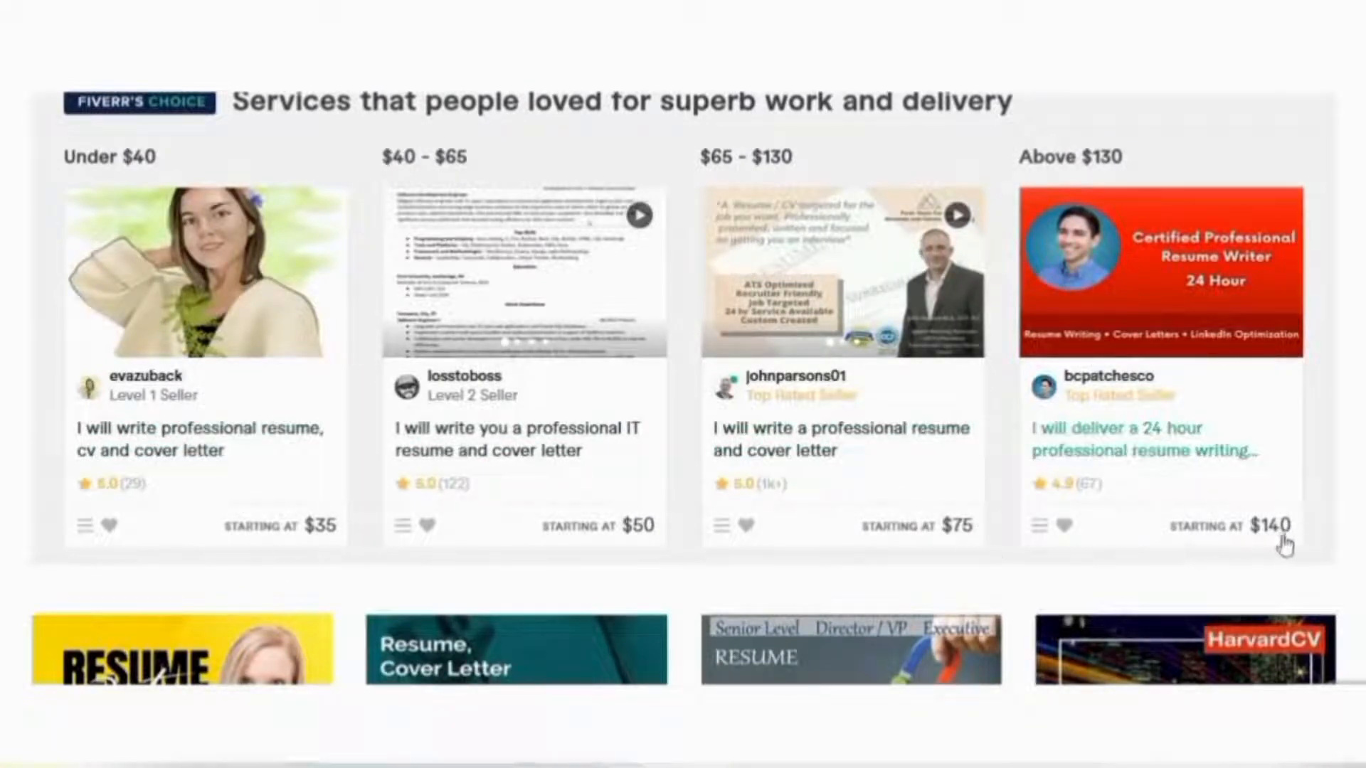
left_click(1123, 262)
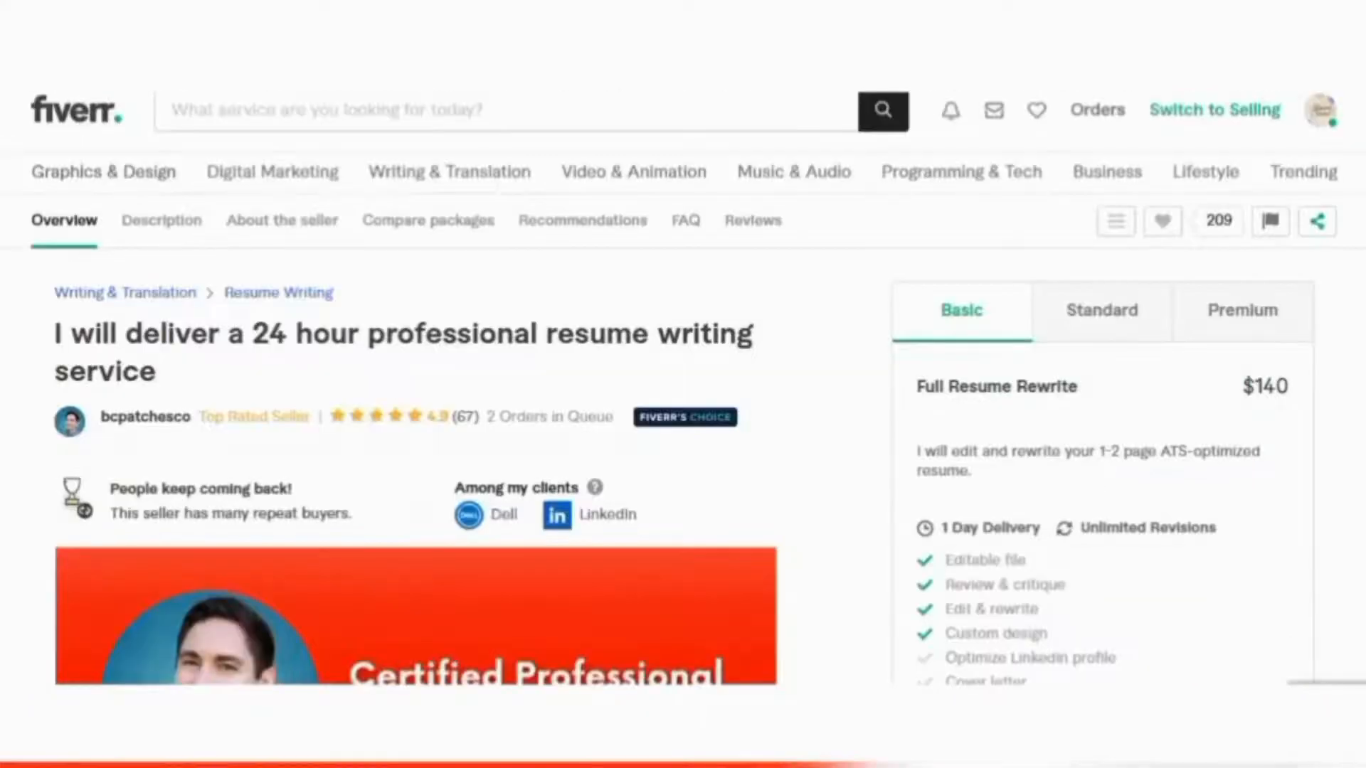
Compare the Standard and Premium packages, ending on the $280 Resume + Cover Letter + LinkedIn package
scroll(811, 473, "down", 5)
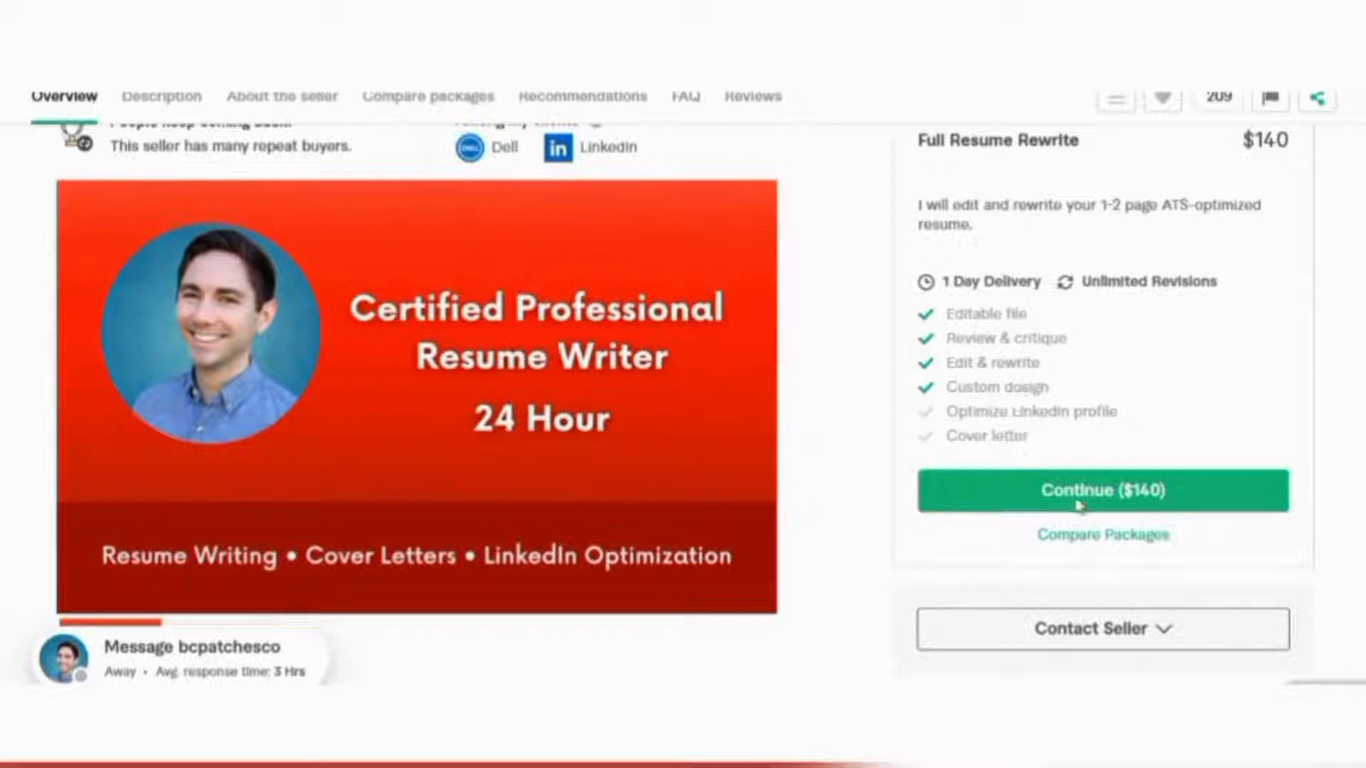
scroll(1300, 528, "up", 2)
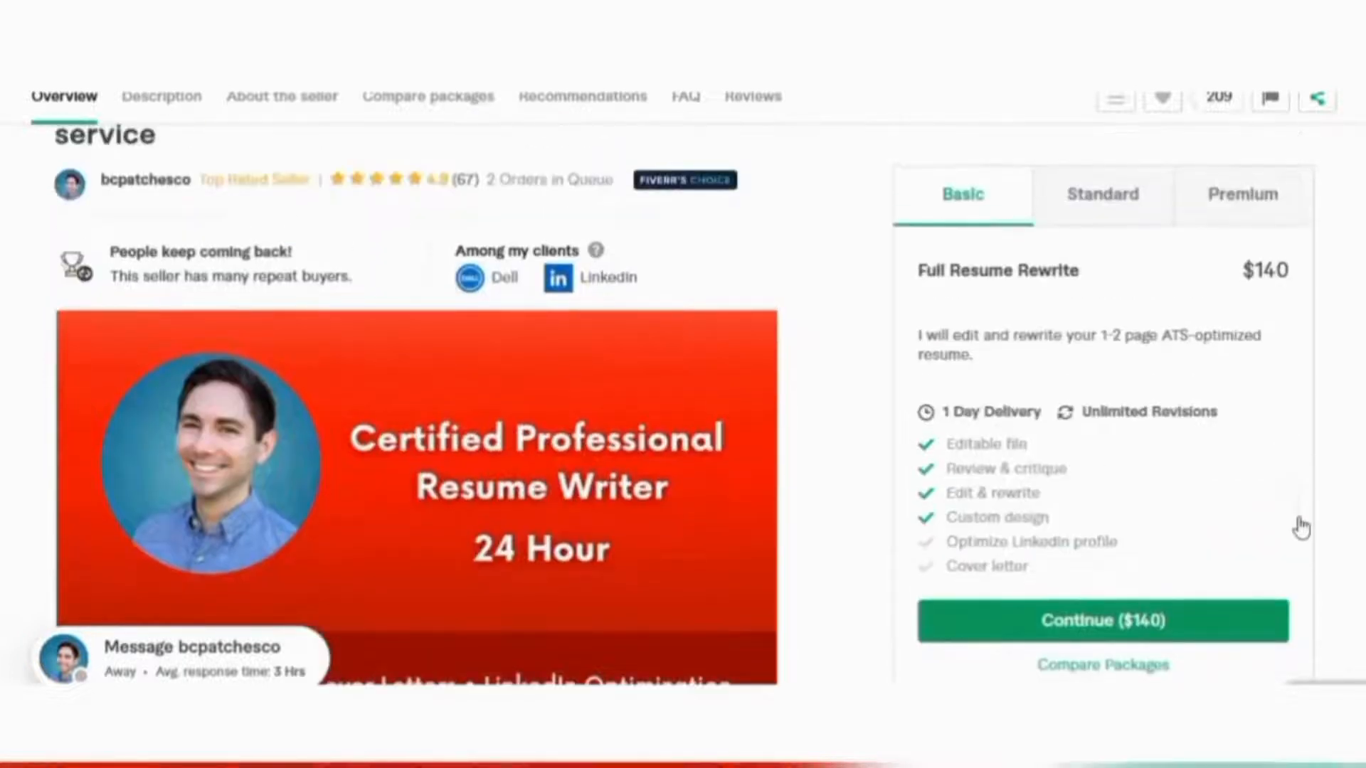
scroll(1301, 528, "up", 1)
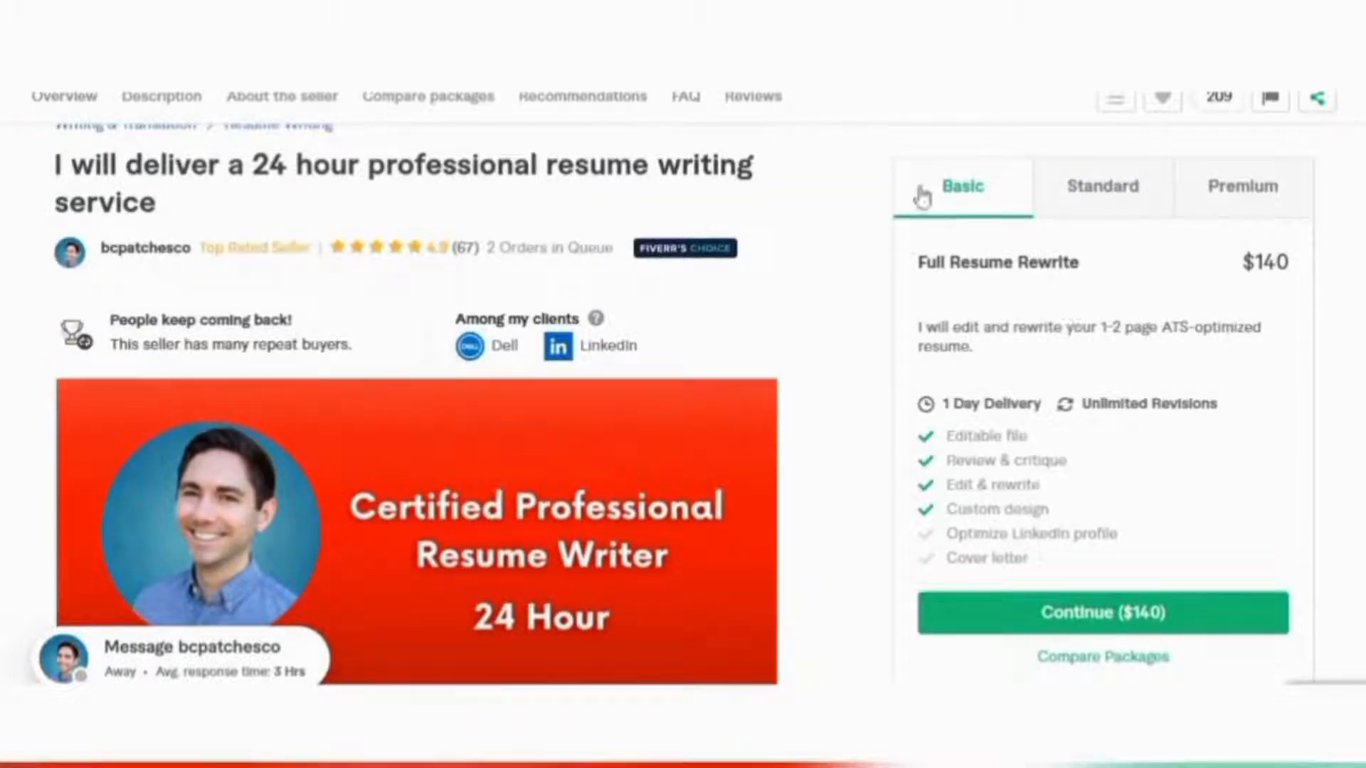
left_click(1103, 187)
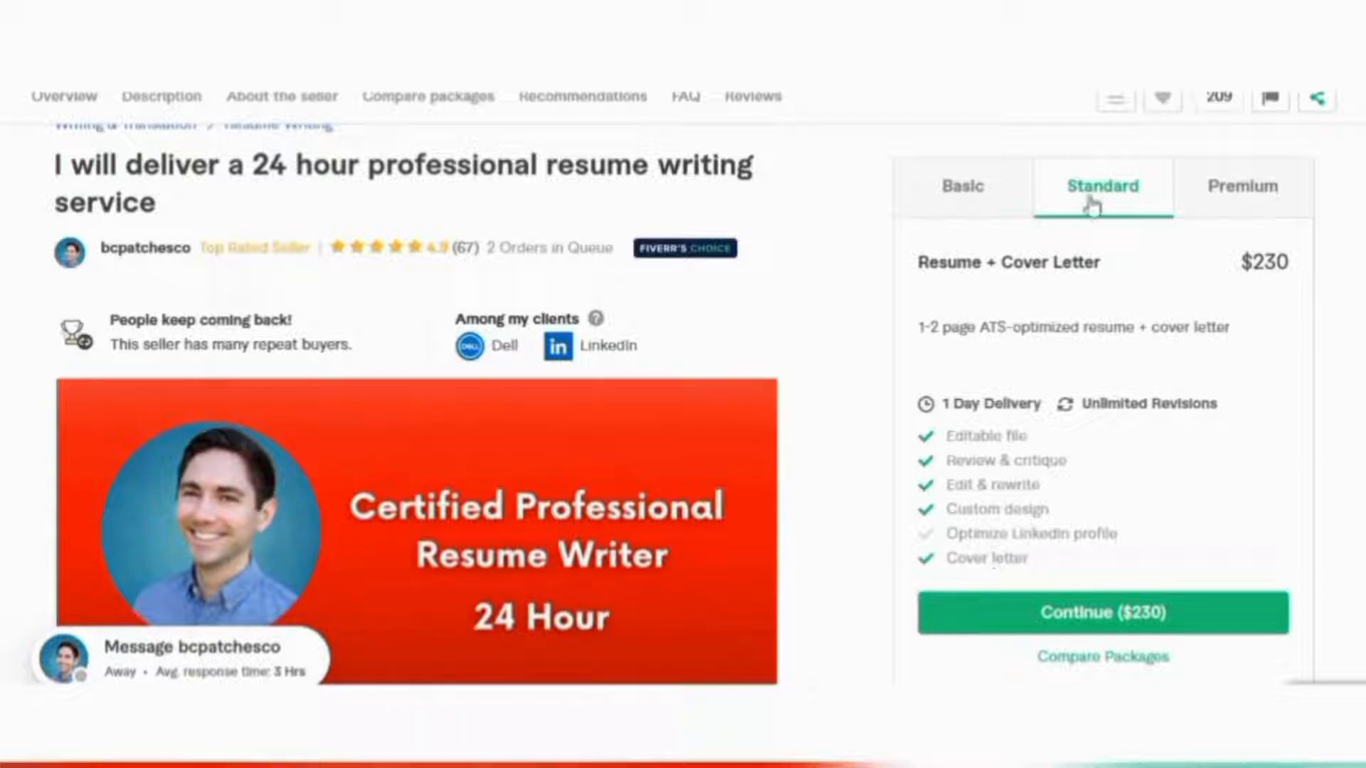
left_click(1233, 200)
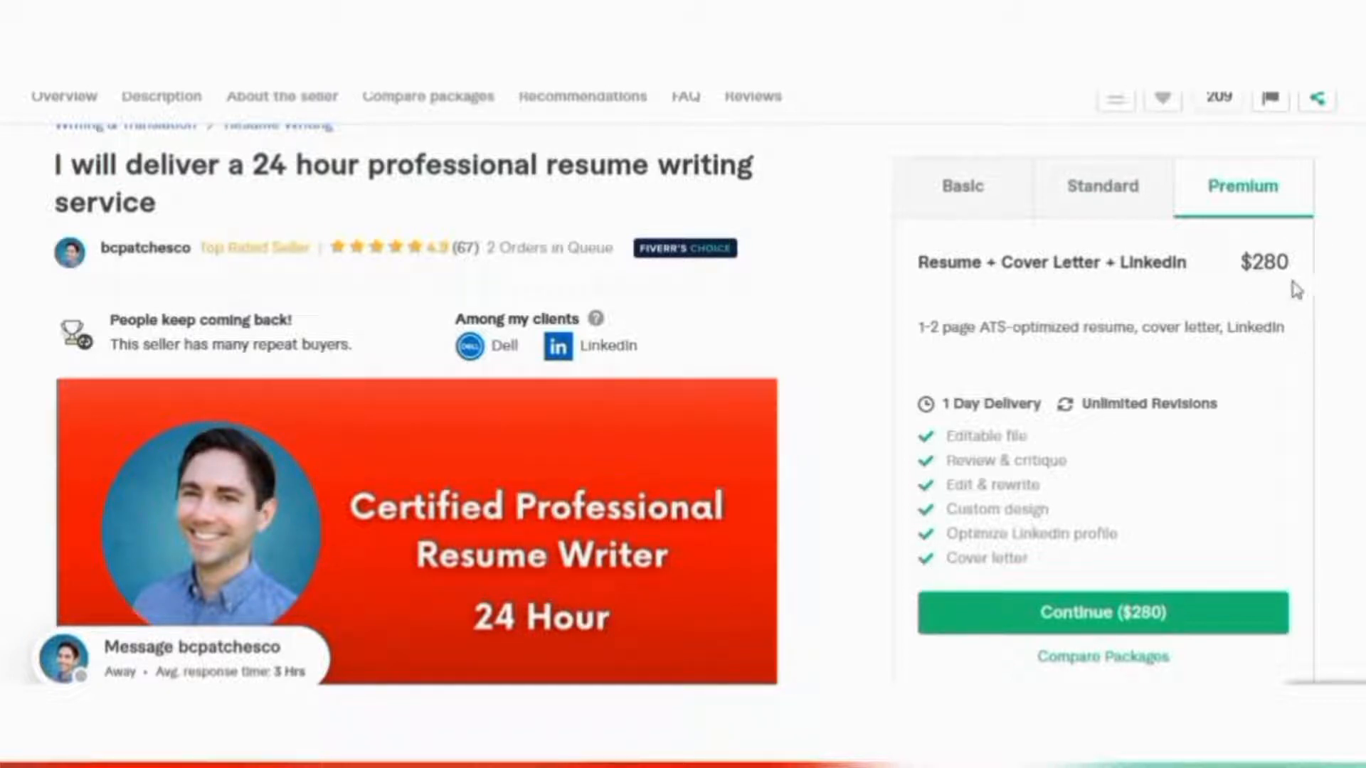
scroll(881, 173, "down", 6)
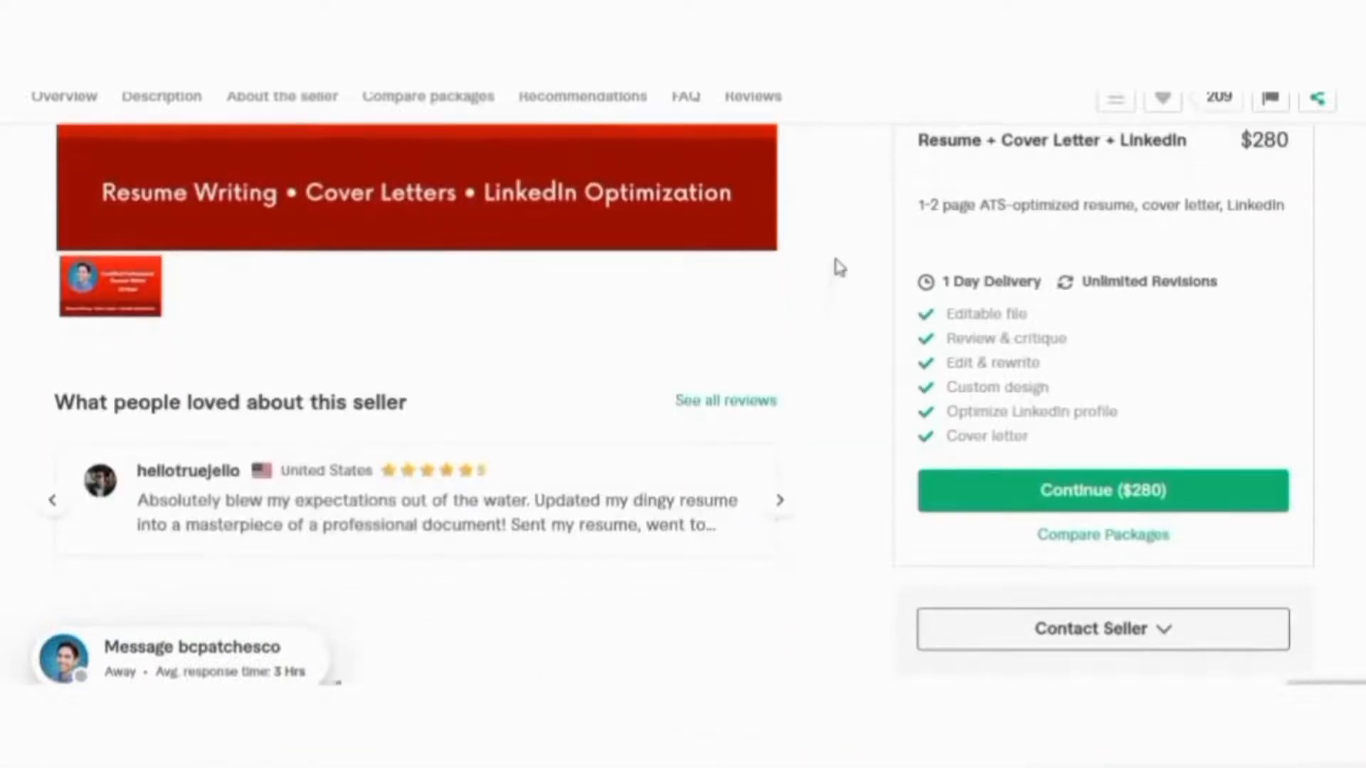
scroll(839, 370, "up", 6)
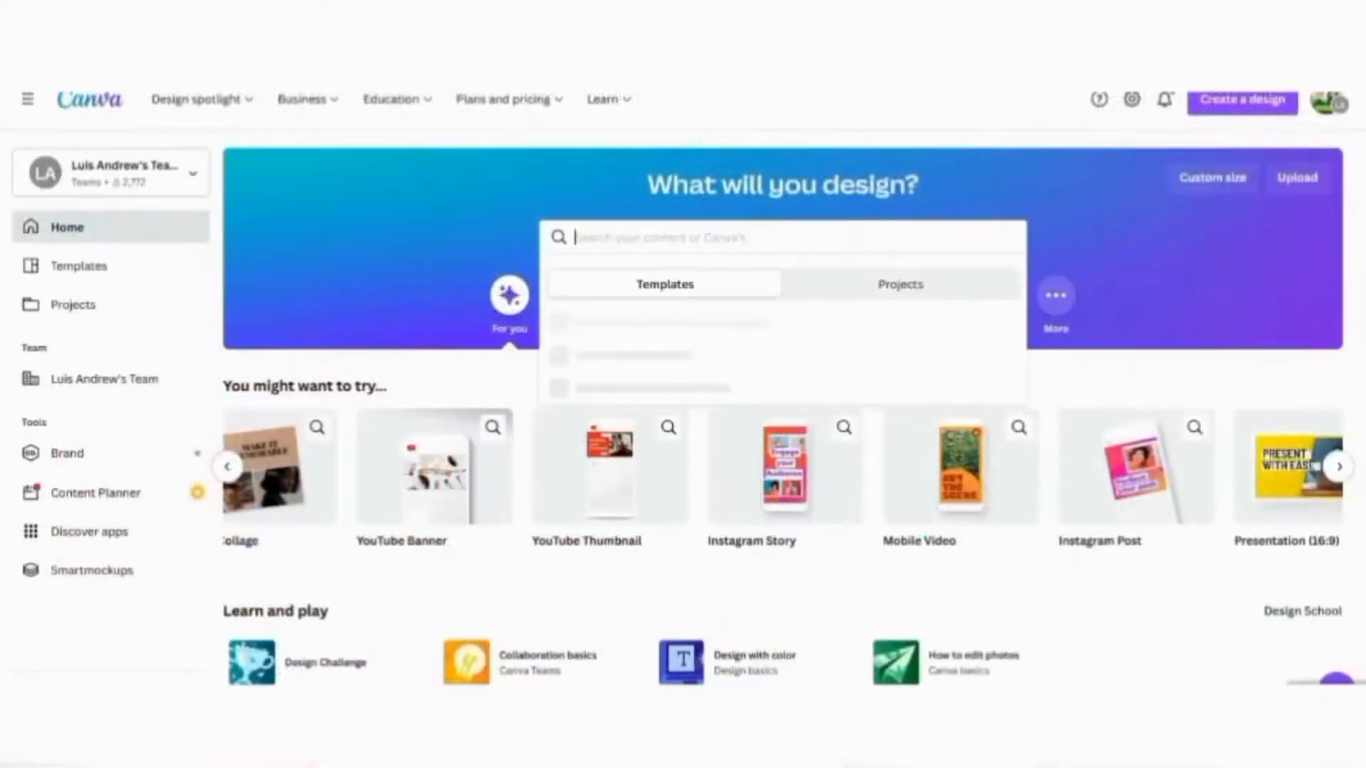
Search Canva templates for 'RESUME WRITING' and open the teal two-page copywriter résumé
type("RESUME")
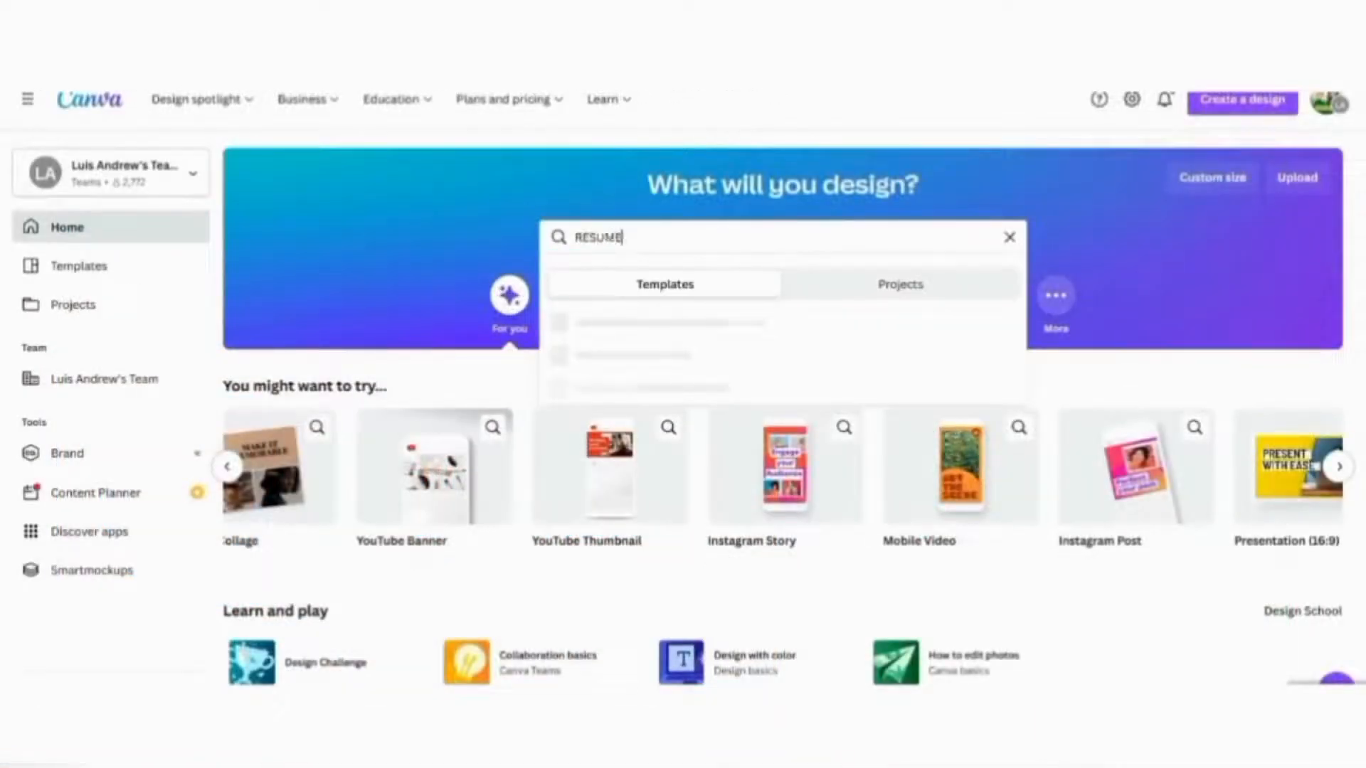
type(" WRITING")
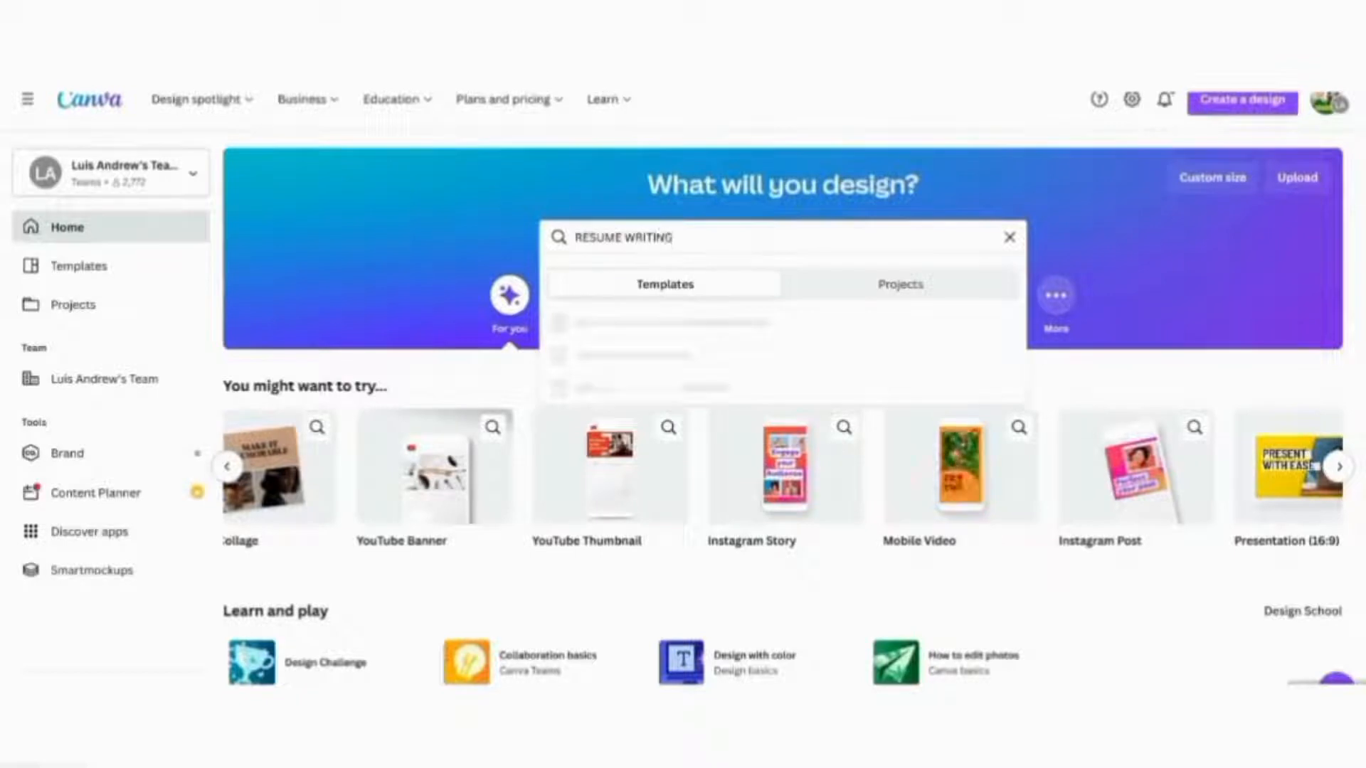
key("Return")
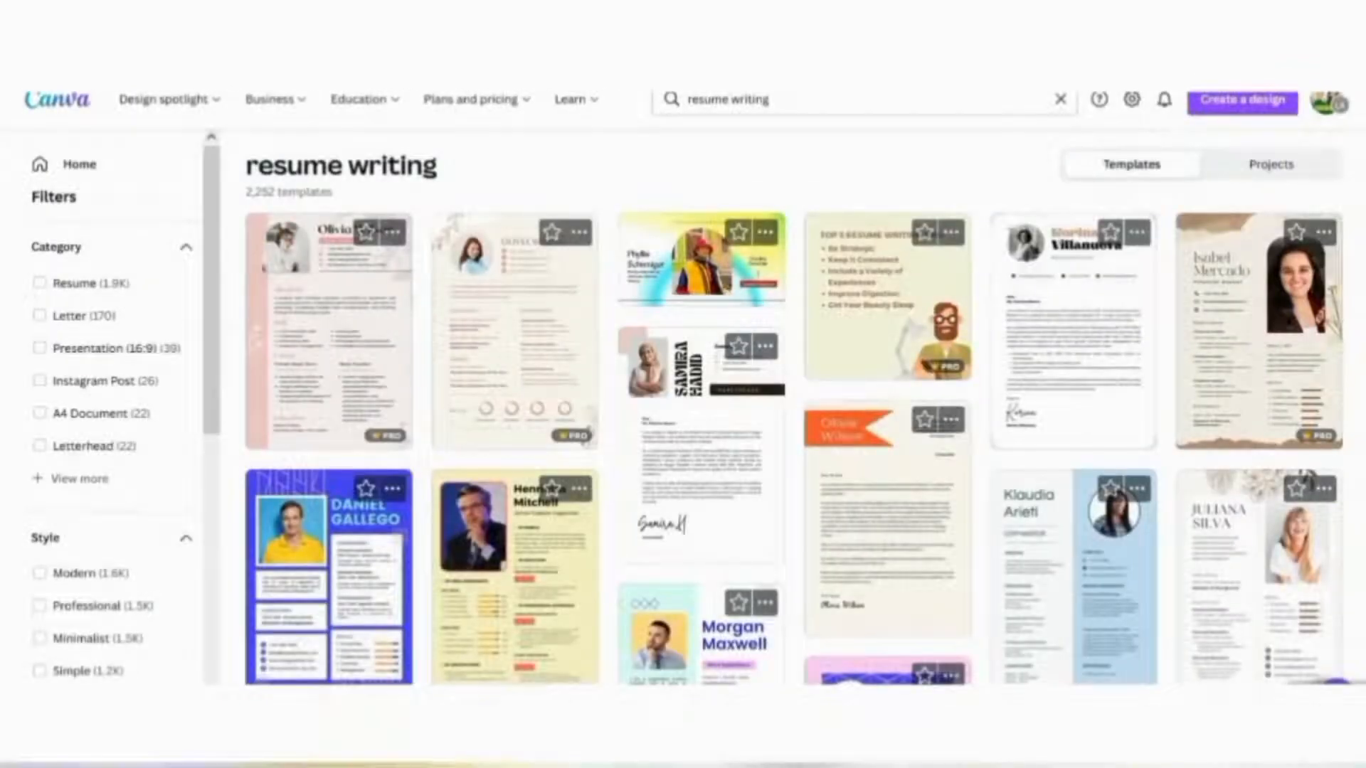
scroll(913, 405, "down", 1)
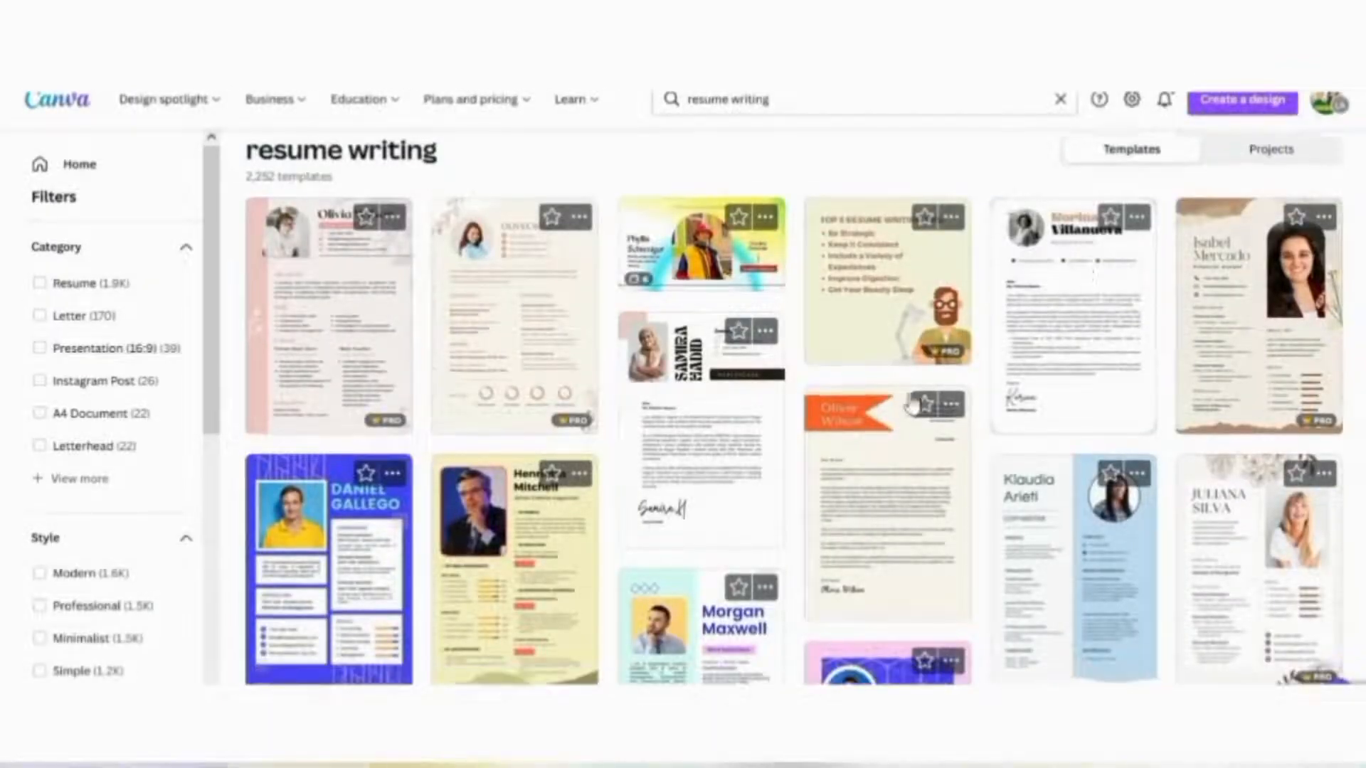
scroll(913, 405, "down", 4)
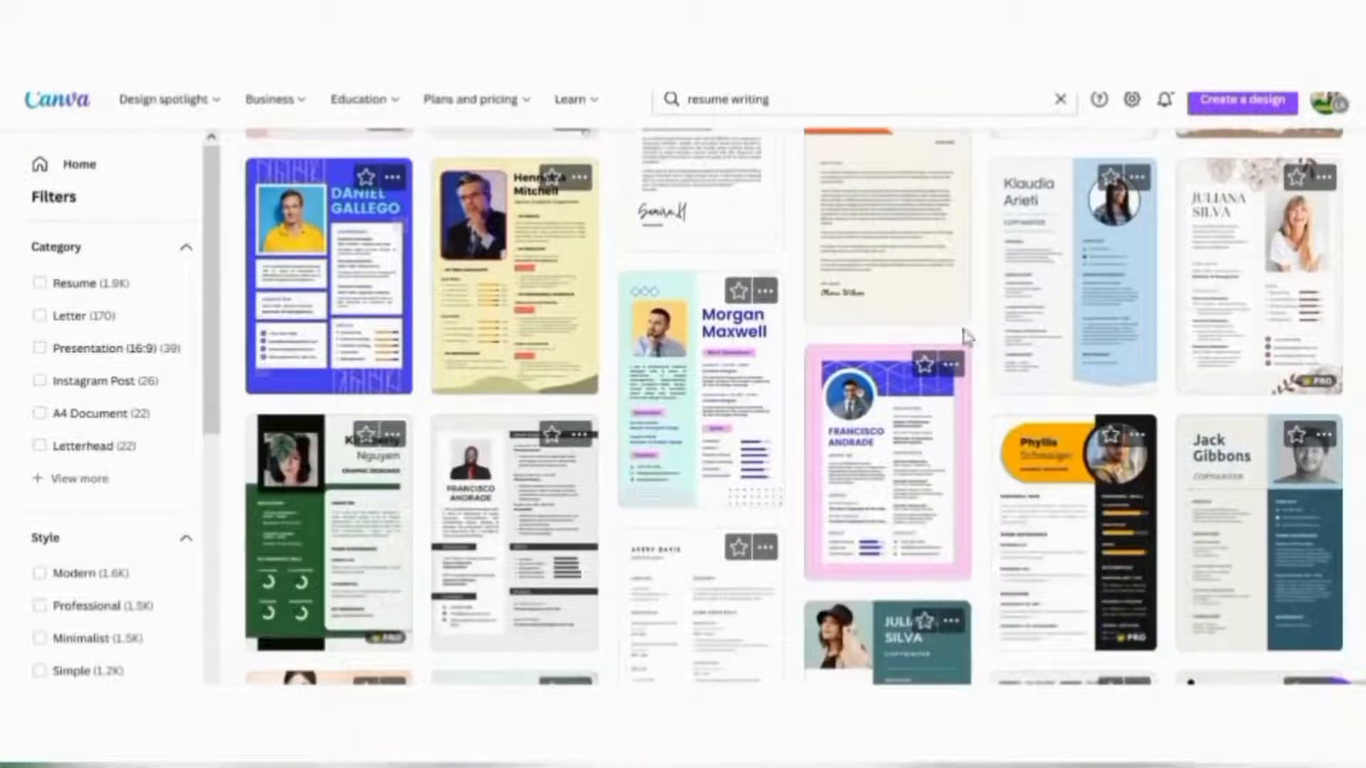
scroll(954, 390, "down", 6)
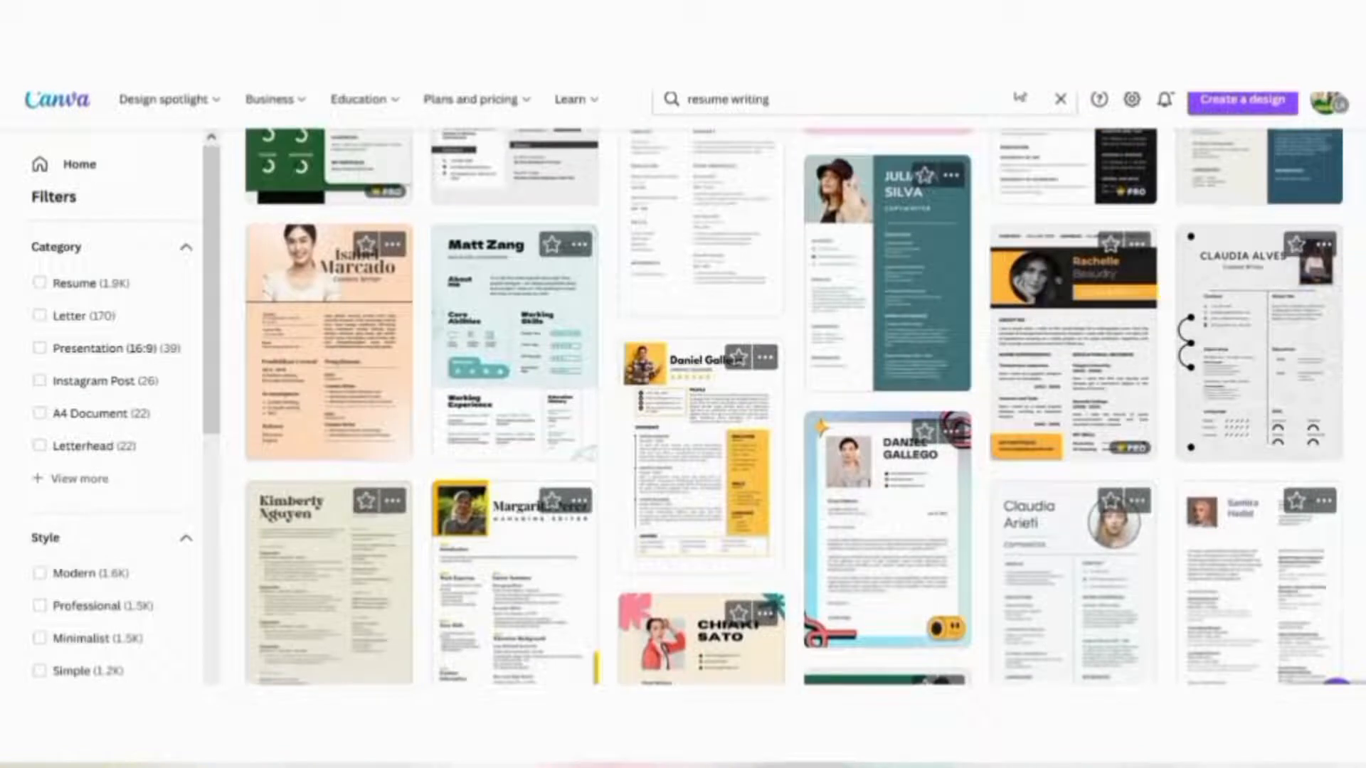
left_click(894, 310)
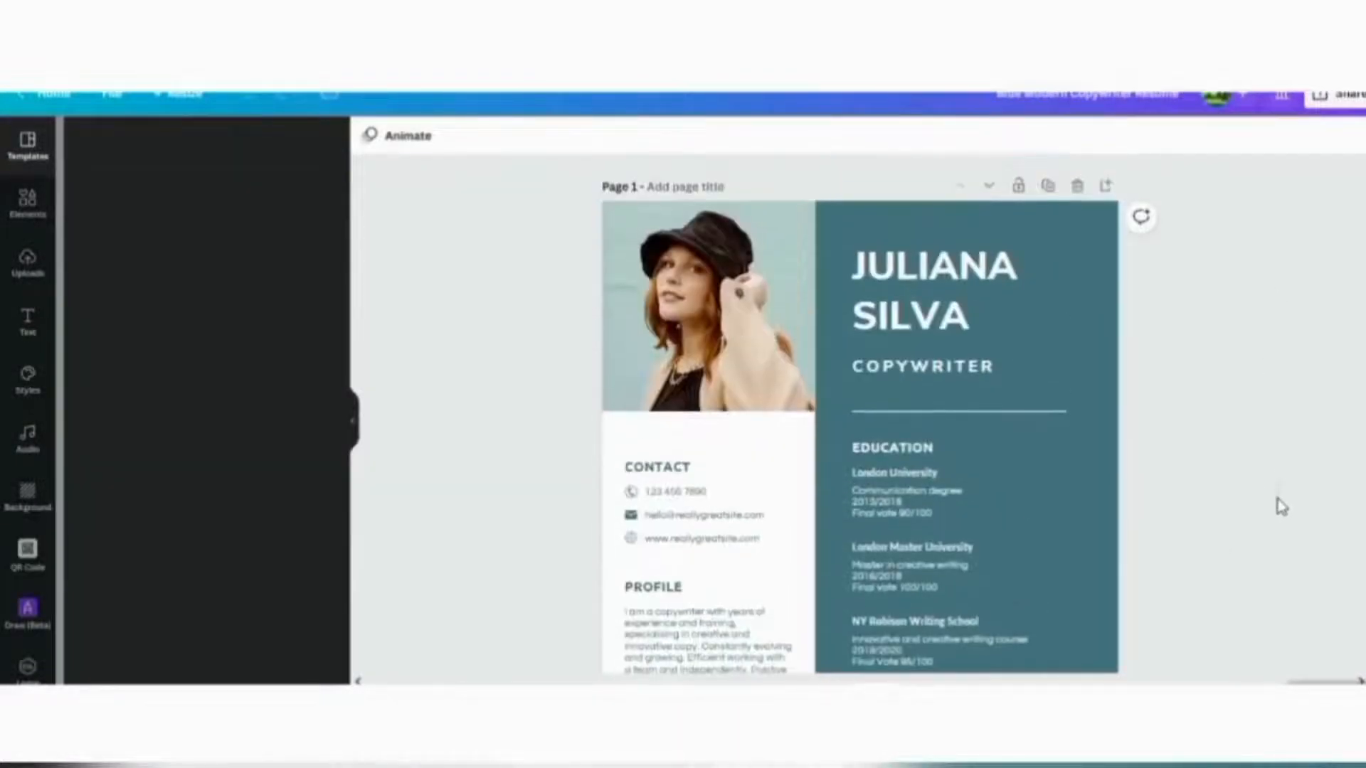
Delete the portrait photo at the top-left of page 1 of the résumé
scroll(1287, 453, "down", 5)
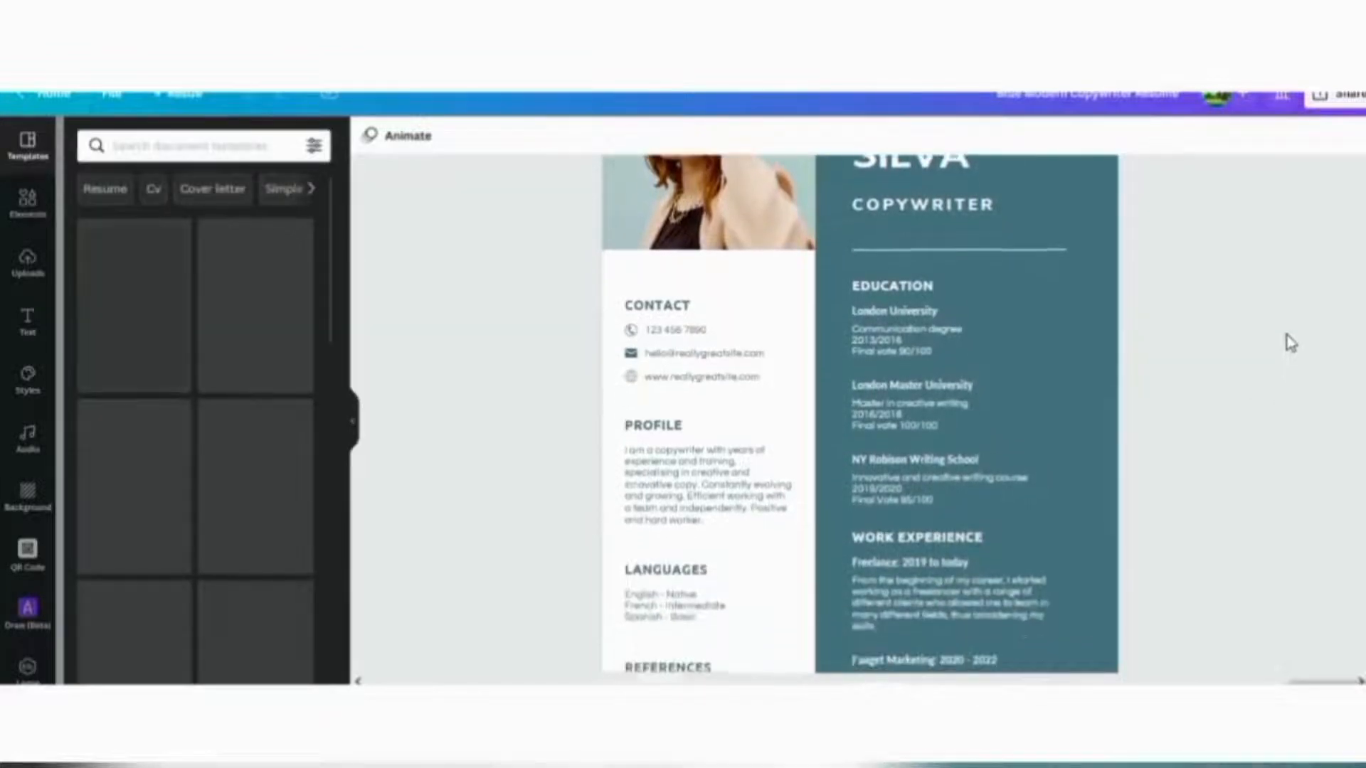
scroll(1293, 279, "down", 2)
scroll(1300, 199, "up", 5)
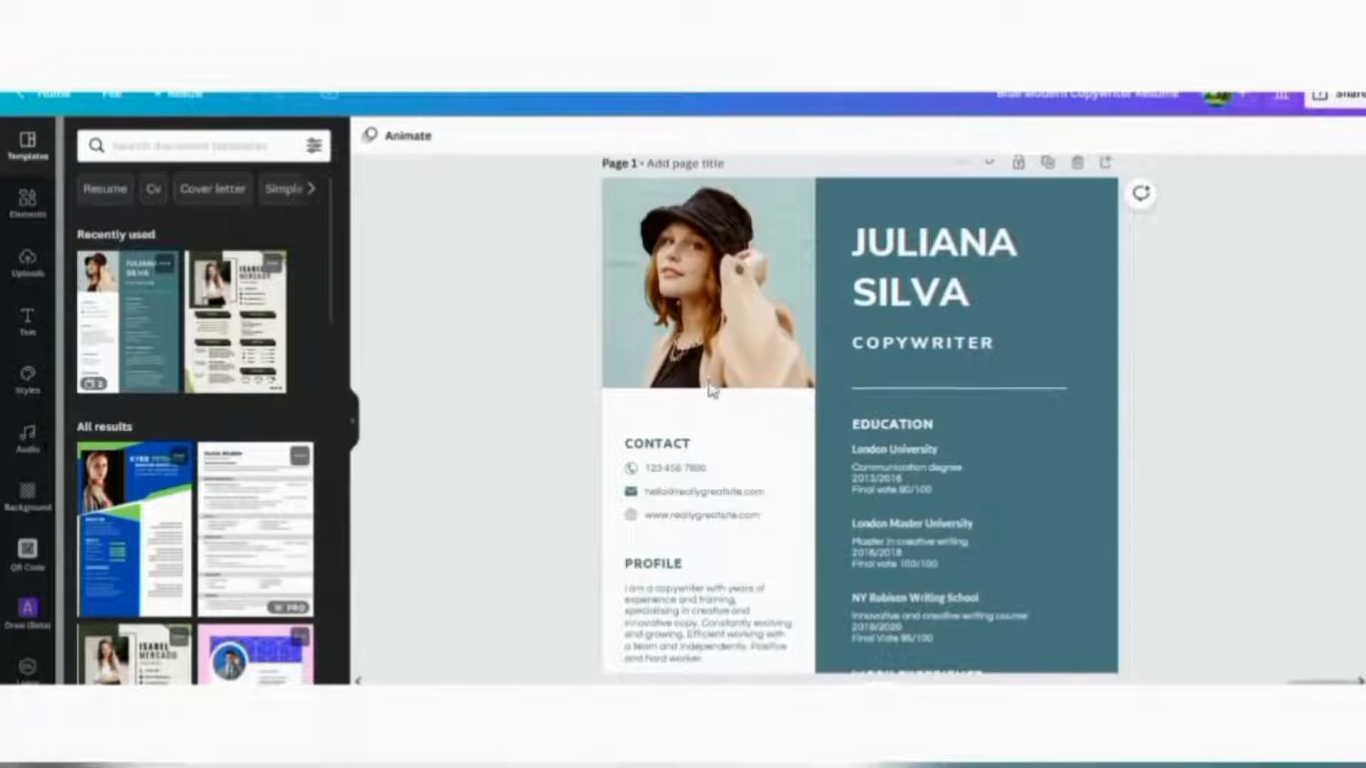
left_click(676, 284)
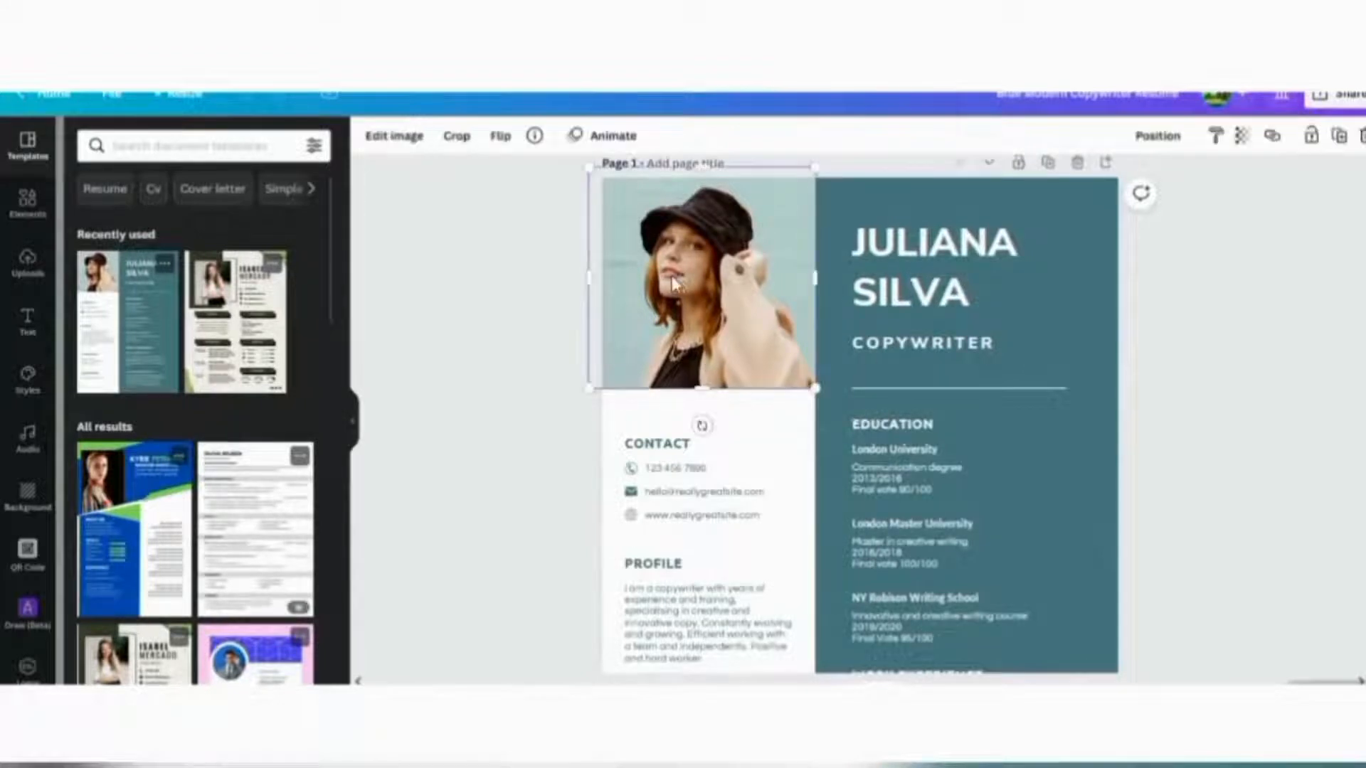
key("Delete")
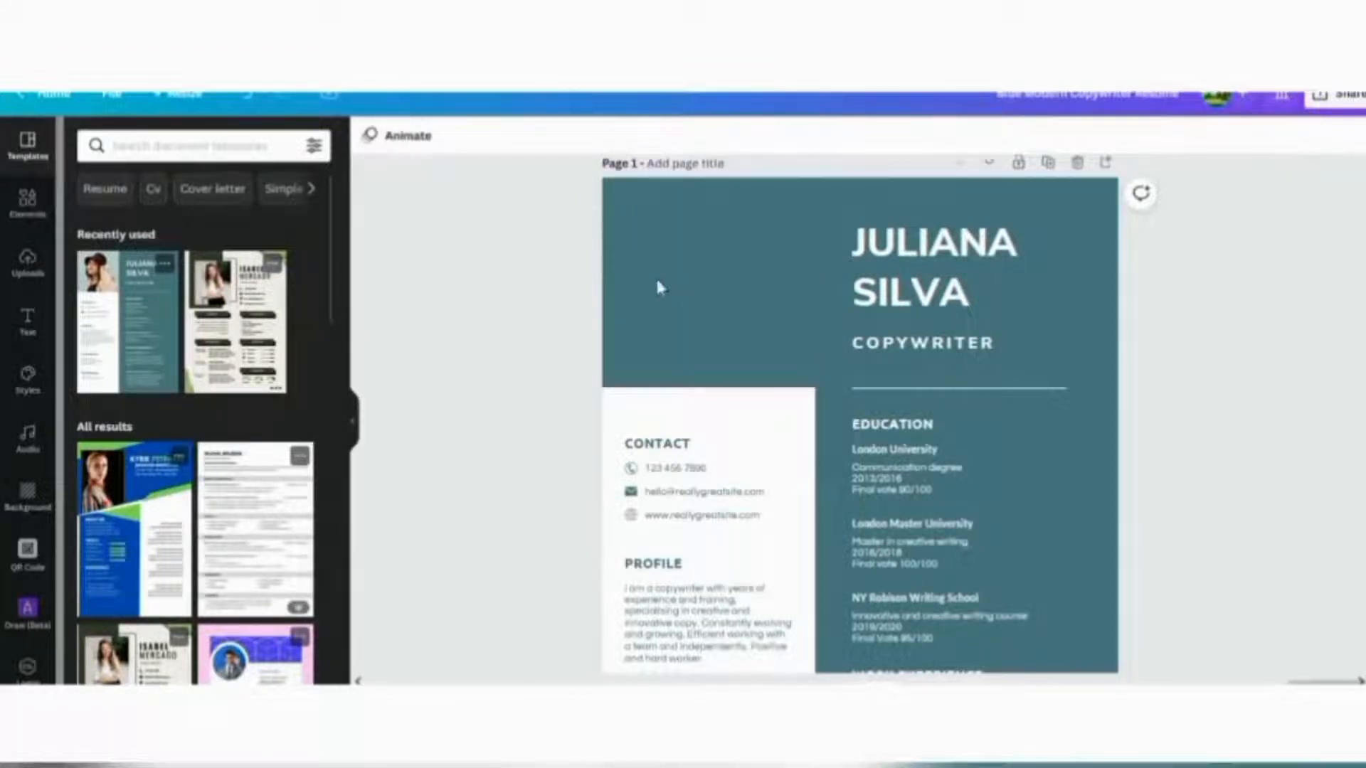
Replace the sample name in the résumé header with the owner's full name
left_click(939, 299)
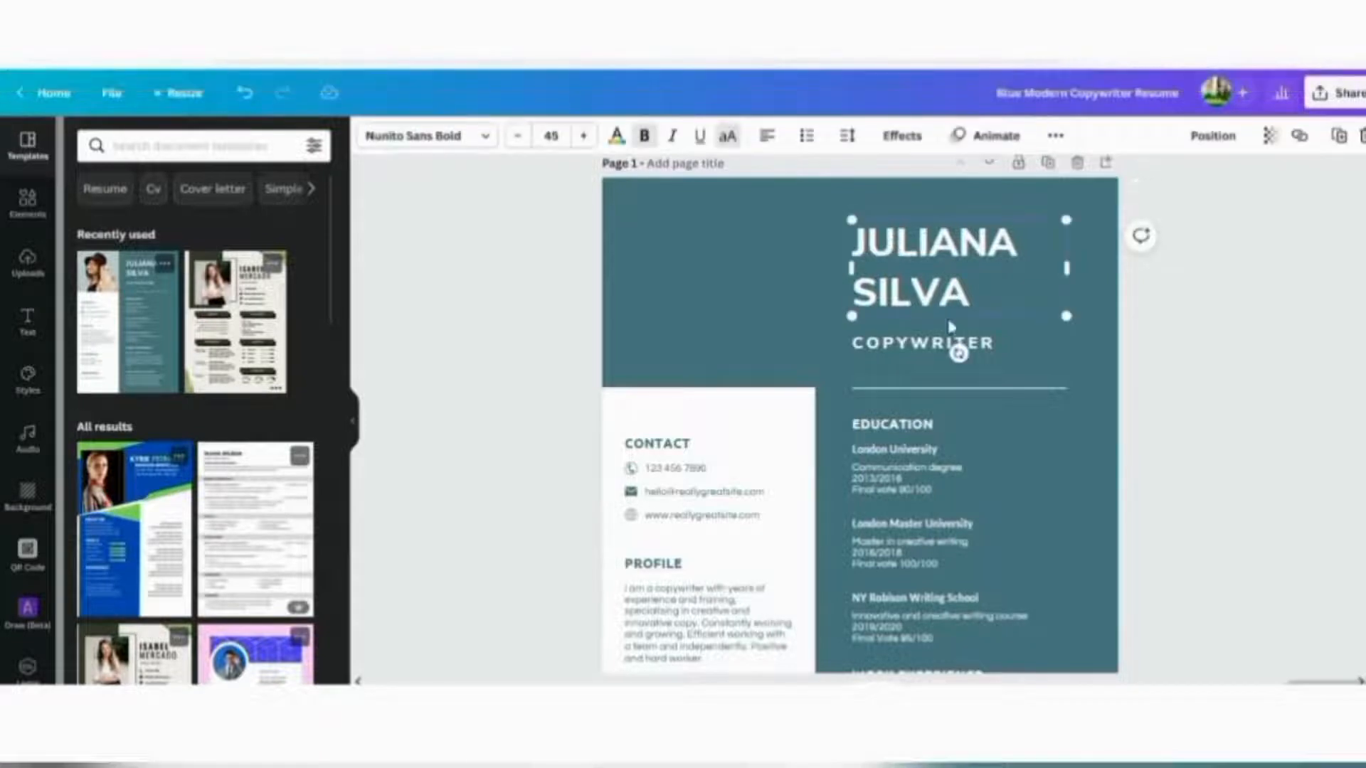
double_click(971, 302)
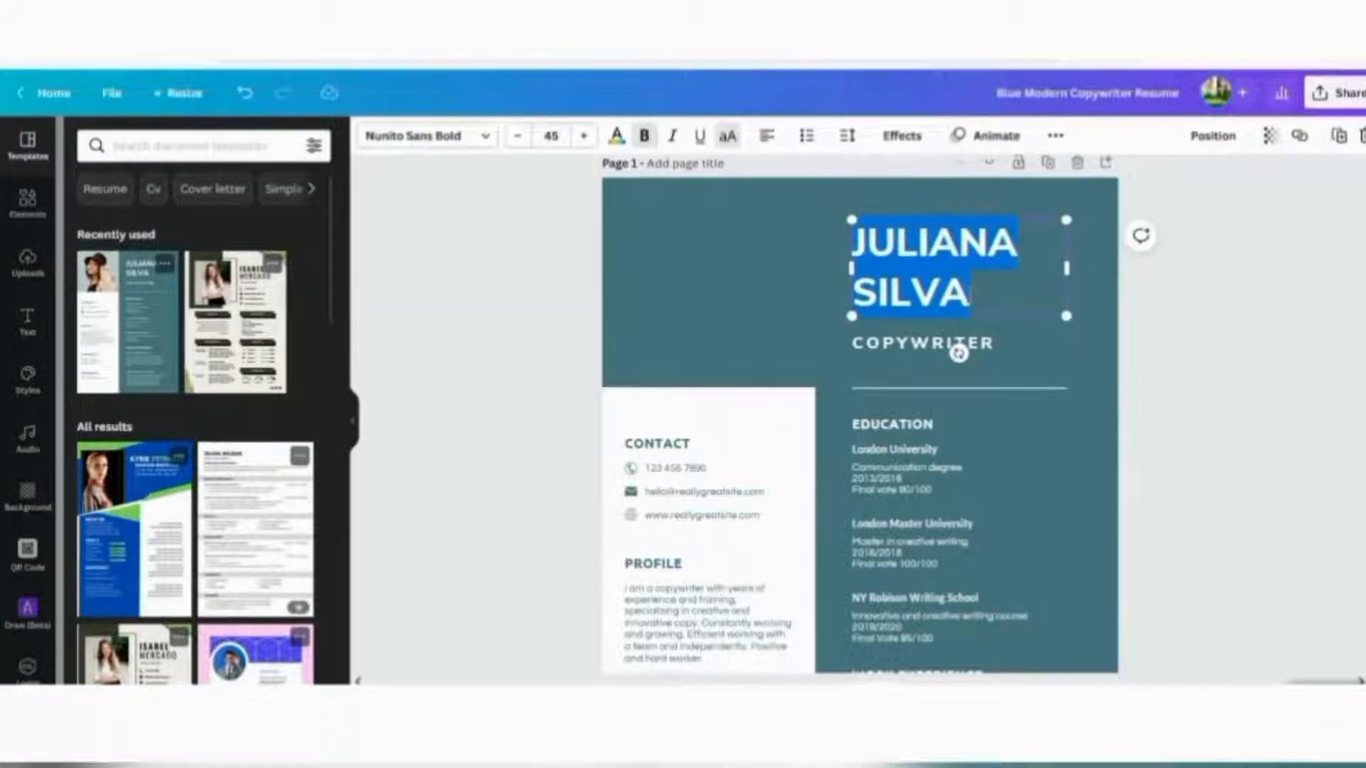
key("BackSpace")
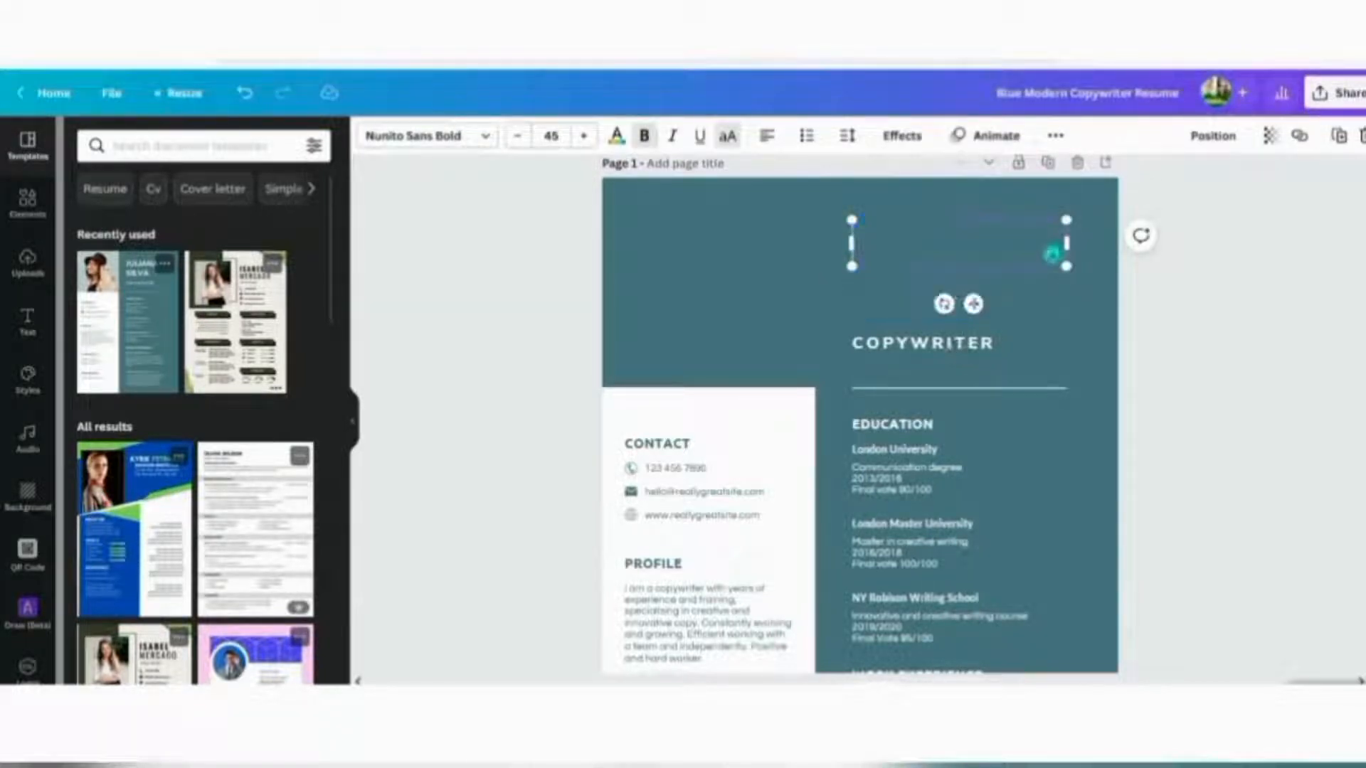
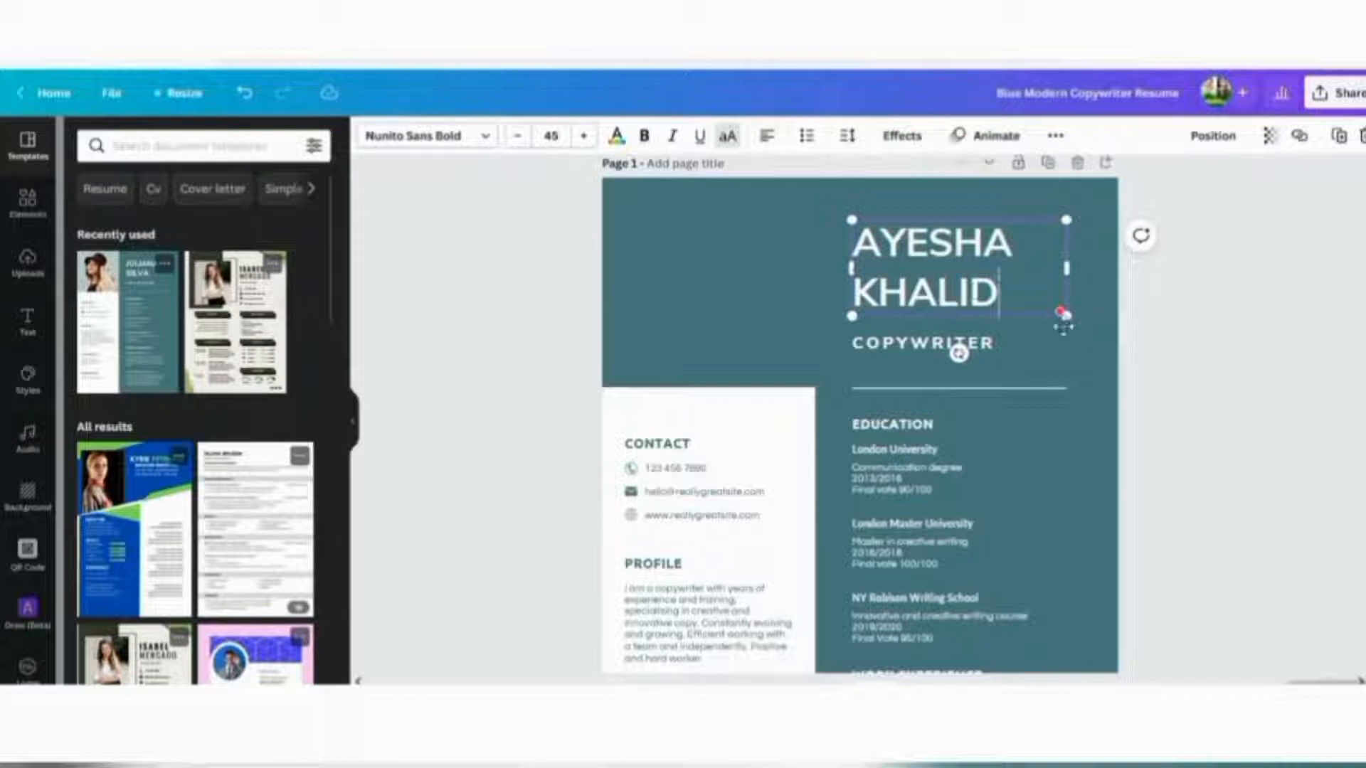
Change the job title under the name from COPYWRITER to DESIGNER
left_click(987, 352)
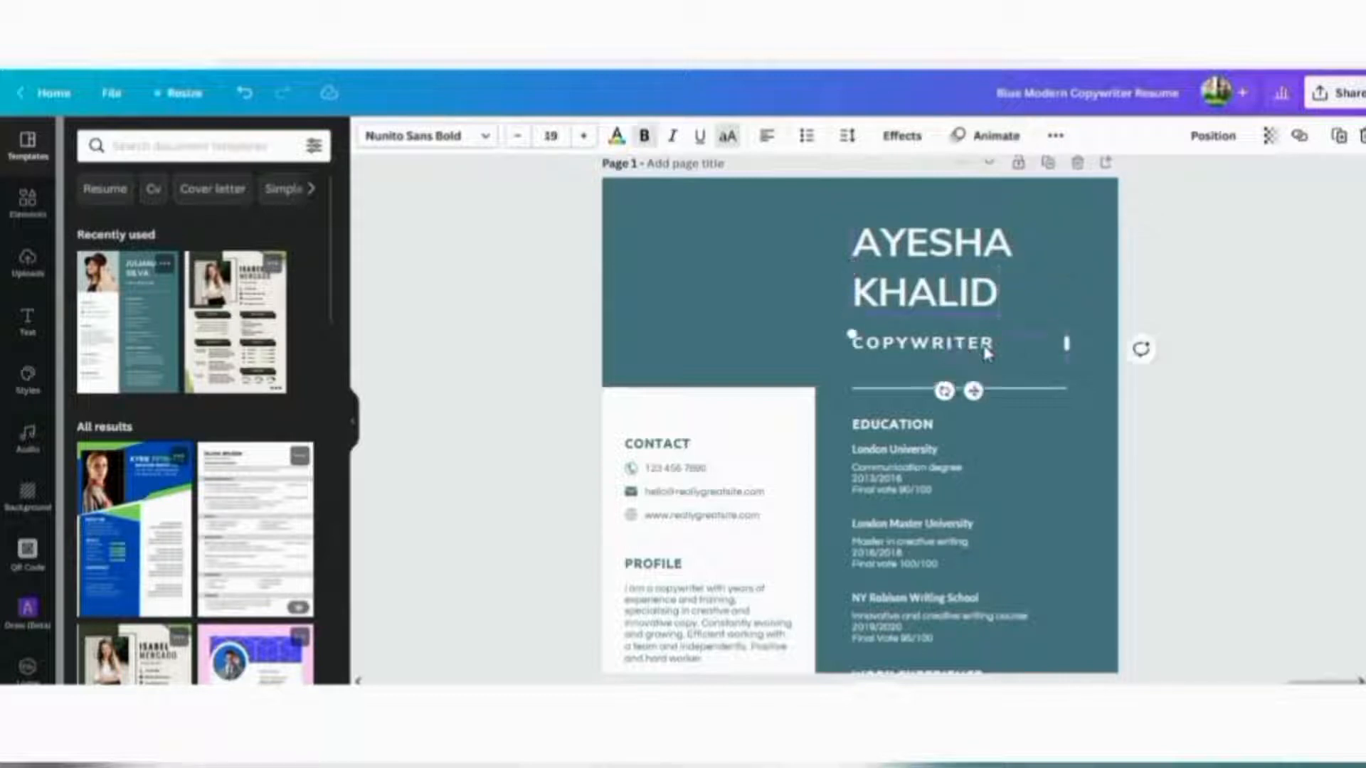
double_click(988, 352)
key("BackSpace")
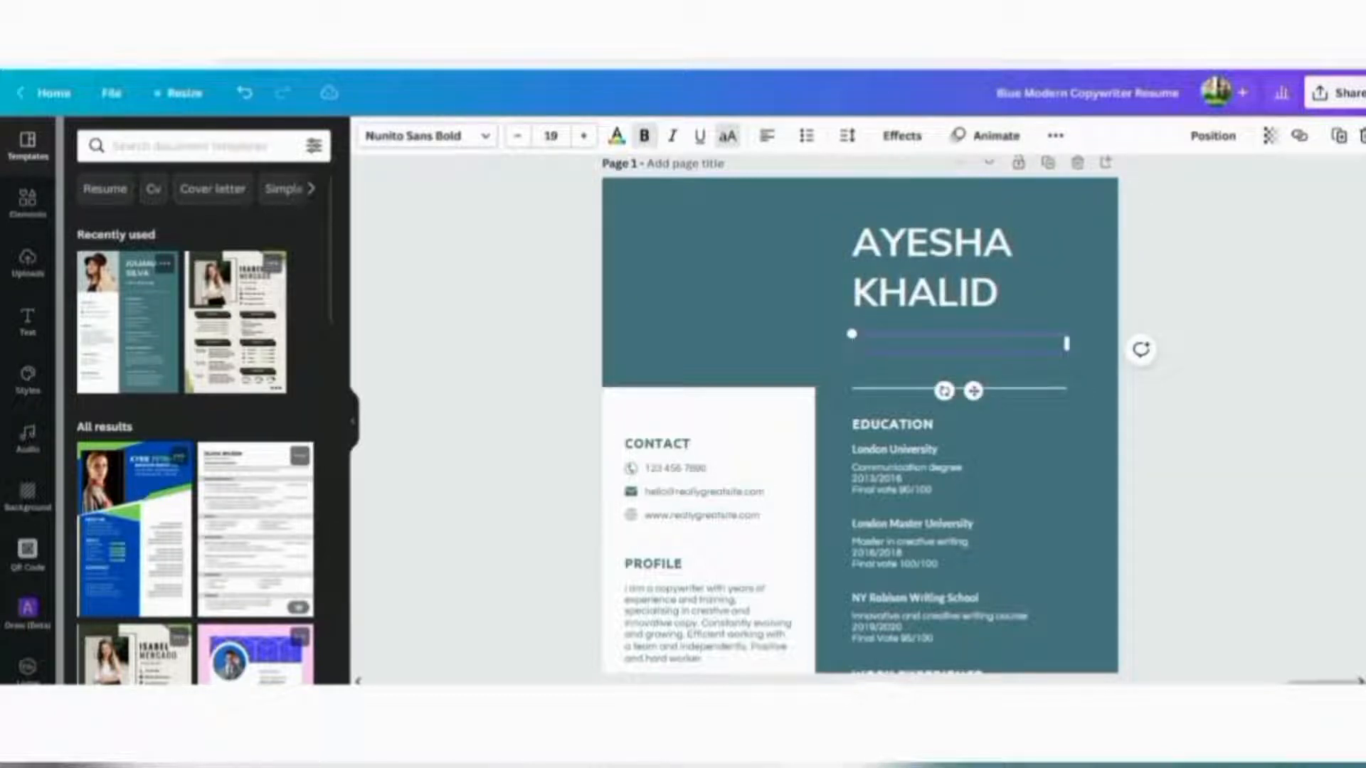
type("DESIGNER")
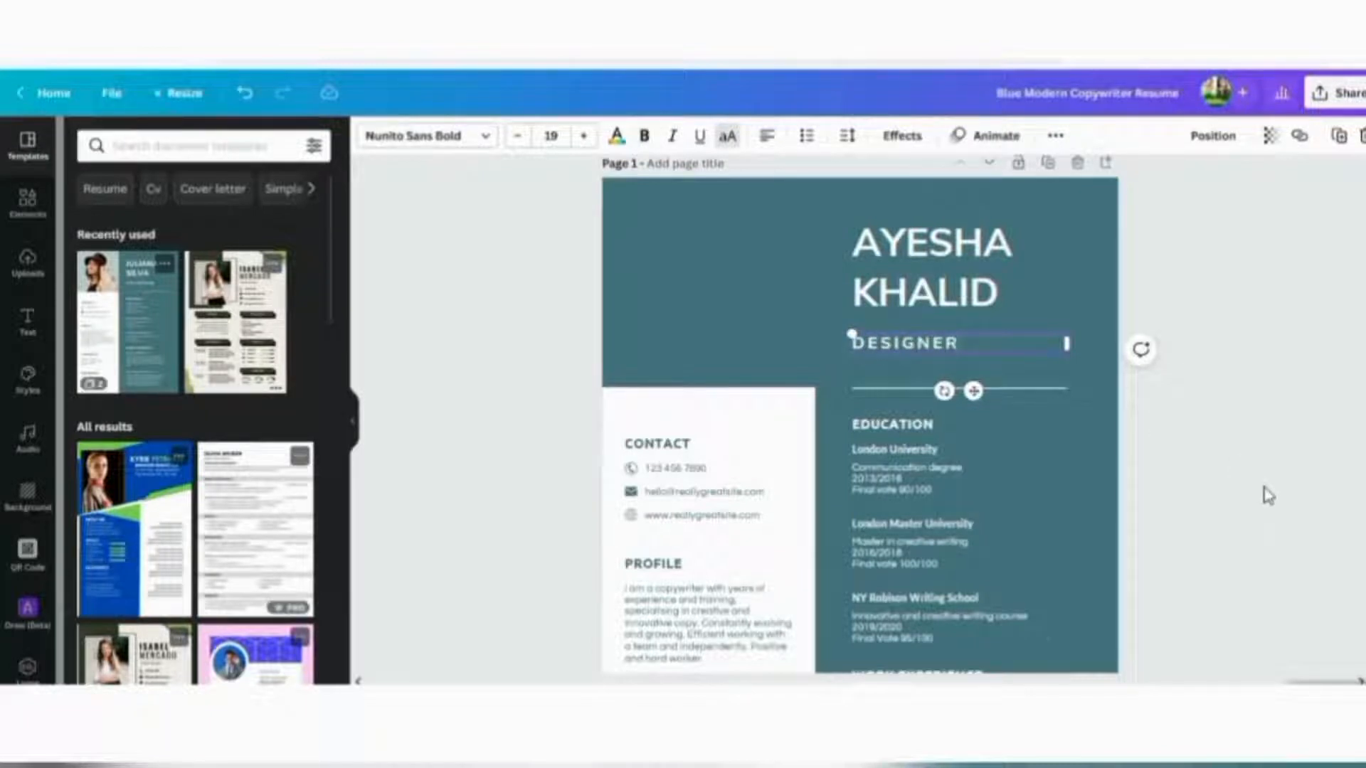
scroll(1266, 494, "down", 2)
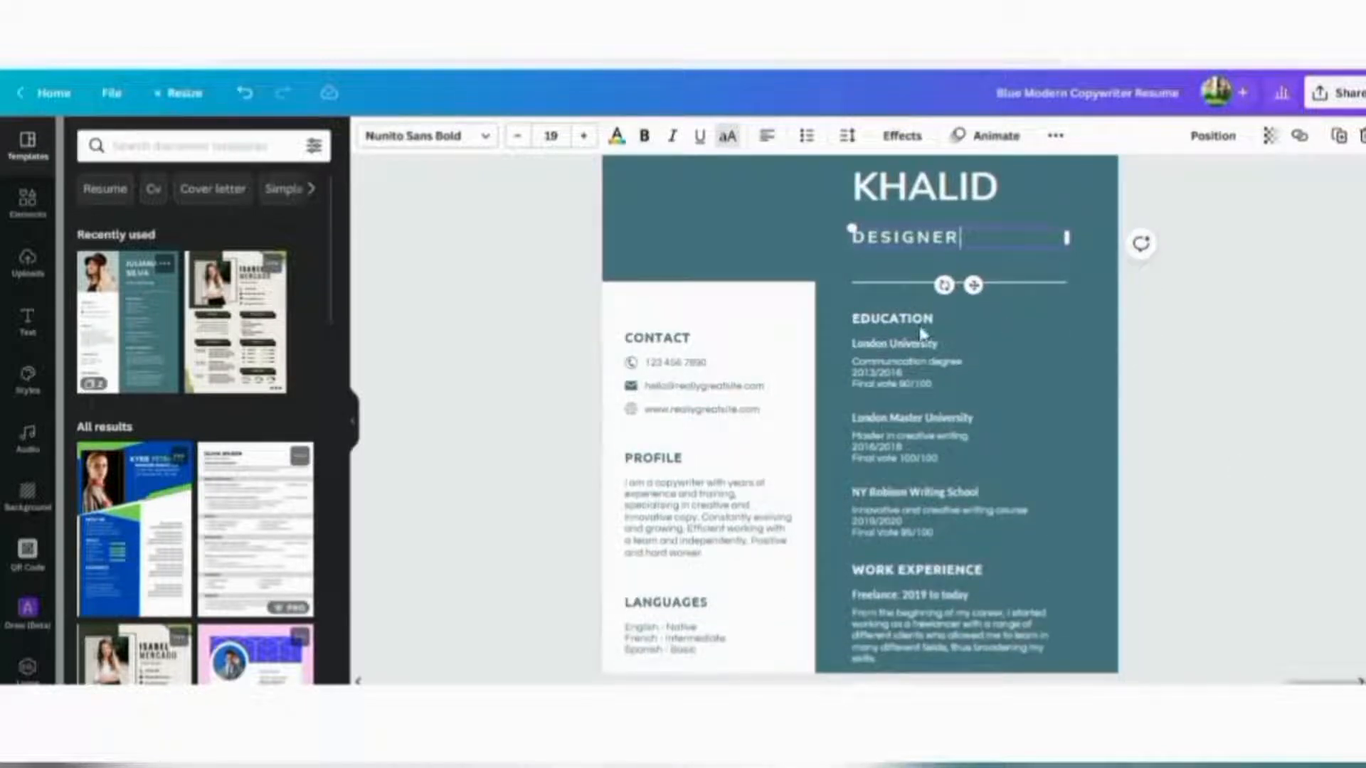
Rename London University to XYZ University in the first Education entry
left_click(886, 349)
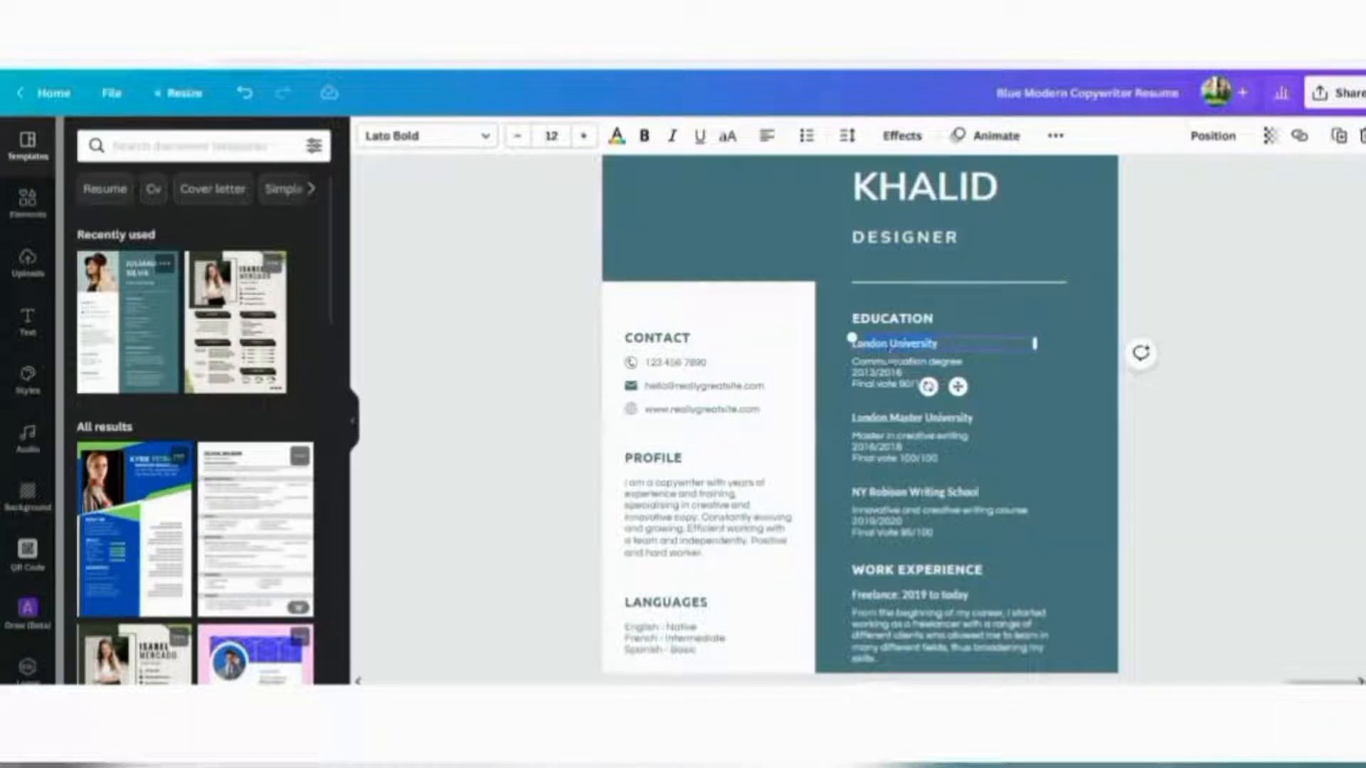
key("Delete")
key("Delete")
key("Delete")
key("Delete")
key("Delete")
key("Delete")
key("Delete")
type("XYZ")
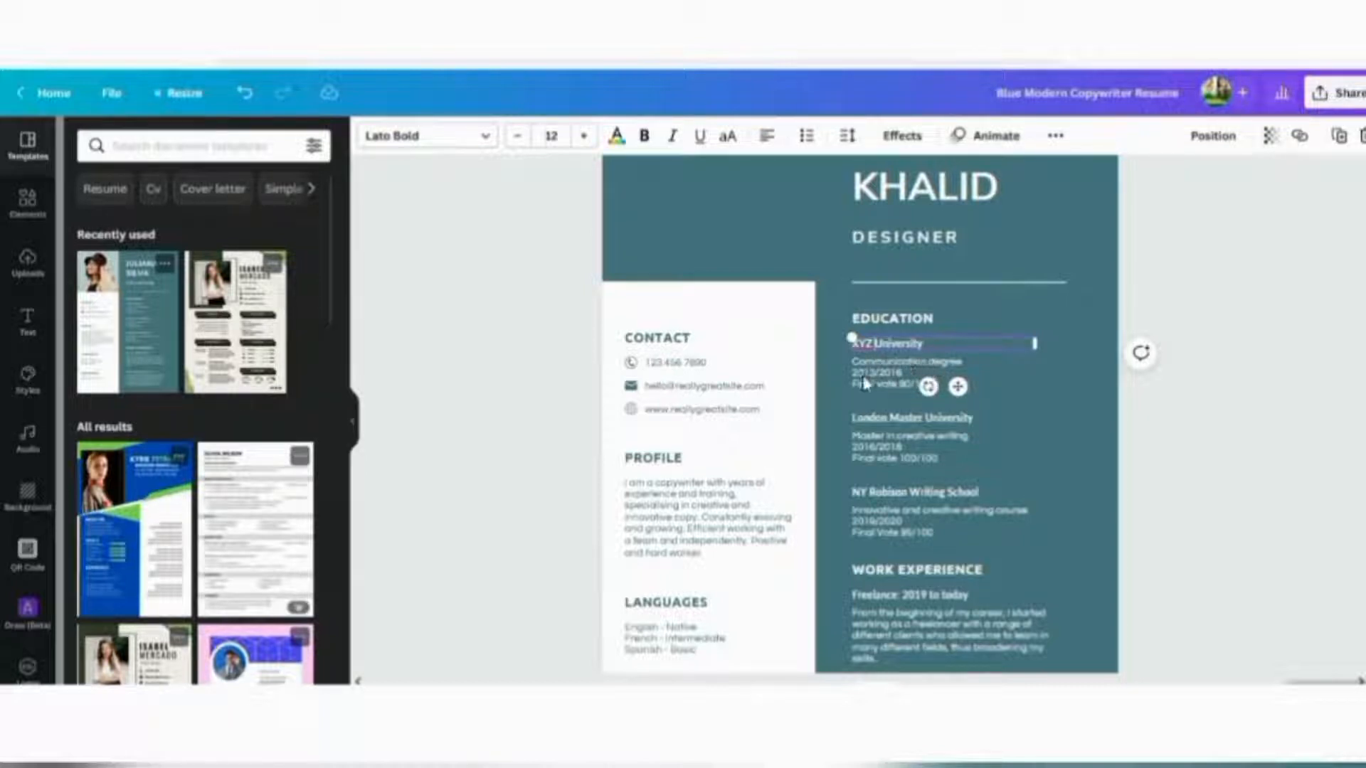
Change the first entry's degree and dates to designing diploma, 2001/2004
left_click(920, 369)
double_click(1020, 376)
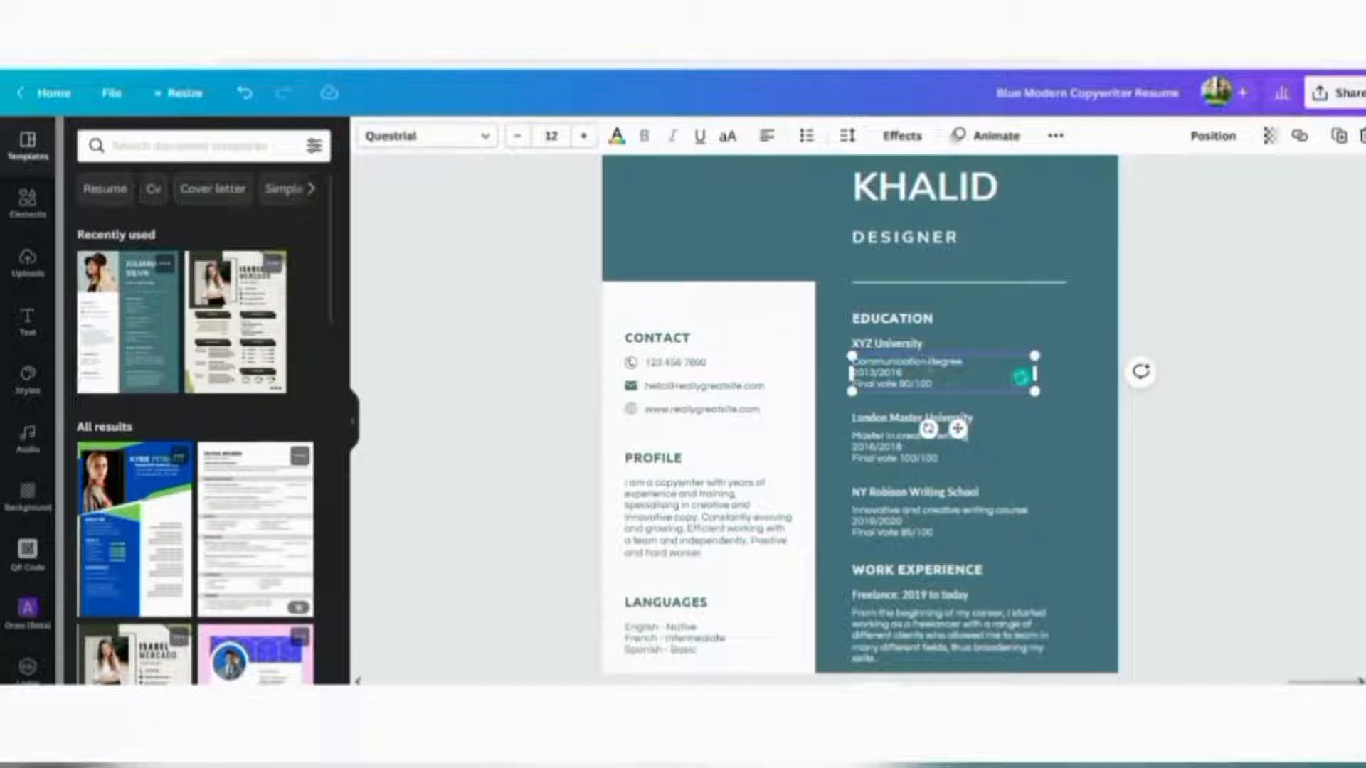
key("BackSpace")
key("BackSpace")
key("BackSpace")
key("BackSpace")
key("BackSpace")
key("BackSpace")
key("BackSpace")
key("BackSpace")
key("BackSpace")
key("BackSpace")
key("BackSpace")
key("BackSpace")
key("BackSpace")
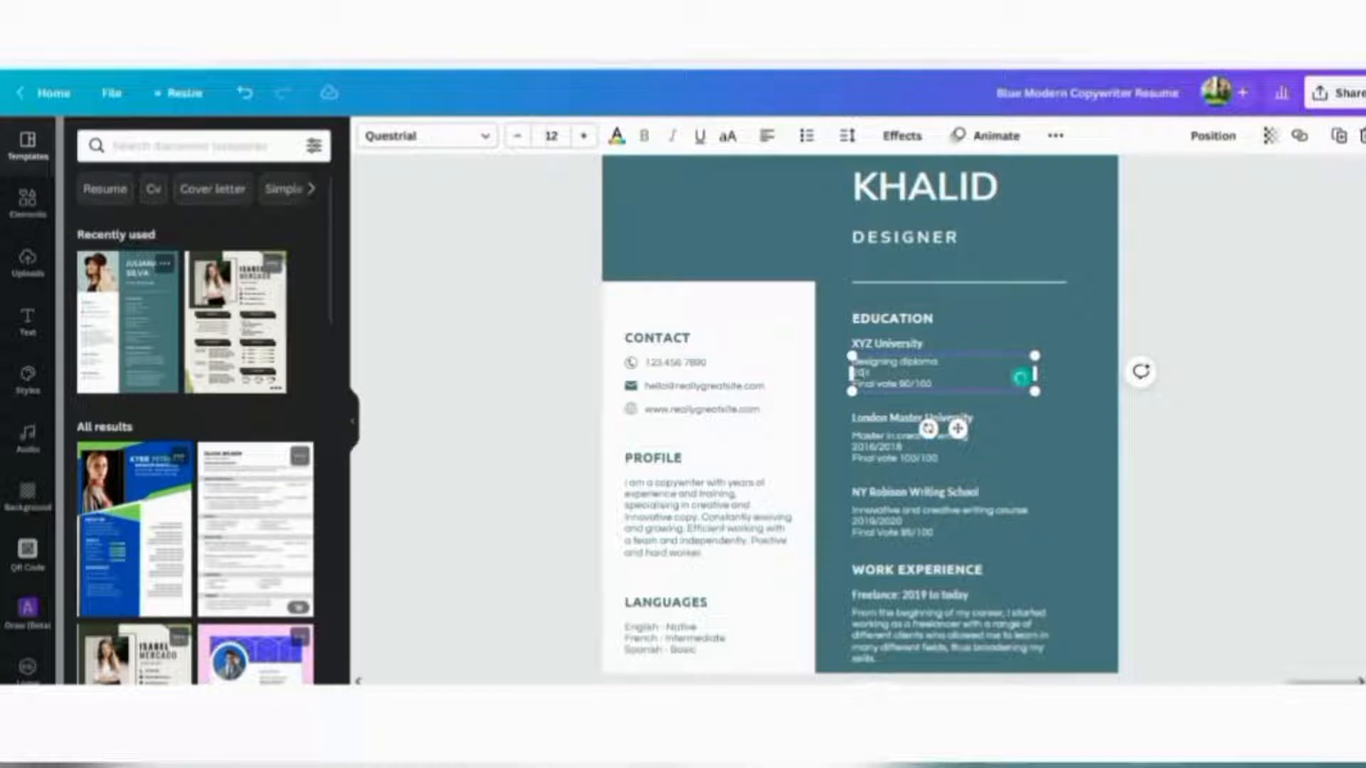
type("21/2024")
left_click(1235, 457)
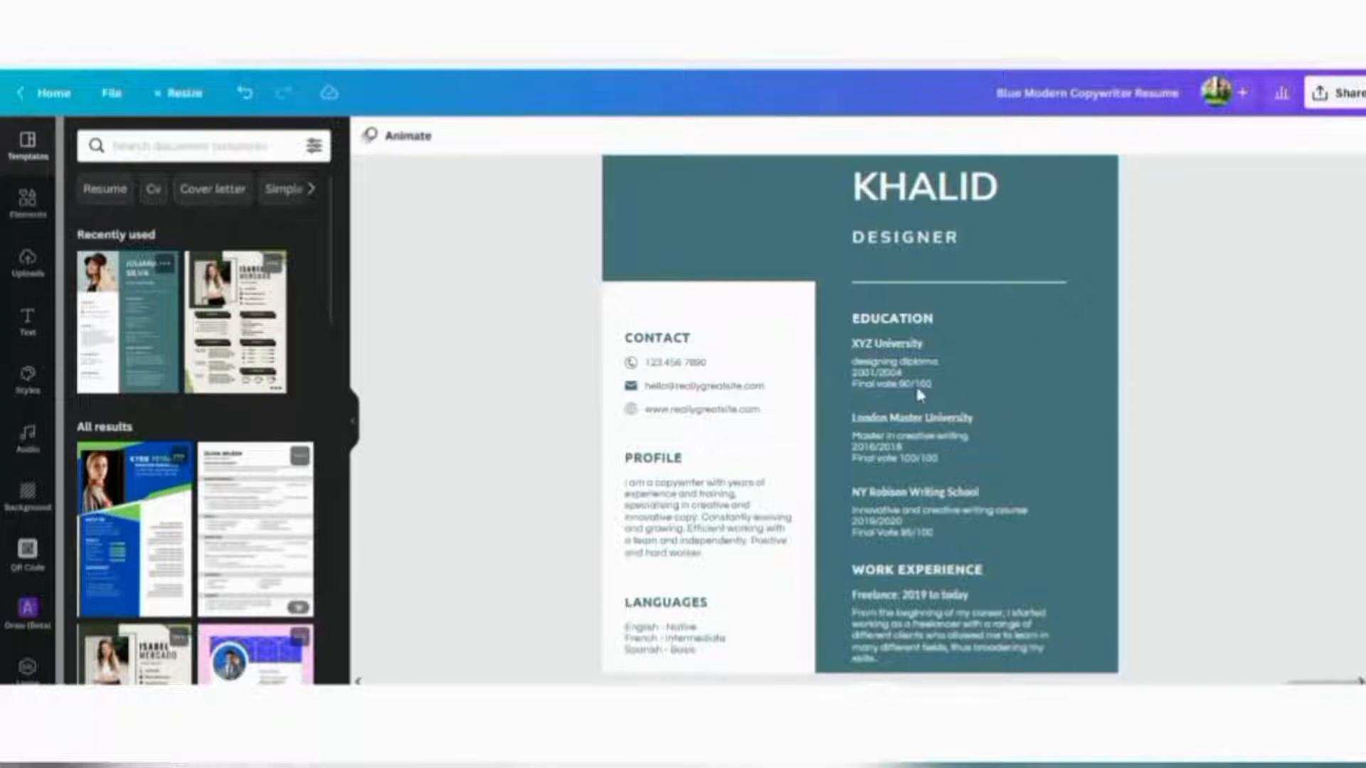
left_click(883, 432)
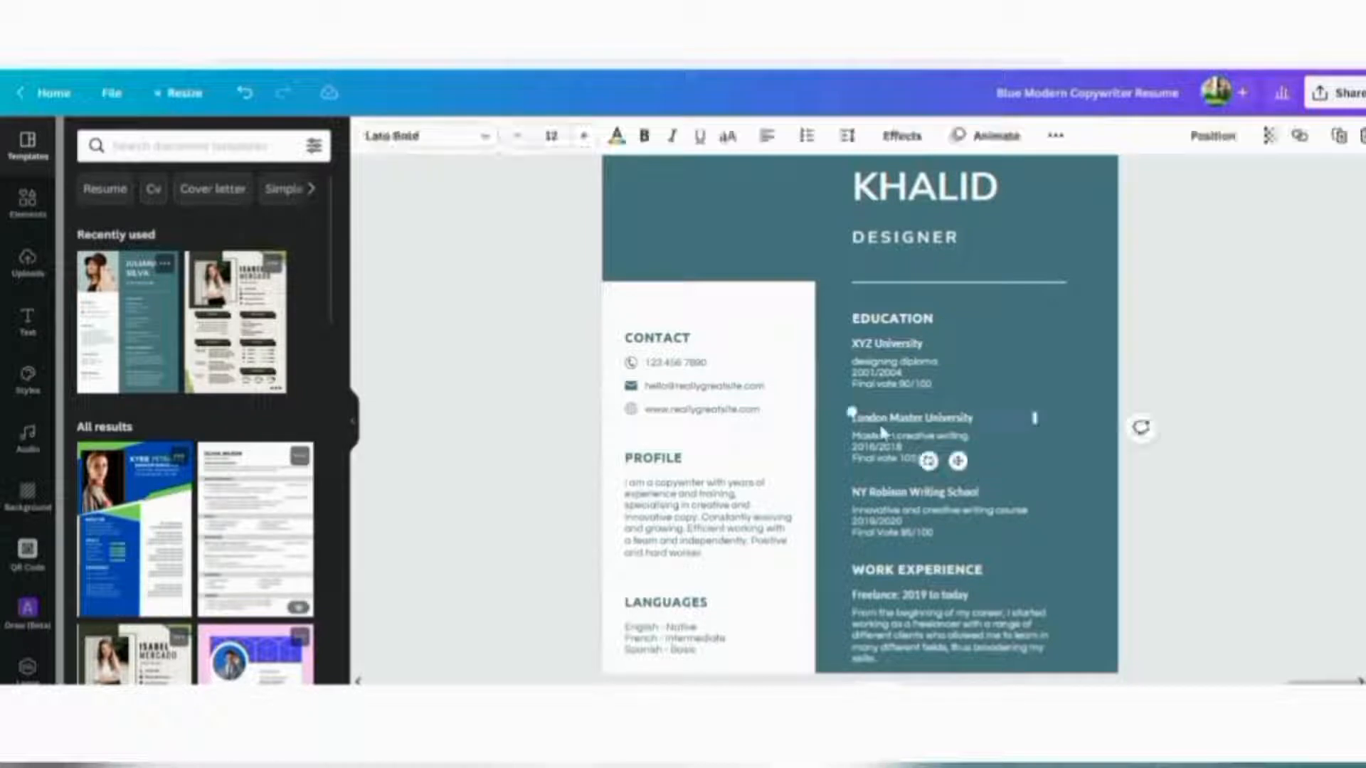
left_click(876, 504)
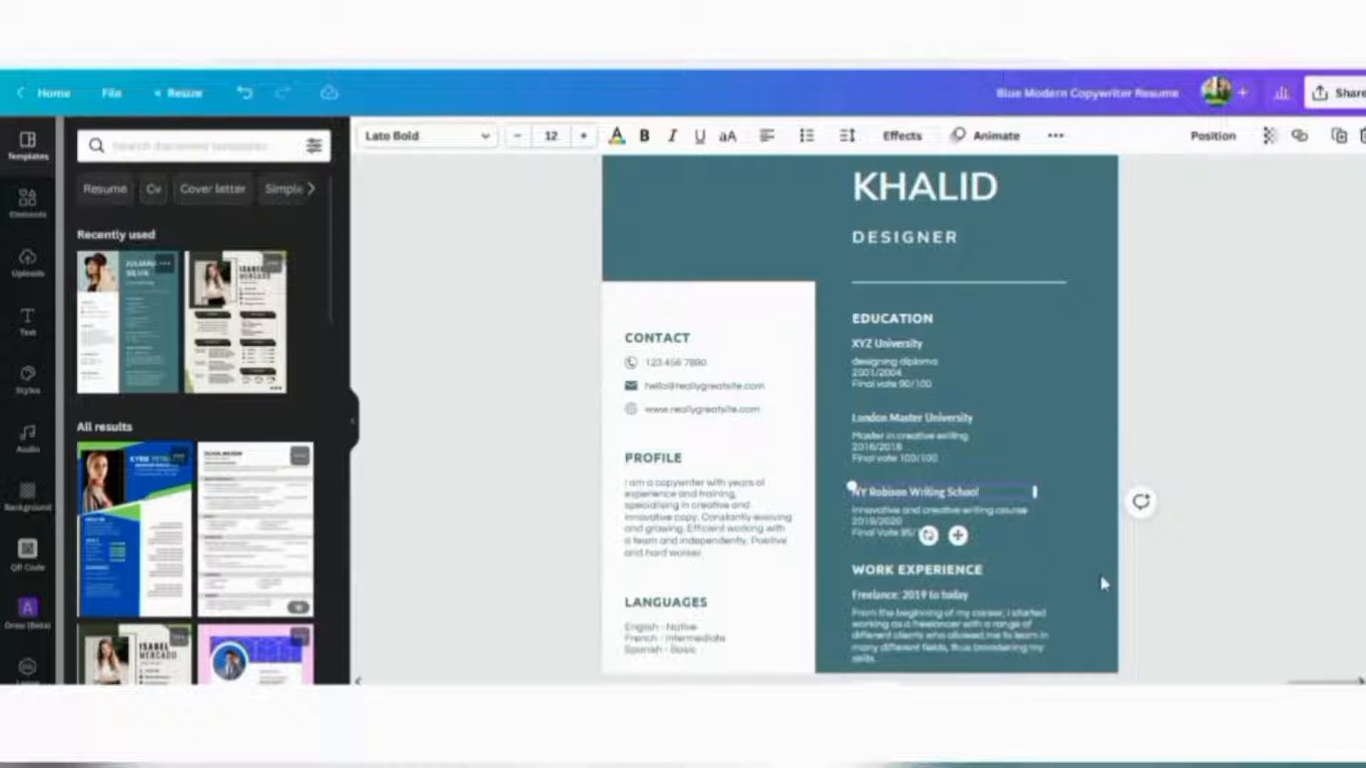
scroll(1102, 584, "down", 3)
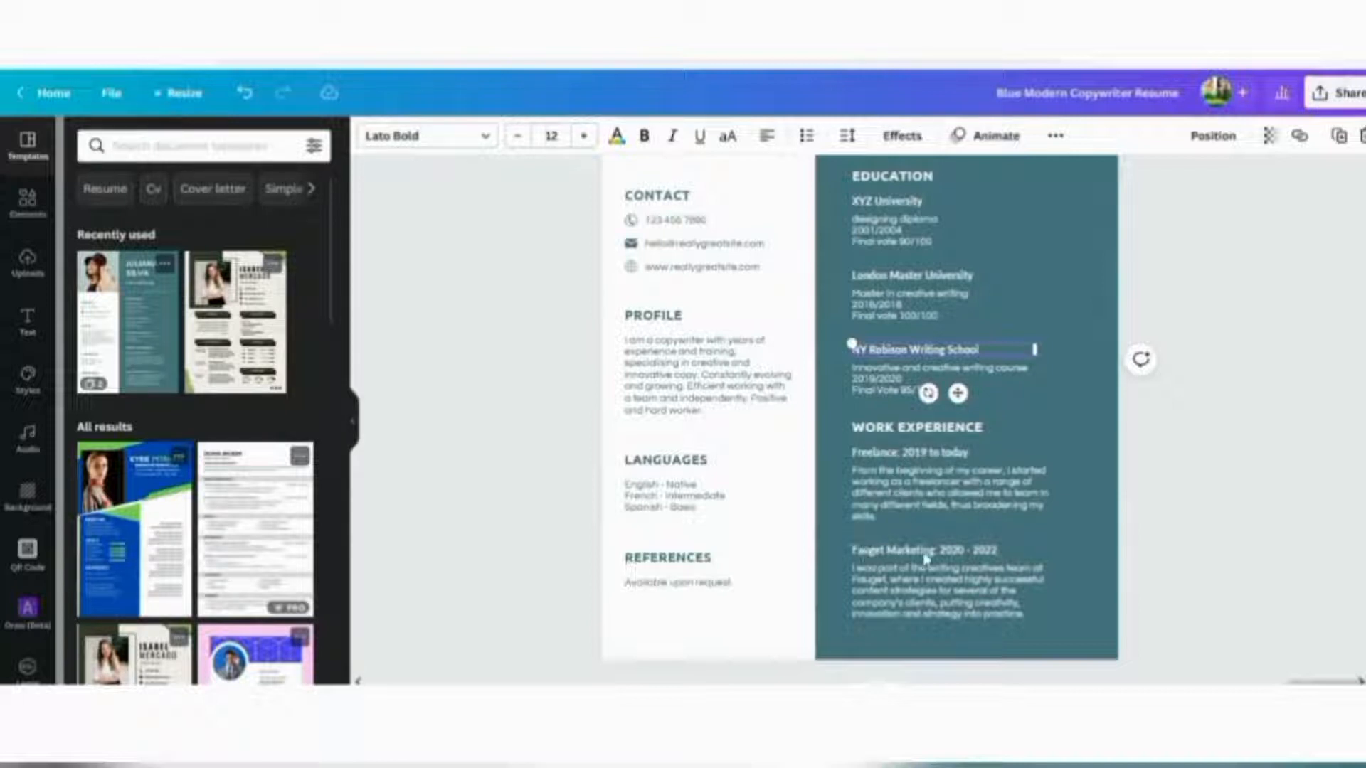
Retitle the Freelance work-experience heading to Graphic designer
left_click(908, 459)
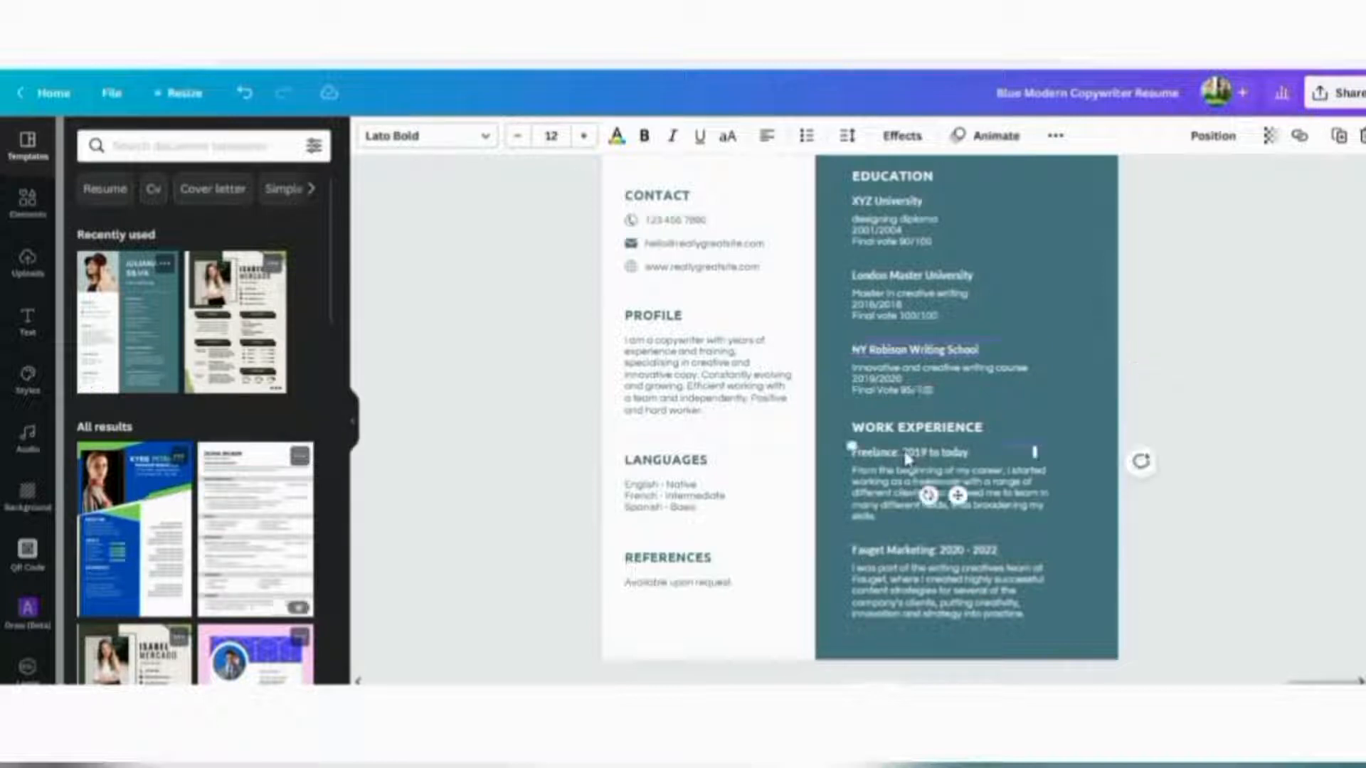
double_click(908, 459)
key("BackSpace")
key("BackSpace")
key("BackSpace")
key("BackSpace")
key("BackSpace")
type("esigner")
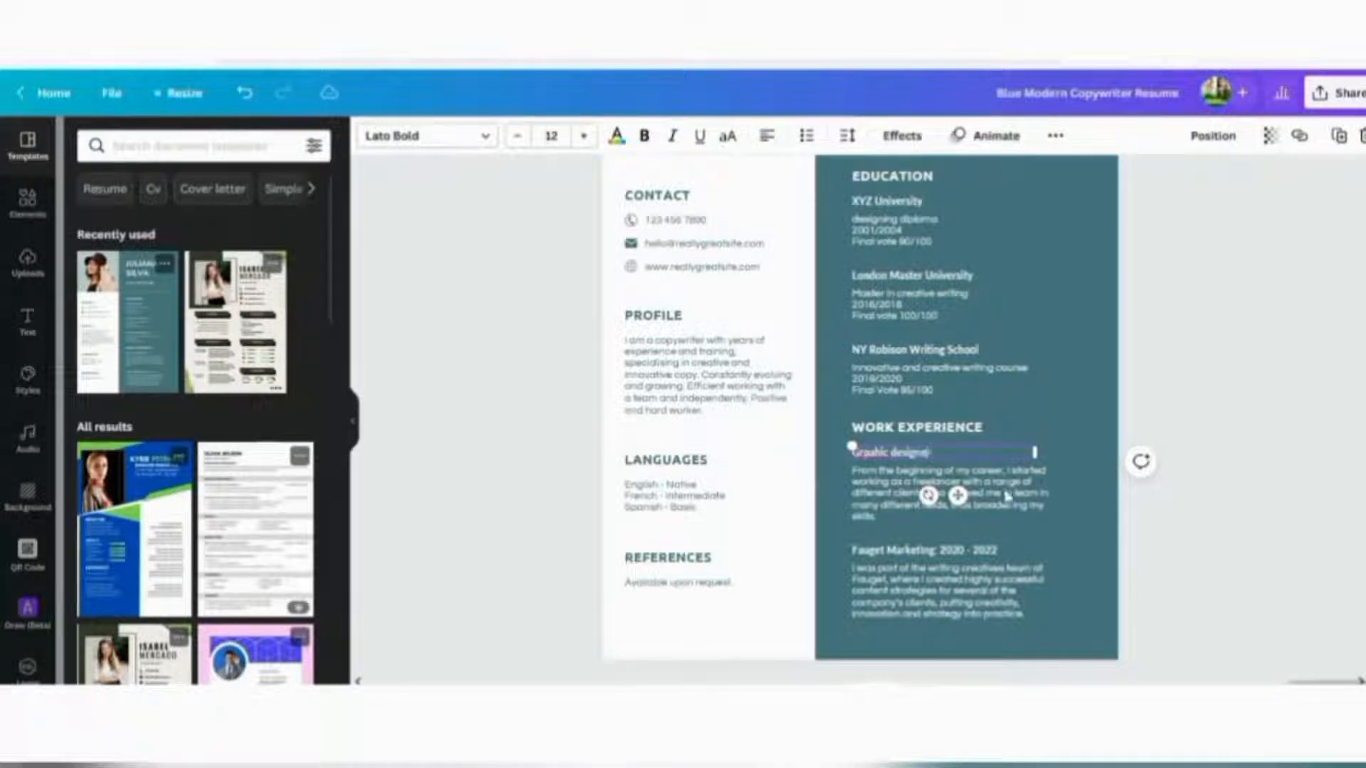
Replace 'freelancer' with 'graphic designer' in that job's description paragraph
left_click(882, 496)
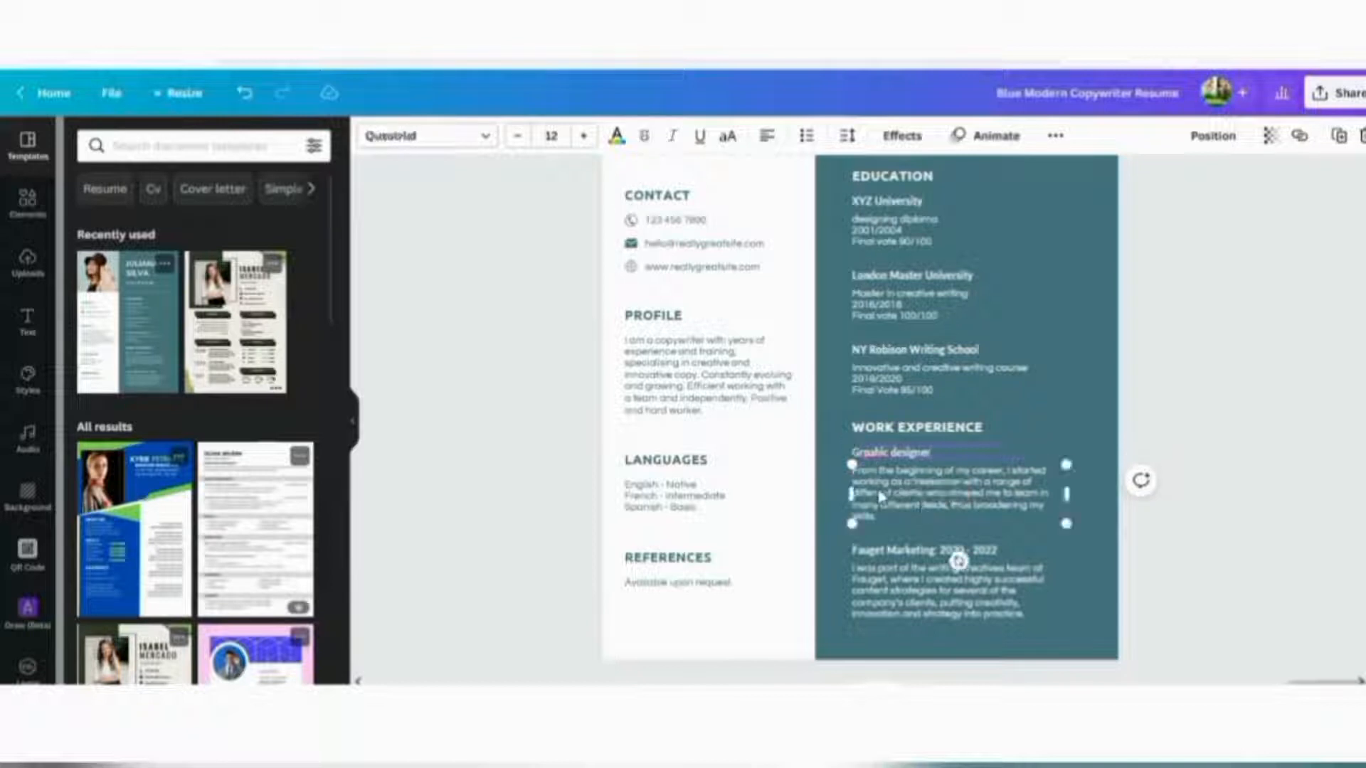
left_click(964, 492)
left_click(961, 485)
key("BackSpace")
key("BackSpace")
key("BackSpace")
key("BackSpace")
key("BackSpace")
key("BackSpace")
key("BackSpace")
key("BackSpace")
key("BackSpace")
key("BackSpace")
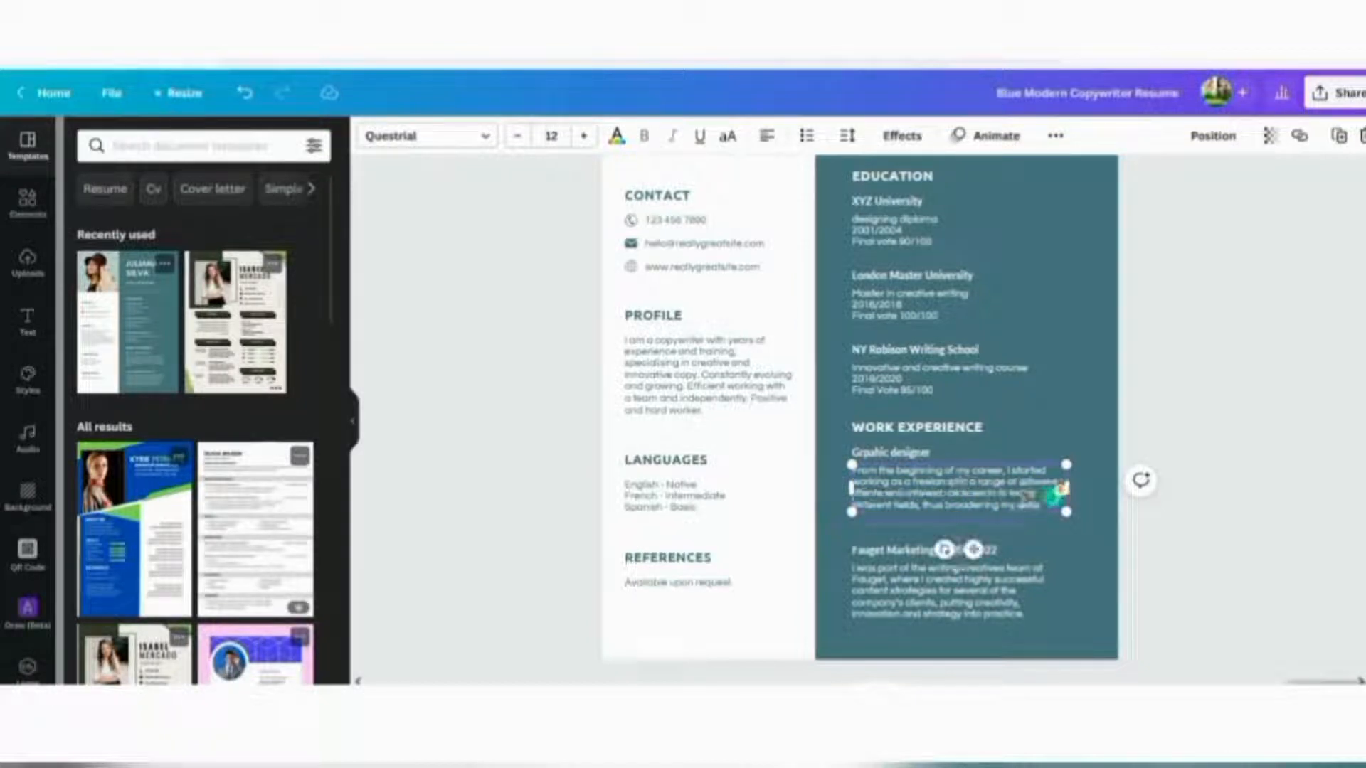
type("graphic")
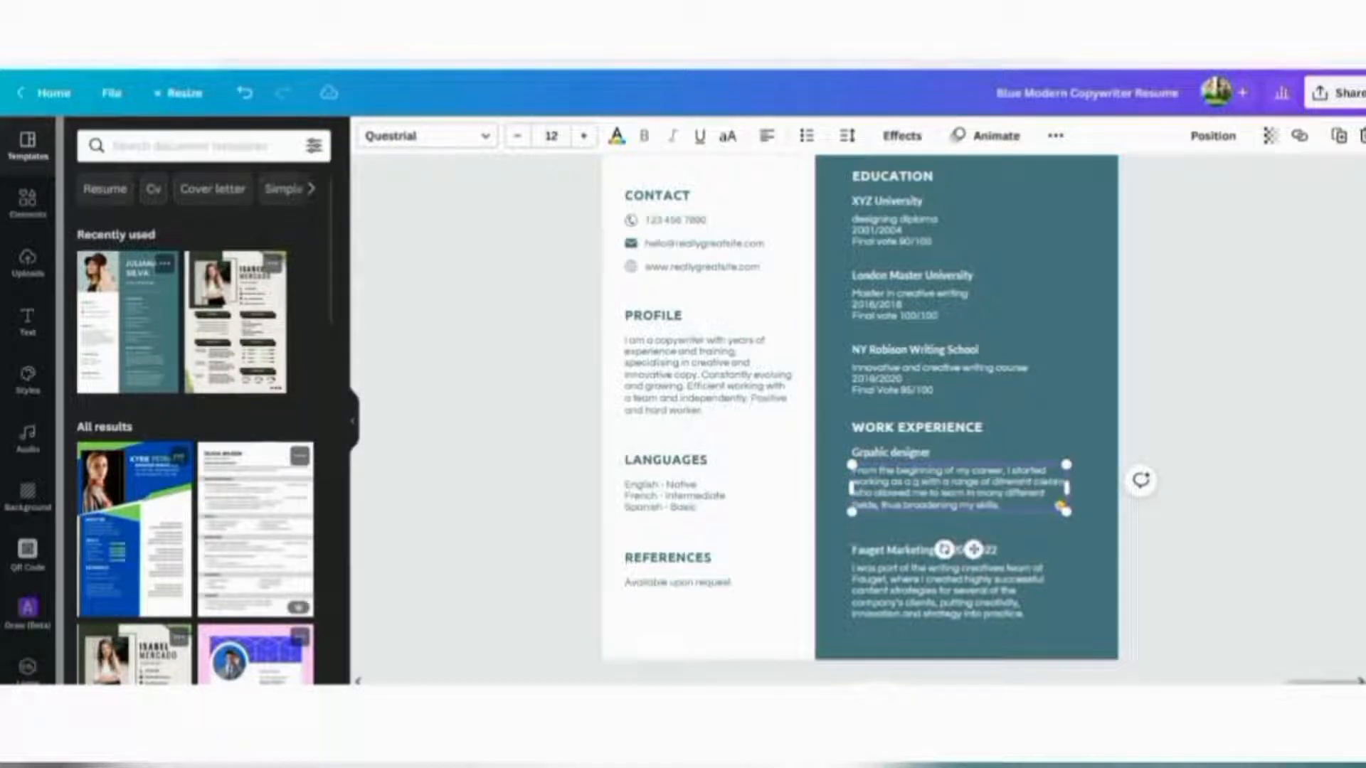
type(" de ")
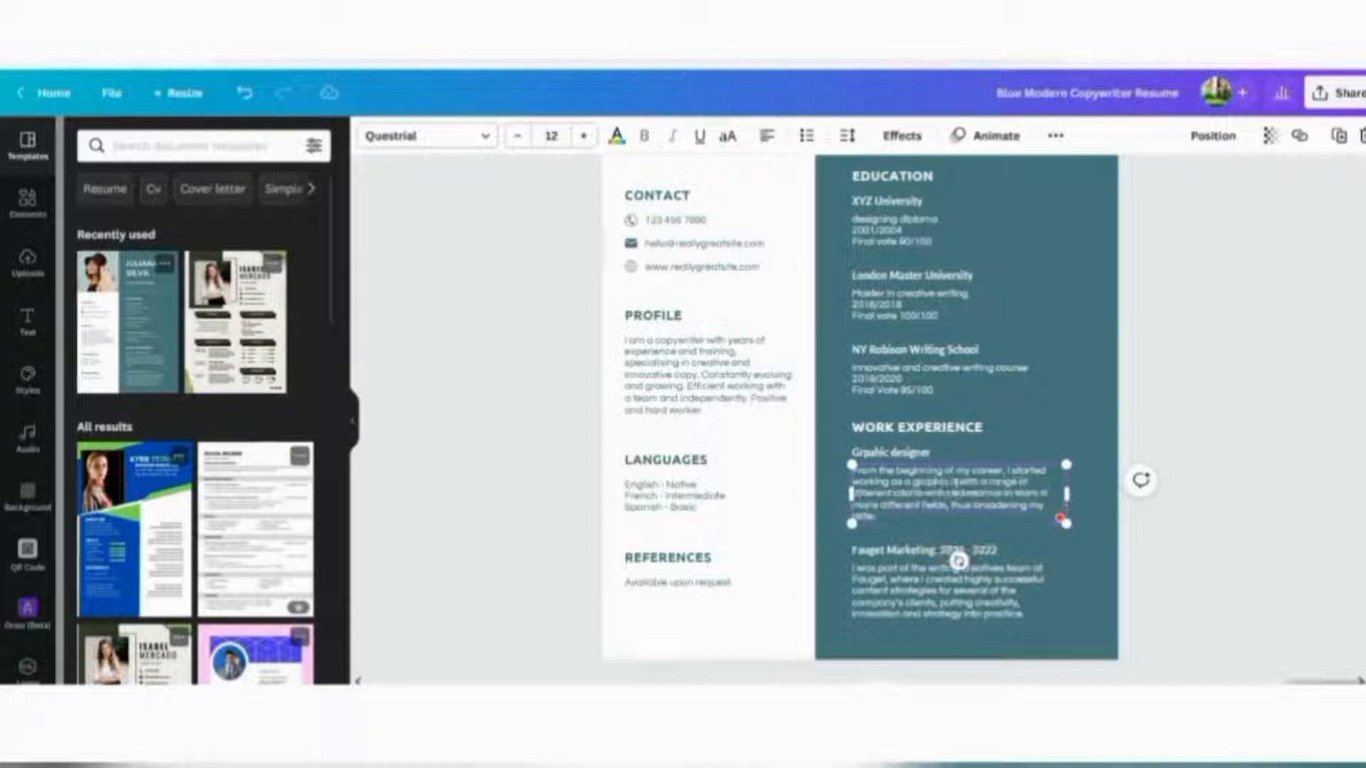
type("signer")
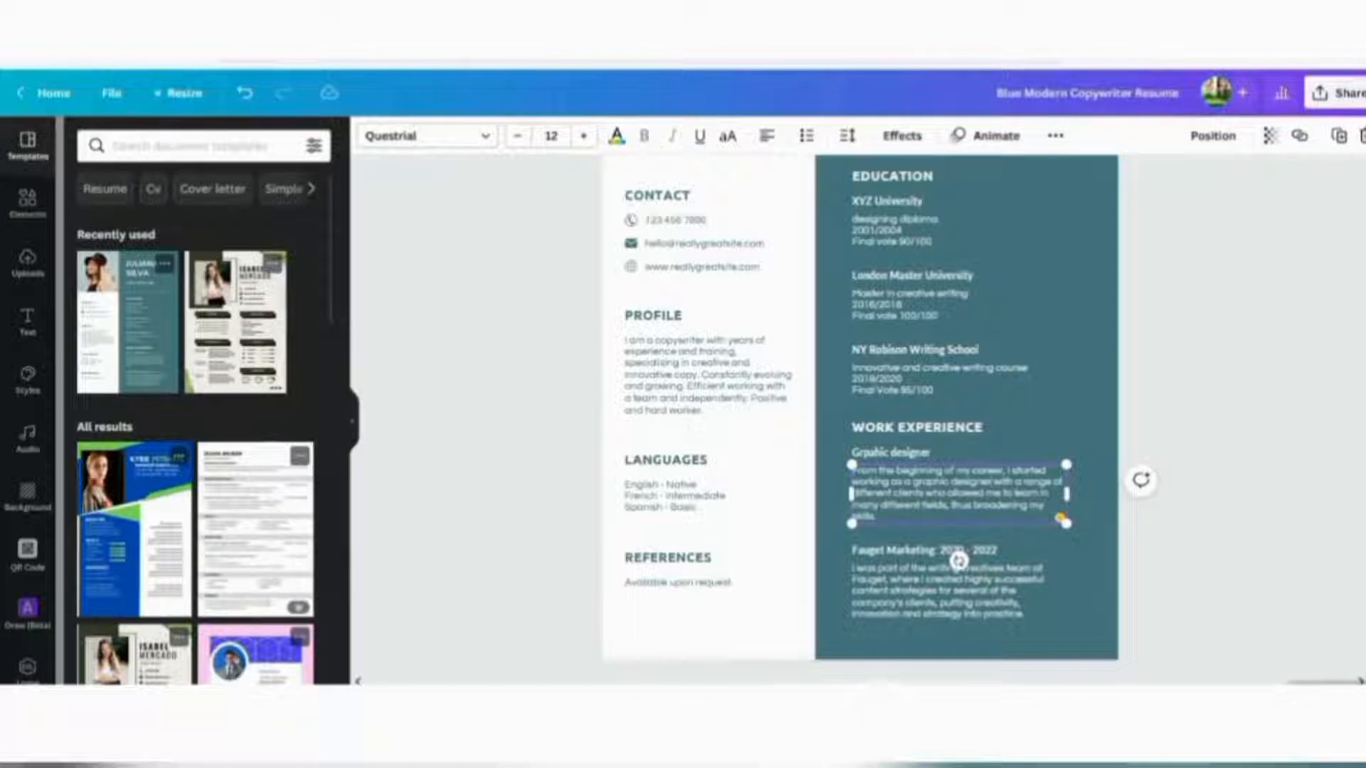
scroll(1290, 314, "down", 3)
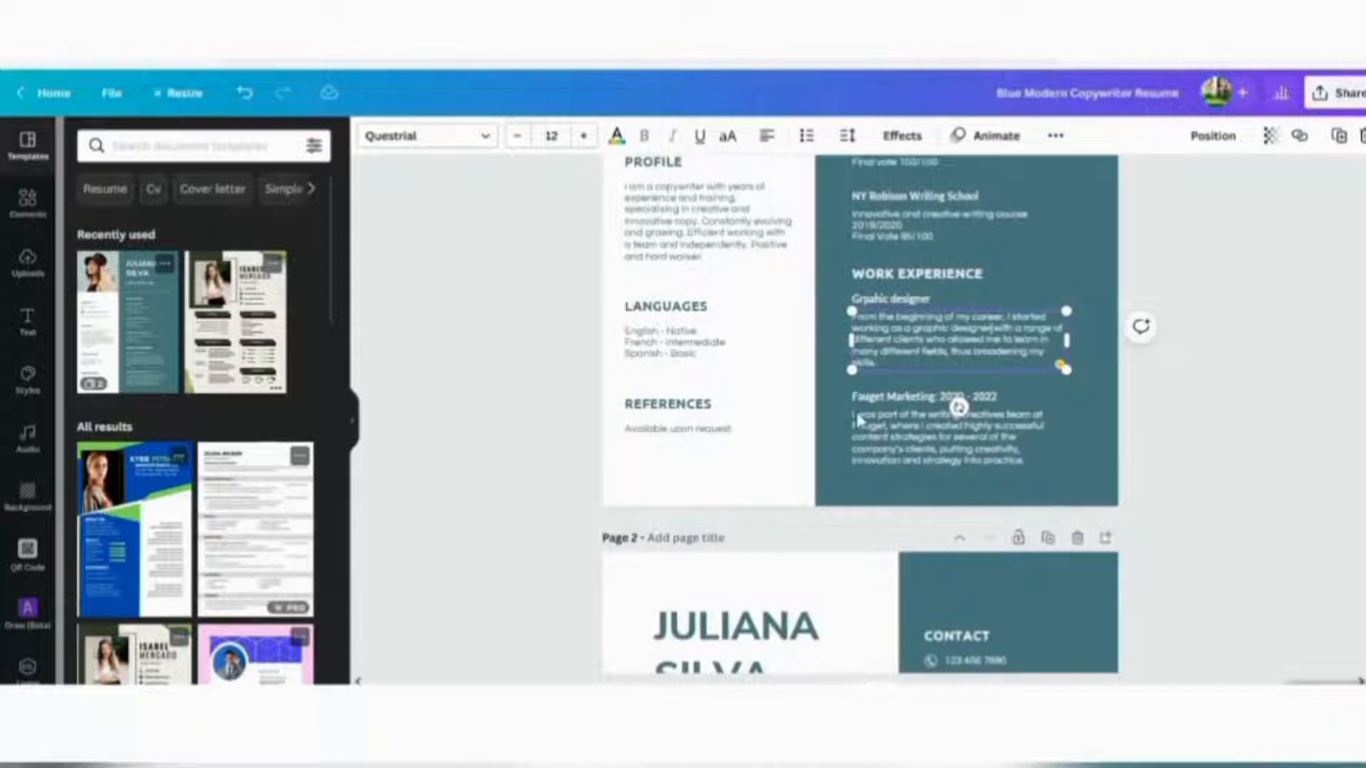
left_click(934, 442)
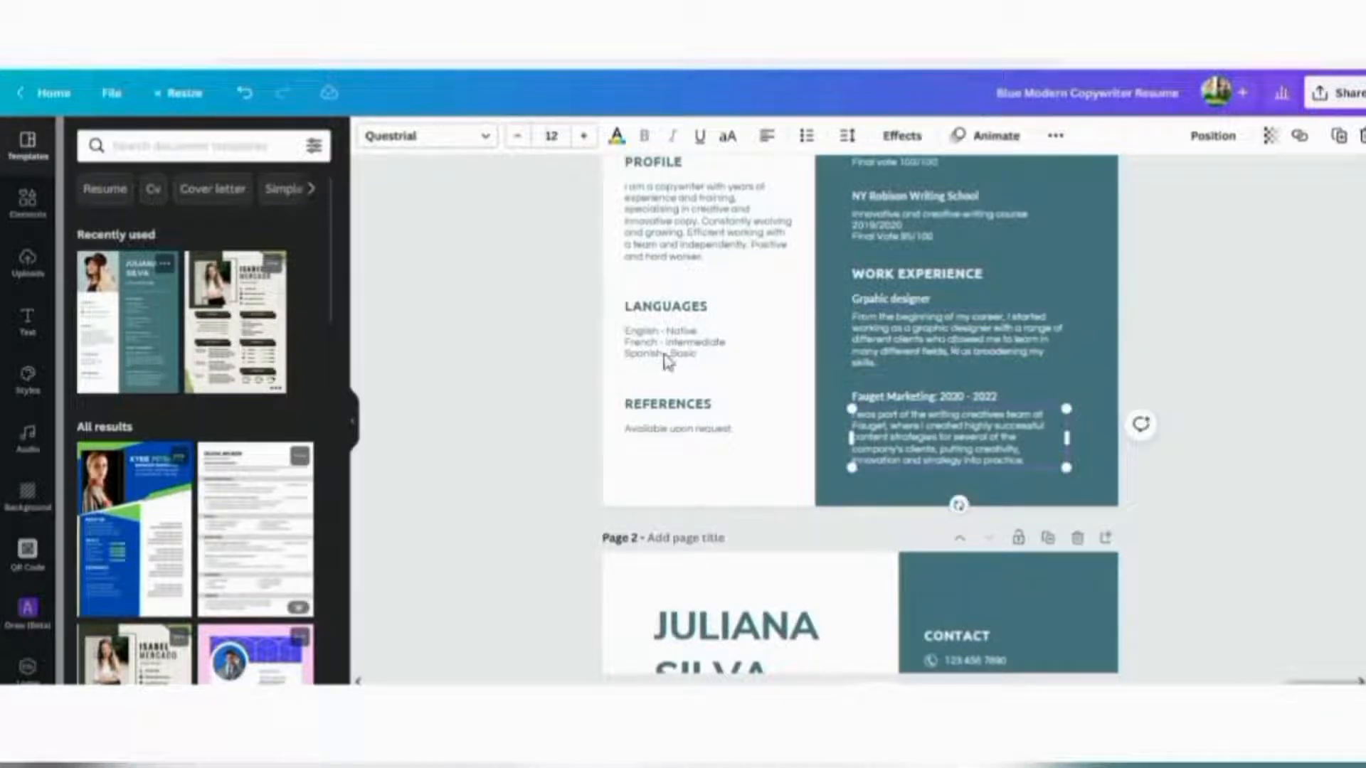
Replace the French - Intermediate line in Languages with Urdu Native
left_click(642, 354)
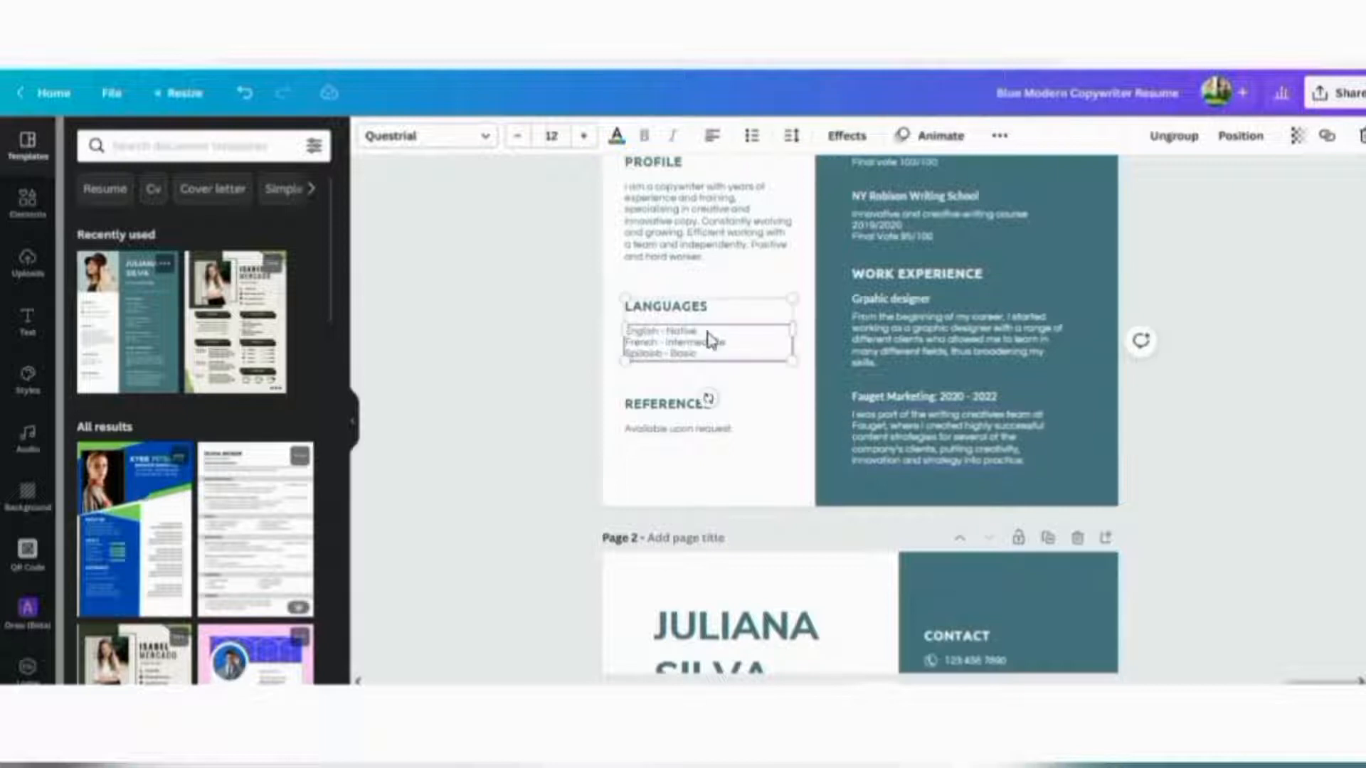
double_click(704, 355)
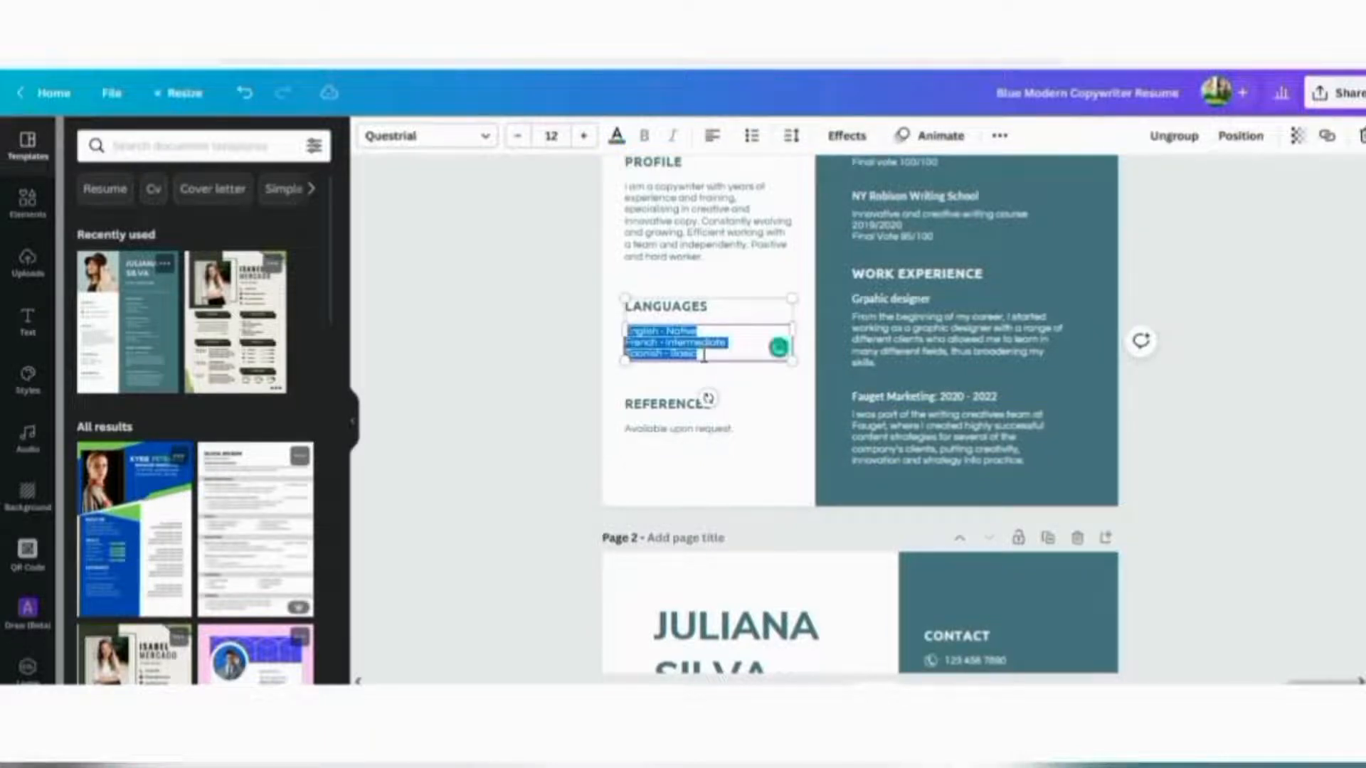
left_click(705, 355)
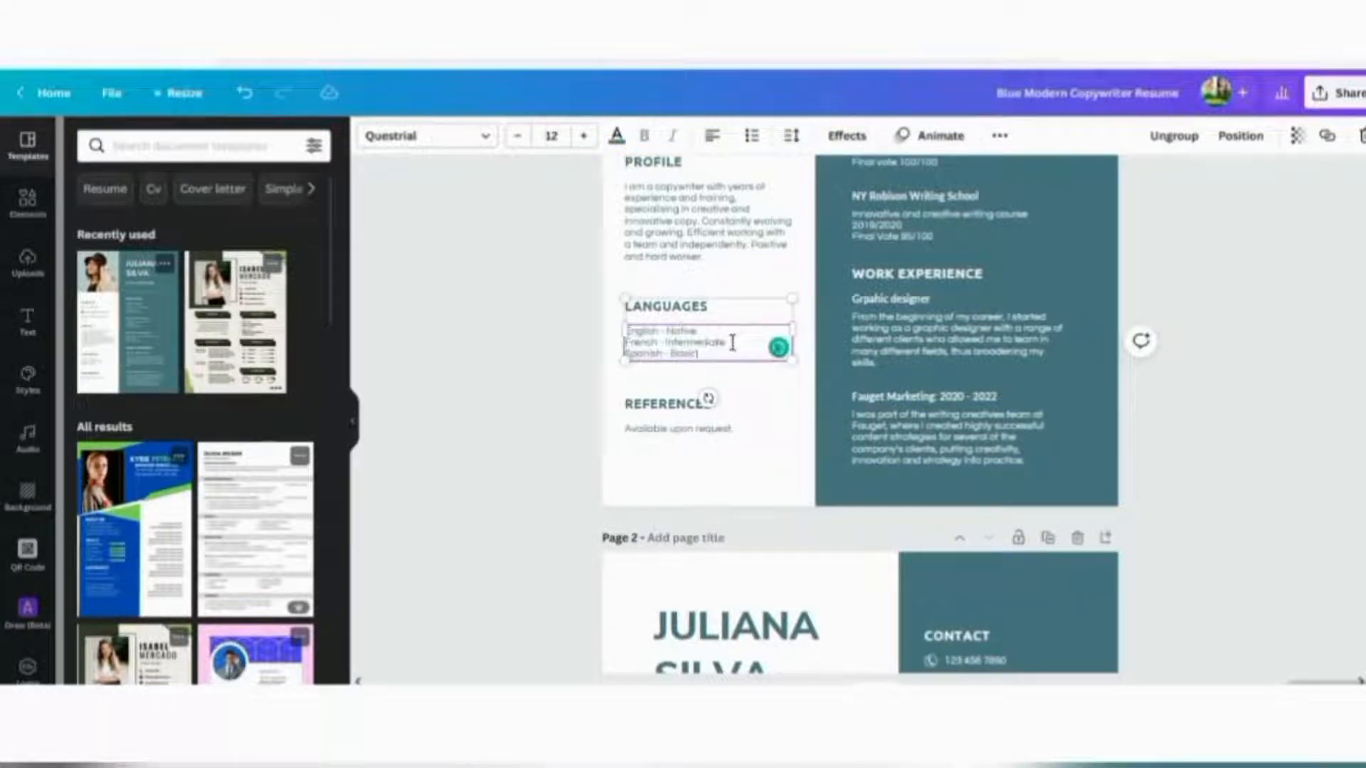
left_click_drag(731, 343, 616, 341)
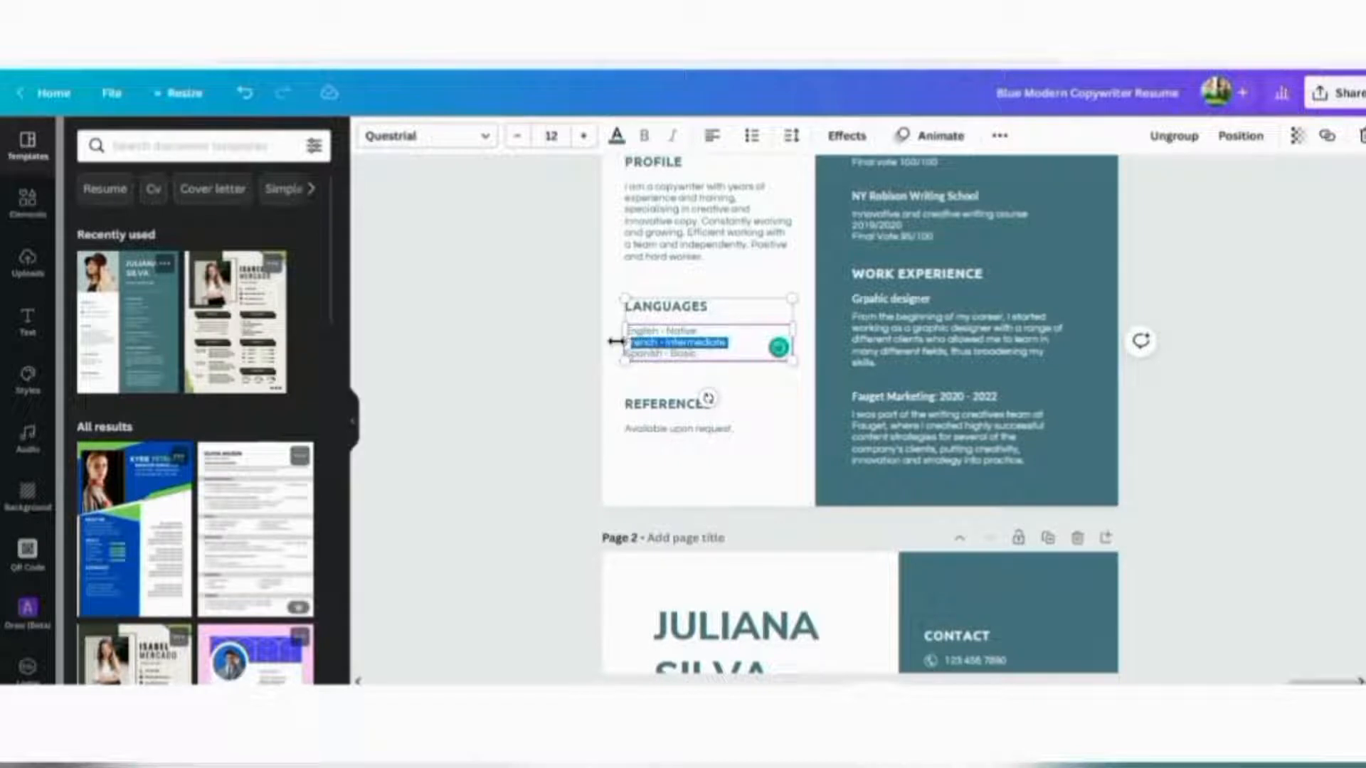
key("BackSpace")
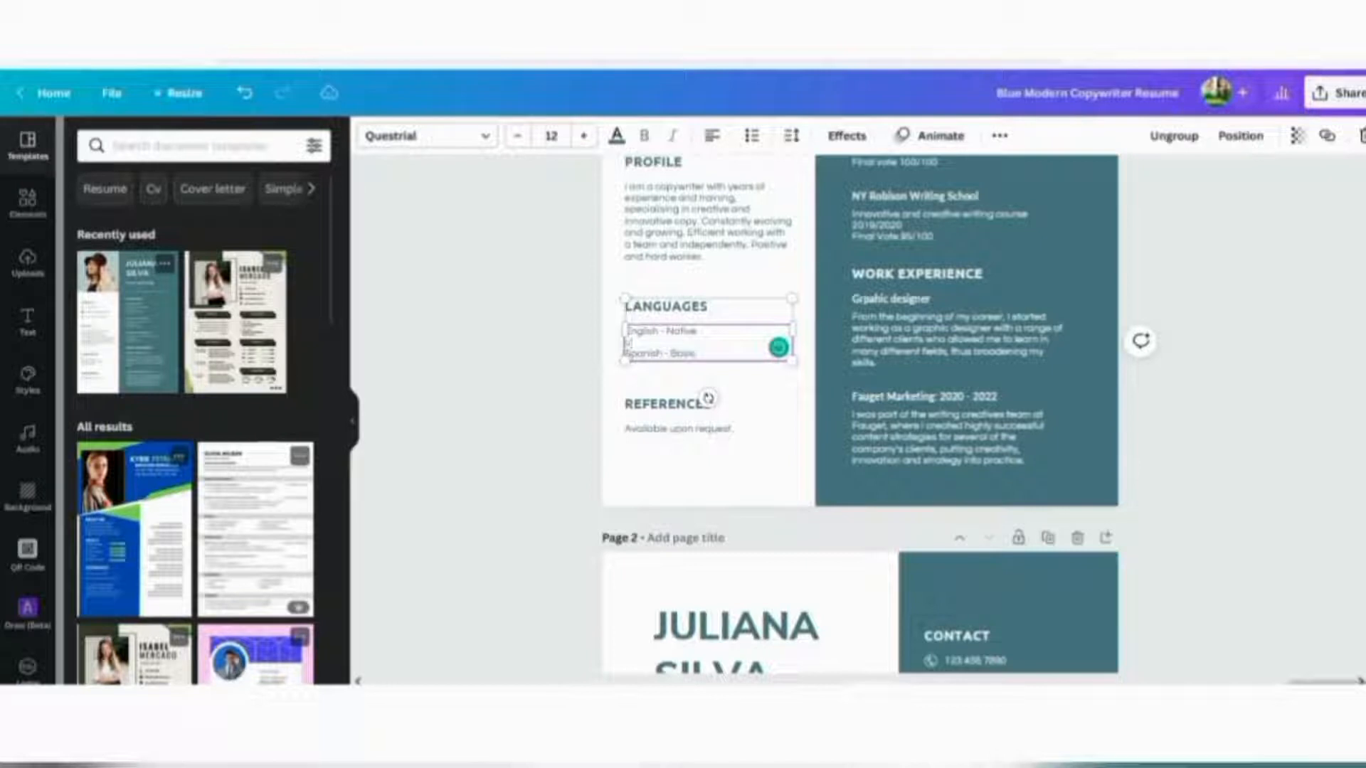
type("Urdu")
type("Native")
Change the Spanish Basic language line to Arabic Basic
left_click_drag(666, 358, 639, 361)
key("BackSpace")
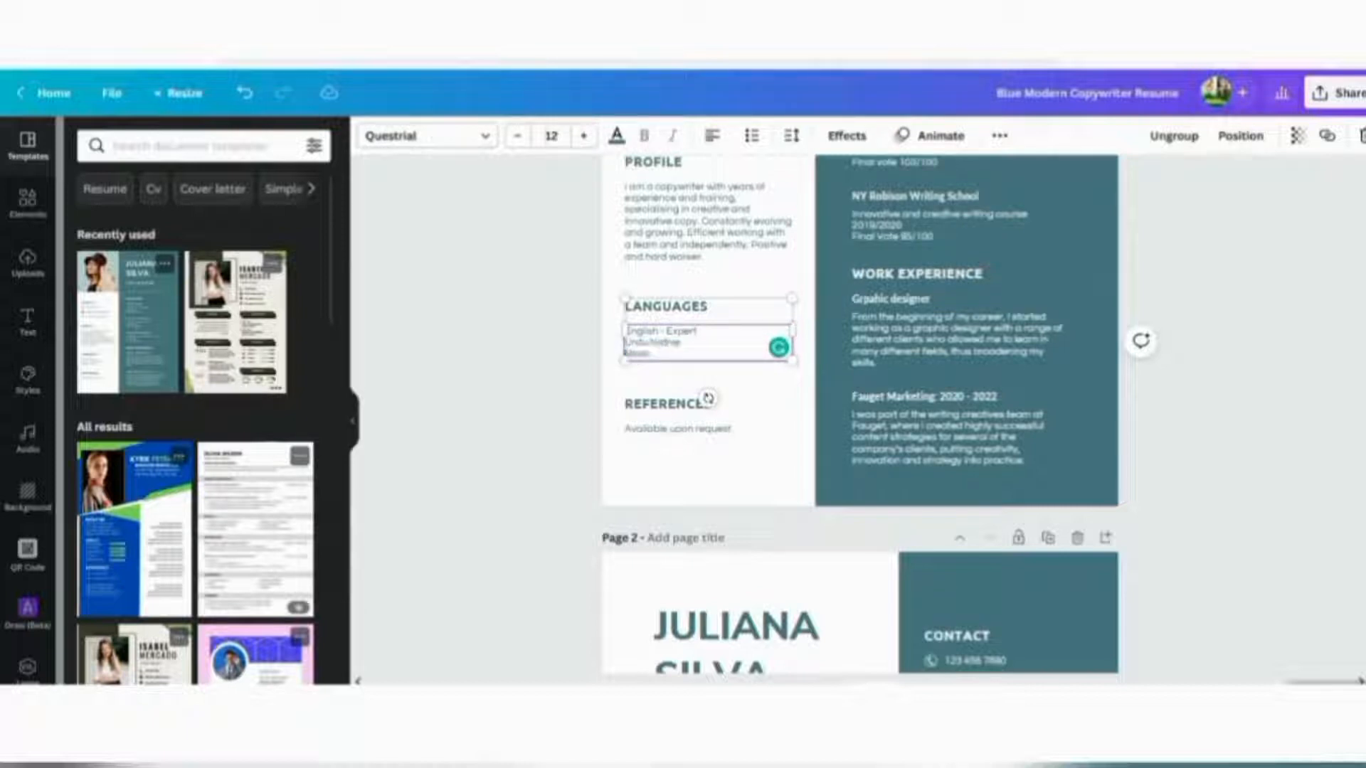
type("Arabic Basic")
left_click(761, 448)
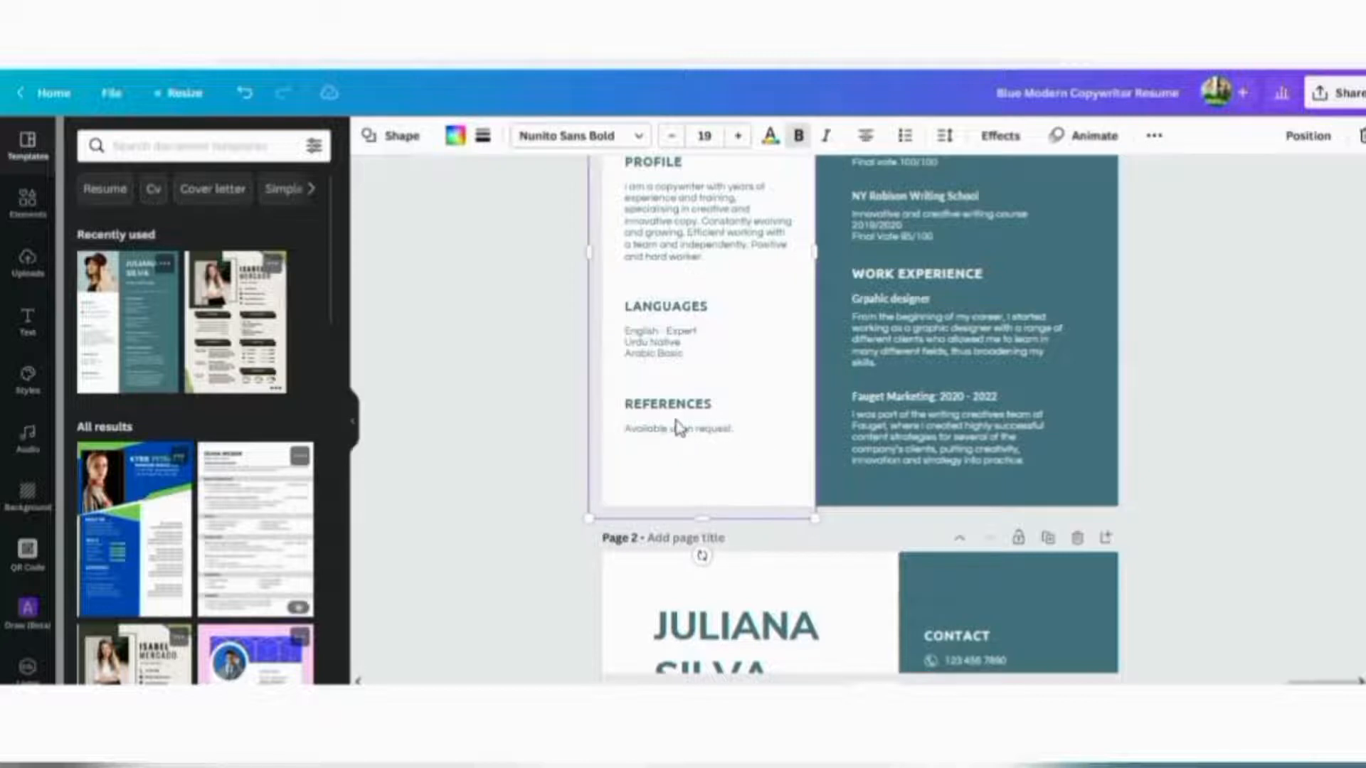
Make the Profile open 'I am a graphic designer…' and accept the 'specializing' spelling fix
left_click(686, 219)
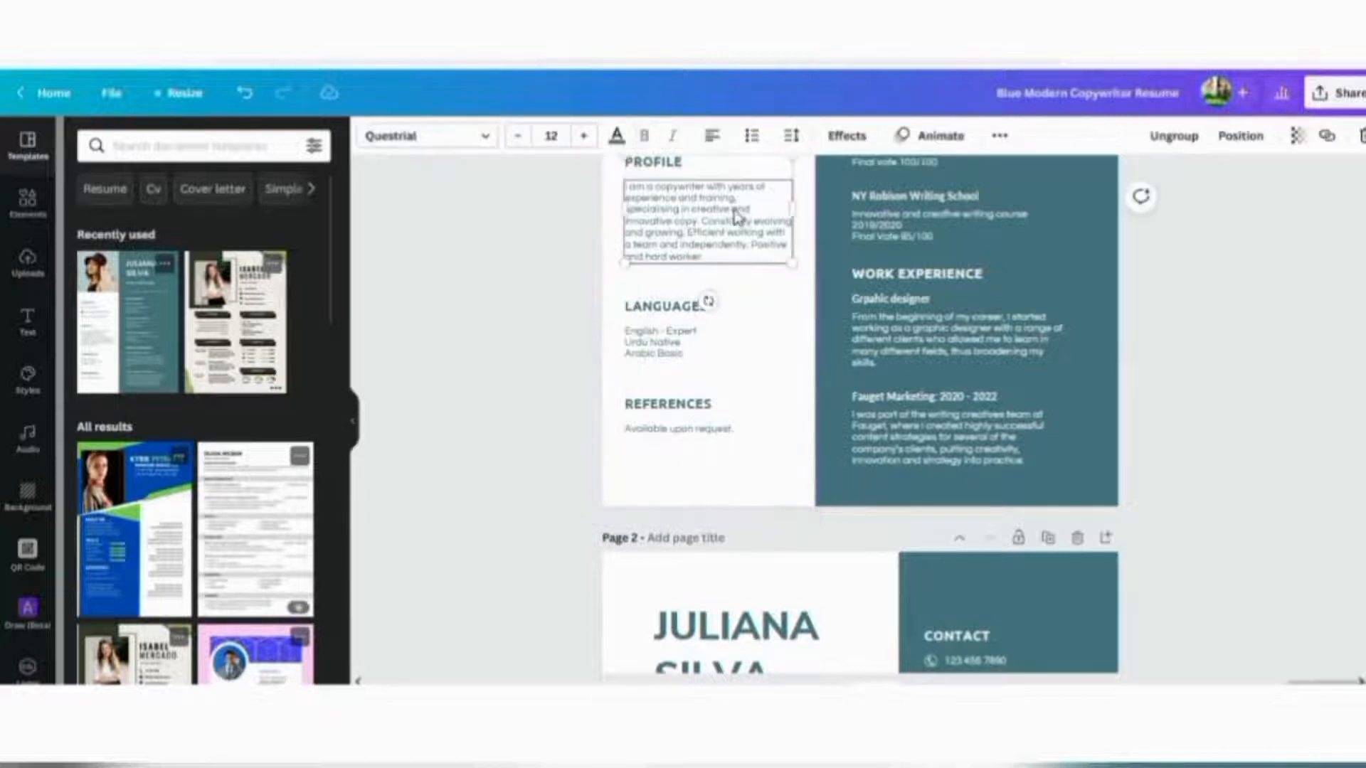
scroll(1252, 366, "up", 2)
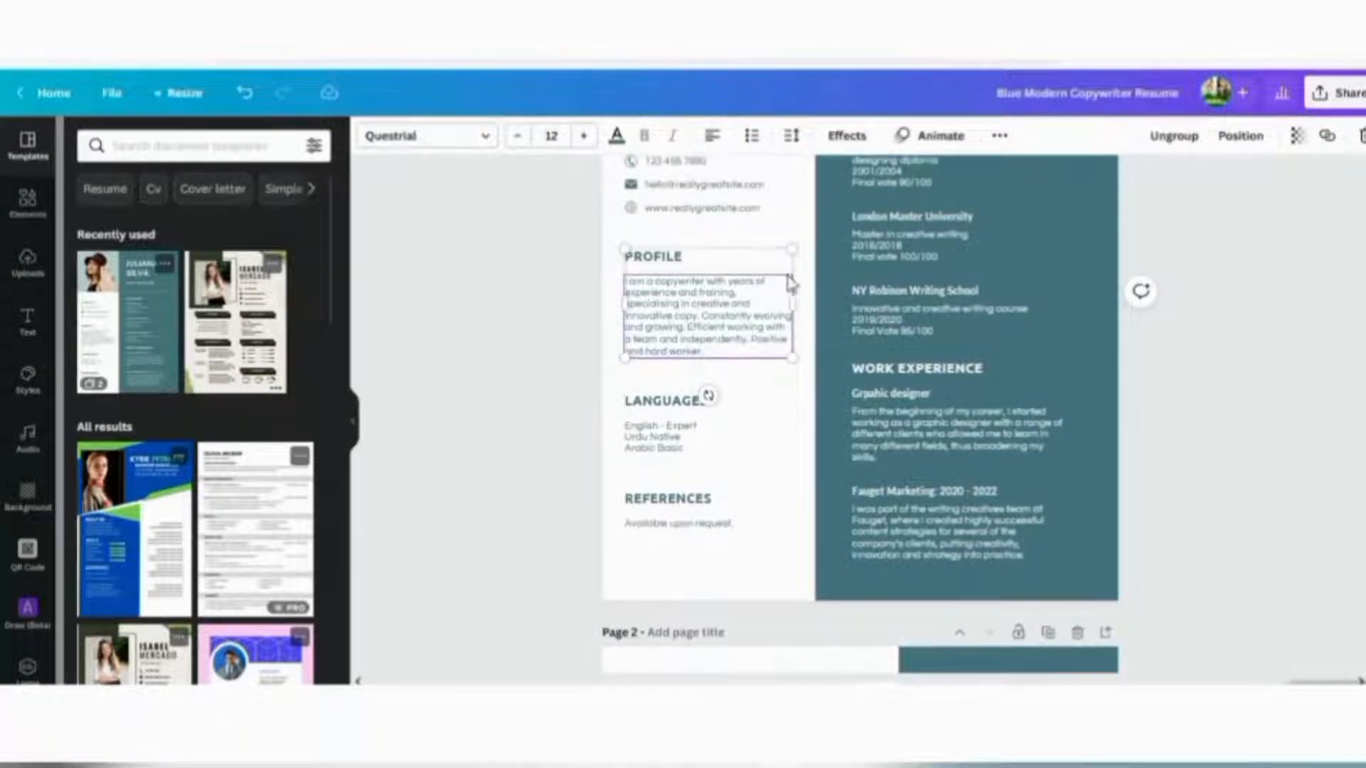
double_click(704, 288)
left_click(705, 282)
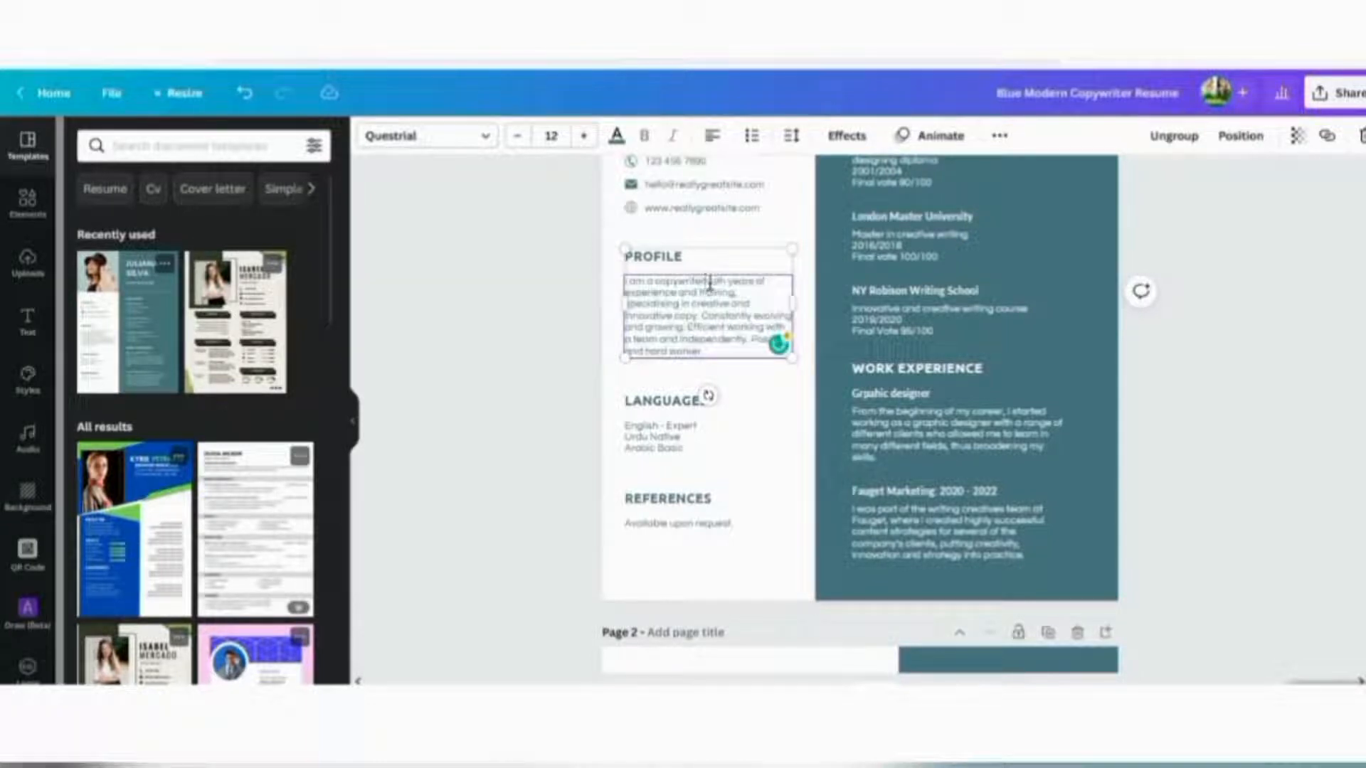
key("BackSpace")
key("BackSpace")
key("BackSpace")
key("BackSpace")
key("BackSpace")
key("BackSpace")
key("BackSpace")
key("BackSpace")
key("BackSpace")
key("BackSpace")
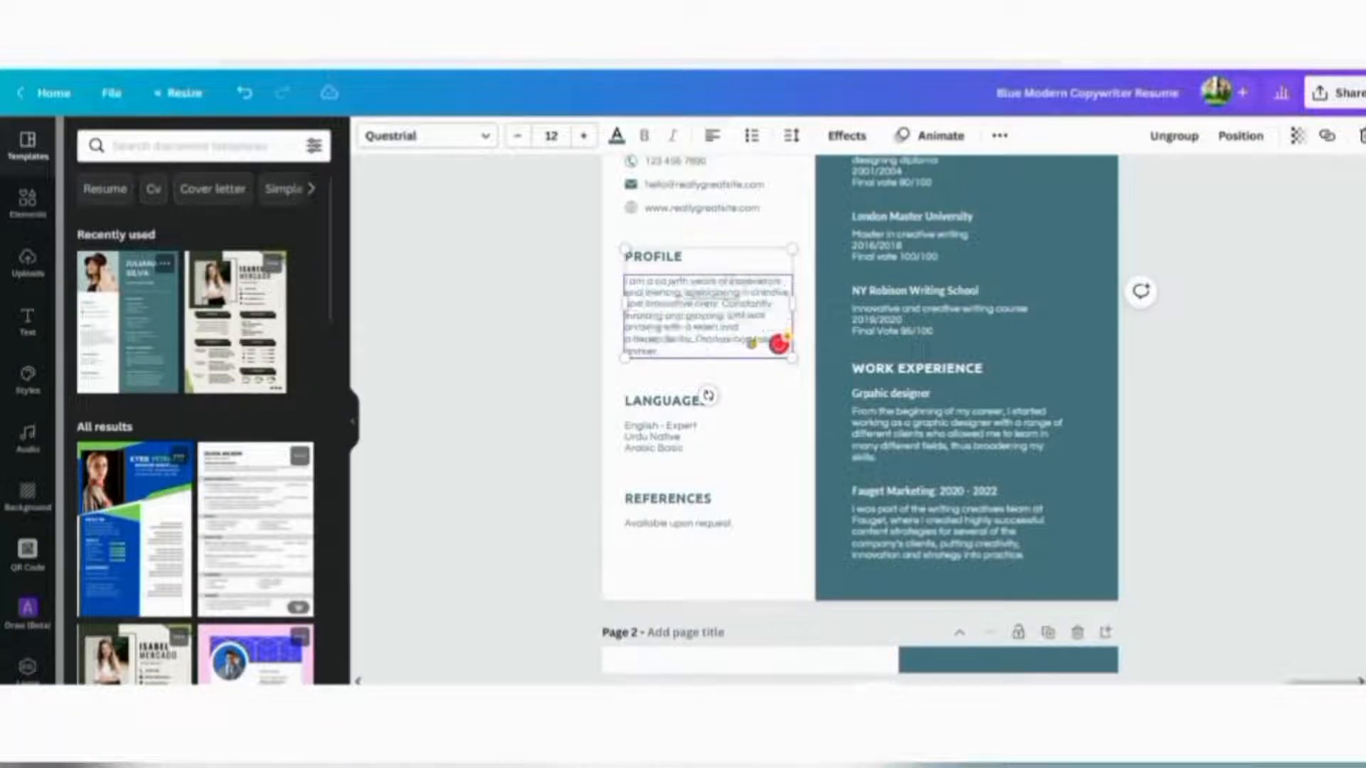
type("graphic")
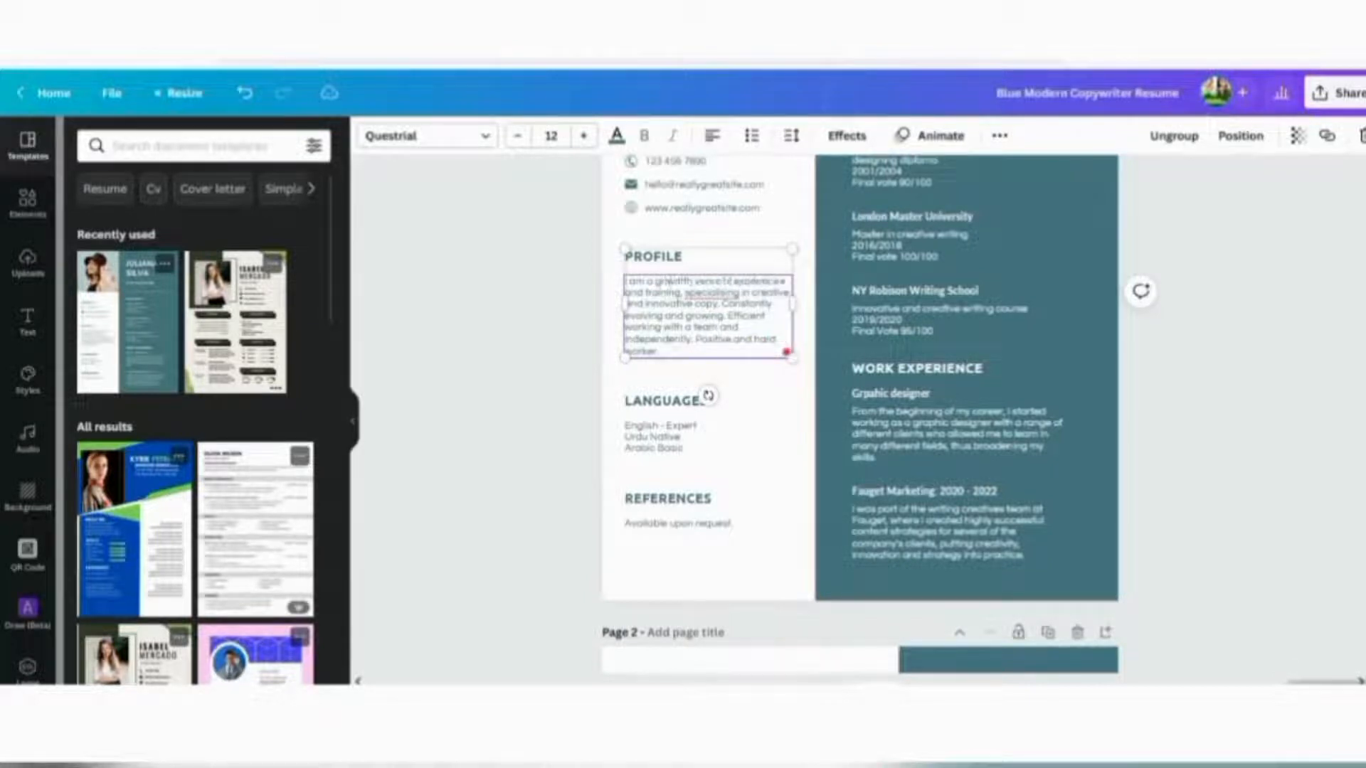
type(" design")
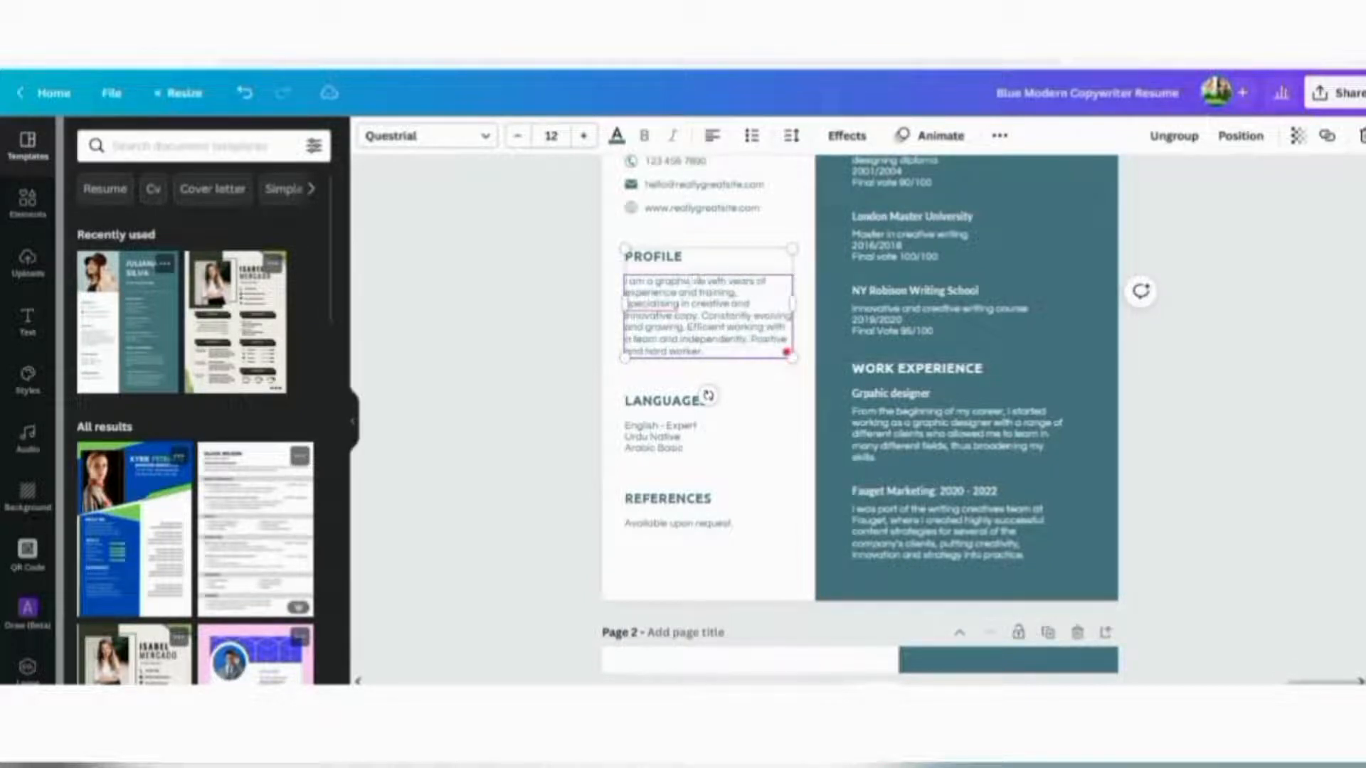
type("er")
mouse_move(671, 304)
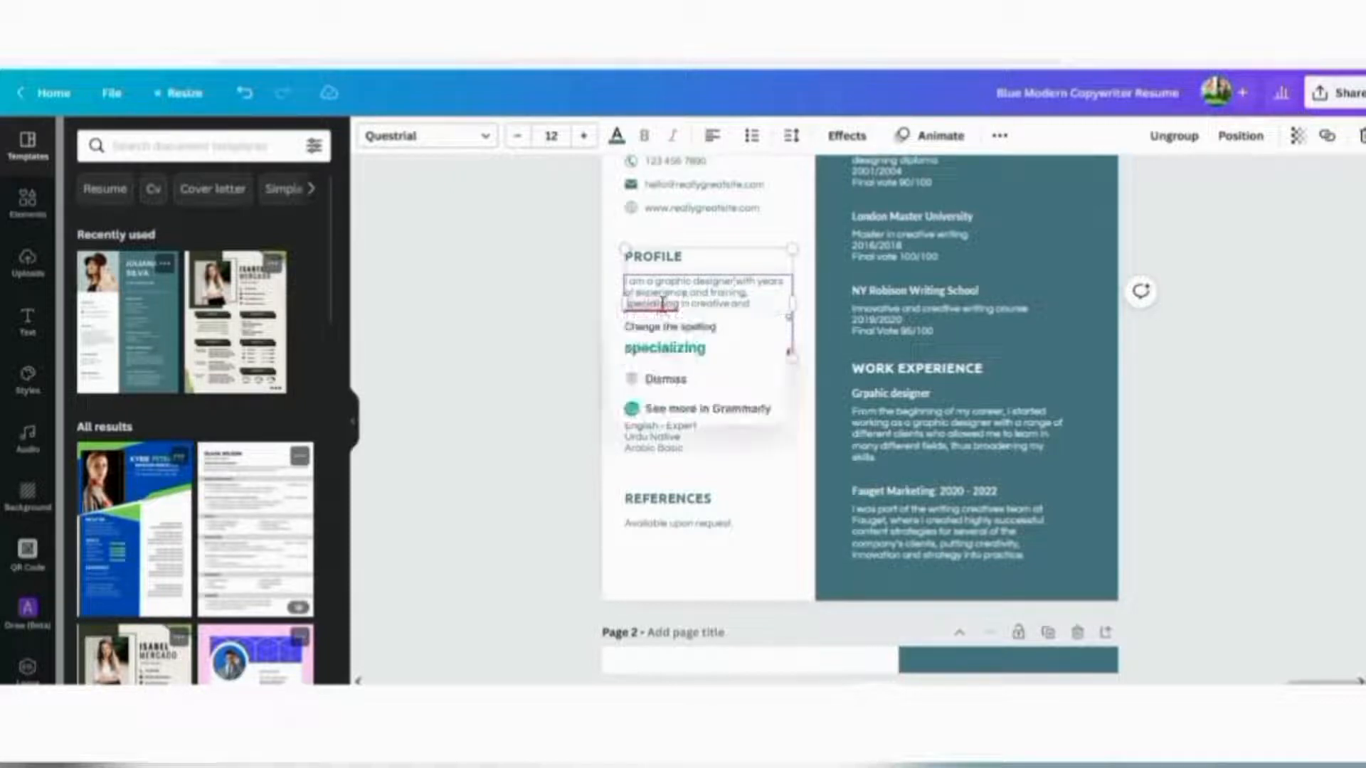
left_click(662, 348)
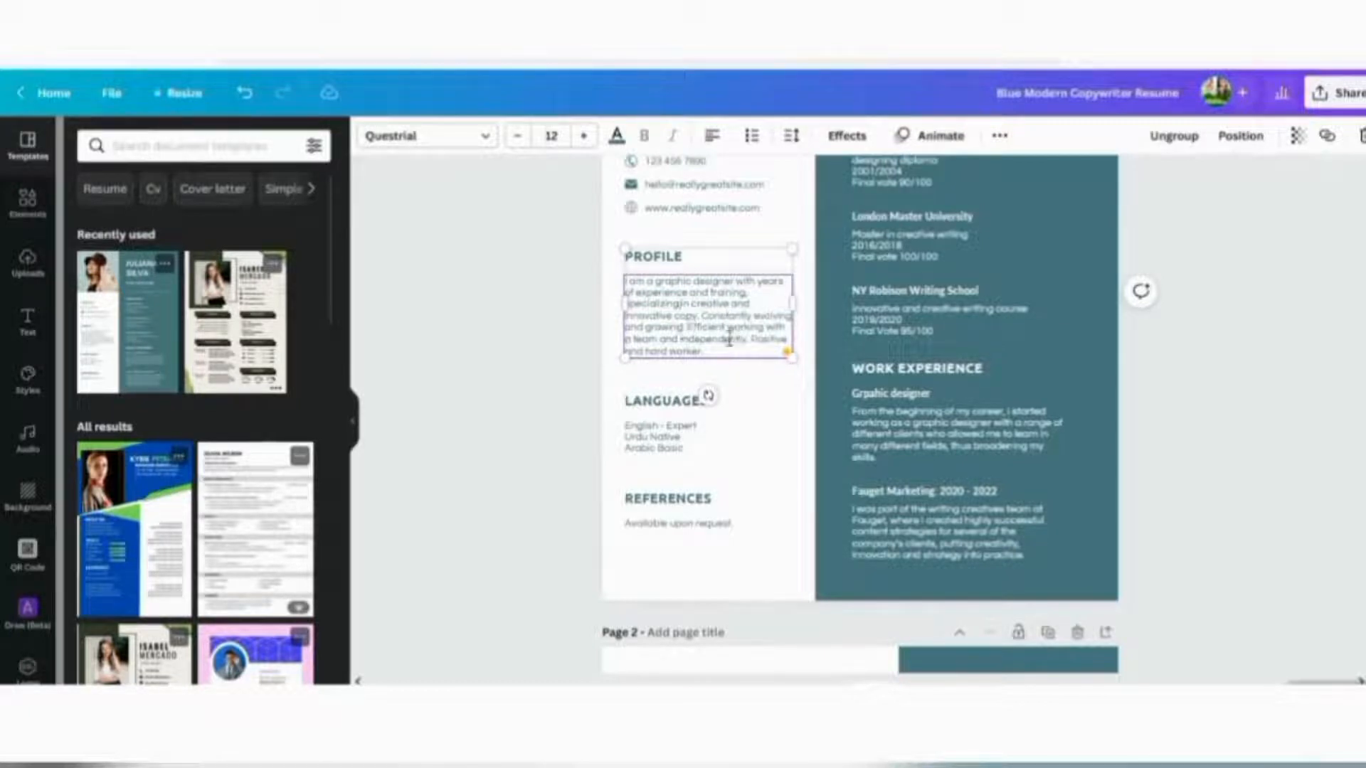
left_click(1209, 358)
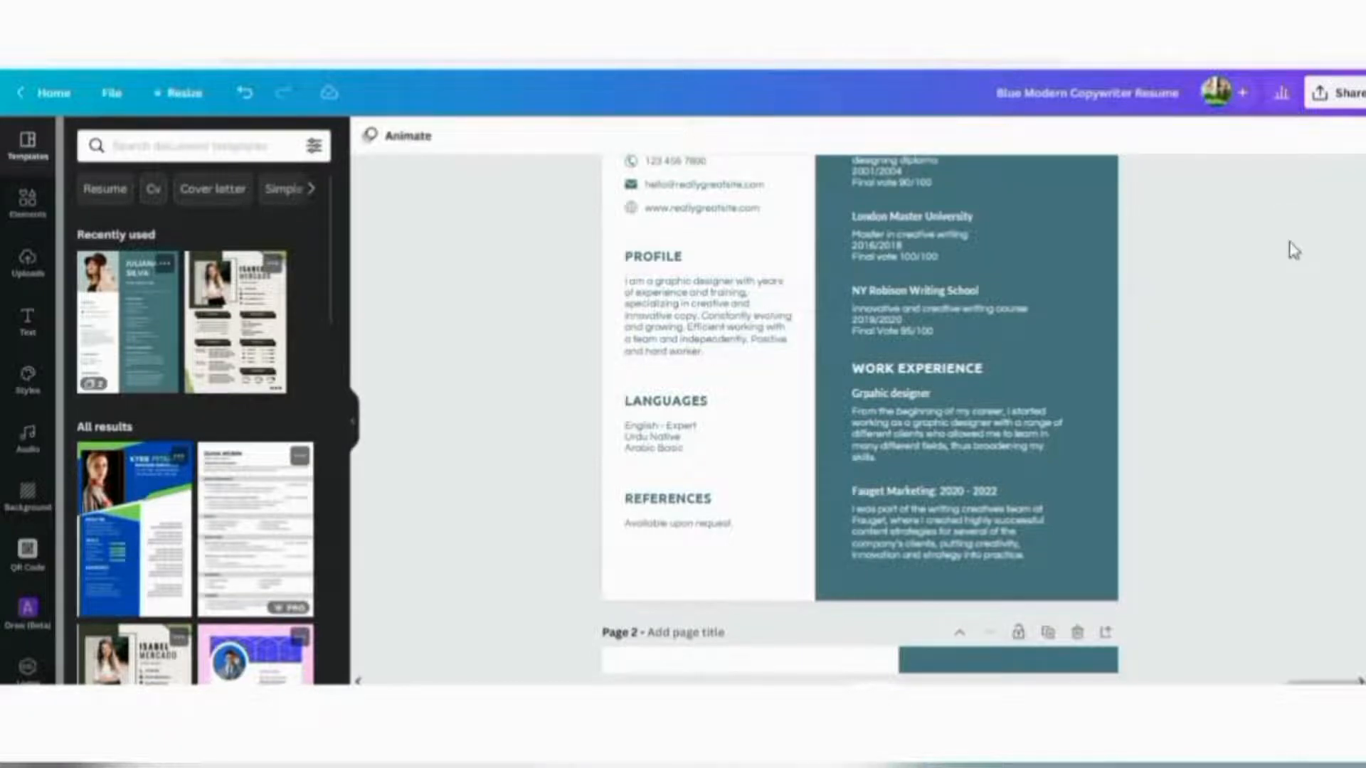
Paste the owner's own website address over the sample one in the Contact group
scroll(1238, 402, "up", 3)
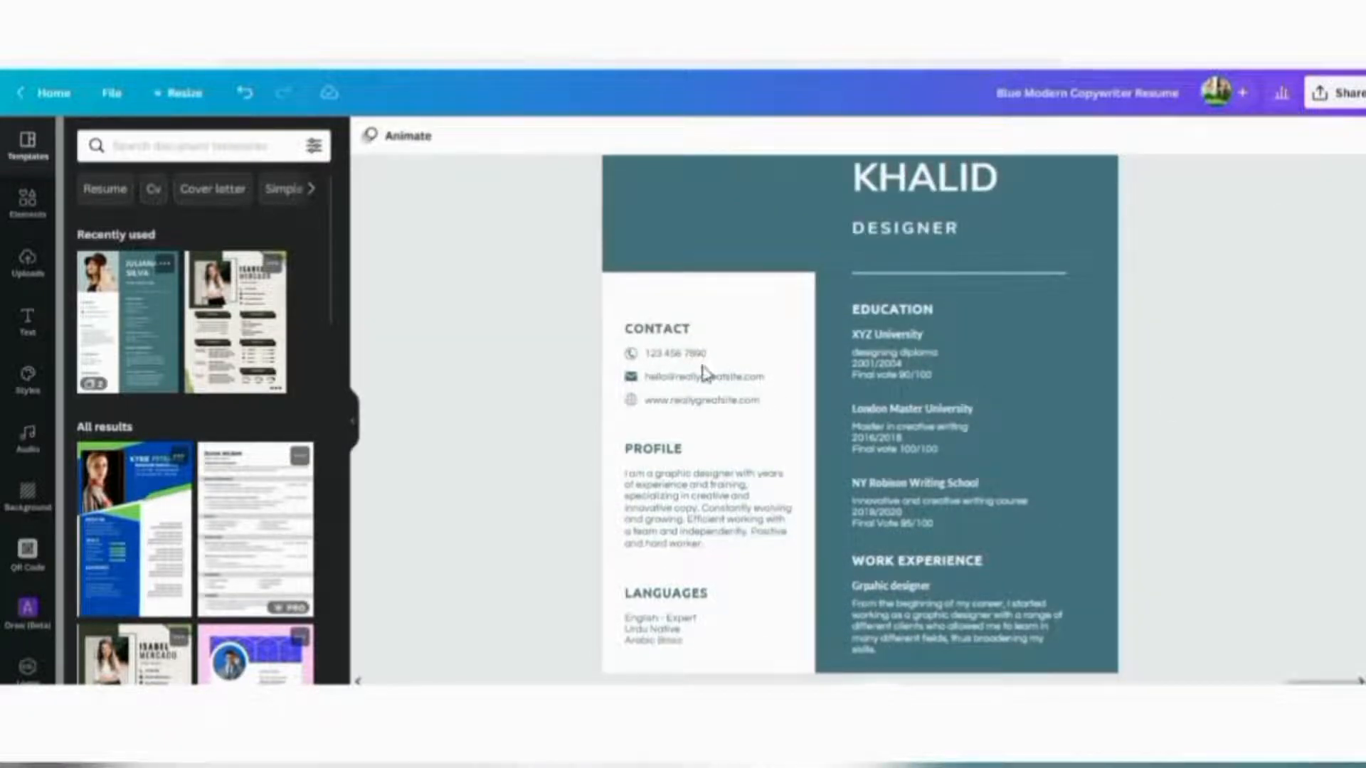
left_click(670, 356)
mouse_move(670, 356)
left_mouse_down()
mouse_move(684, 354)
mouse_move(669, 354)
left_mouse_up()
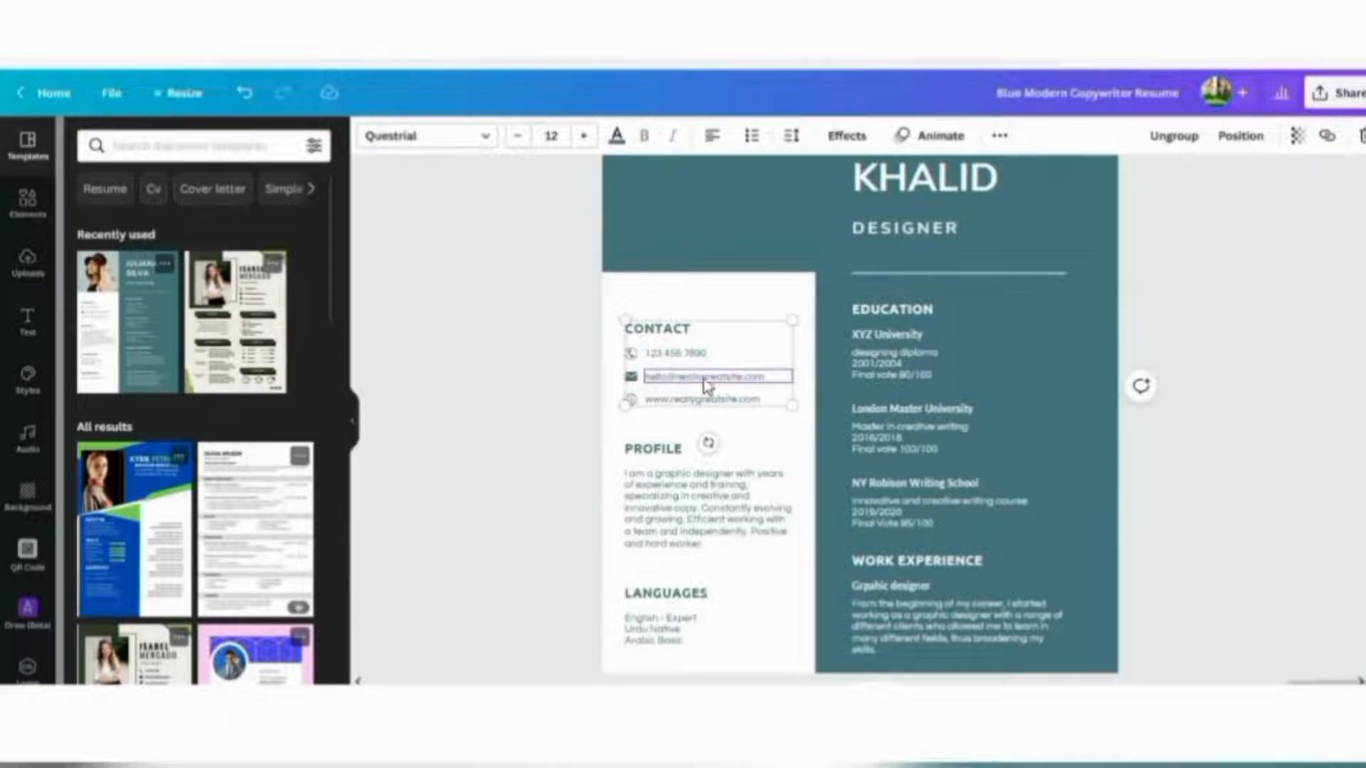
double_click(780, 400)
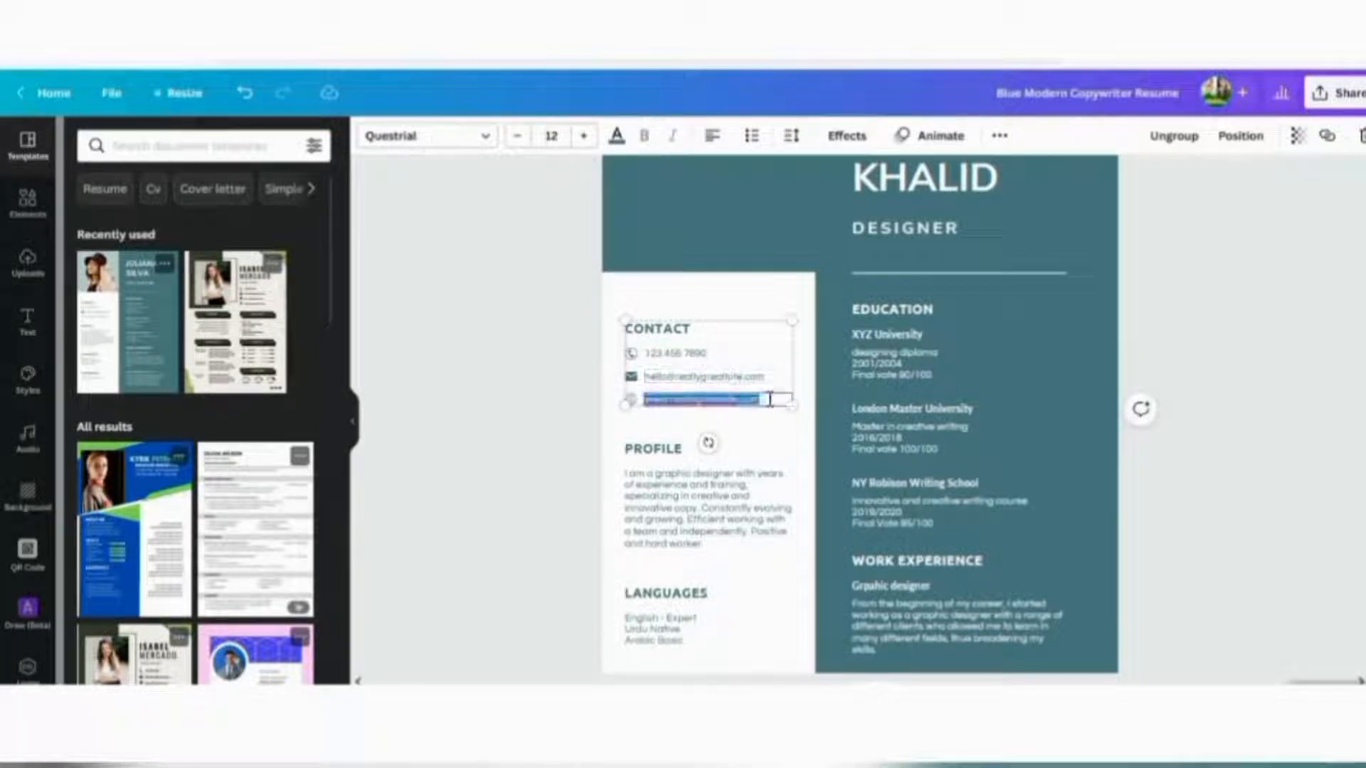
key("ctrl+v")
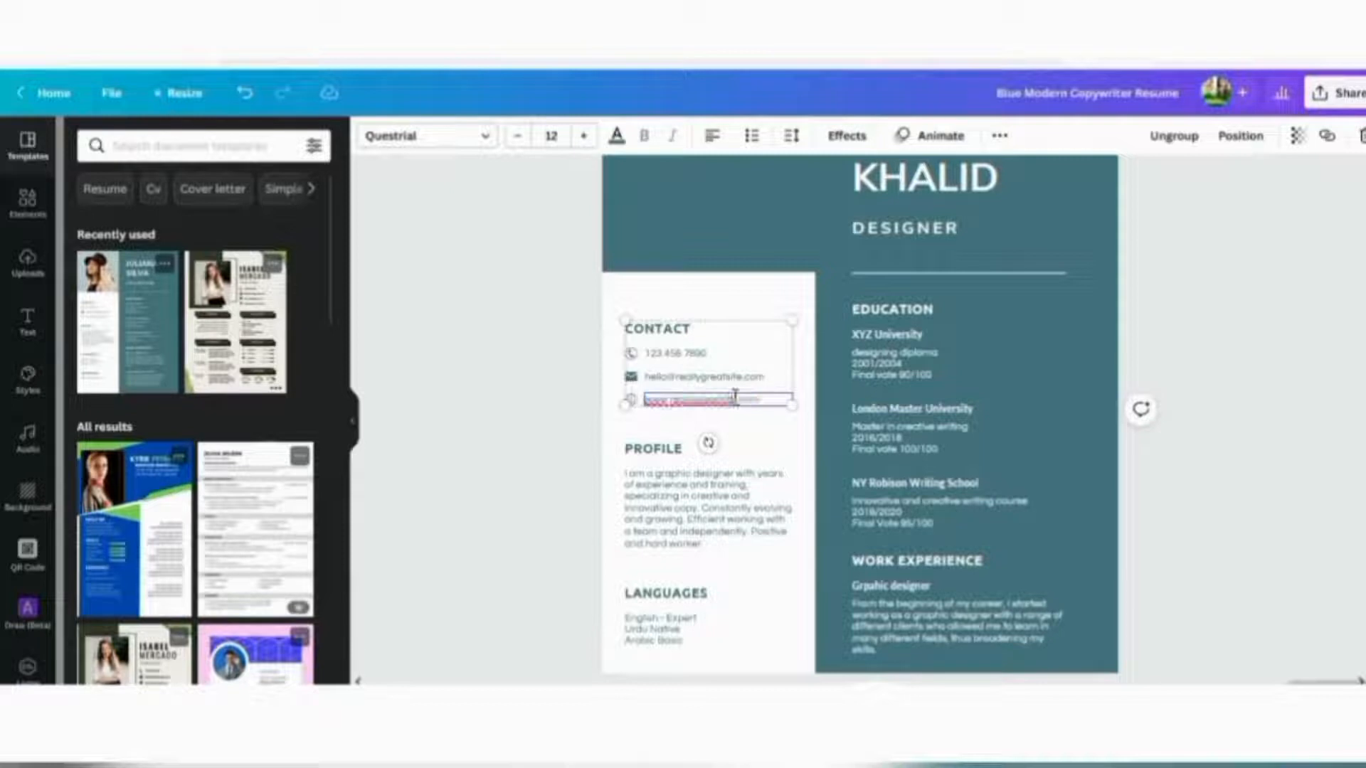
key("BackSpace")
key("BackSpace")
key("BackSpace")
key("BackSpace")
key("BackSpace")
key("BackSpace")
key("BackSpace")
key("BackSpace")
key("BackSpace")
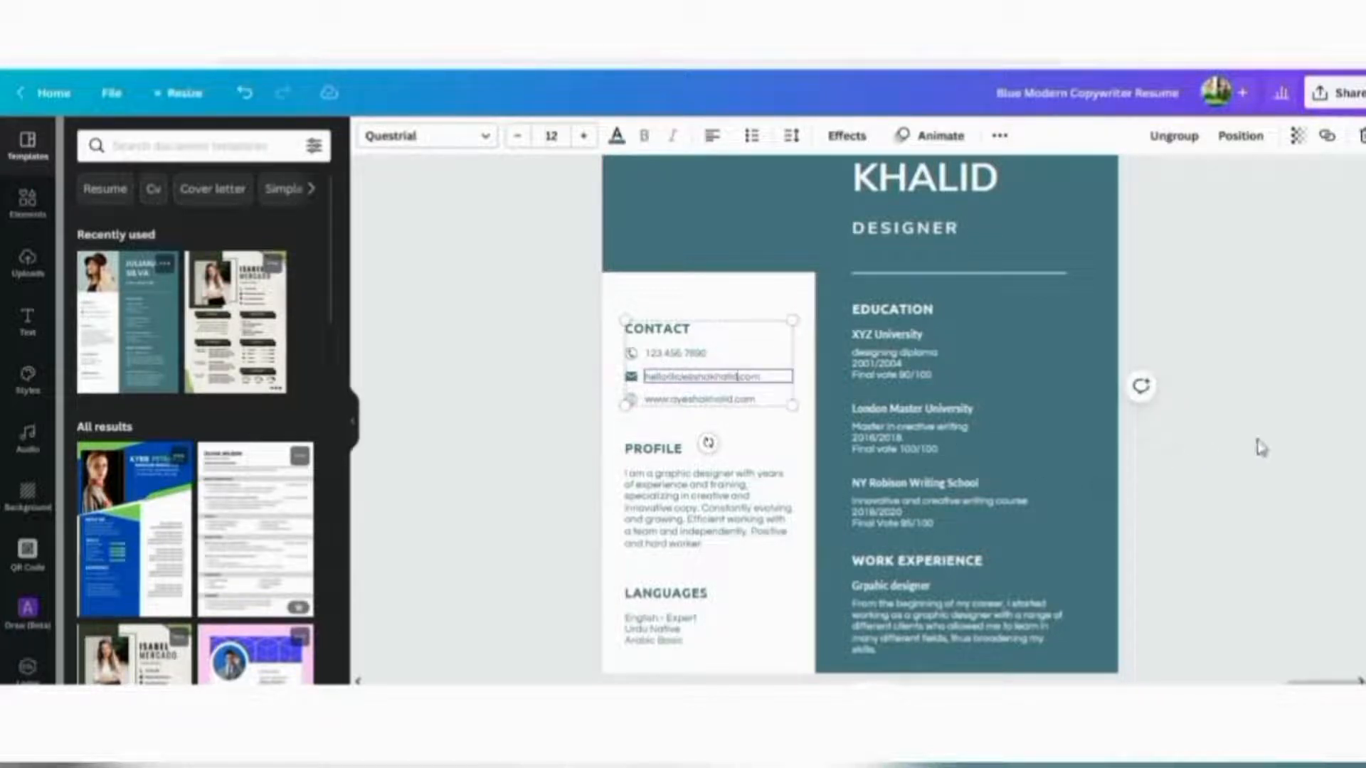
left_click(1271, 460)
scroll(1259, 328, "down", 3)
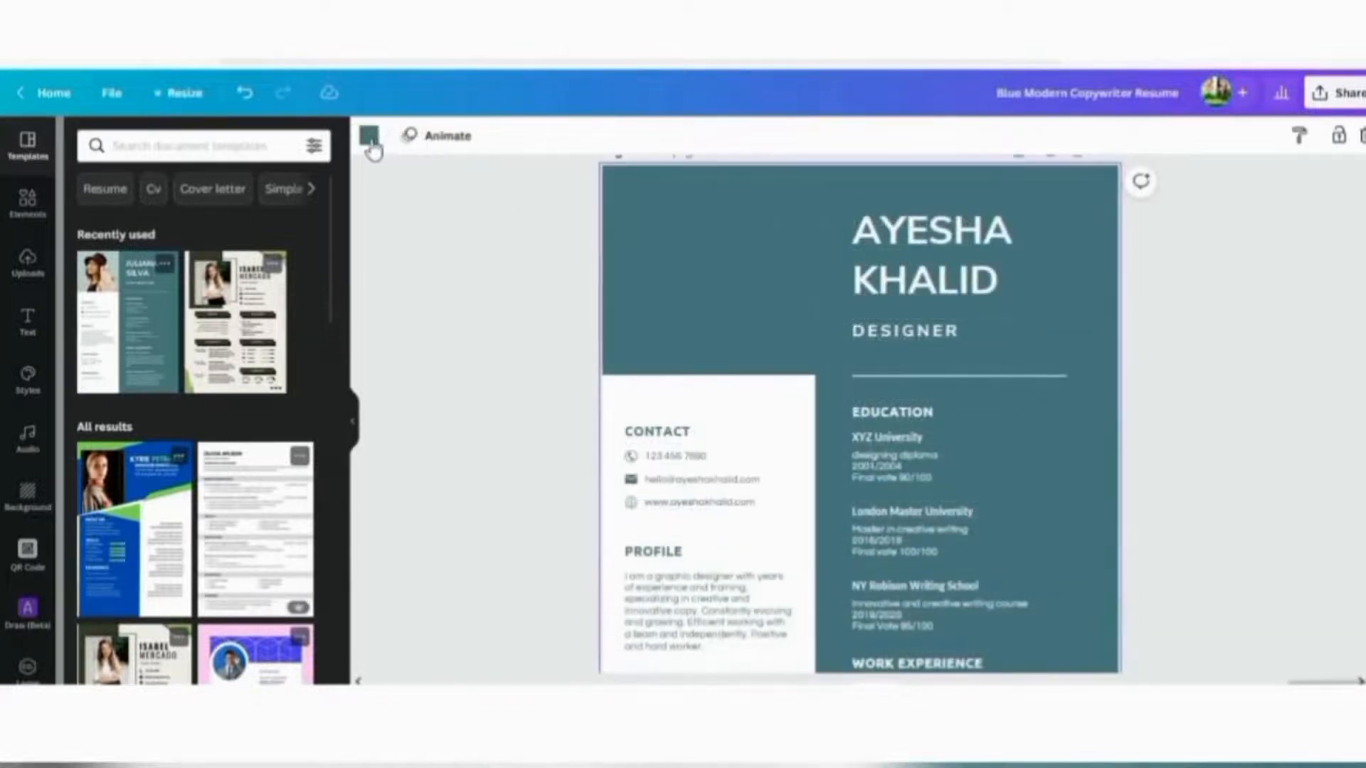
Change page 1's background from teal to dark grey after trying a light grey-blue swatch
left_click(370, 137)
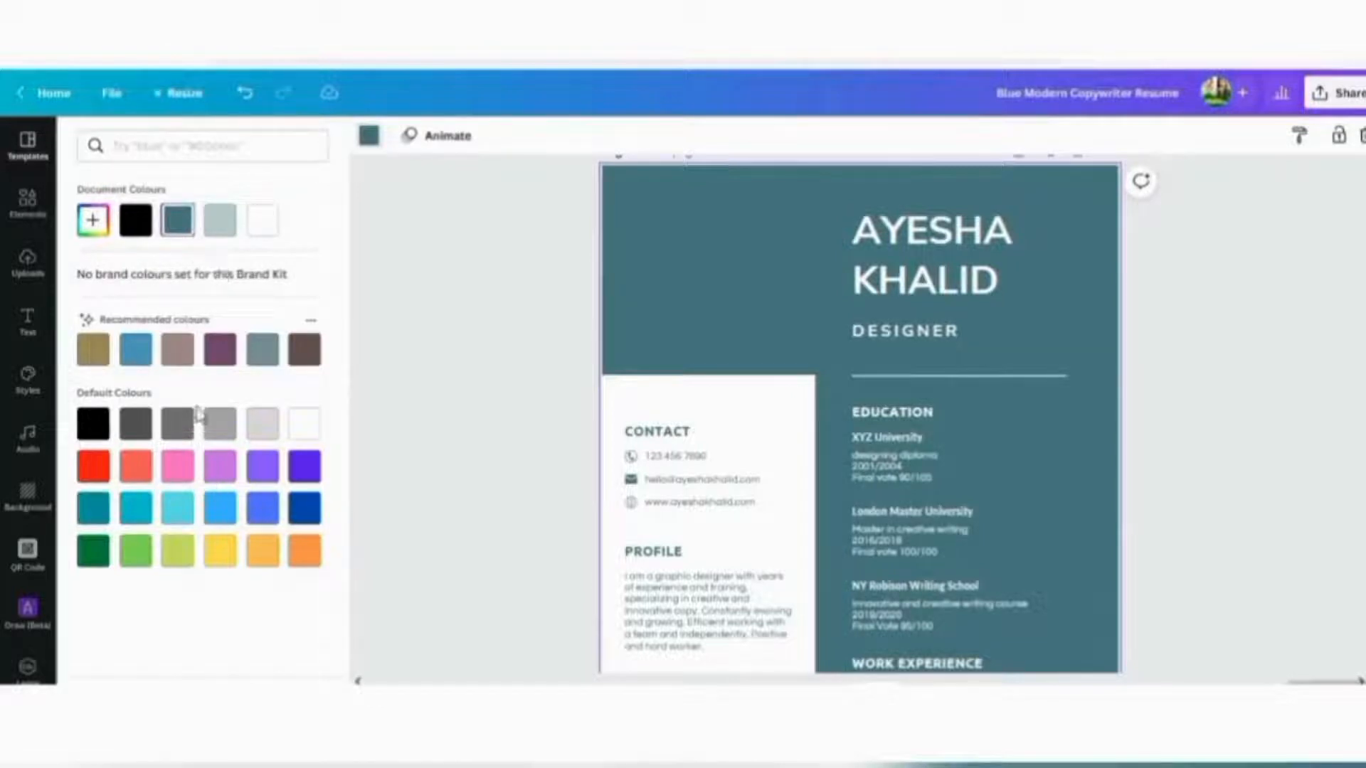
left_click(219, 221)
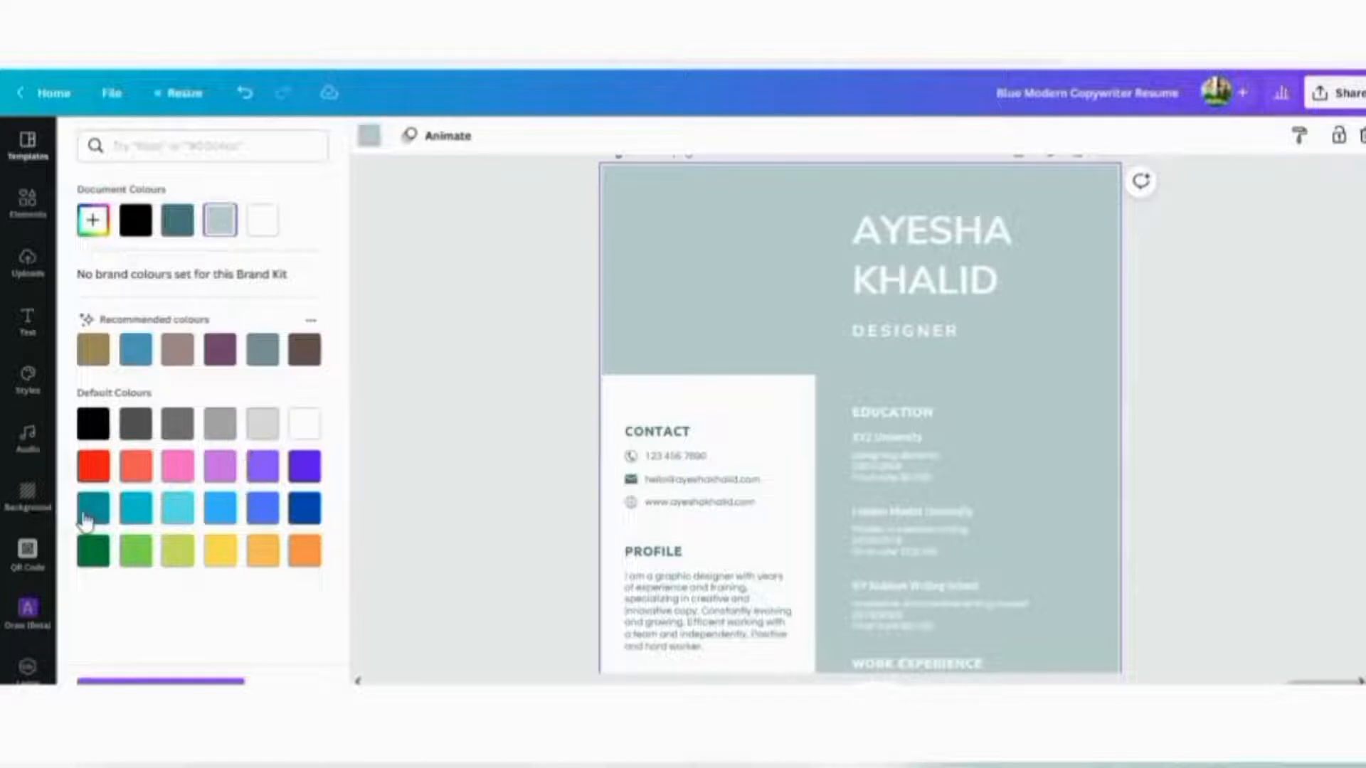
left_click(134, 435)
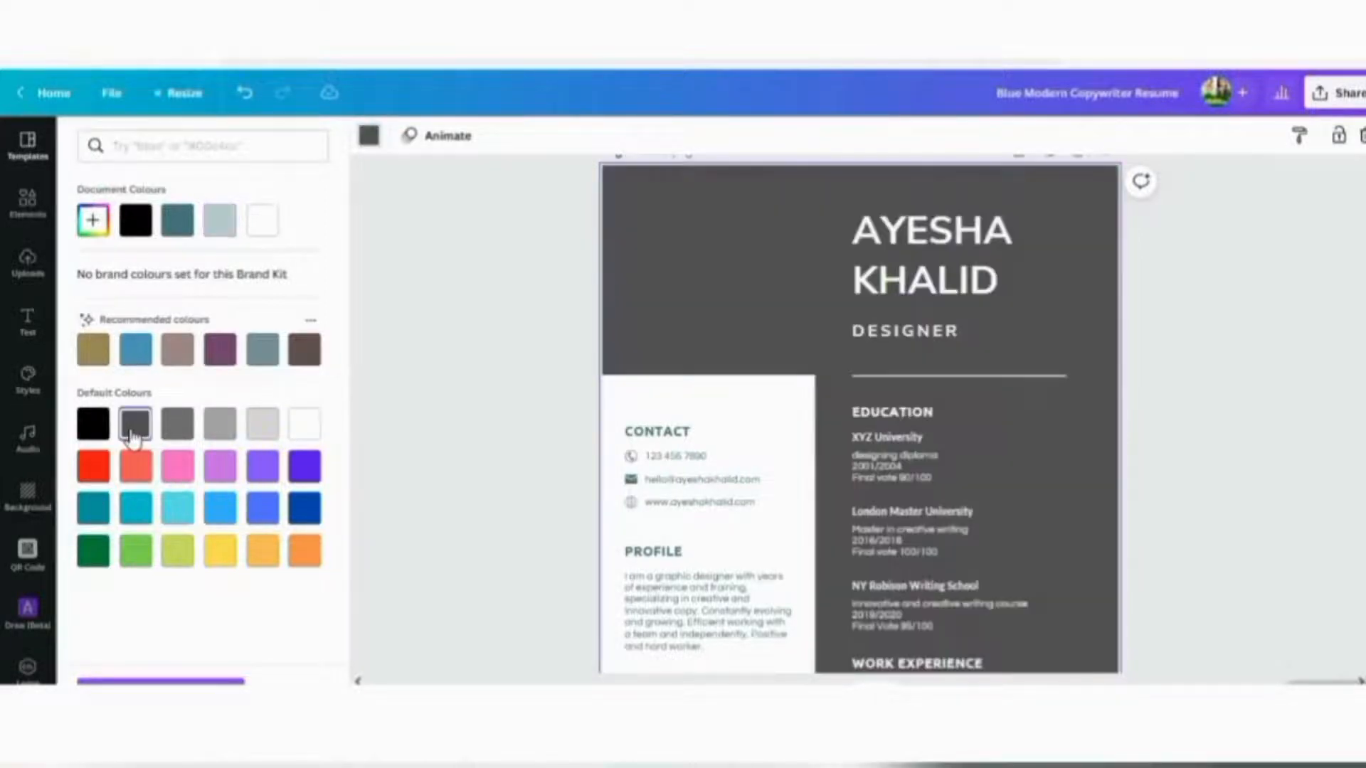
left_click(1272, 474)
scroll(1274, 475, "down", 5)
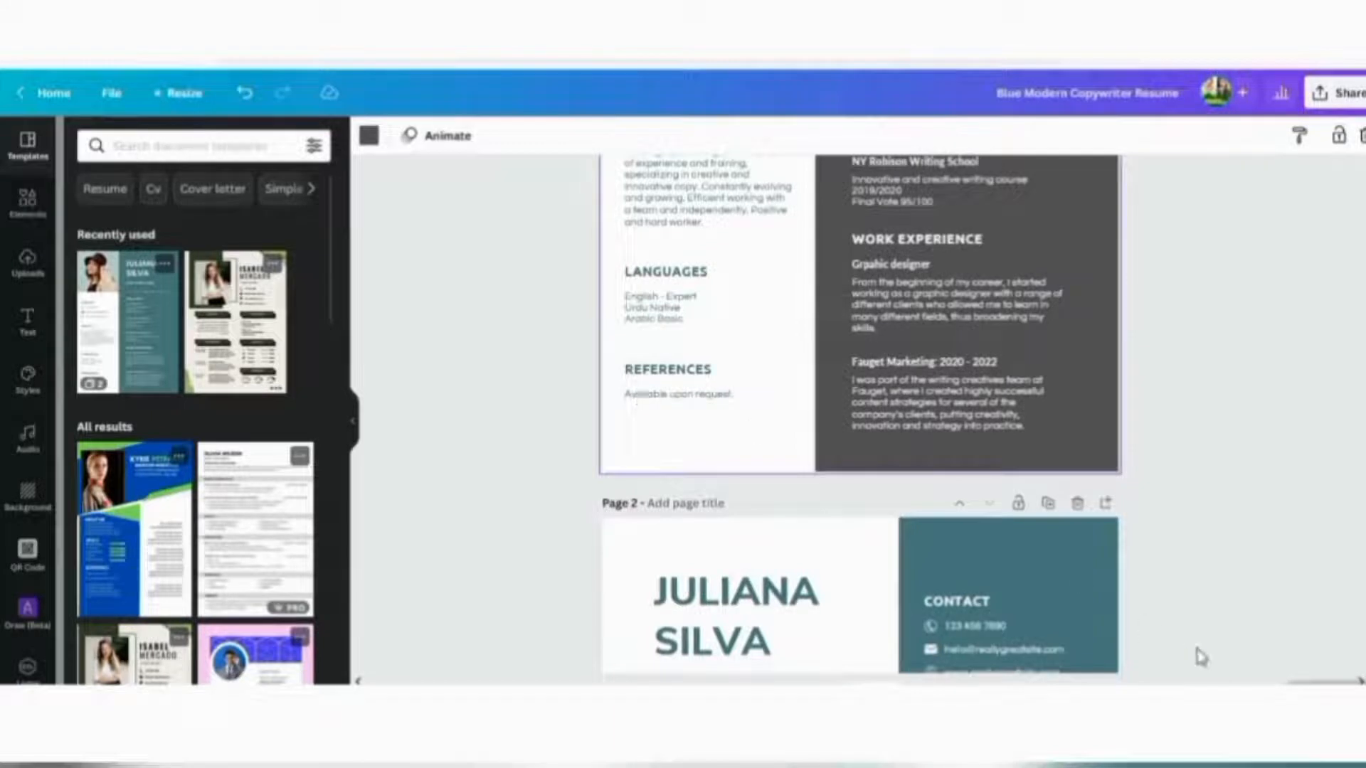
scroll(1284, 483, "up", 5)
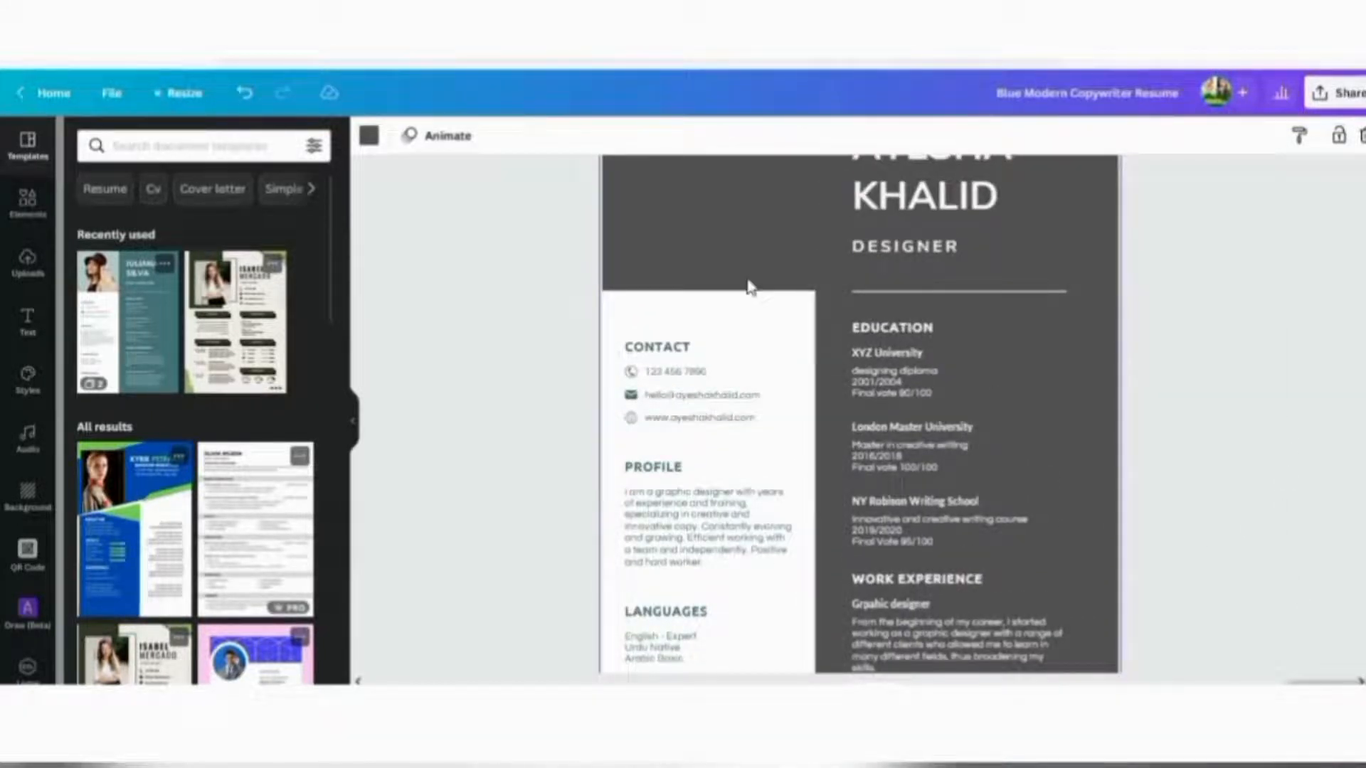
Fill the white left Contact/Profile column rectangle with the light grey-blue Document Colours swatch
left_click(743, 332)
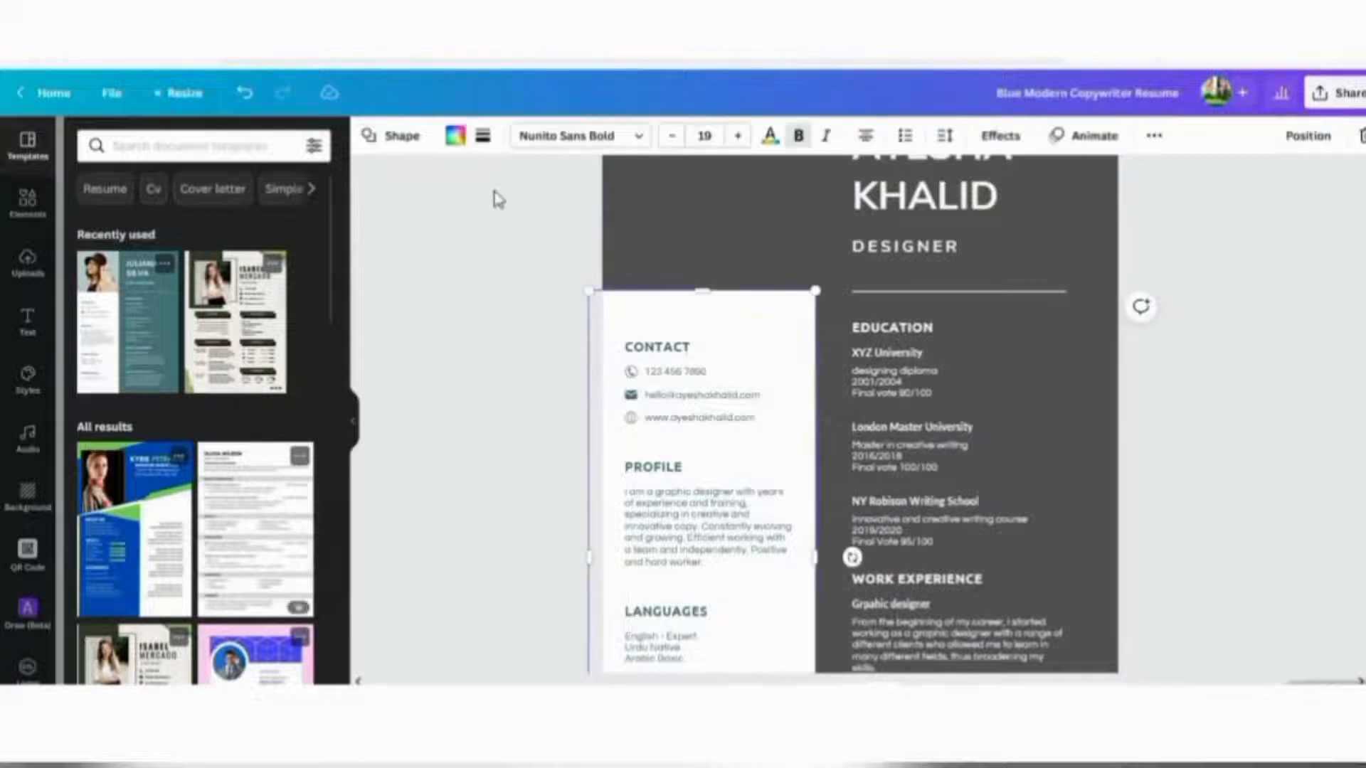
left_click(457, 135)
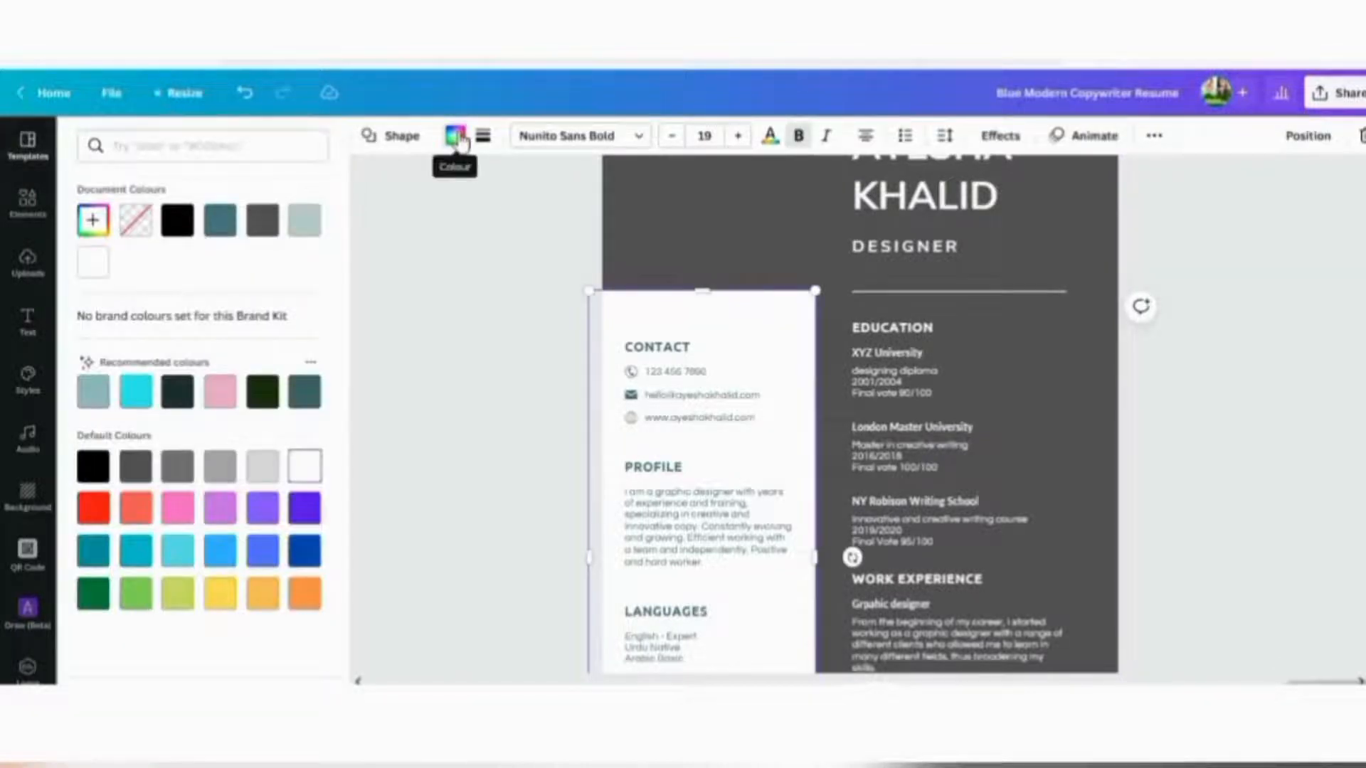
left_click(306, 222)
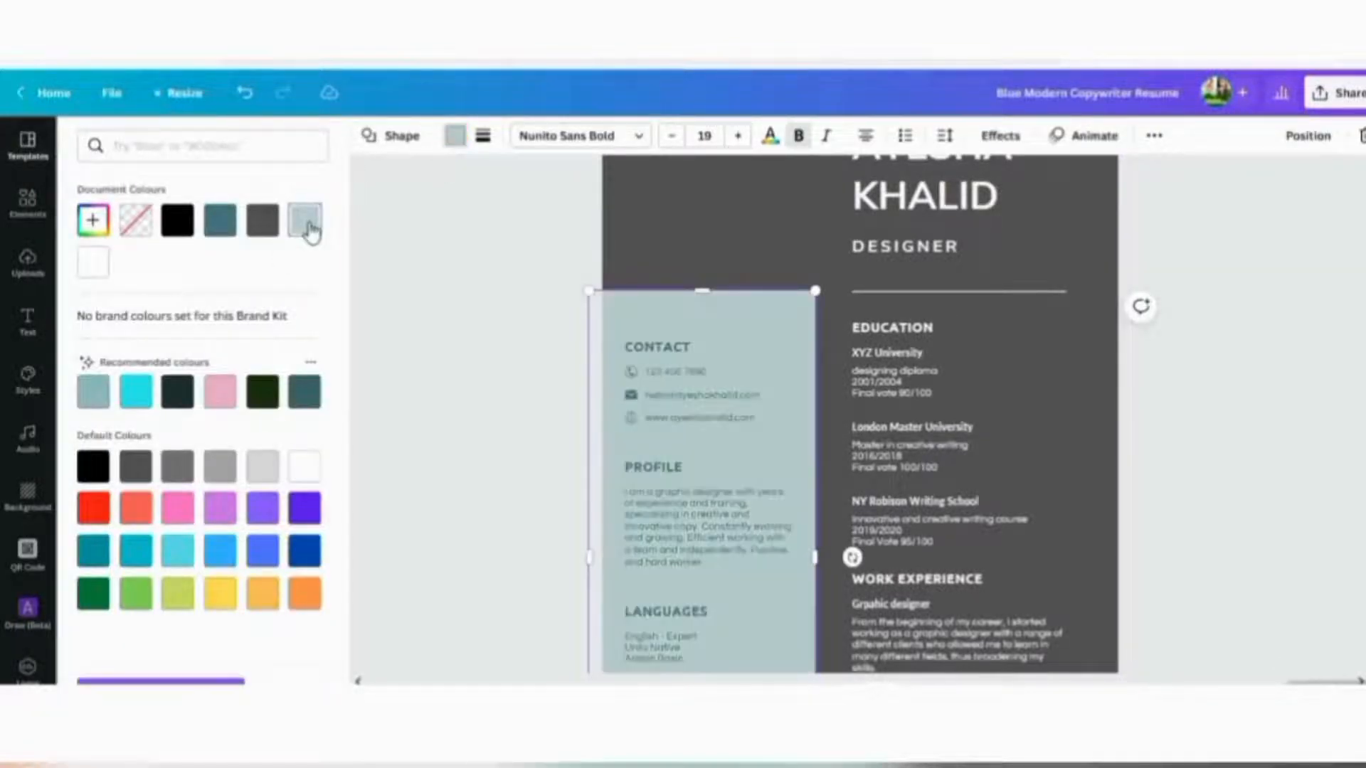
left_click(461, 306)
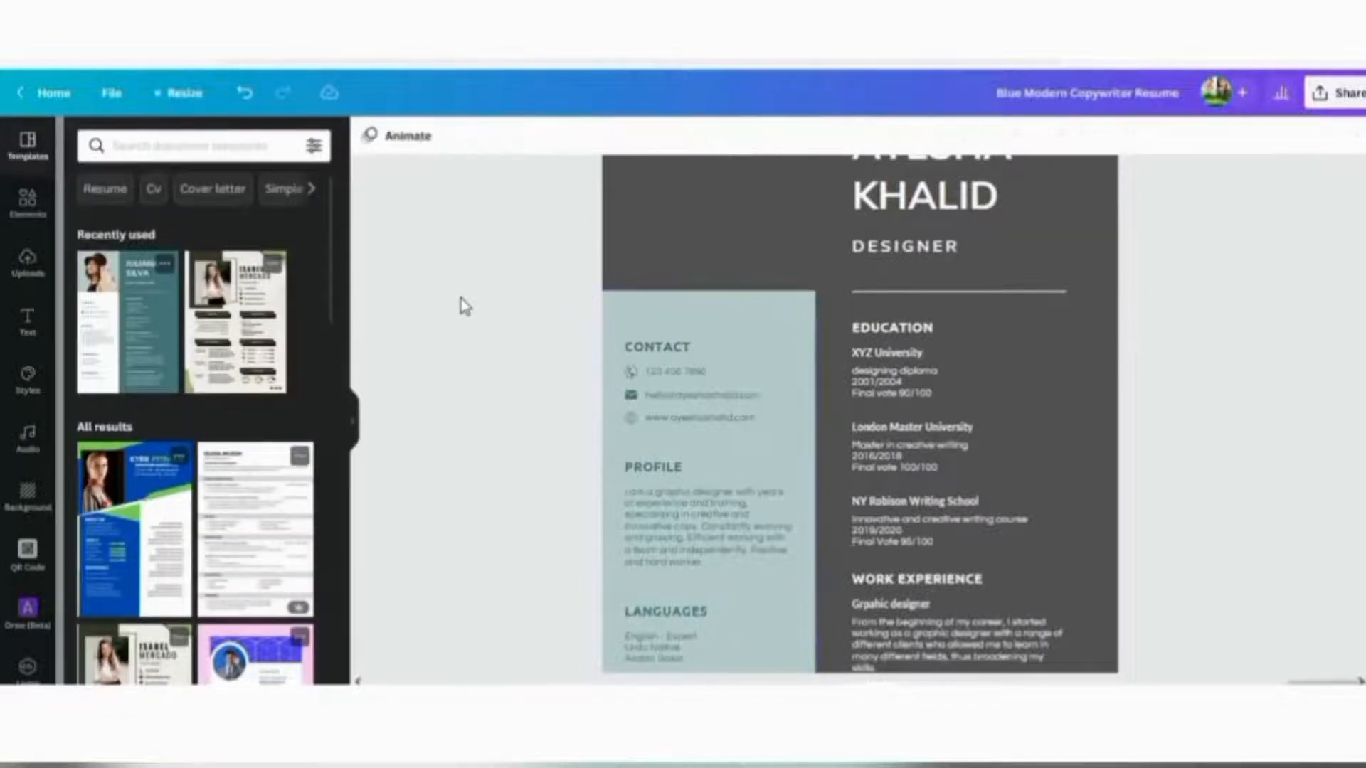
scroll(1249, 327, "up", 2)
scroll(1283, 457, "down", 4)
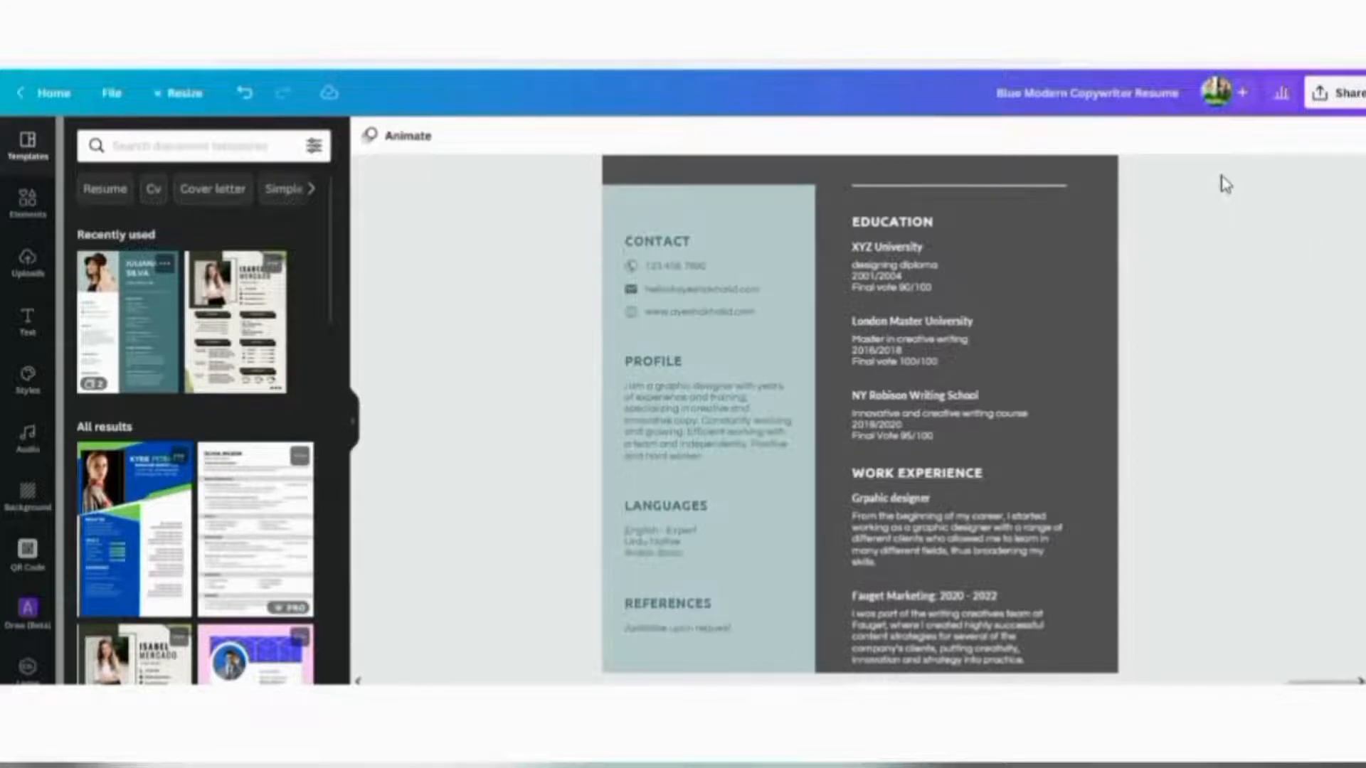
scroll(1229, 436, "up", 3)
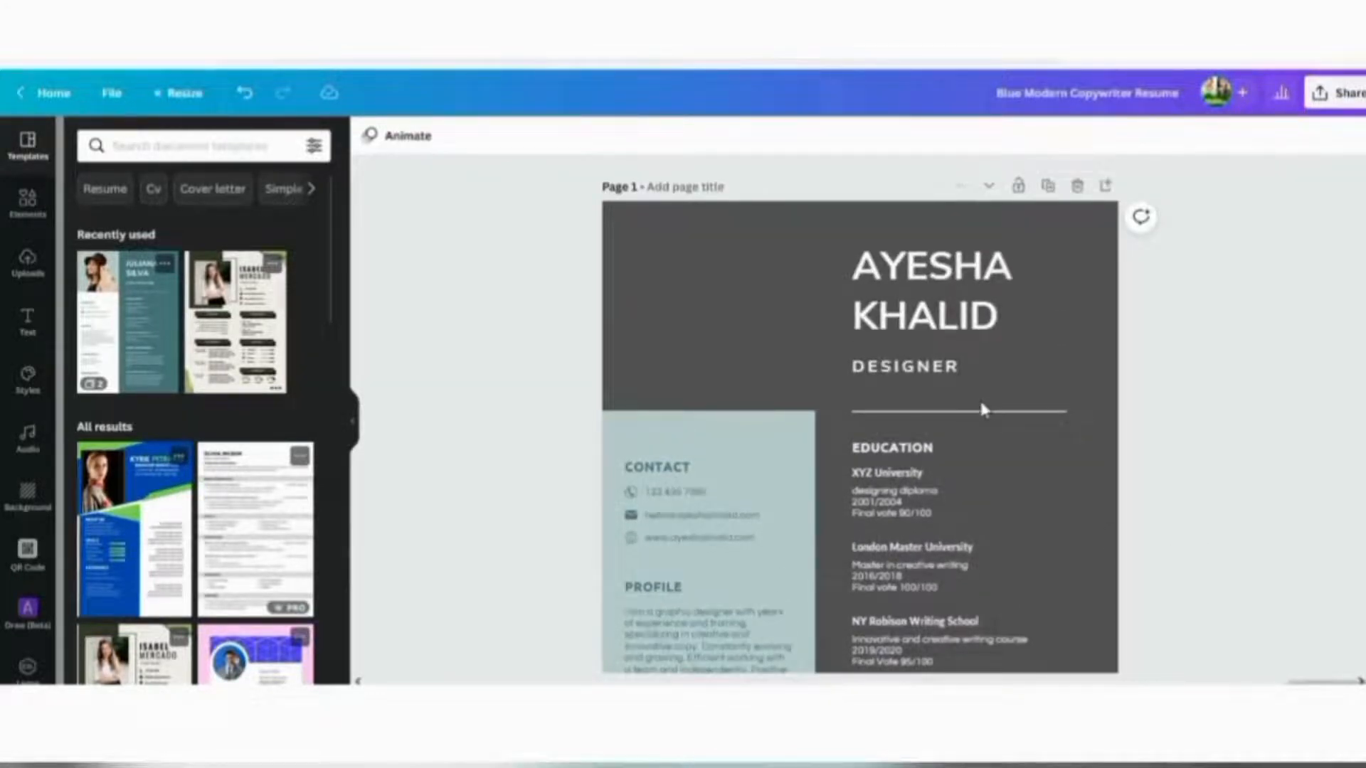
Increase the name heading's font size from 45 to 47
left_click(905, 297)
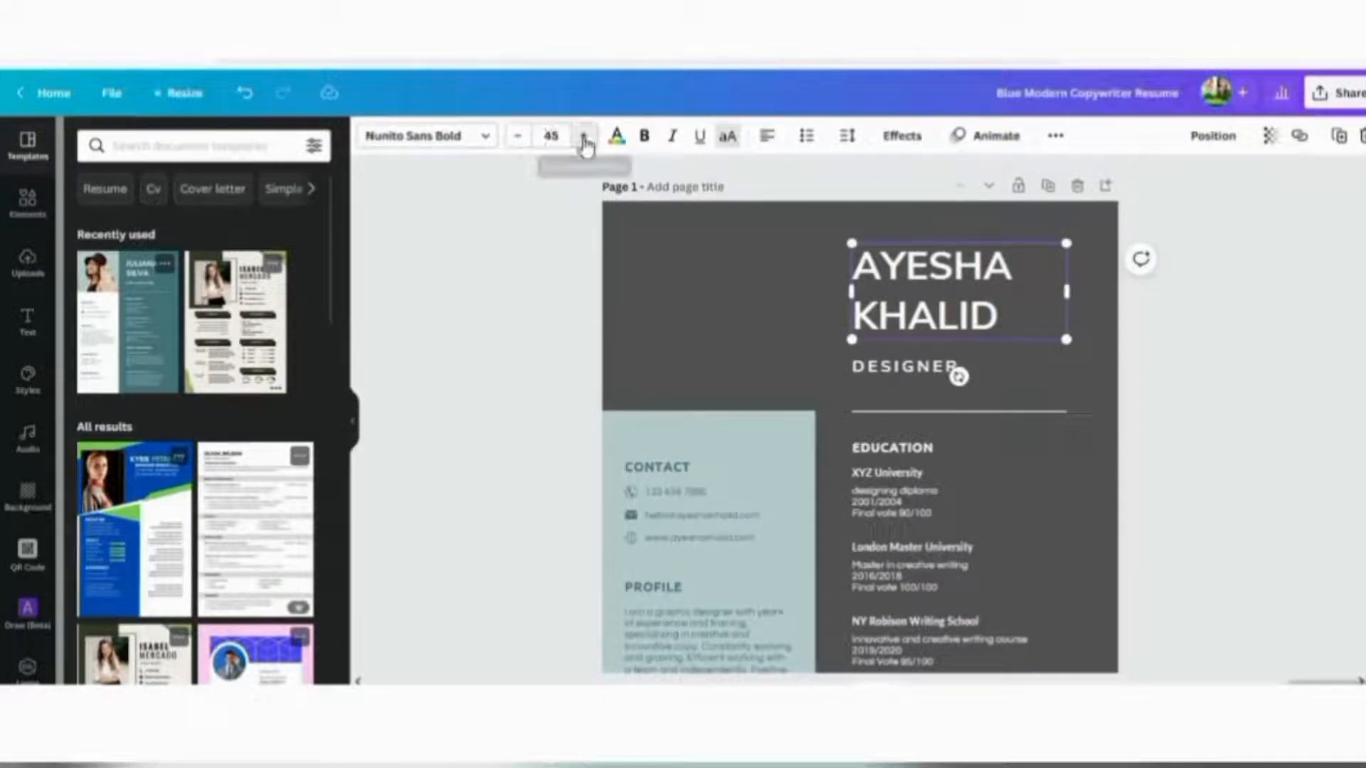
left_click(584, 136)
left_click(584, 136)
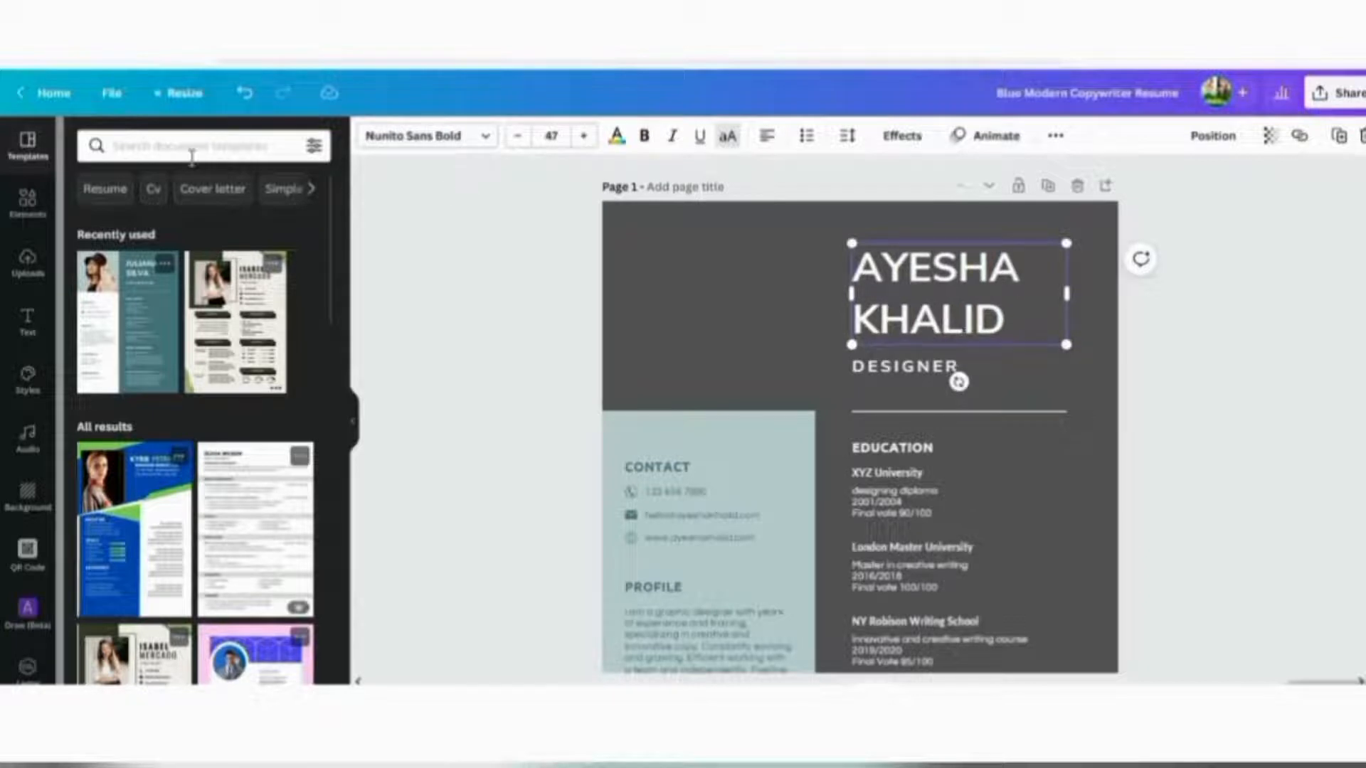
left_click(27, 205)
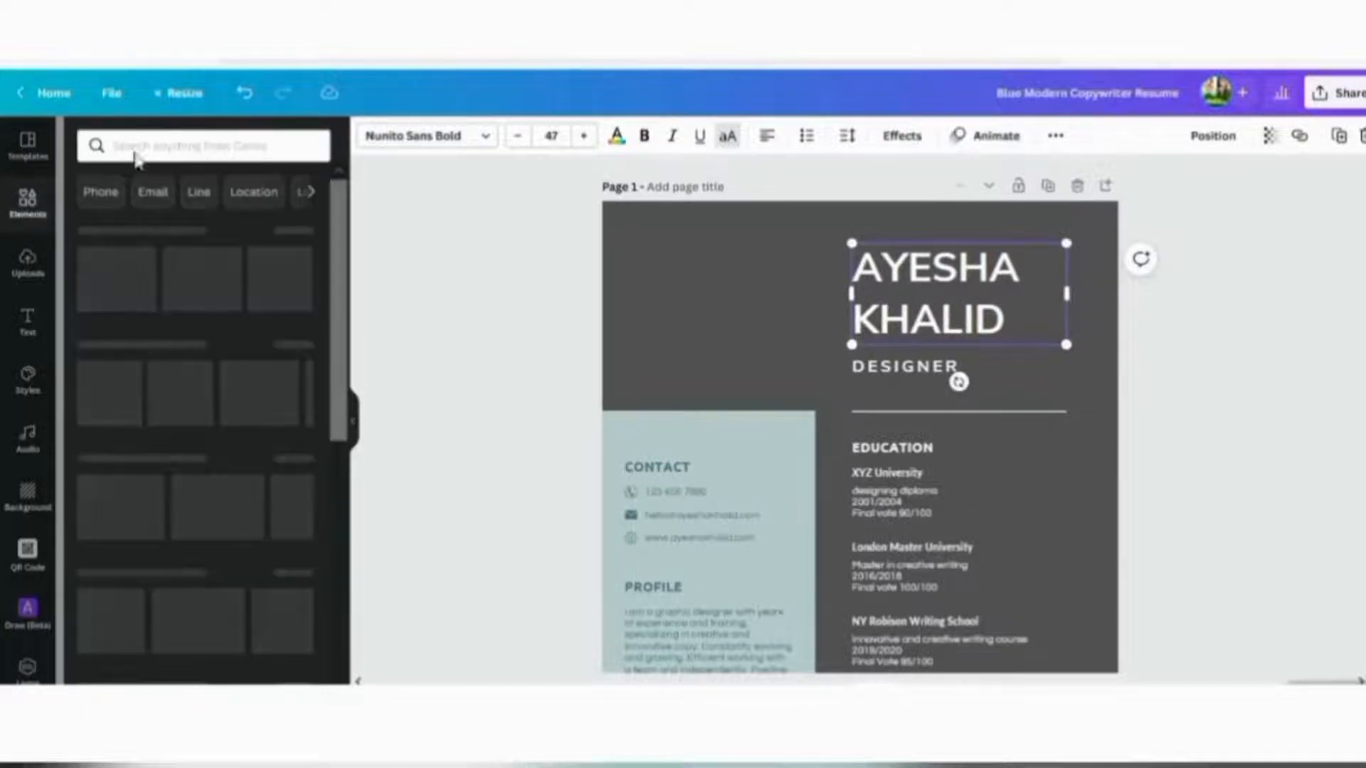
Search Elements for 'girl picture' and add the first girl photo near the top left
left_click(145, 147)
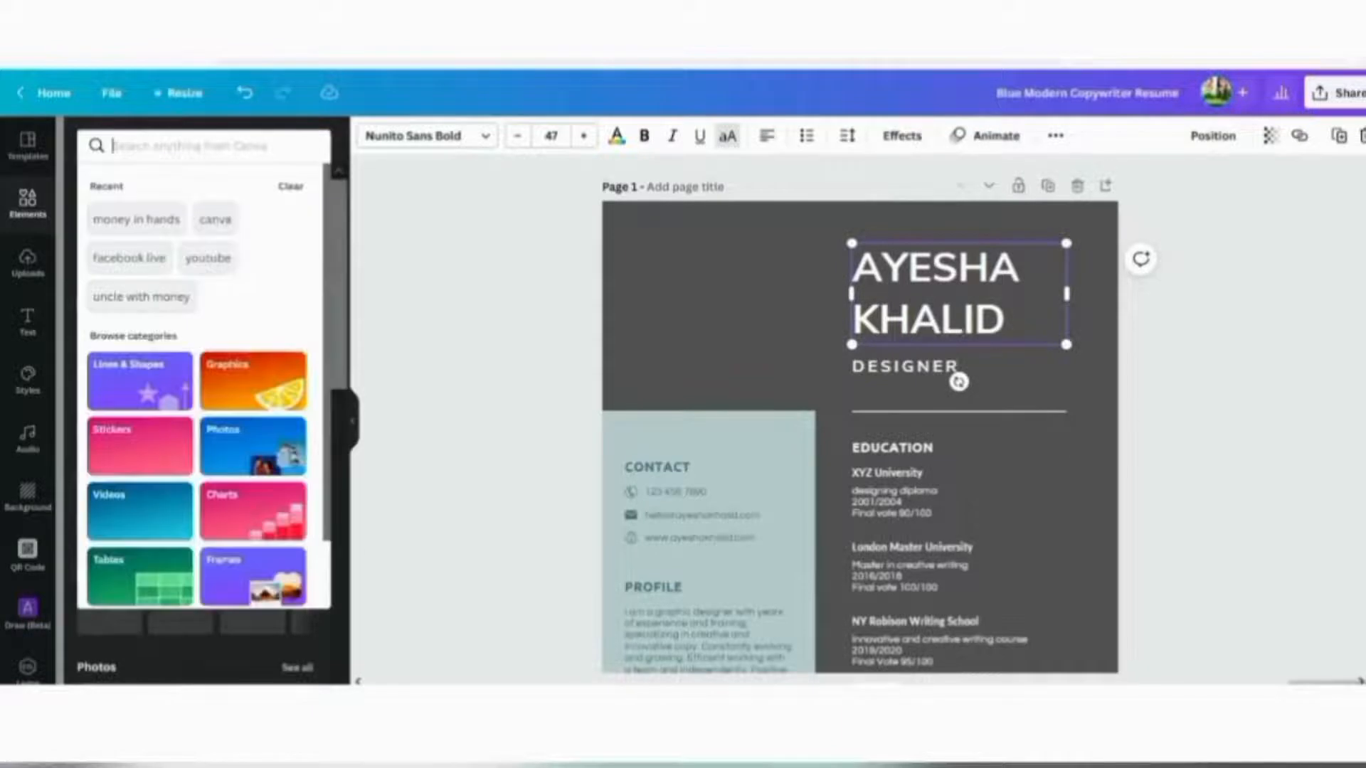
type("girl picture")
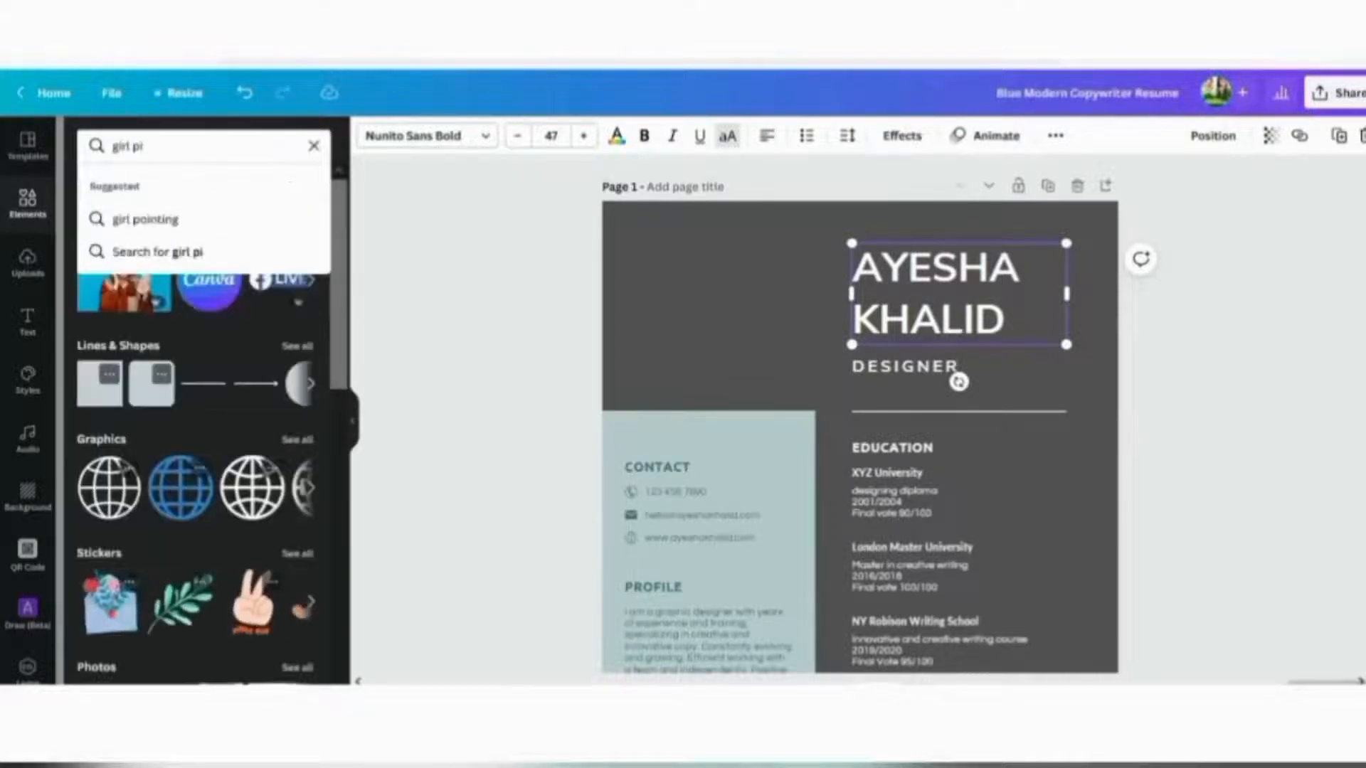
key("Return")
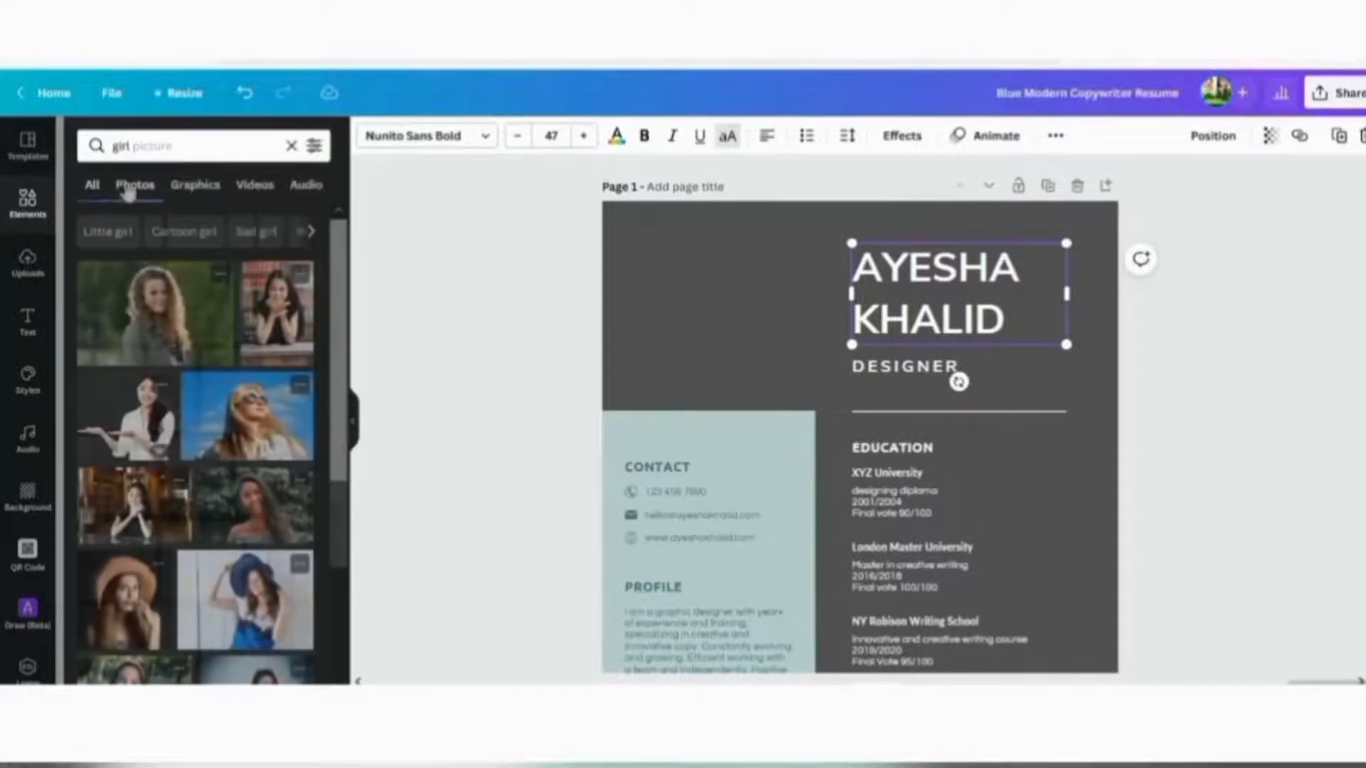
left_click(176, 324)
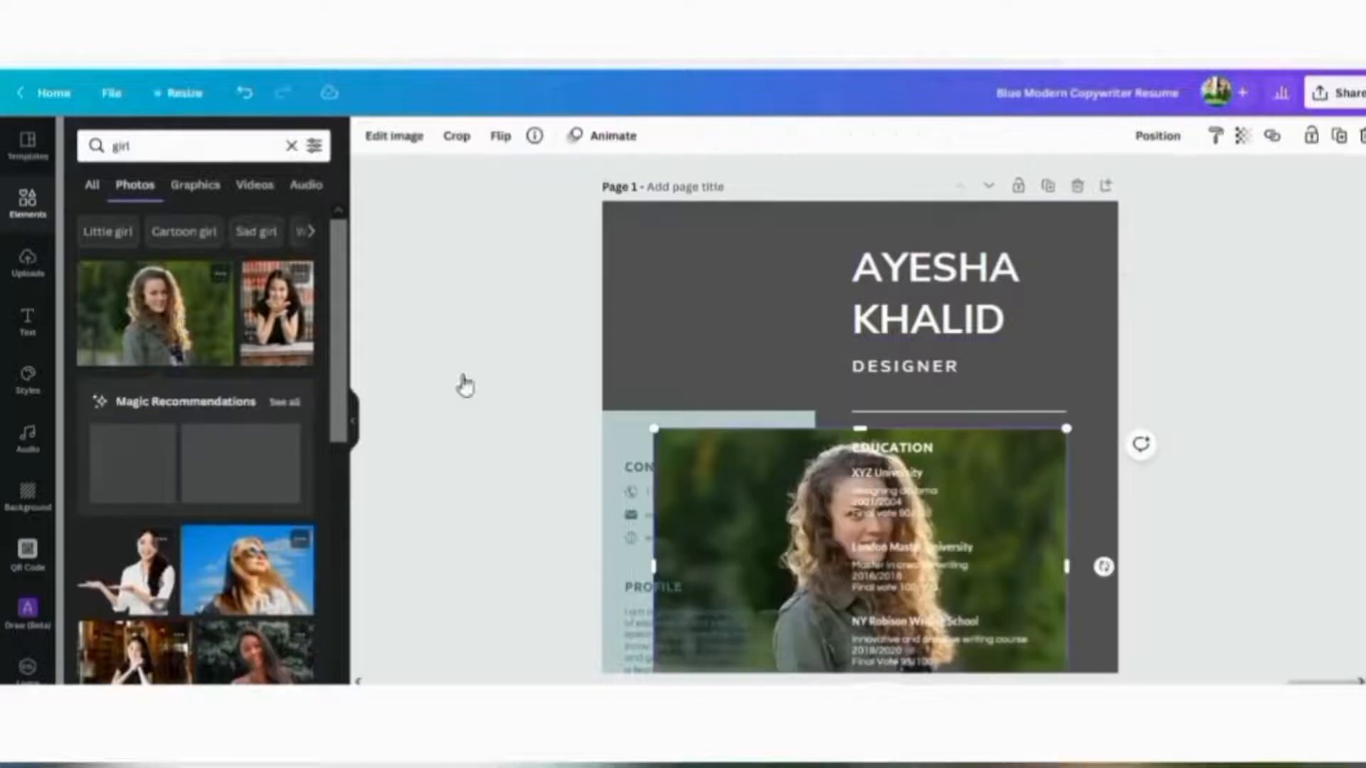
left_click_drag(724, 476, 665, 275)
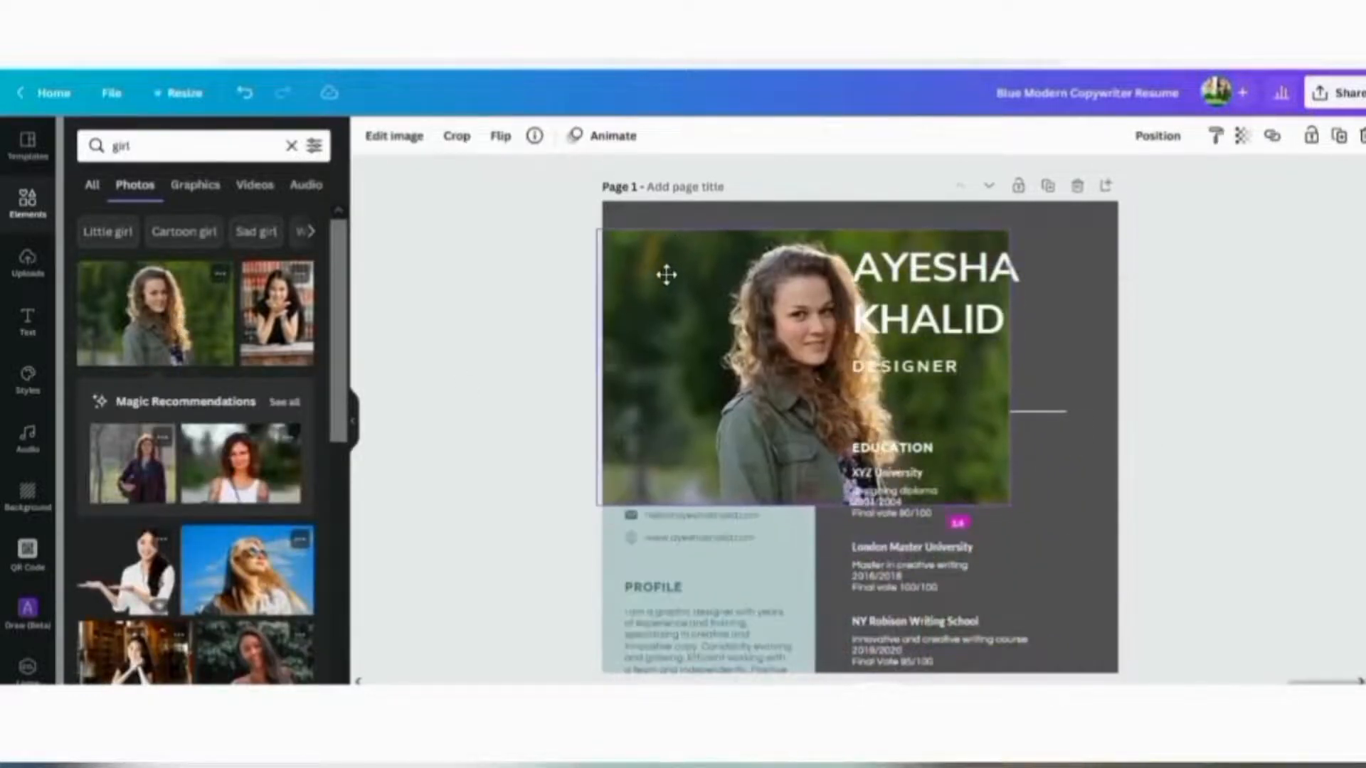
Remove the photo's background with BG Remover and resize it into the dark top-left block
left_click(396, 142)
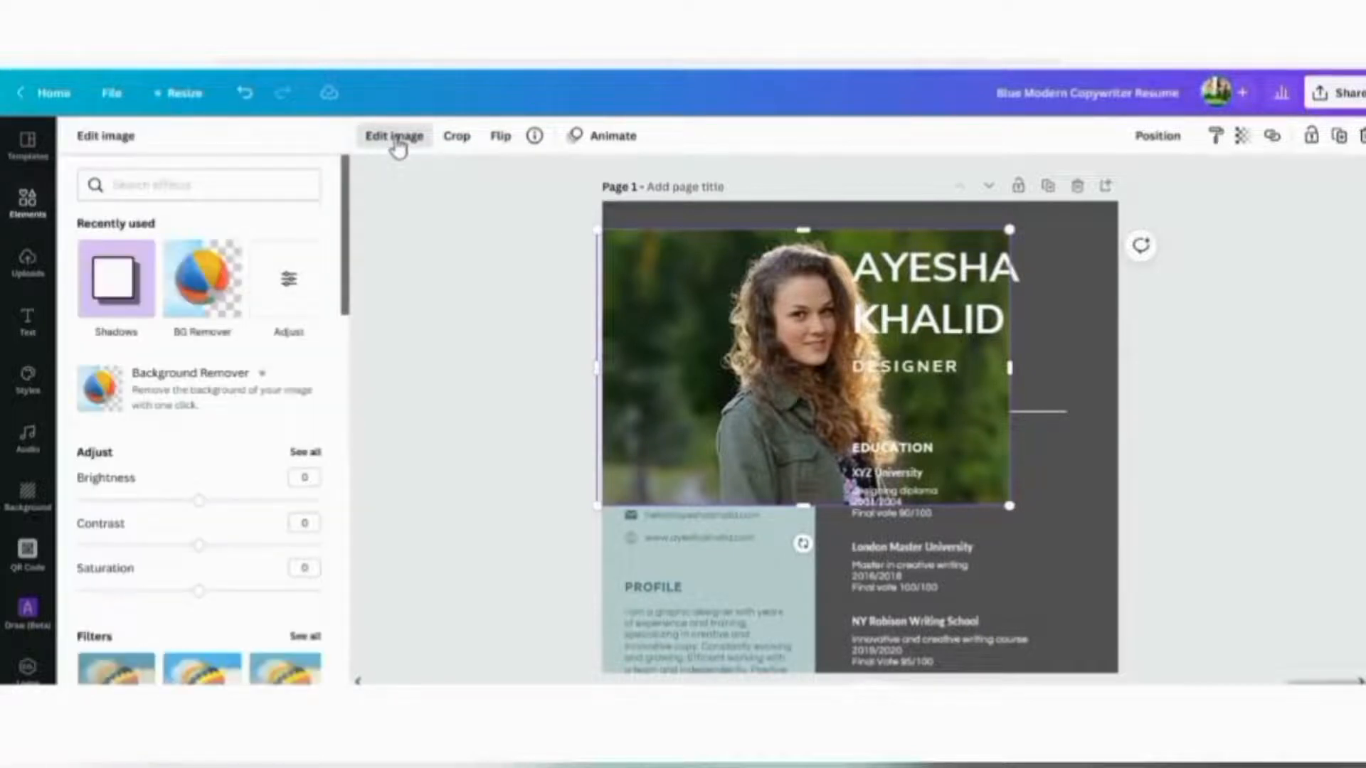
left_click(202, 285)
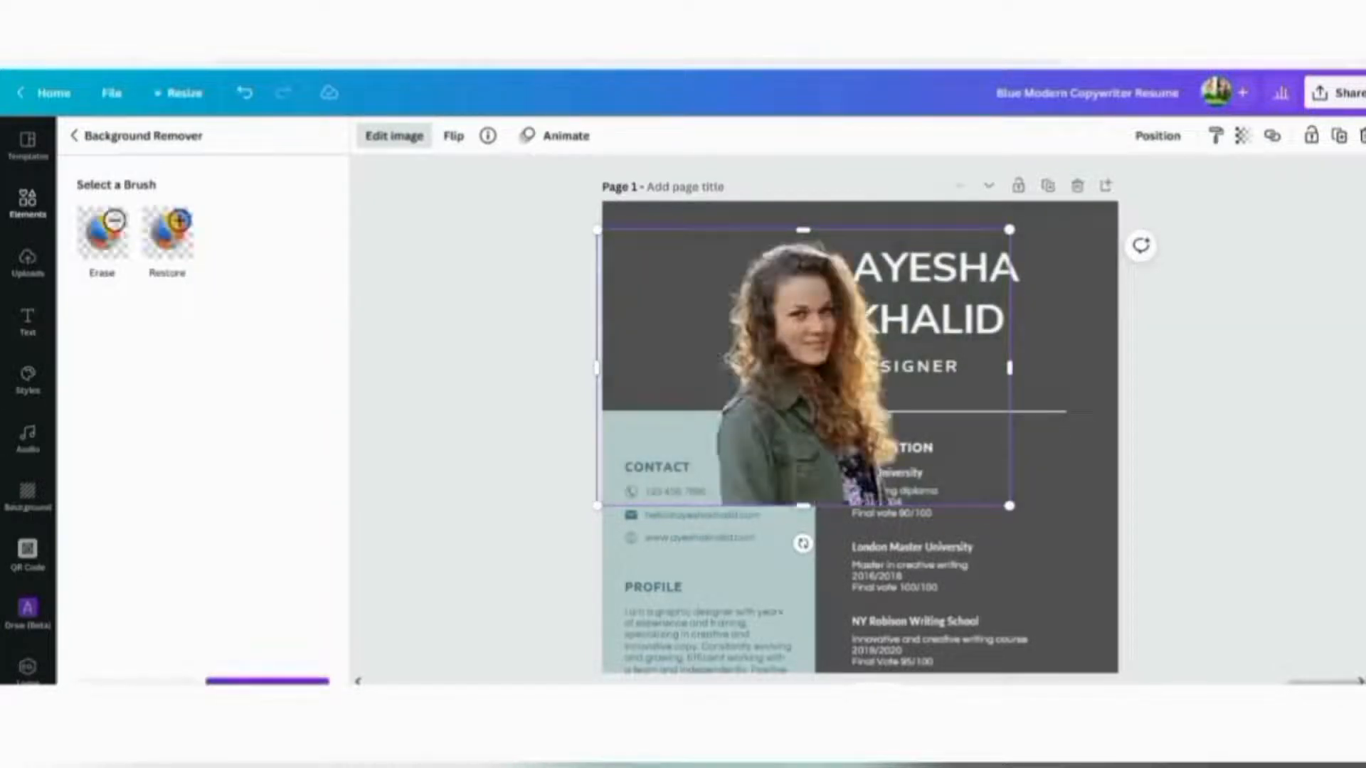
left_click(267, 681)
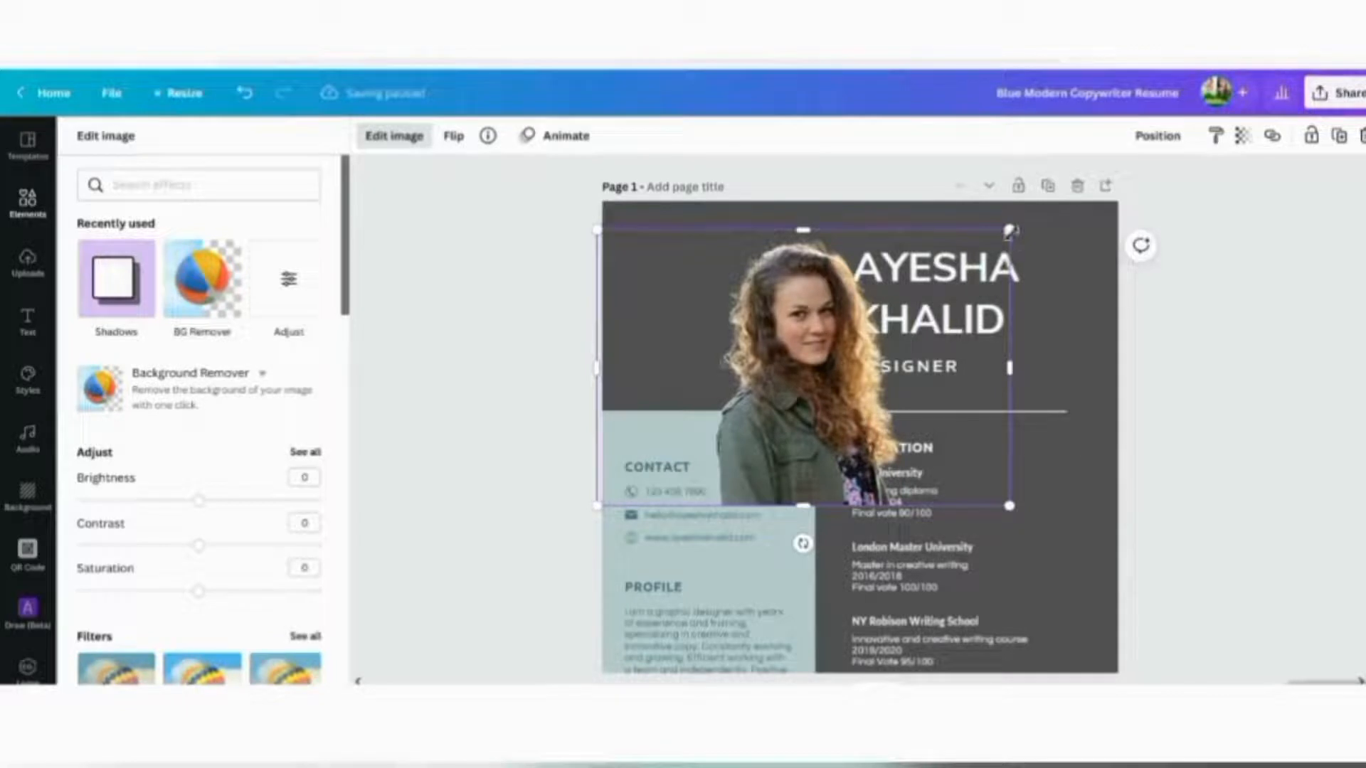
left_click_drag(1010, 229, 851, 335)
left_click_drag(722, 371, 697, 291)
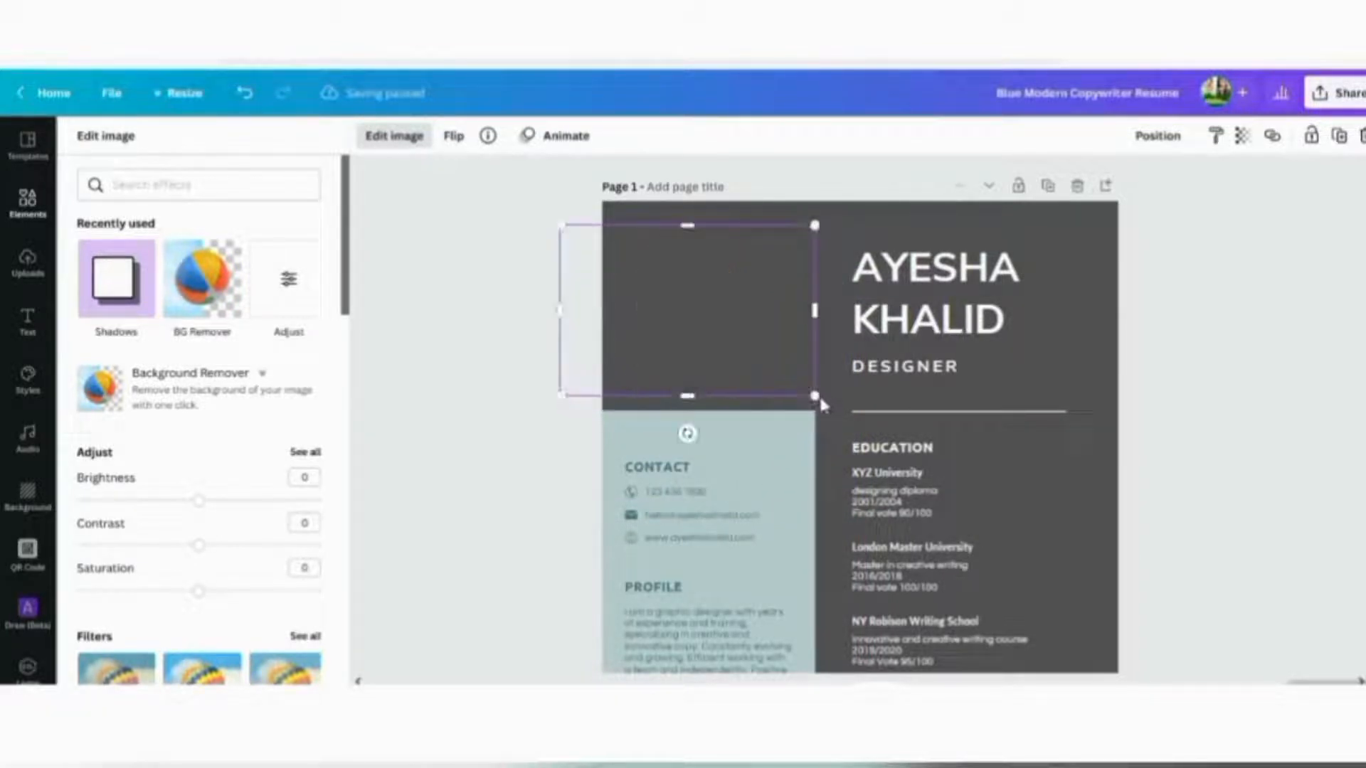
left_click_drag(811, 390, 819, 396)
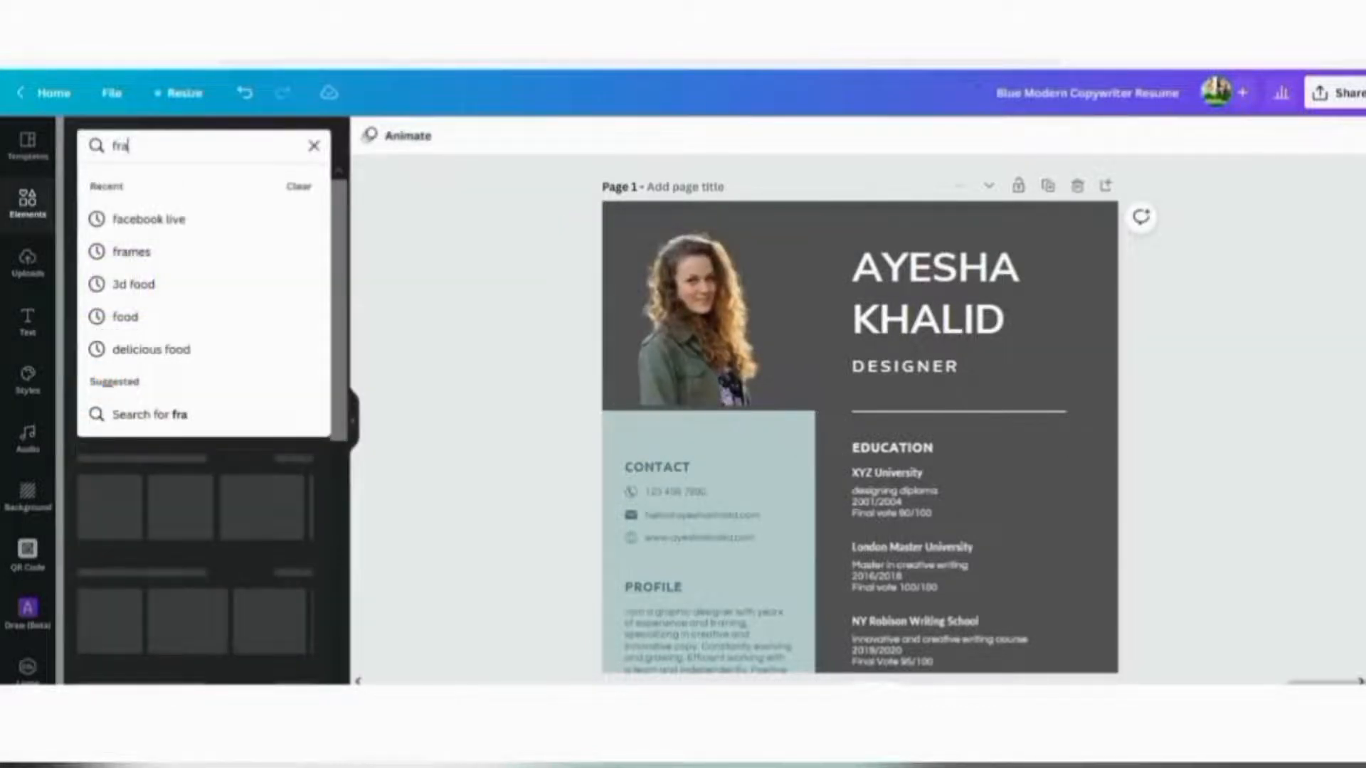
Search Elements for 'frame' and add a circle frame, shrinking it off the Education text
type("me")
key("Return")
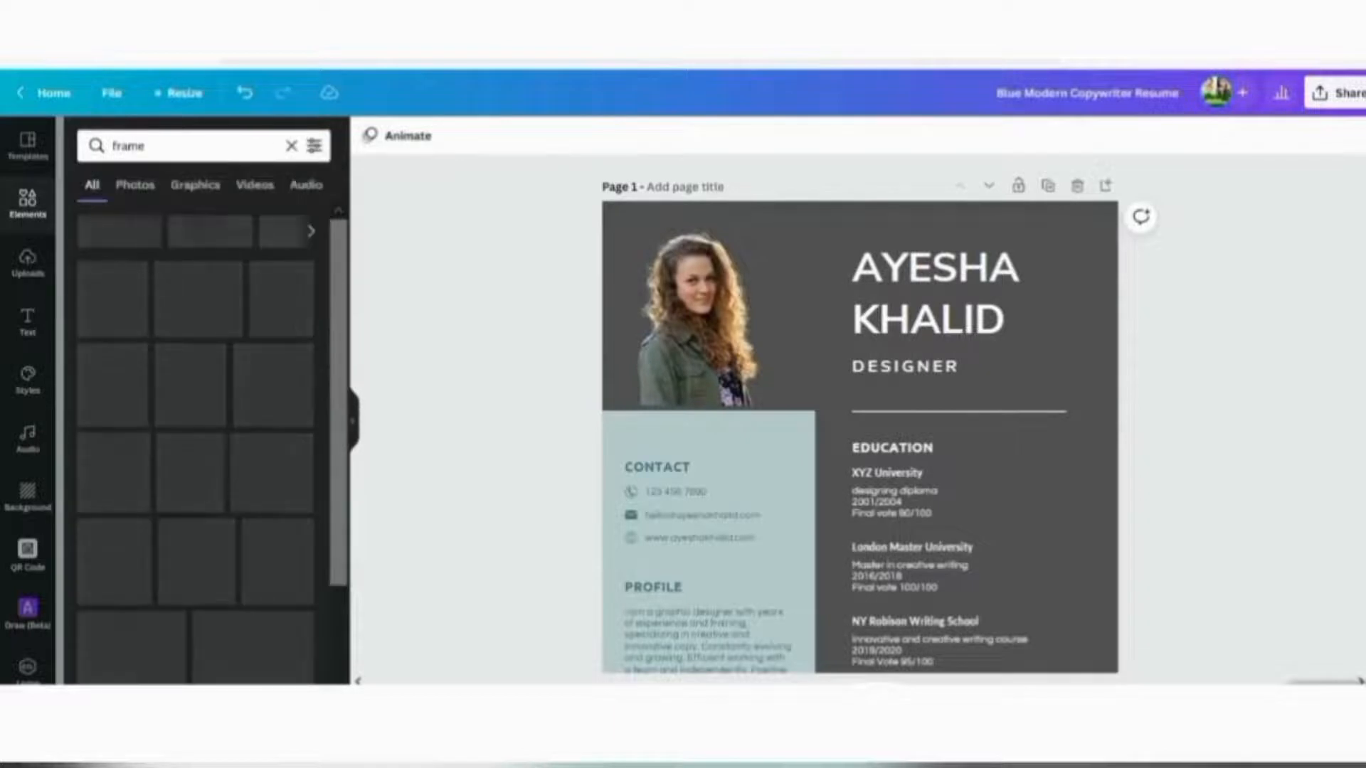
left_click(114, 297)
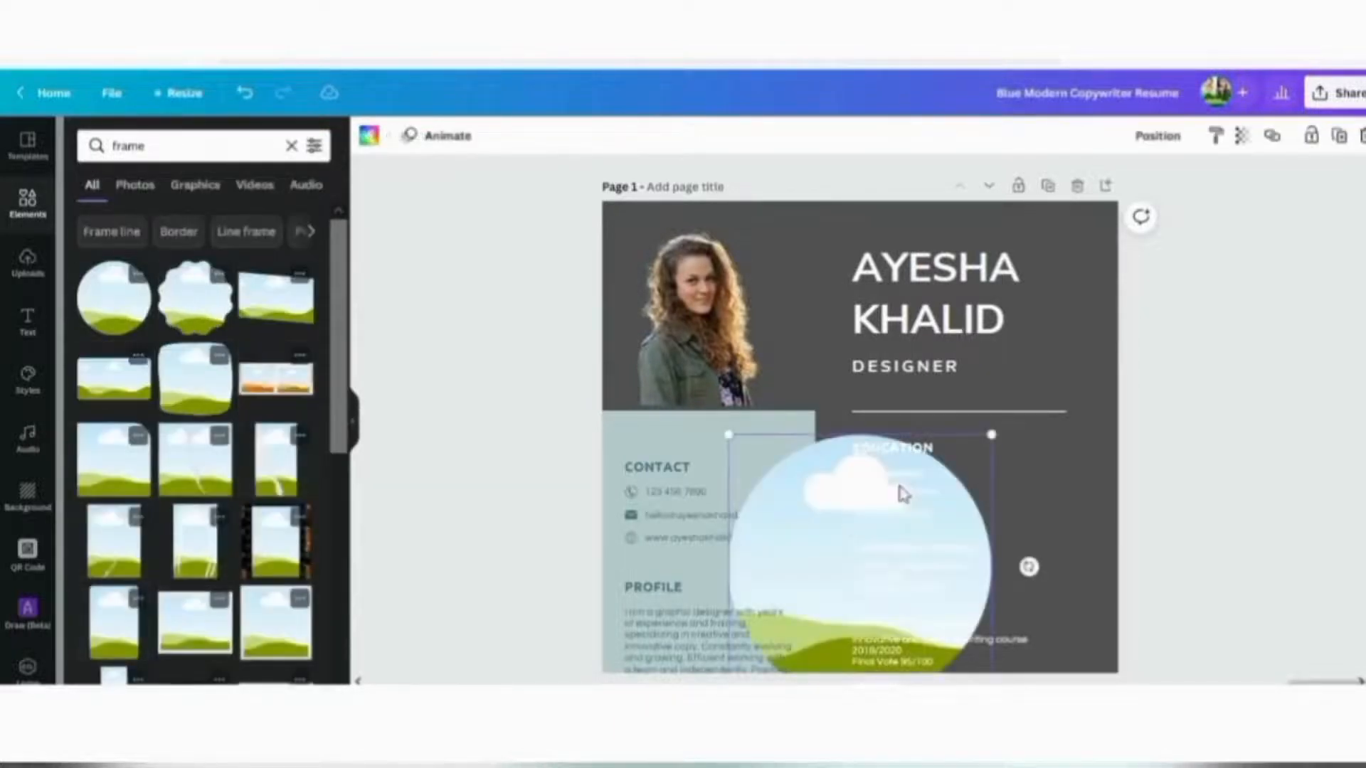
left_click_drag(993, 434, 847, 257)
Move the cut-out portrait onto the frame area, enlarge it and nudge it into the top-left corner
left_click(688, 305)
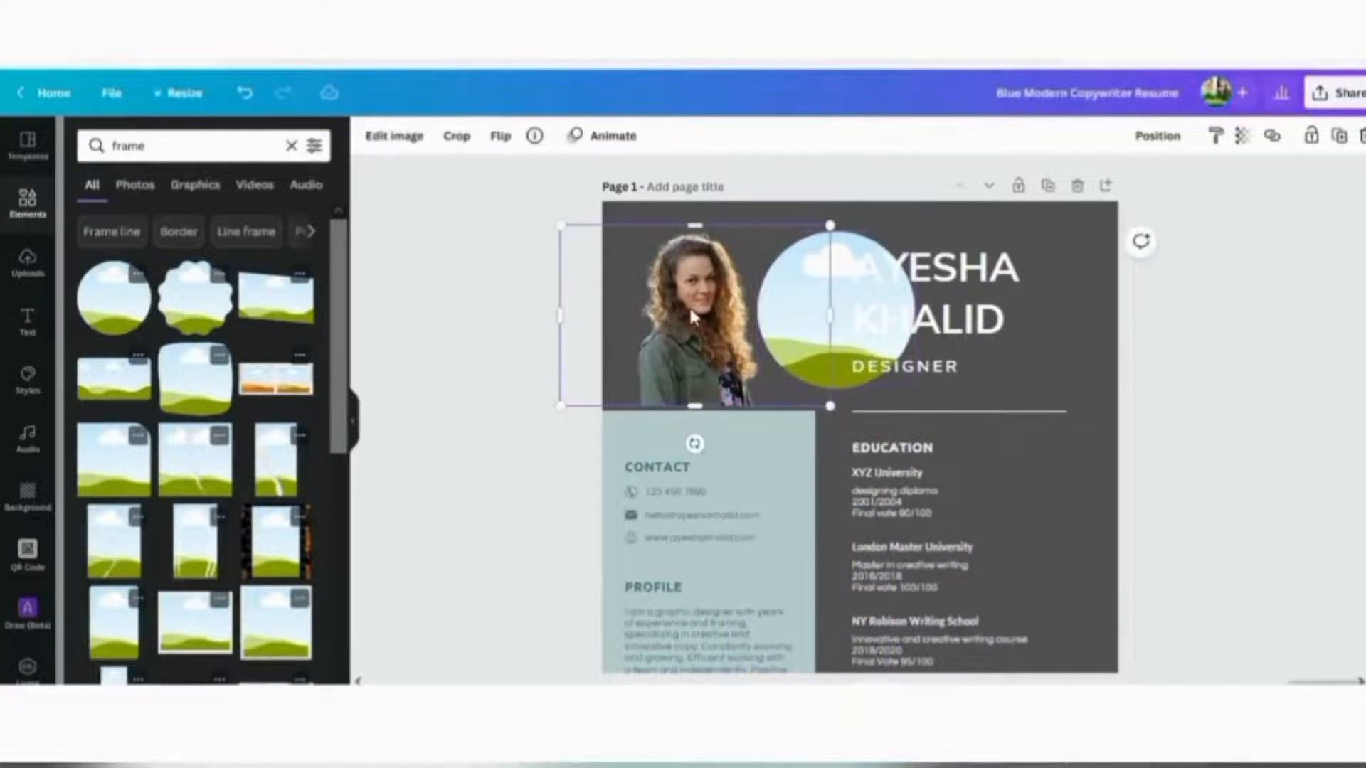
mouse_move(689, 305)
left_mouse_down()
mouse_move(848, 313)
mouse_move(687, 295)
left_mouse_up()
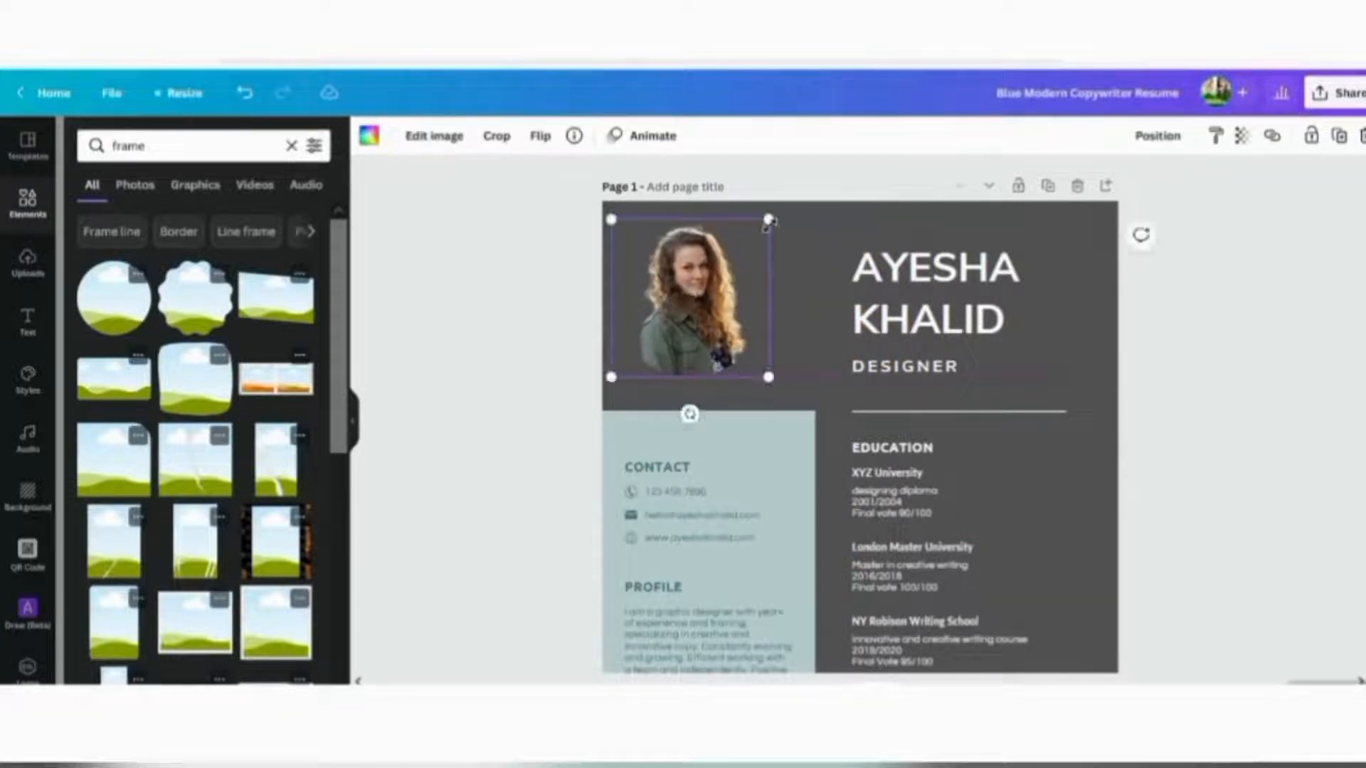
left_click_drag(770, 219, 786, 202)
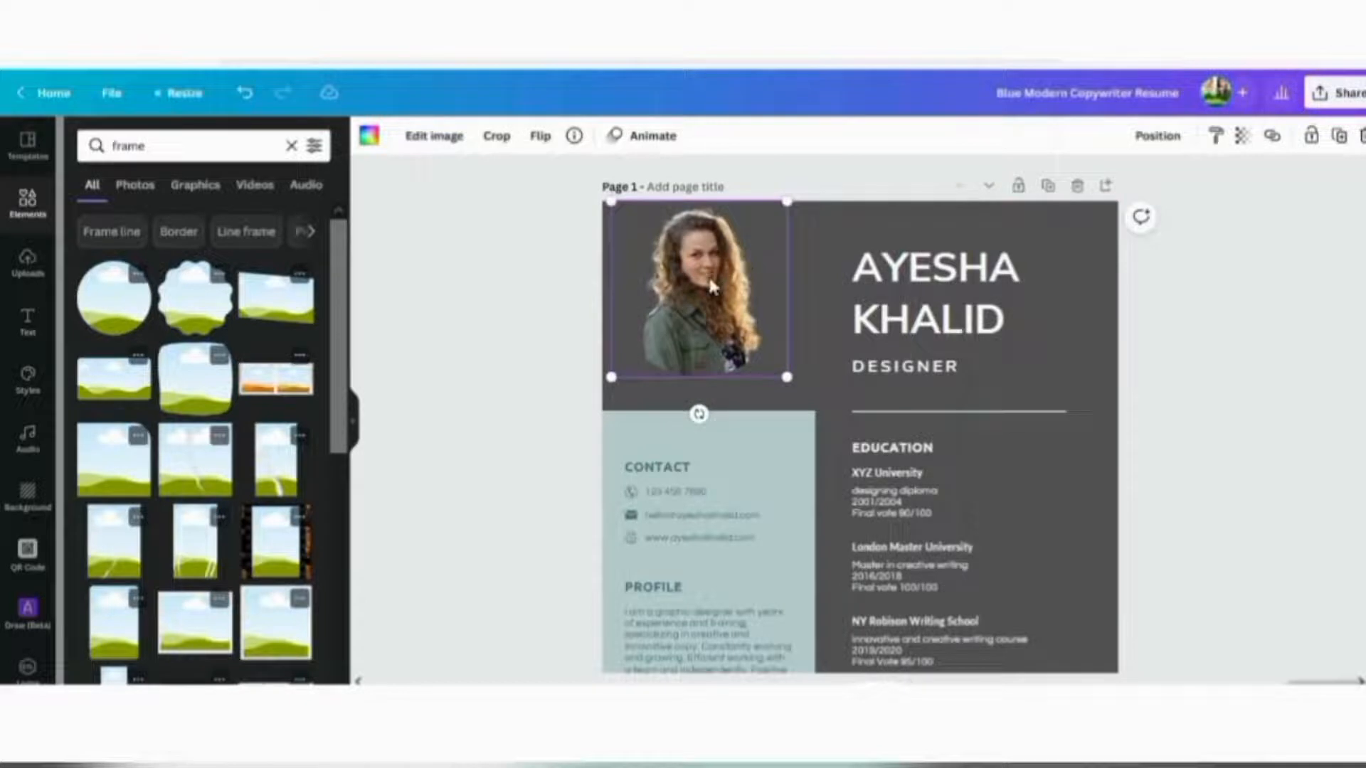
left_click_drag(712, 283, 712, 298)
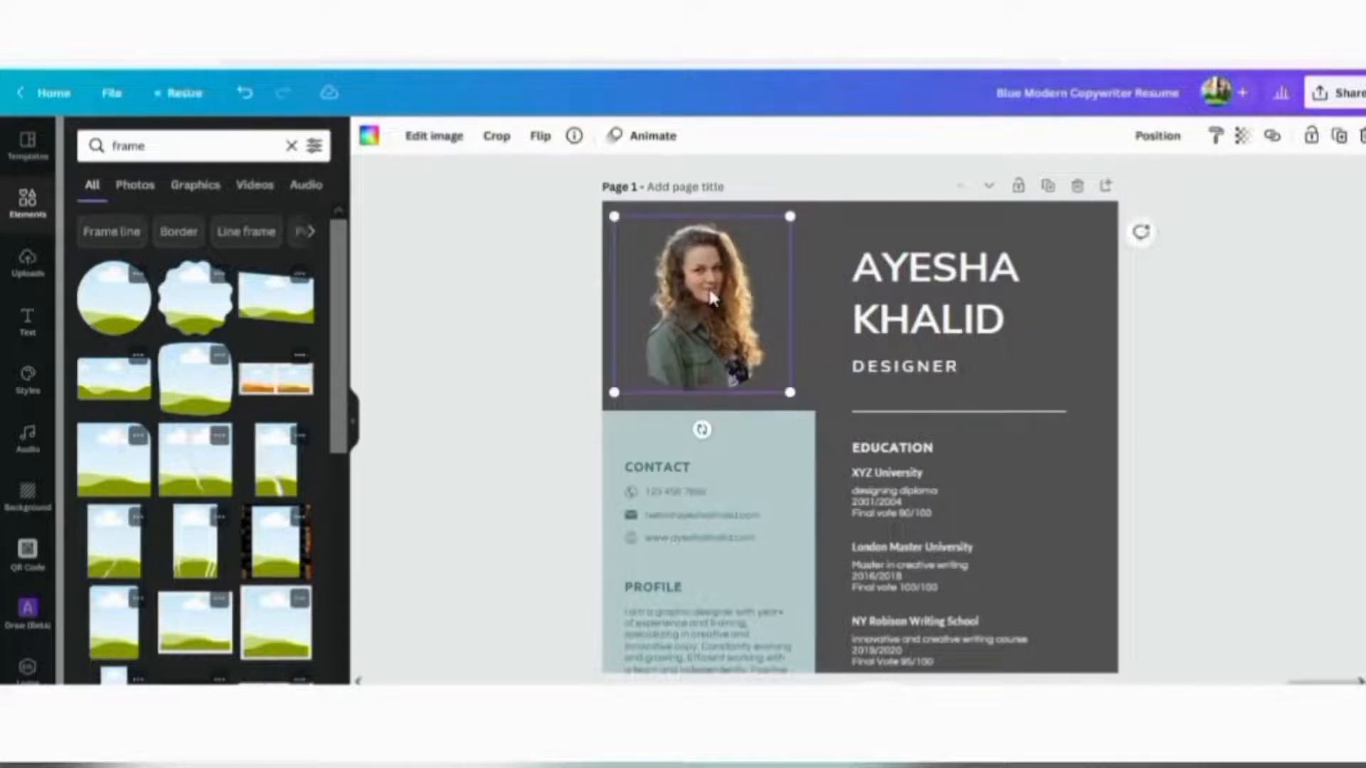
left_click(1218, 402)
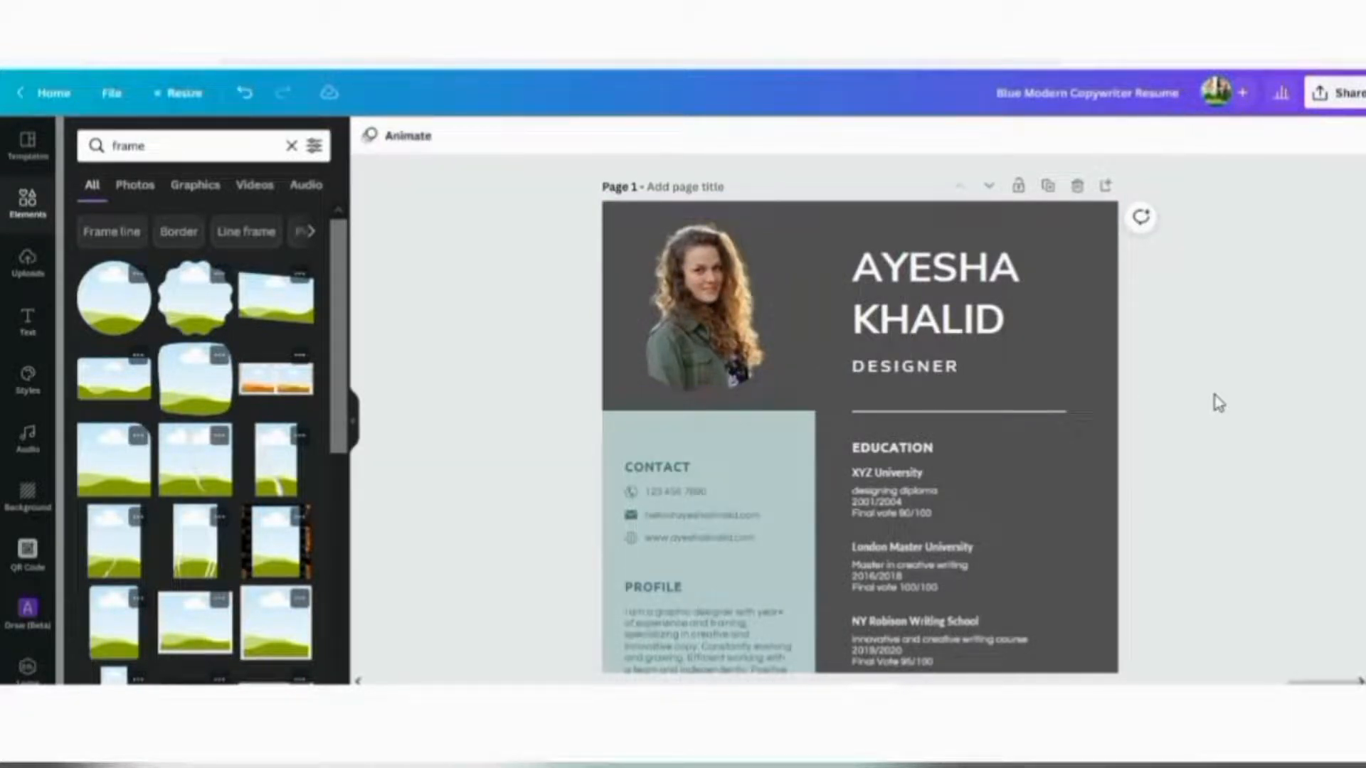
Set page 2's background to the pale grey-blue swatch
scroll(1228, 364, "down", 10)
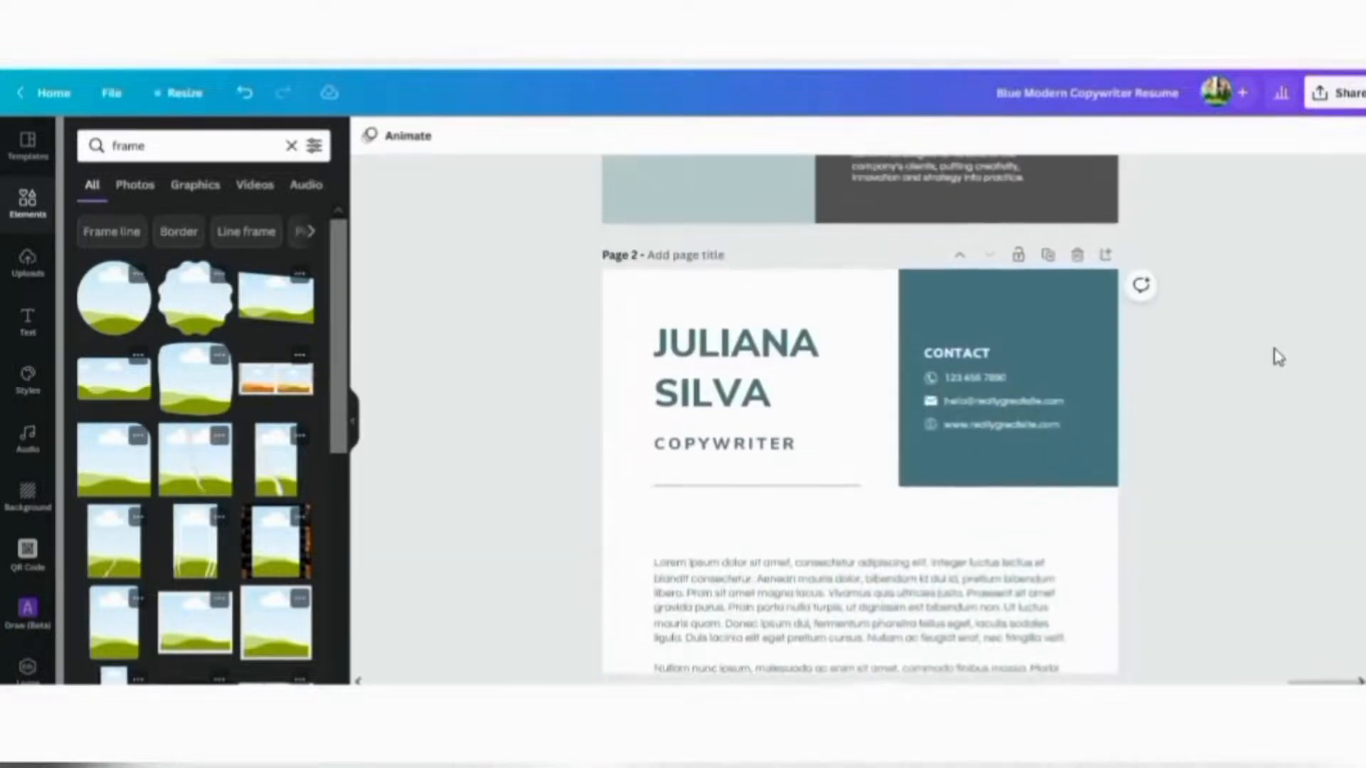
left_click(838, 318)
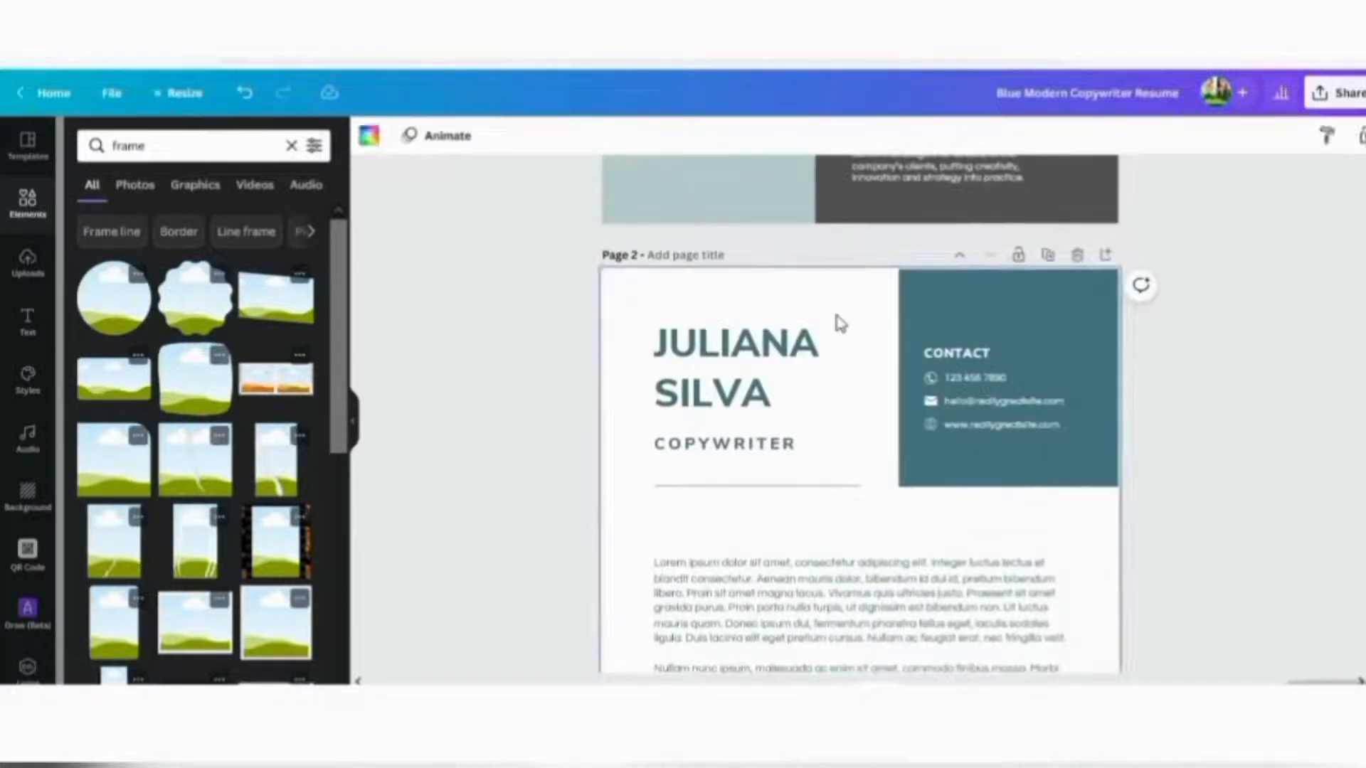
left_click(370, 135)
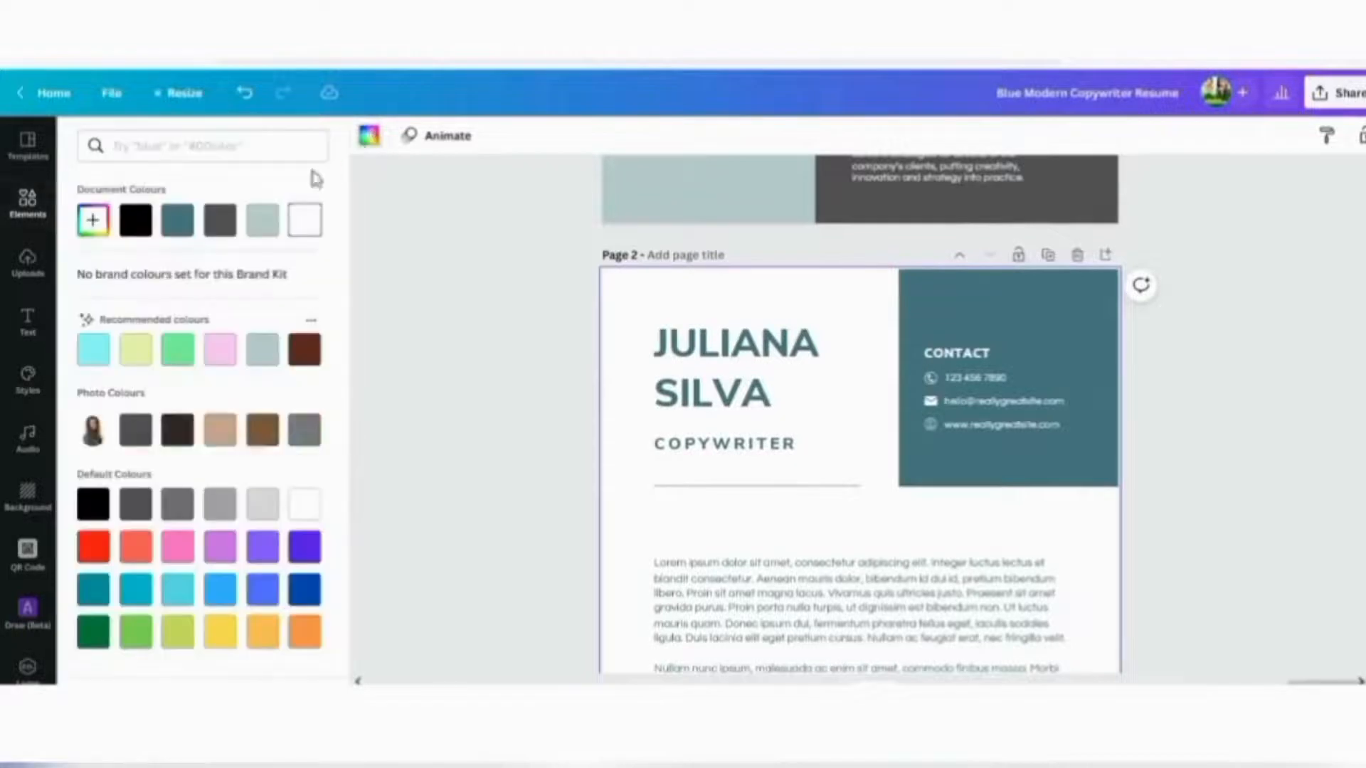
left_click(262, 220)
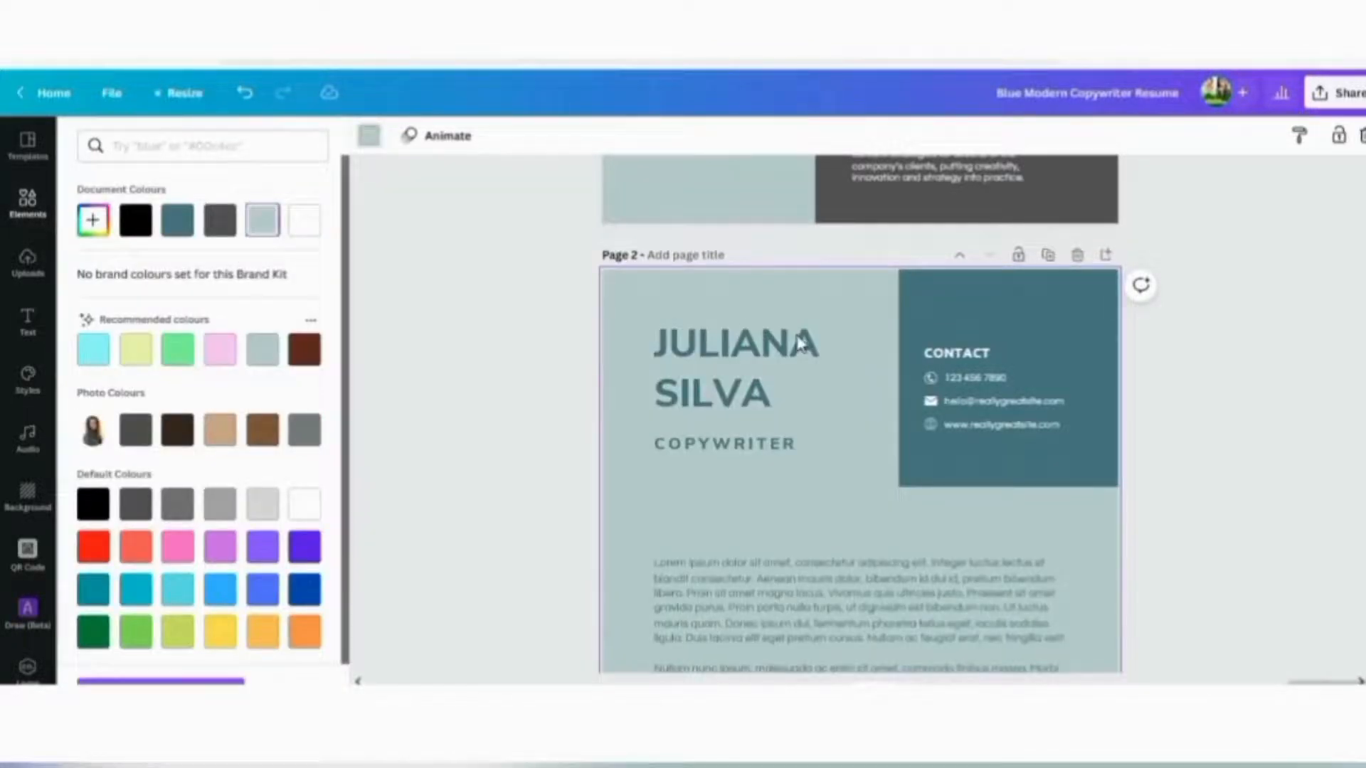
Recolour page 2's teal CONTACT box dark grey, after briefly trying mauve-brown
left_click(1013, 313)
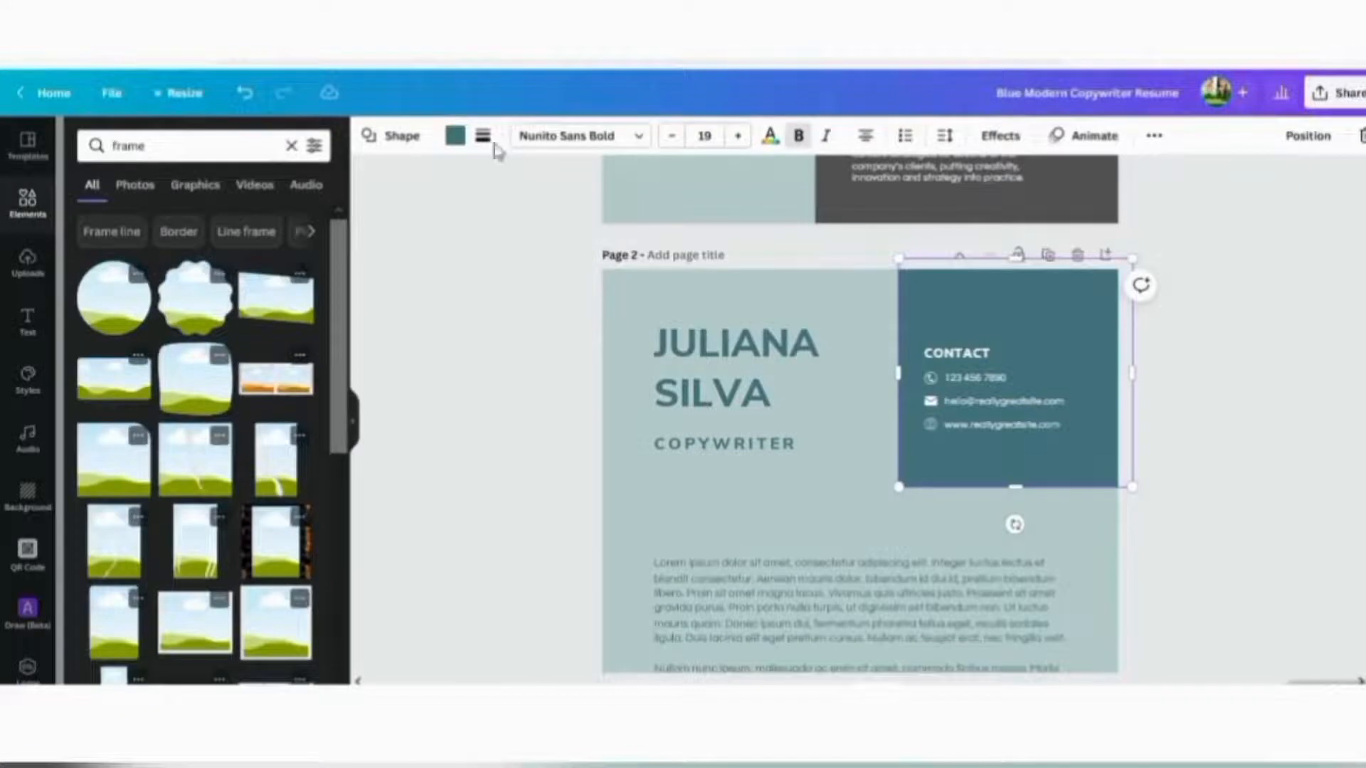
left_click(455, 137)
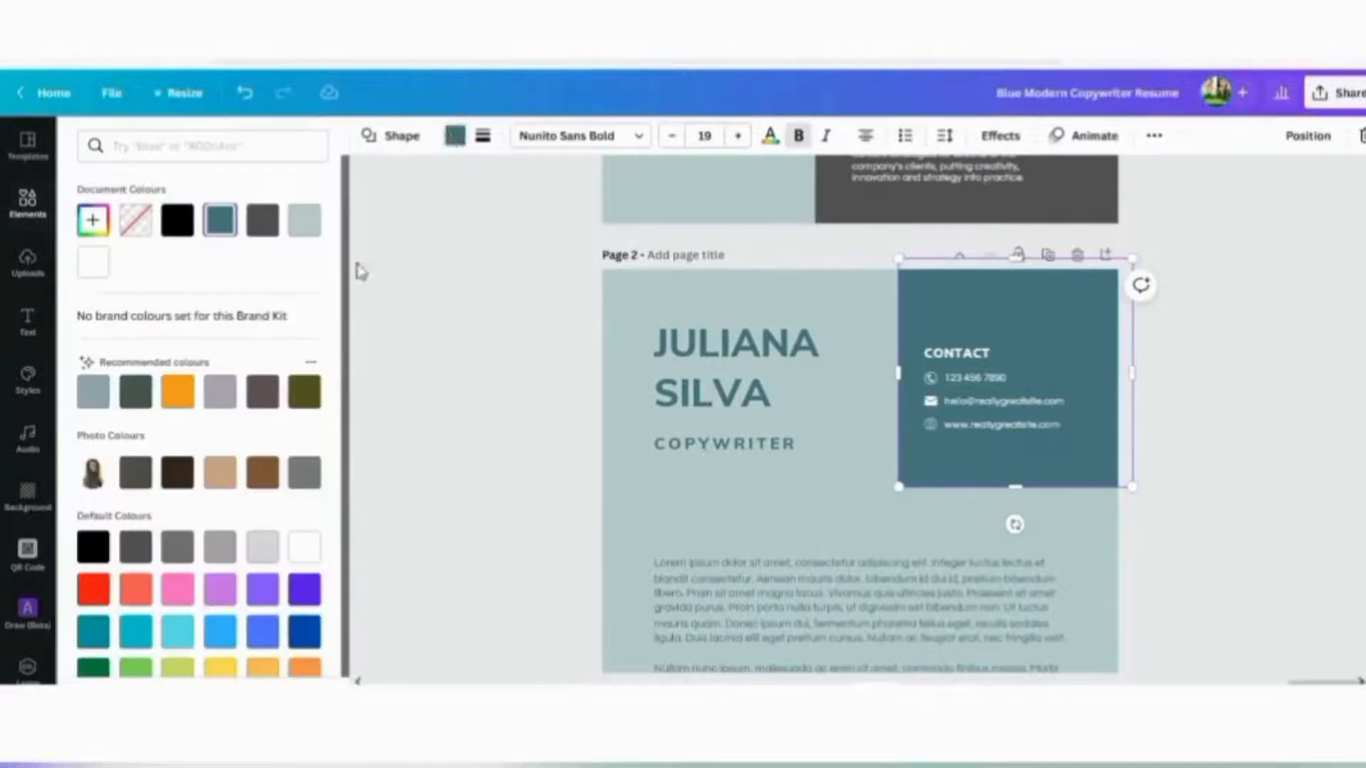
left_click(265, 395)
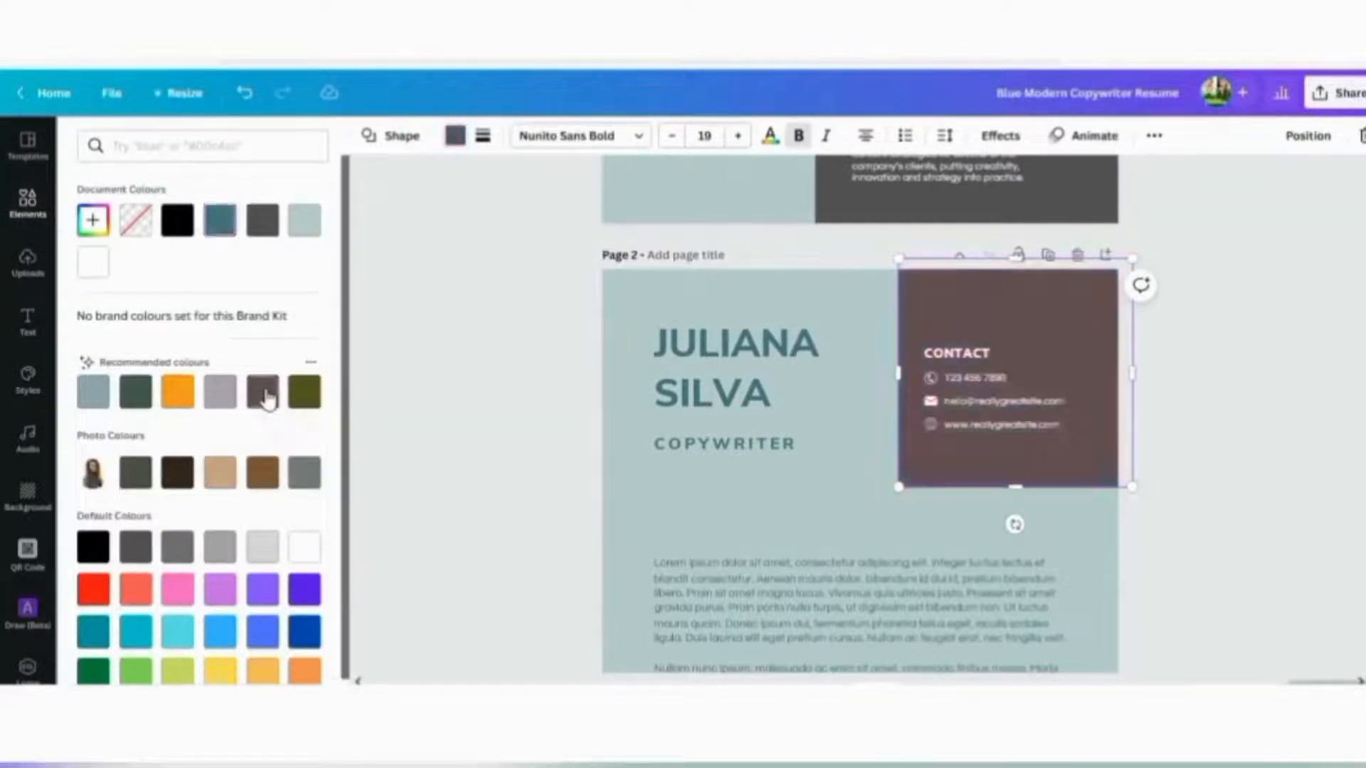
left_click(146, 473)
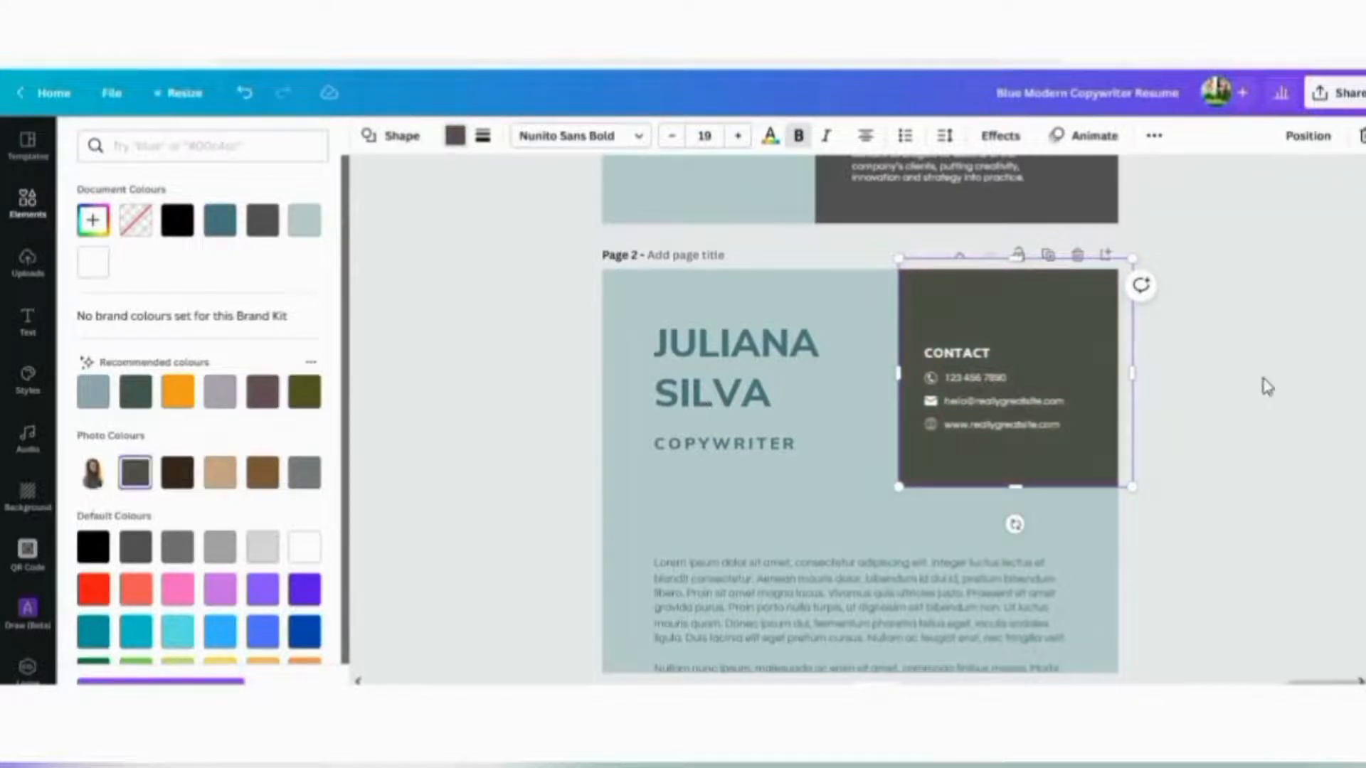
left_click(1267, 386)
left_click(1266, 387)
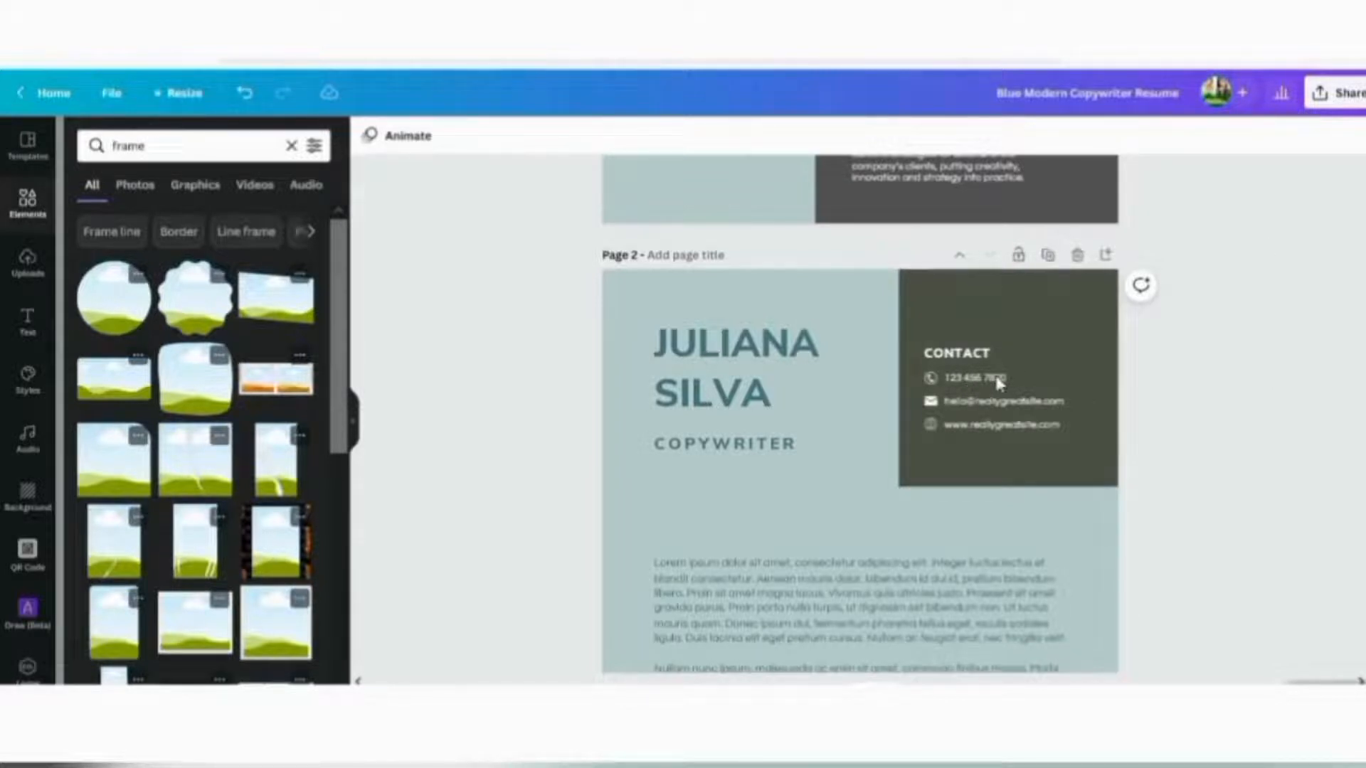
Replace page 2's placeholder name heading with the resume owner's full name
left_click(1003, 410)
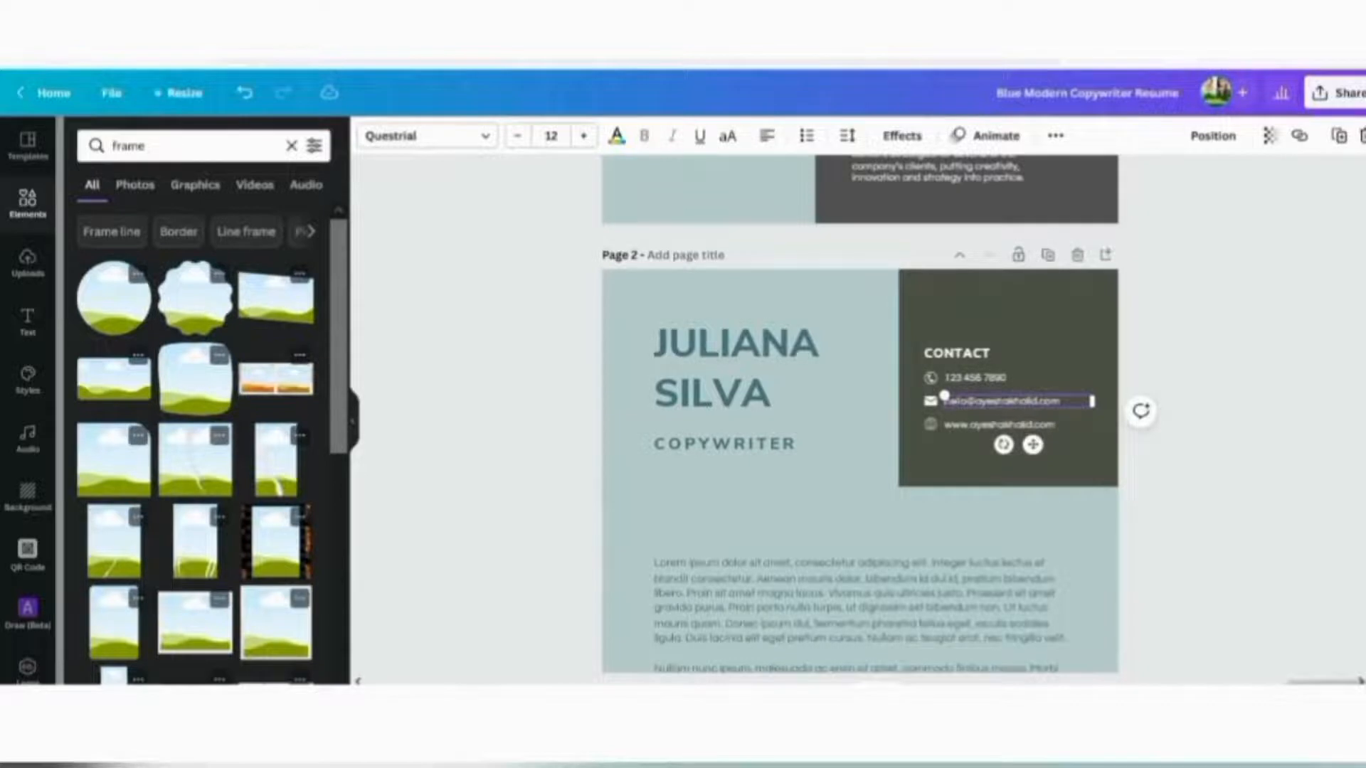
scroll(942, 284, "down", 2)
left_click(1281, 265)
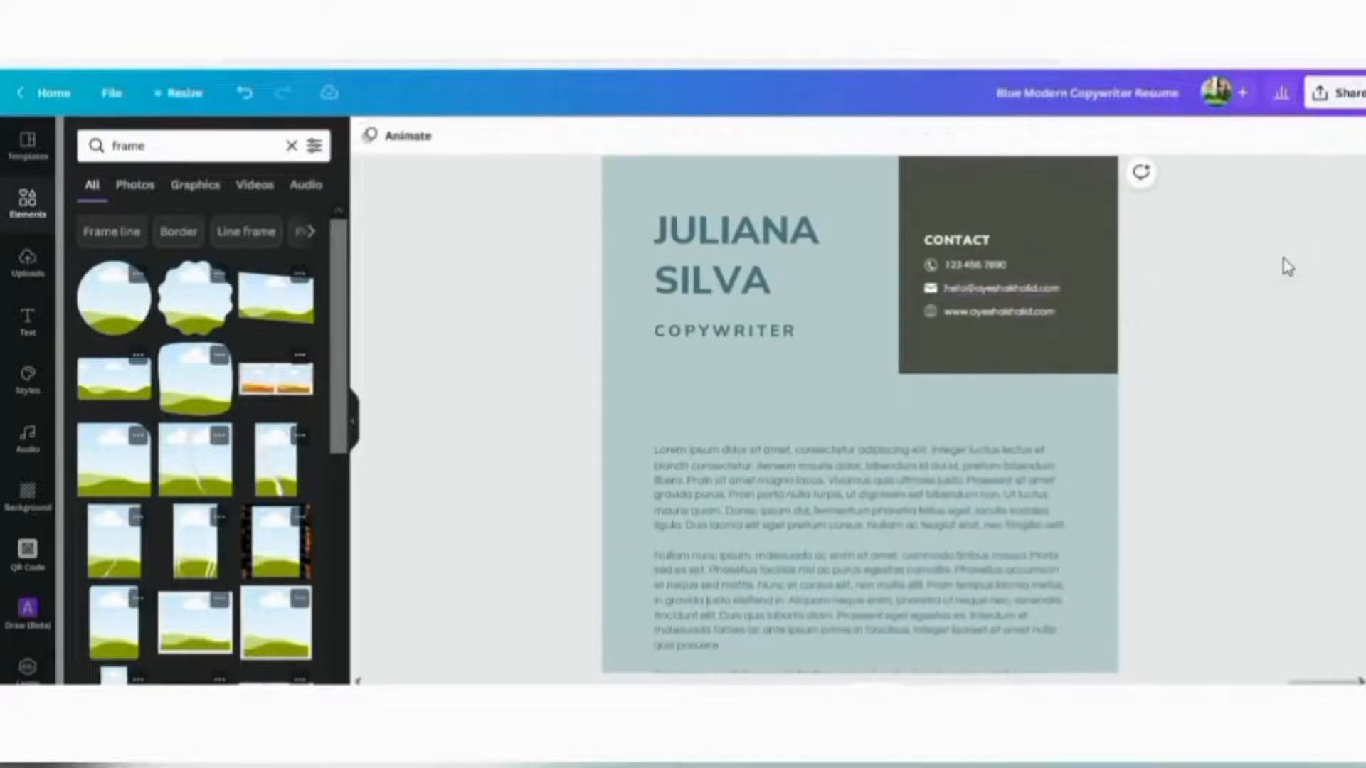
left_click(703, 292)
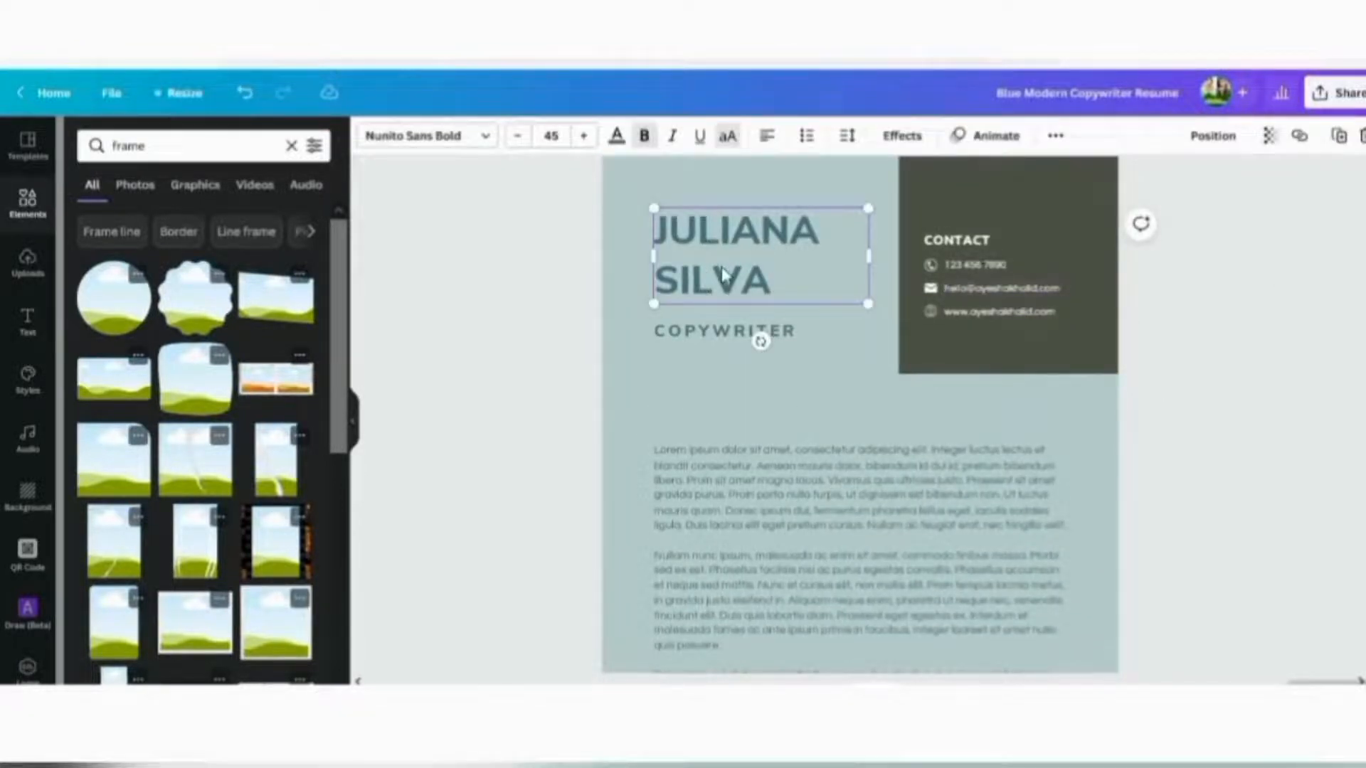
double_click(722, 274)
key("BackSpace")
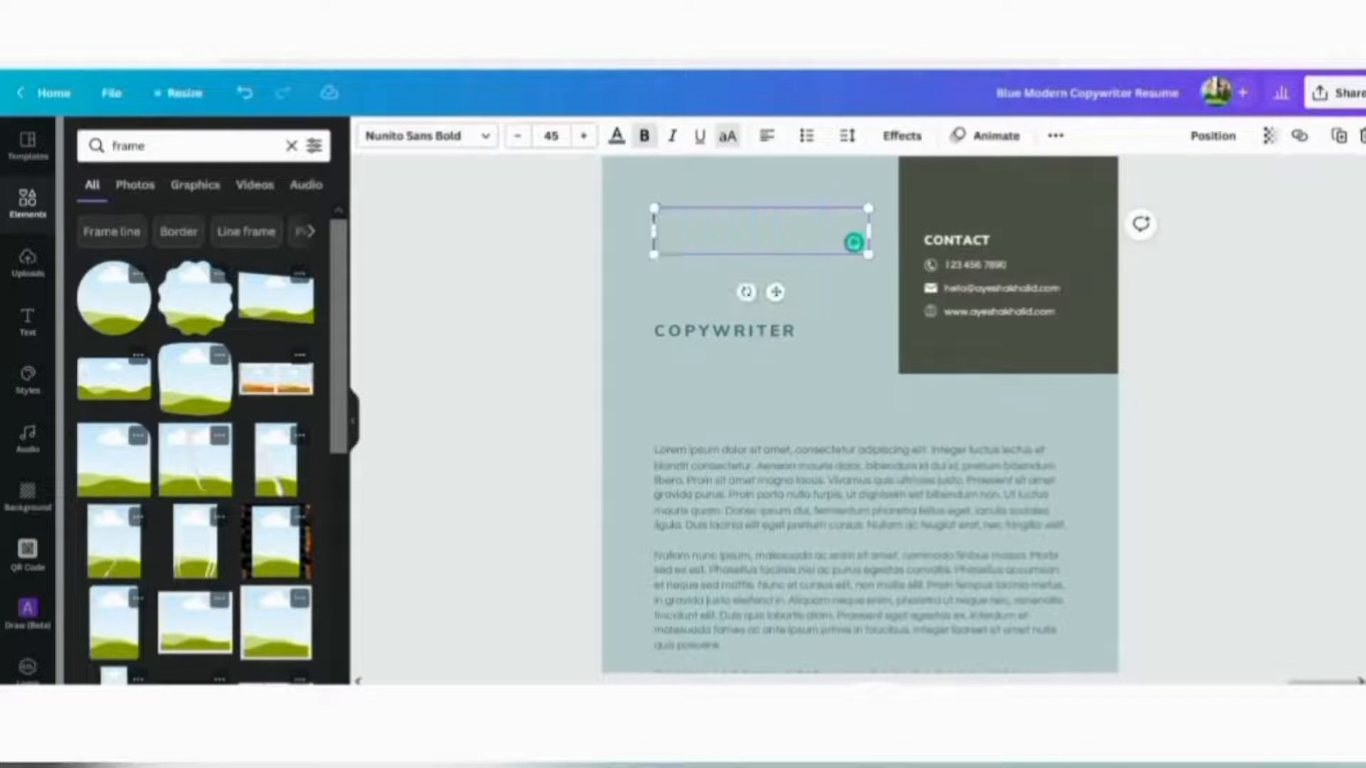
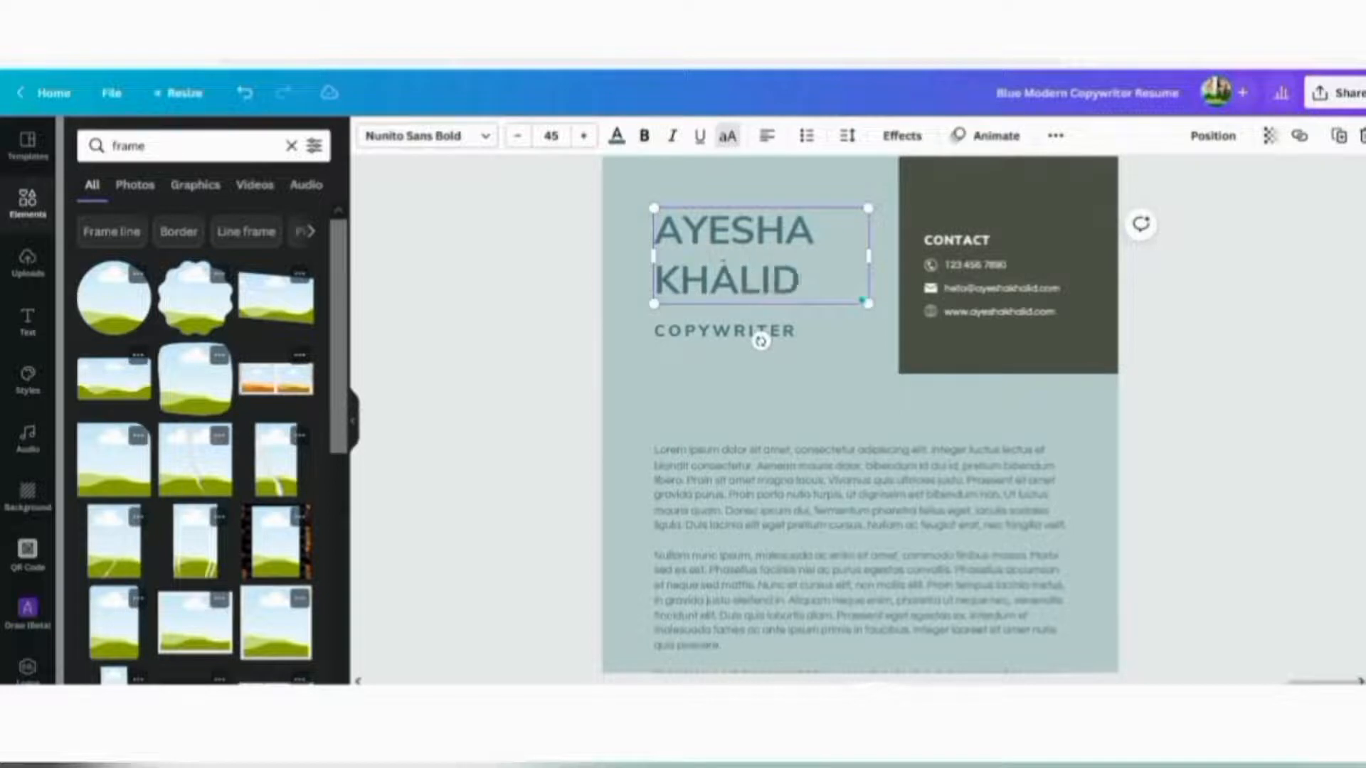
scroll(1288, 394, "up", 2)
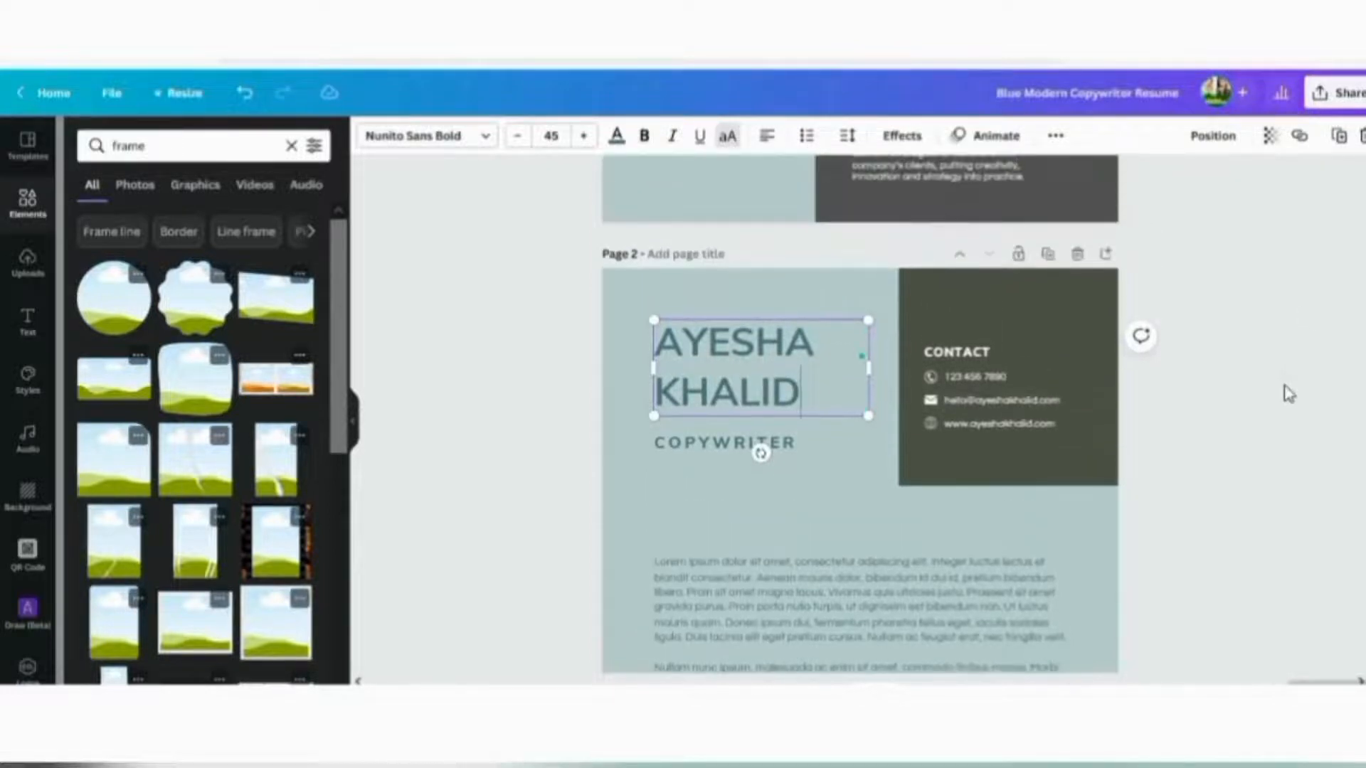
Replace the COPYWRITER subtitle under the name with GRAPHIC DESIGNER
left_click(720, 447)
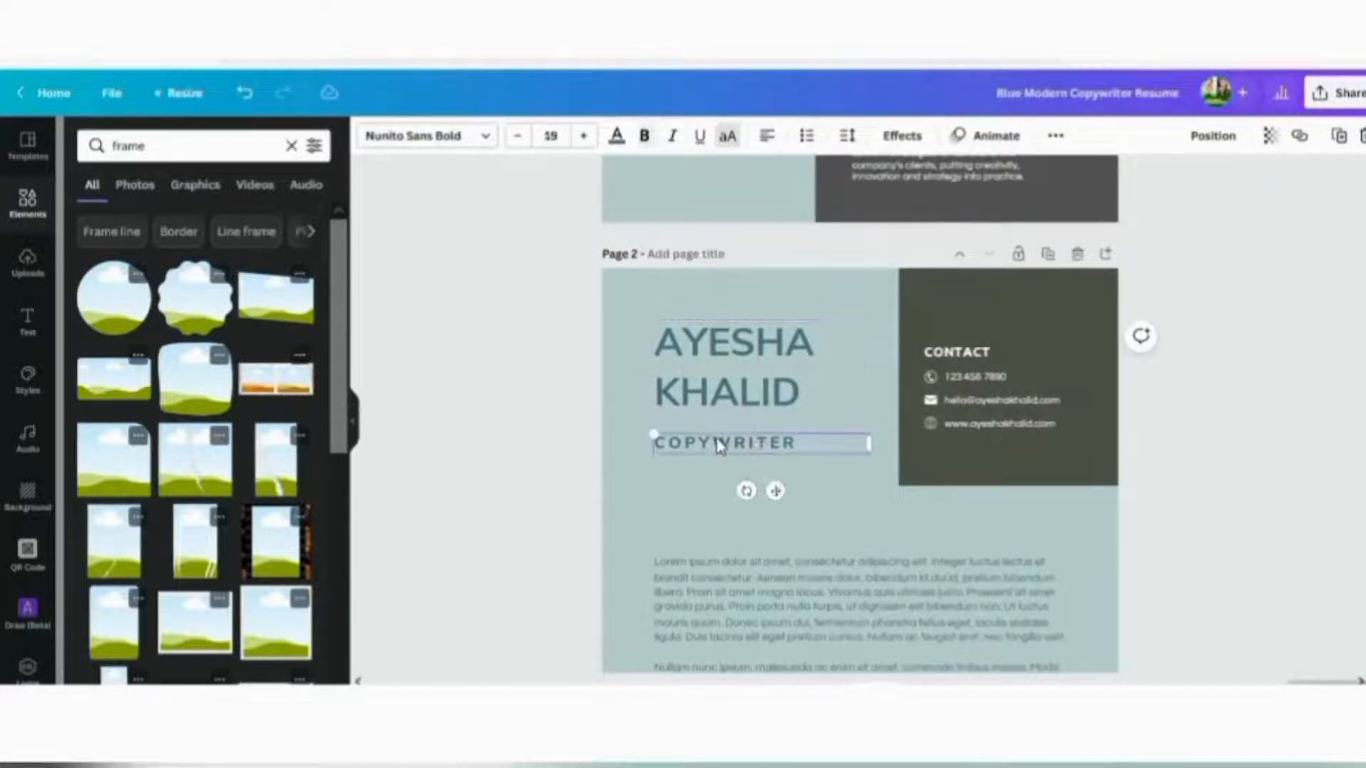
double_click(796, 446)
key("BackSpace")
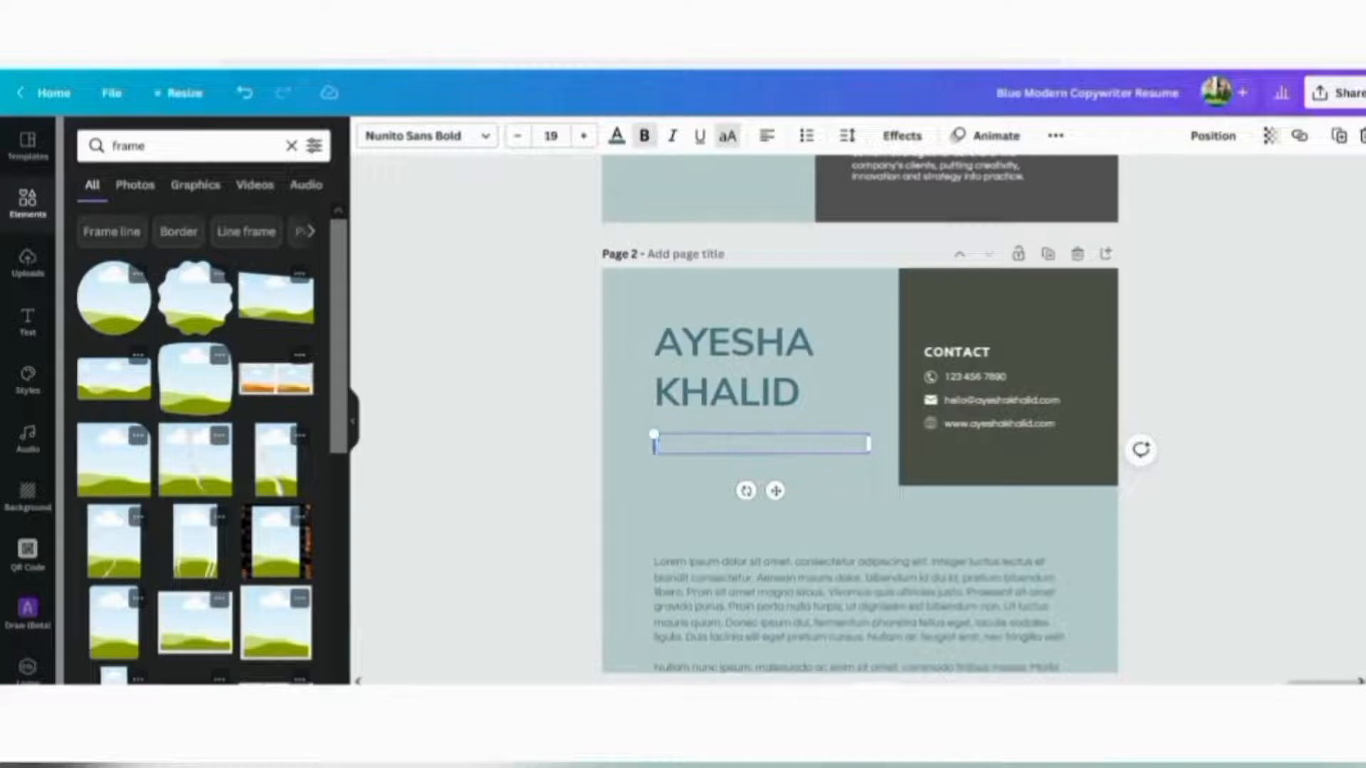
type("GRAPHIC DESIGNER")
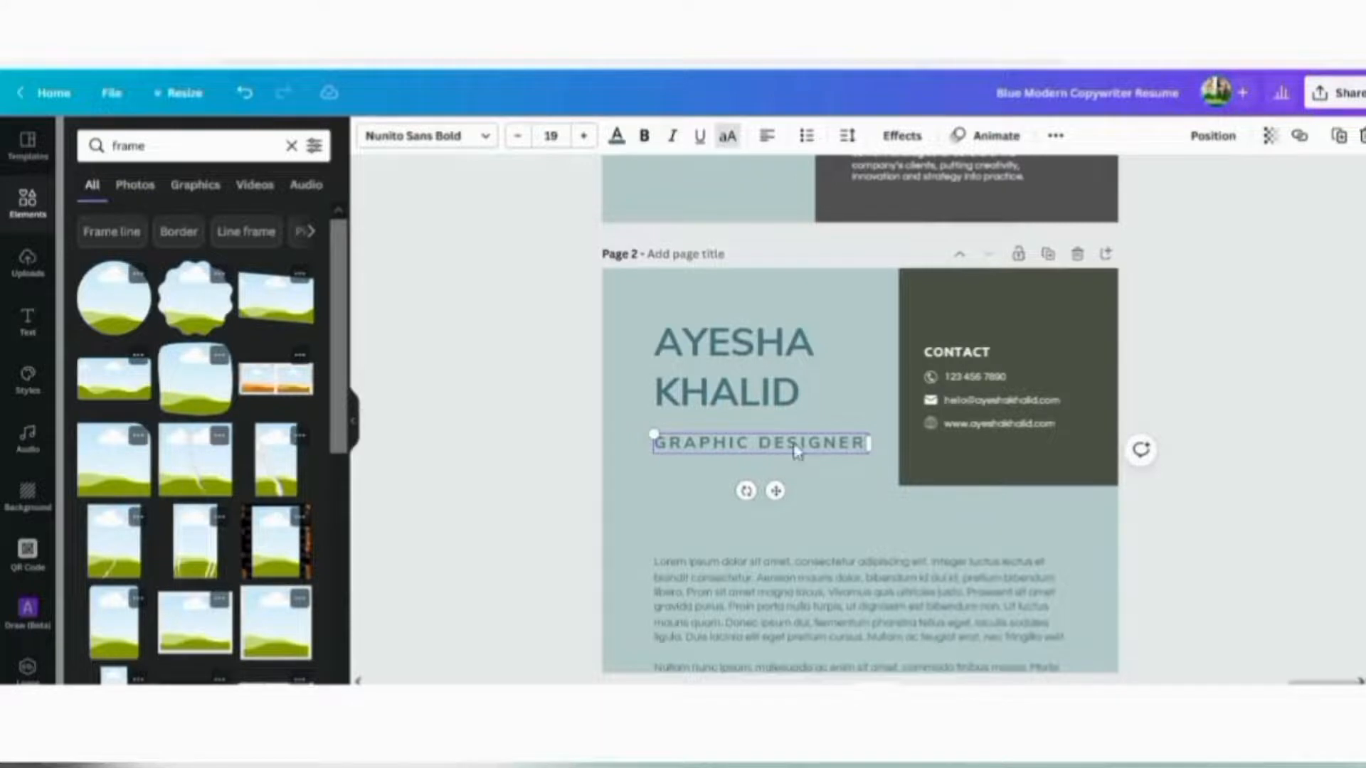
scroll(1274, 353, "down", 4)
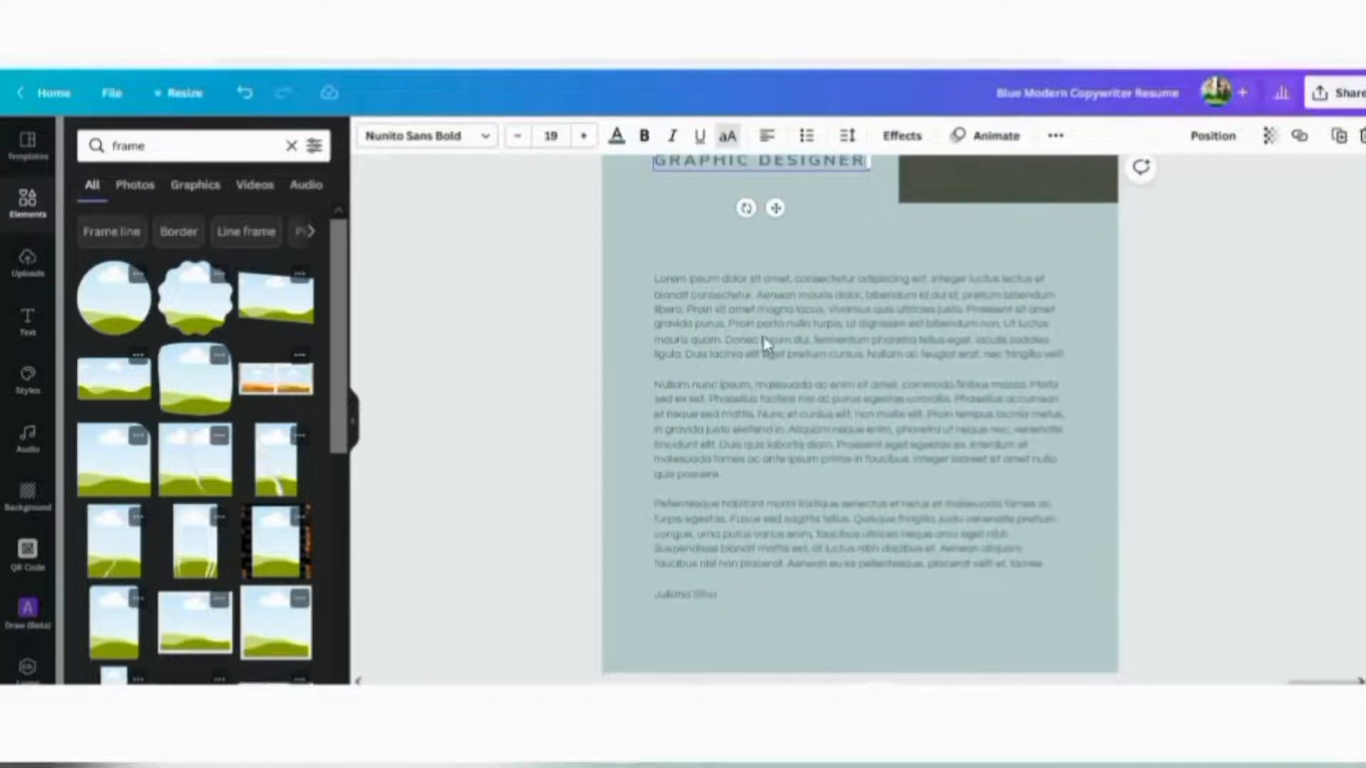
Rewrite the first Lorem ipsum paragraph as a passionate graphic designer intro with 9+ years' experience
left_click_drag(654, 271, 1028, 618)
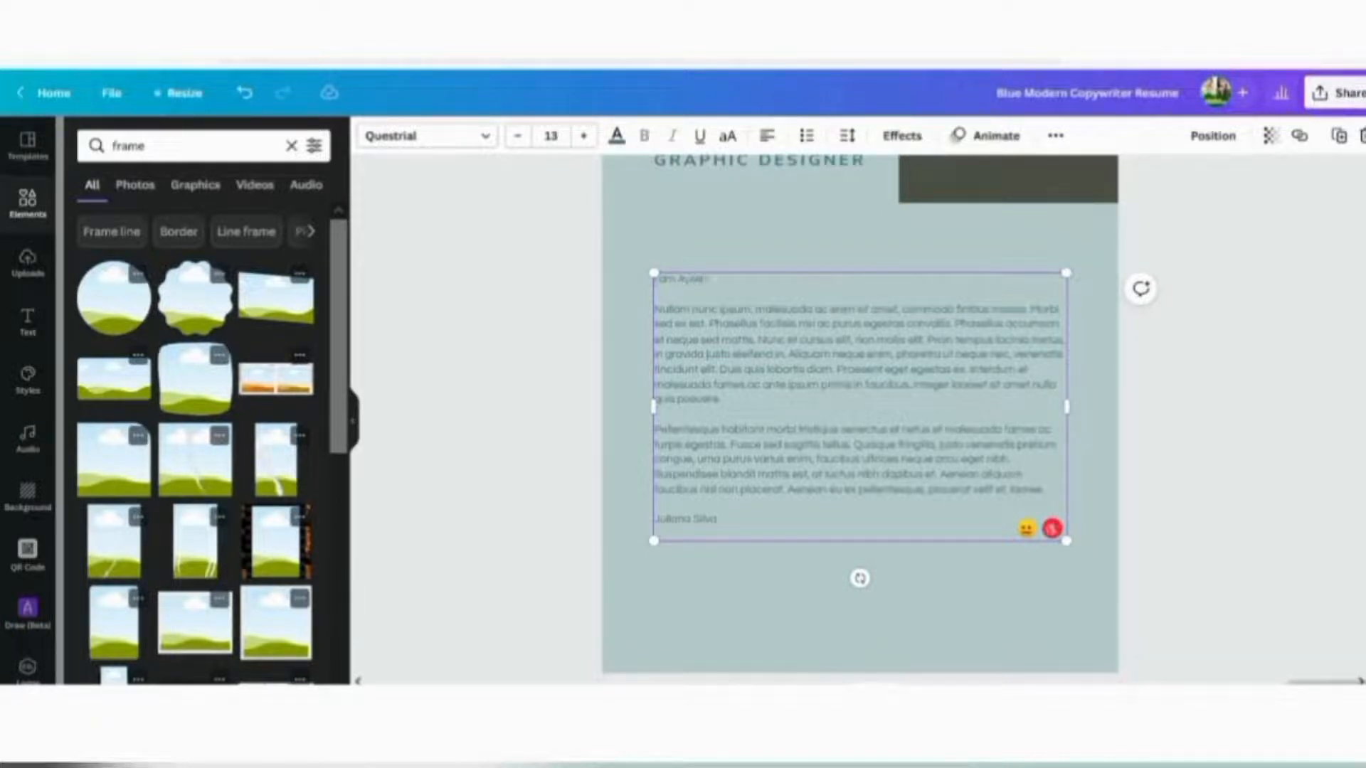
type(",")
key("ctrl+plus")
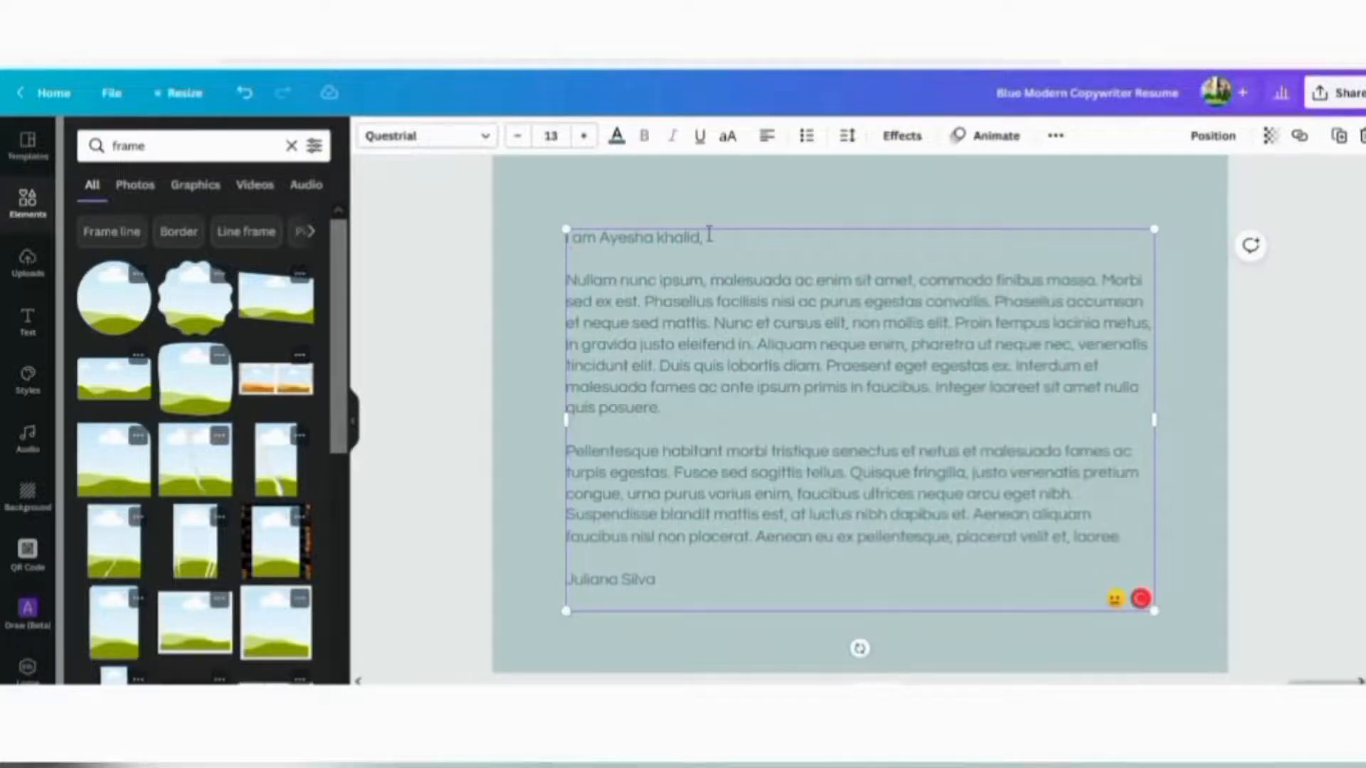
mouse_move(683, 238)
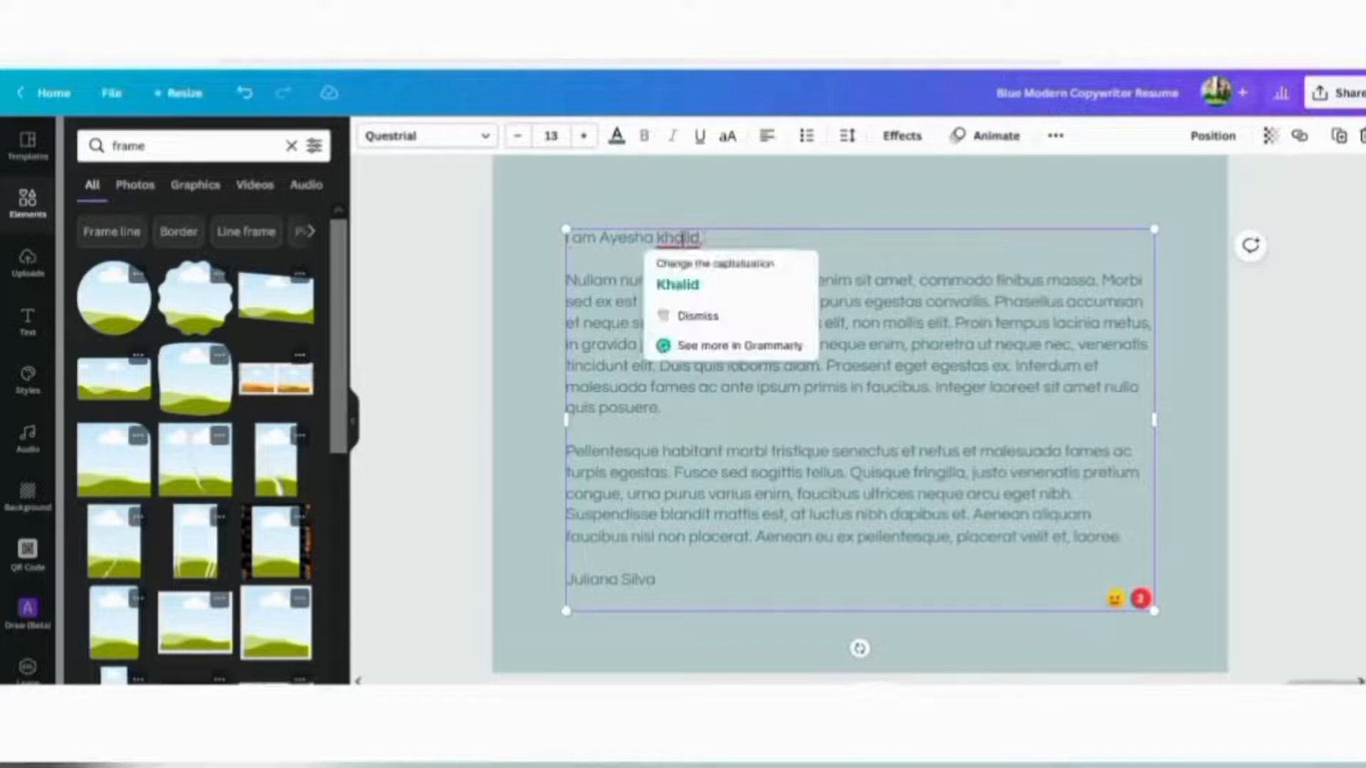
left_click(676, 287)
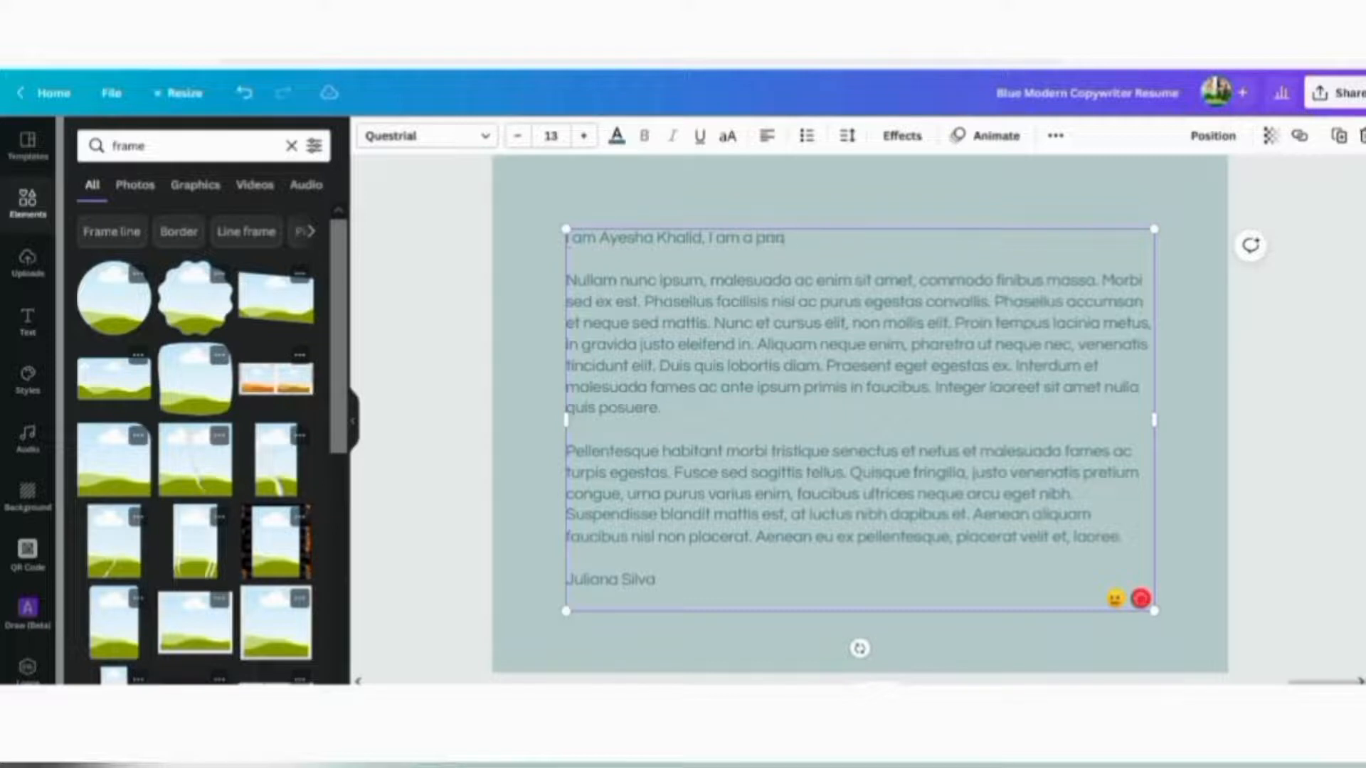
type("ionate grap")
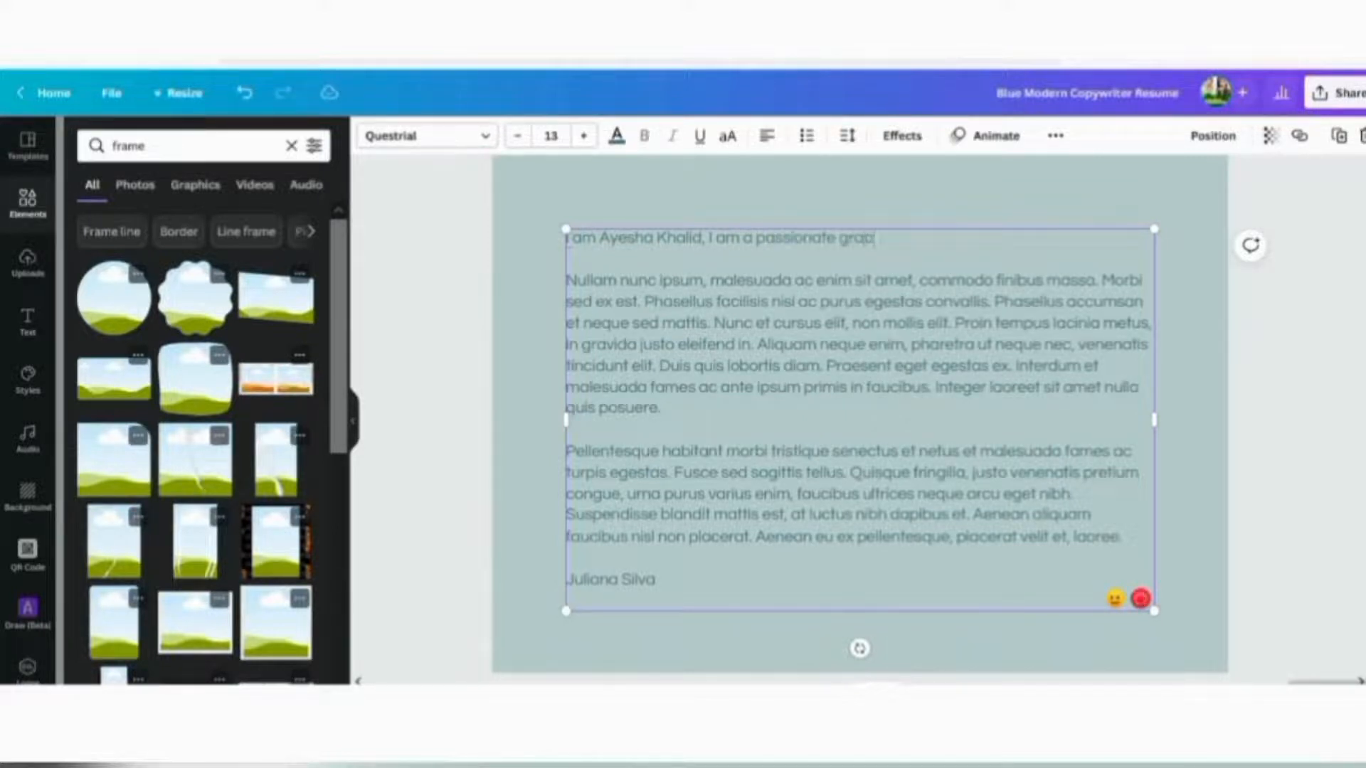
type("hic designer. I have a exp")
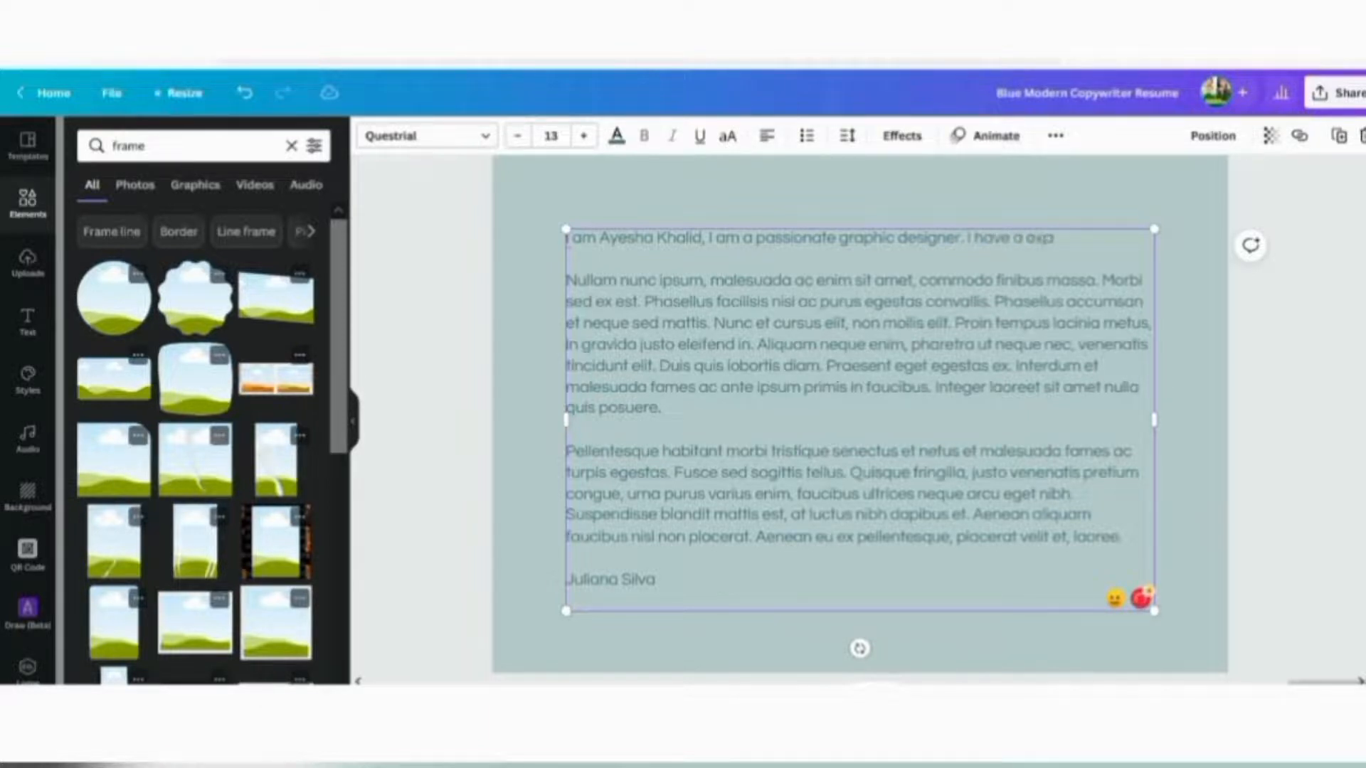
type("erience of 9+ years")
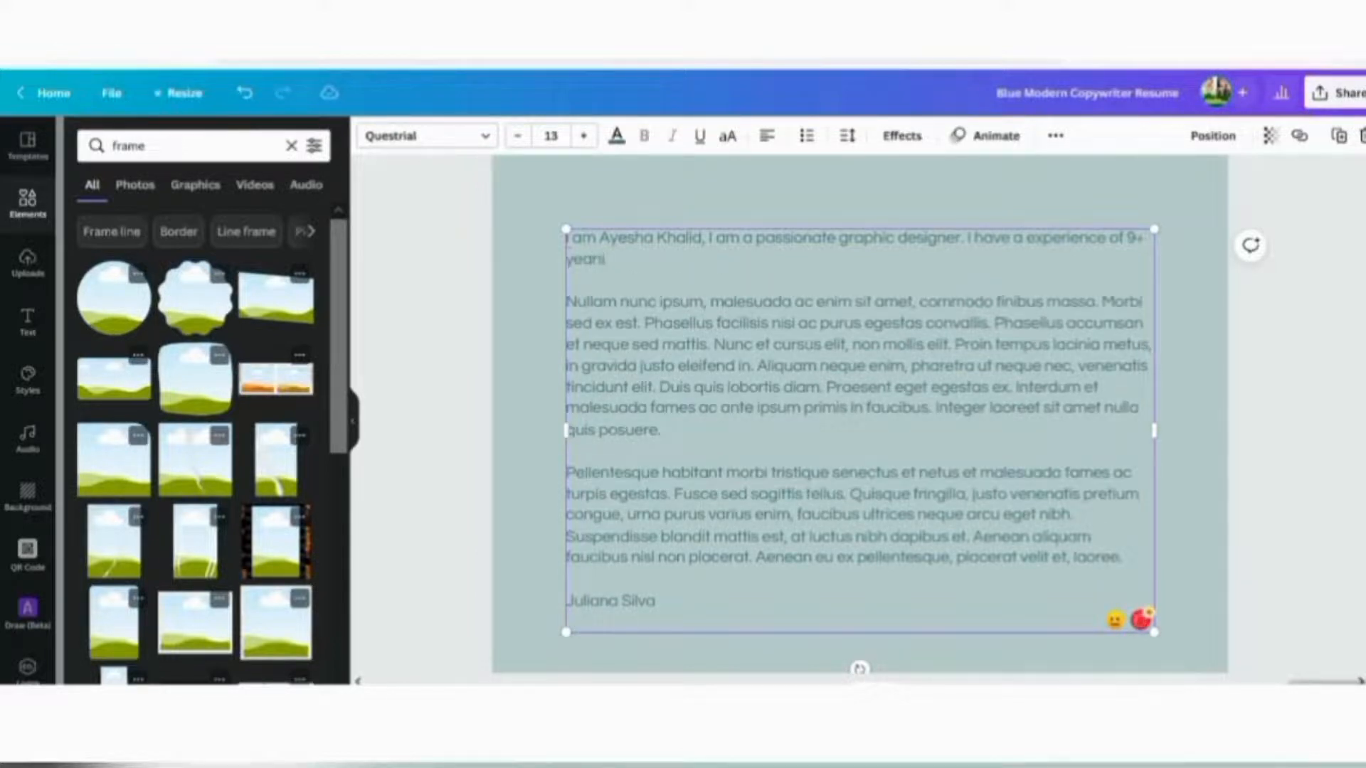
type(" in the field of design")
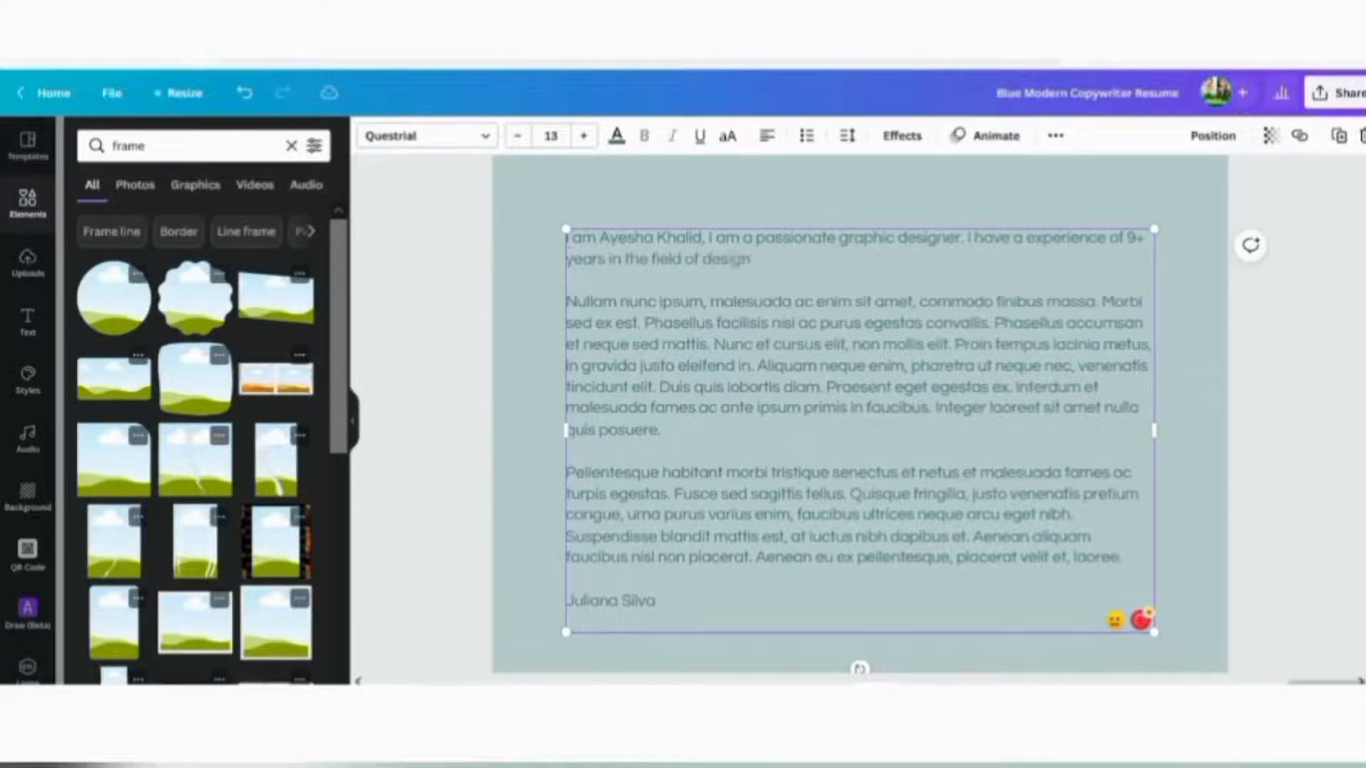
type("ing.")
Accept Grammarly's fixes: 'designing' to 'design.' and 'a experience' to 'an experience'
mouse_move(760, 259)
left_click(740, 308)
mouse_move(1055, 246)
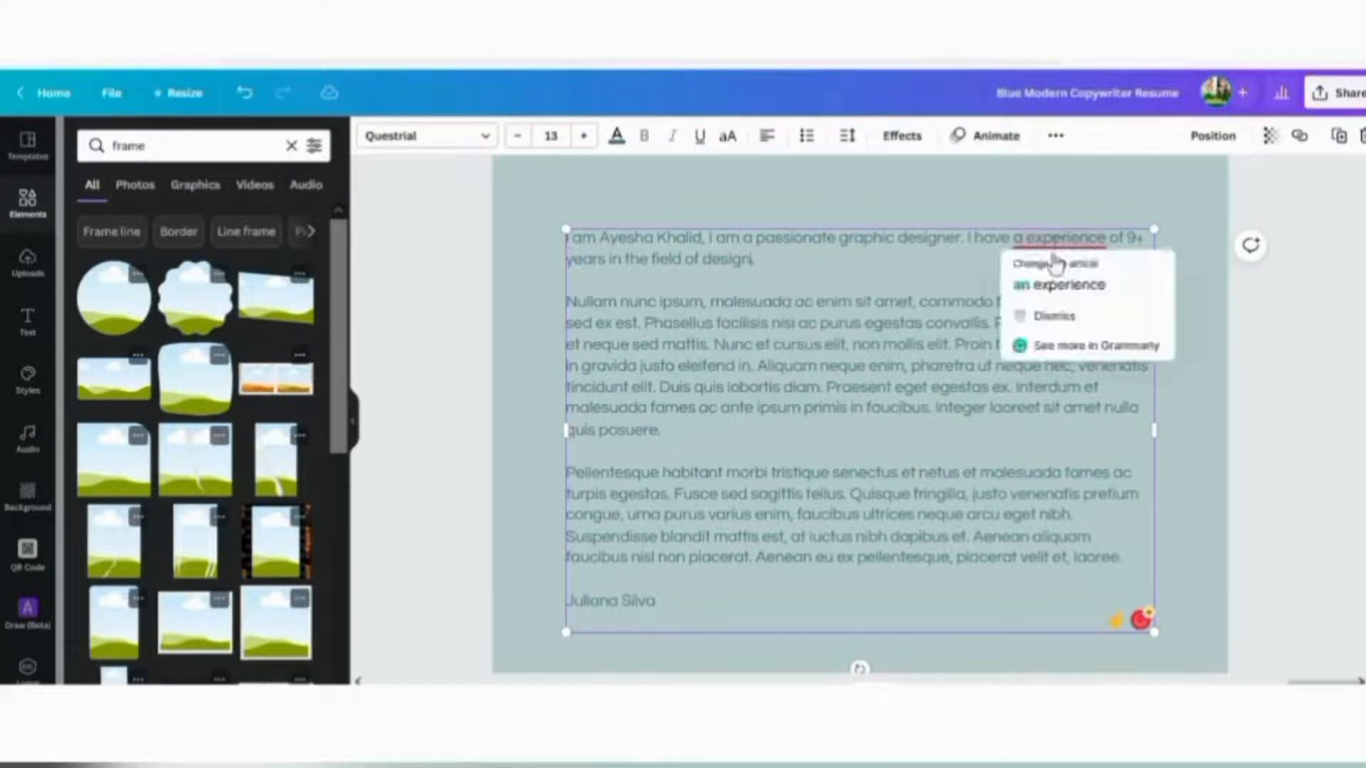
left_click(1054, 284)
left_click(1201, 332)
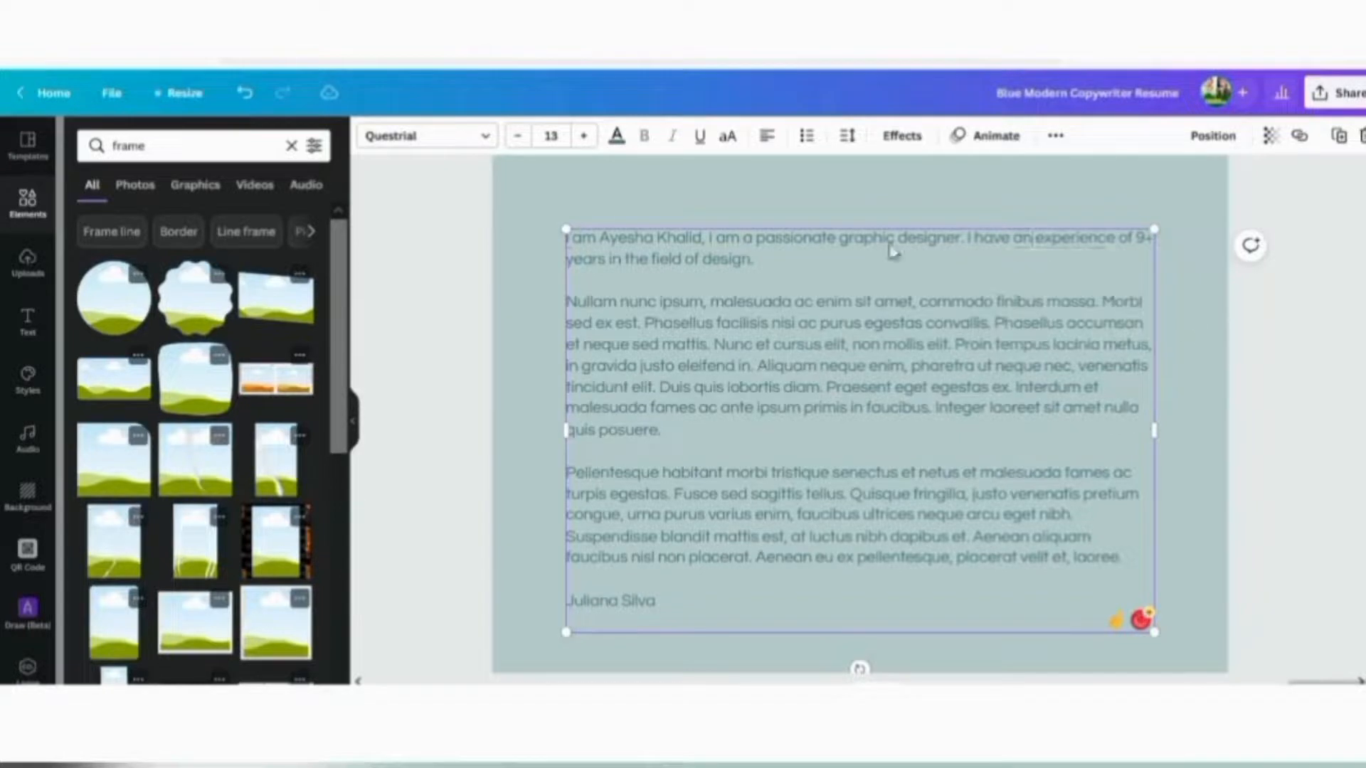
Edit the opening 'I am' of the introduction, removing the space and inserting an apostrophe
left_click(575, 244)
key("BackSpace")
type("'")
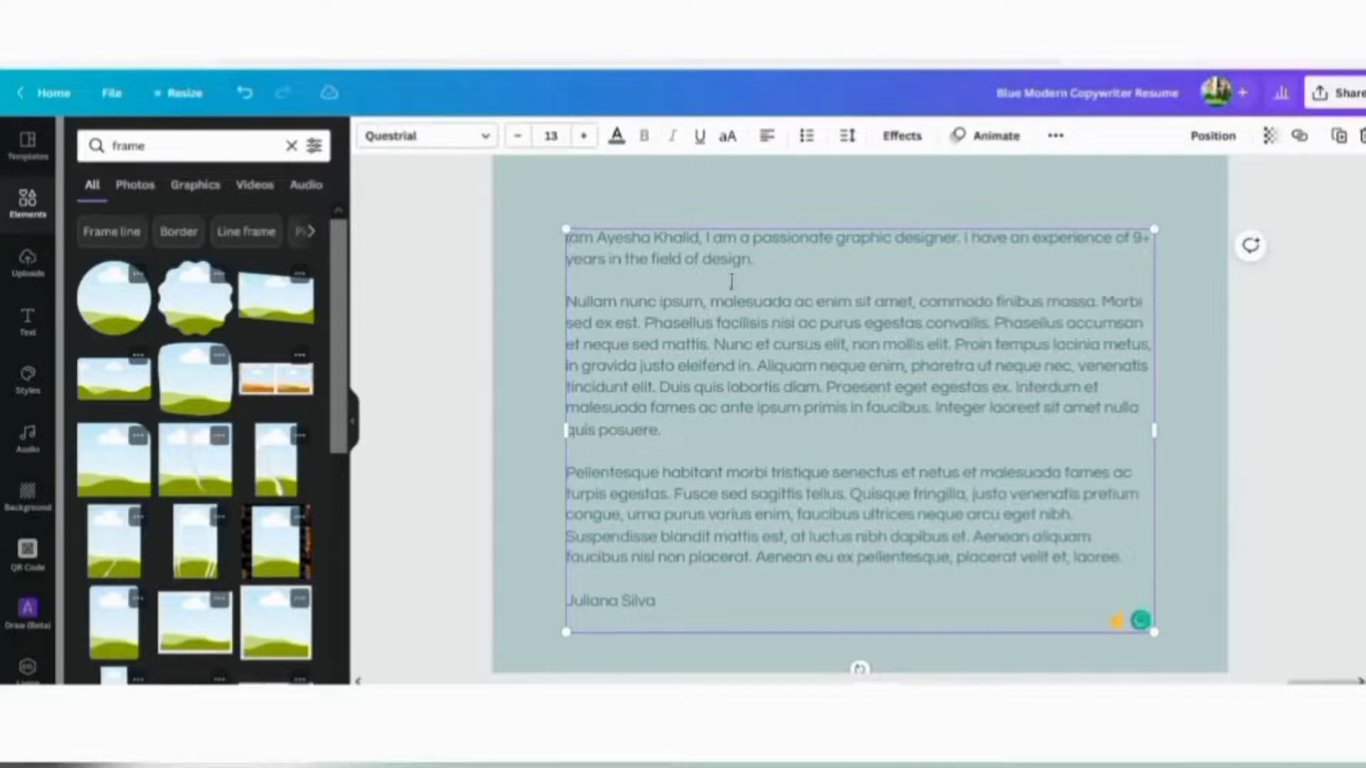
left_click(1299, 367)
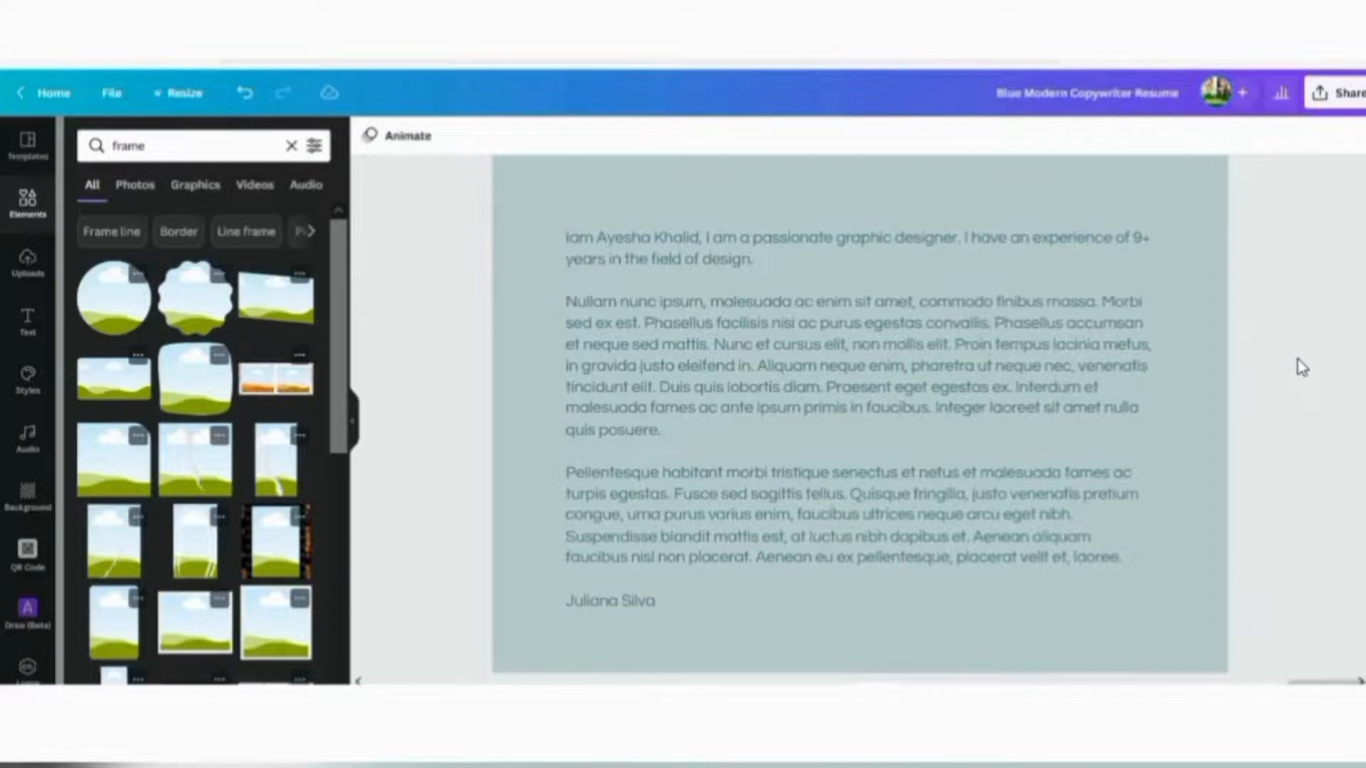
left_click(760, 270)
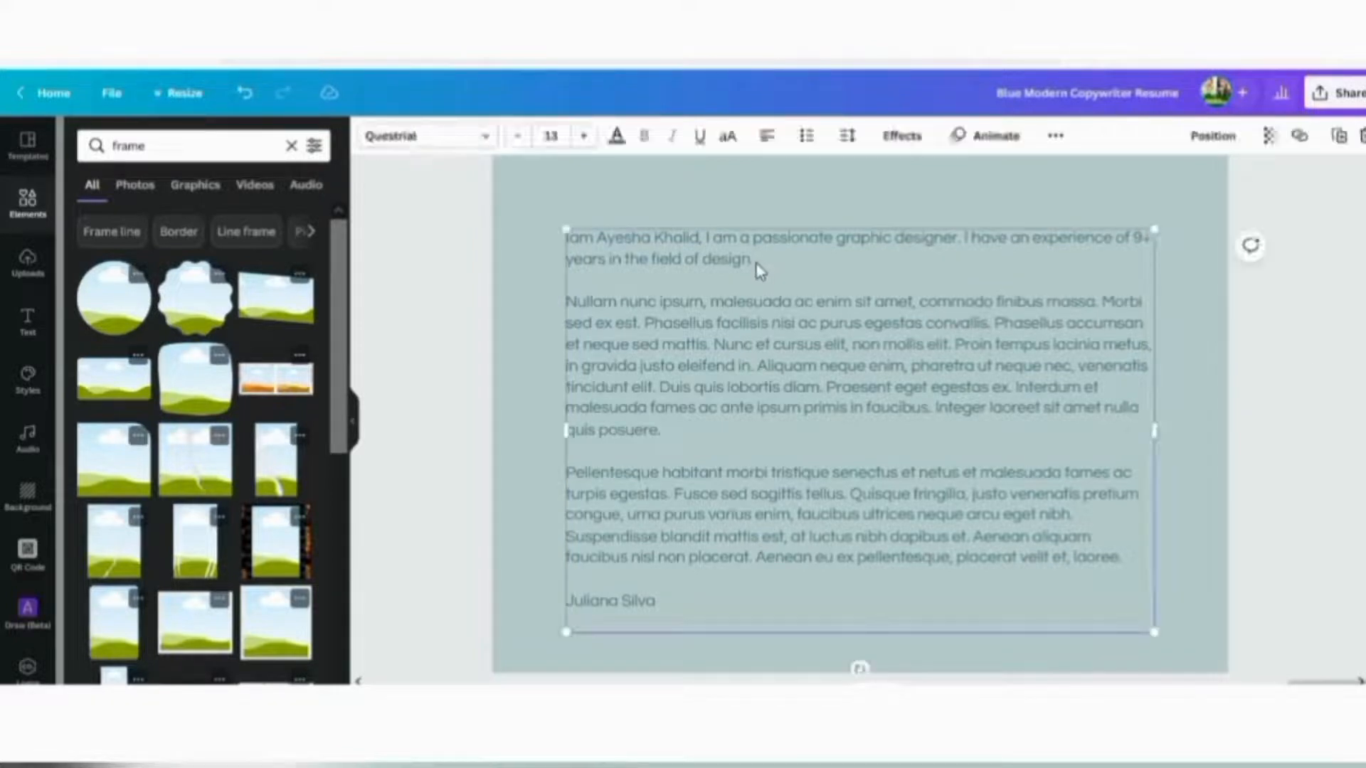
left_click(756, 262)
left_click(1308, 387)
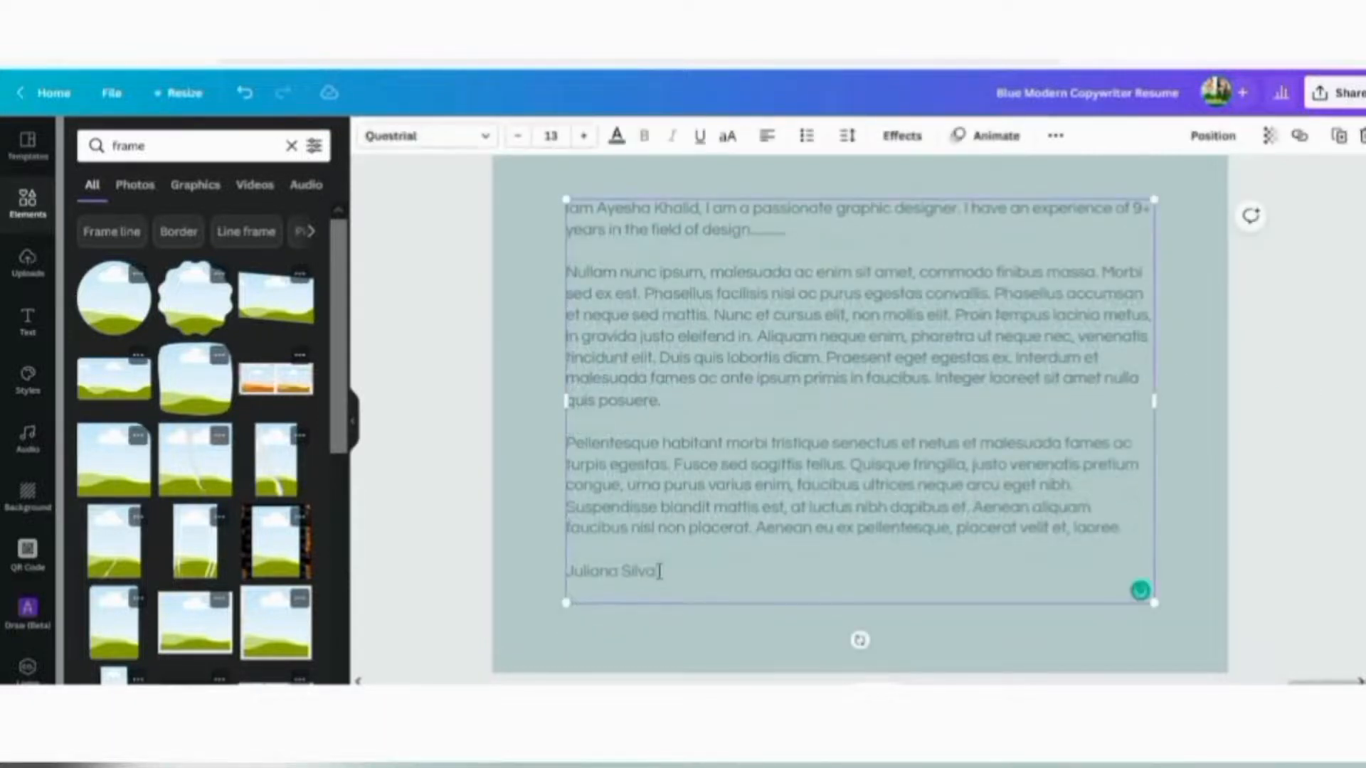
Delete the end of the placeholder sign-off name beneath the final paragraph
left_click_drag(660, 571, 600, 571)
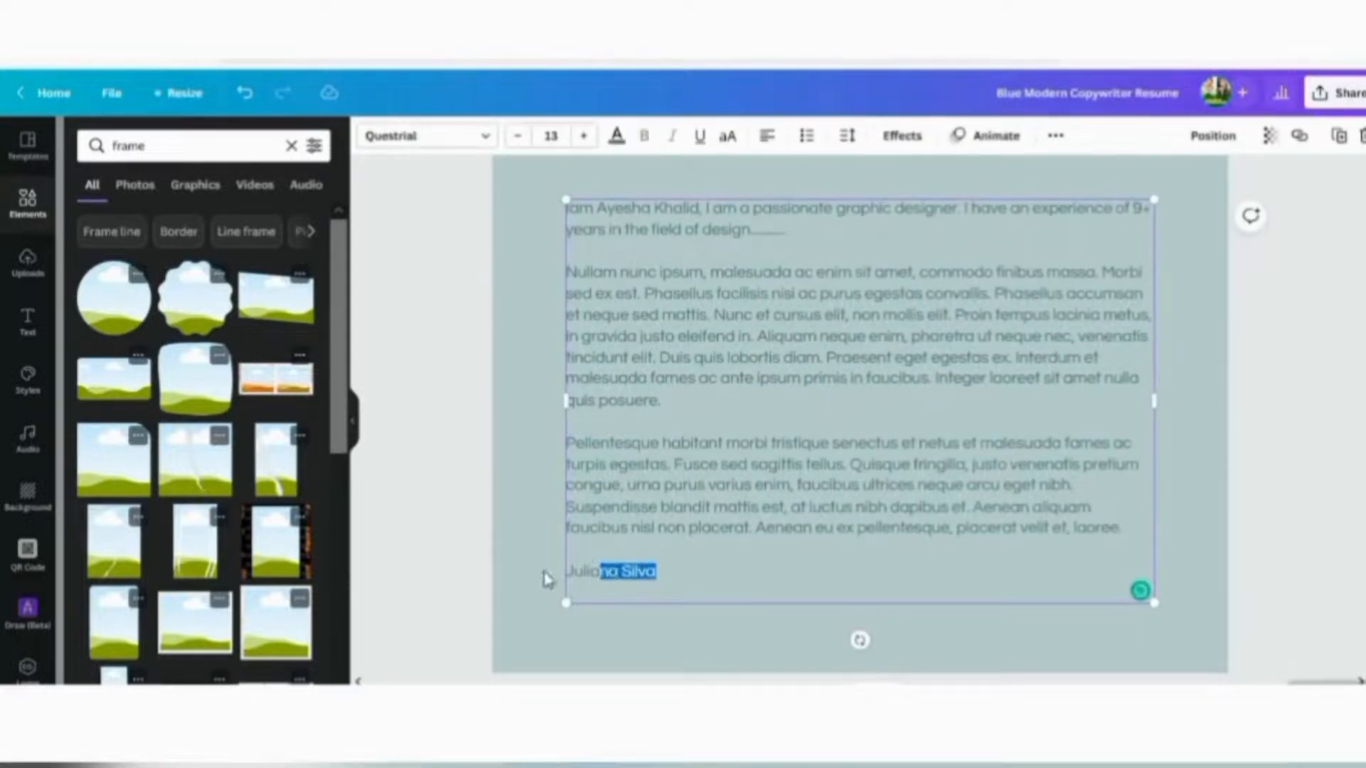
key("BackSpace")
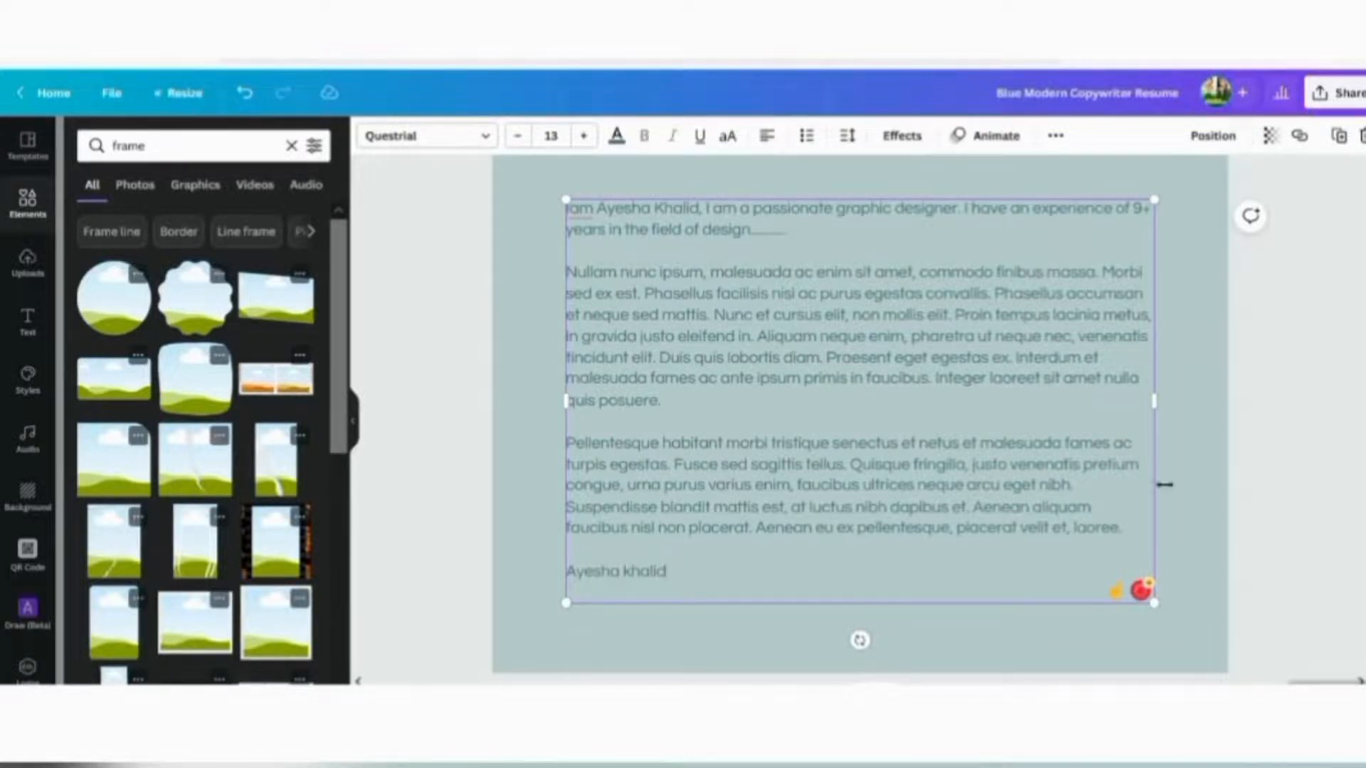
scroll(1309, 505, "up", 10)
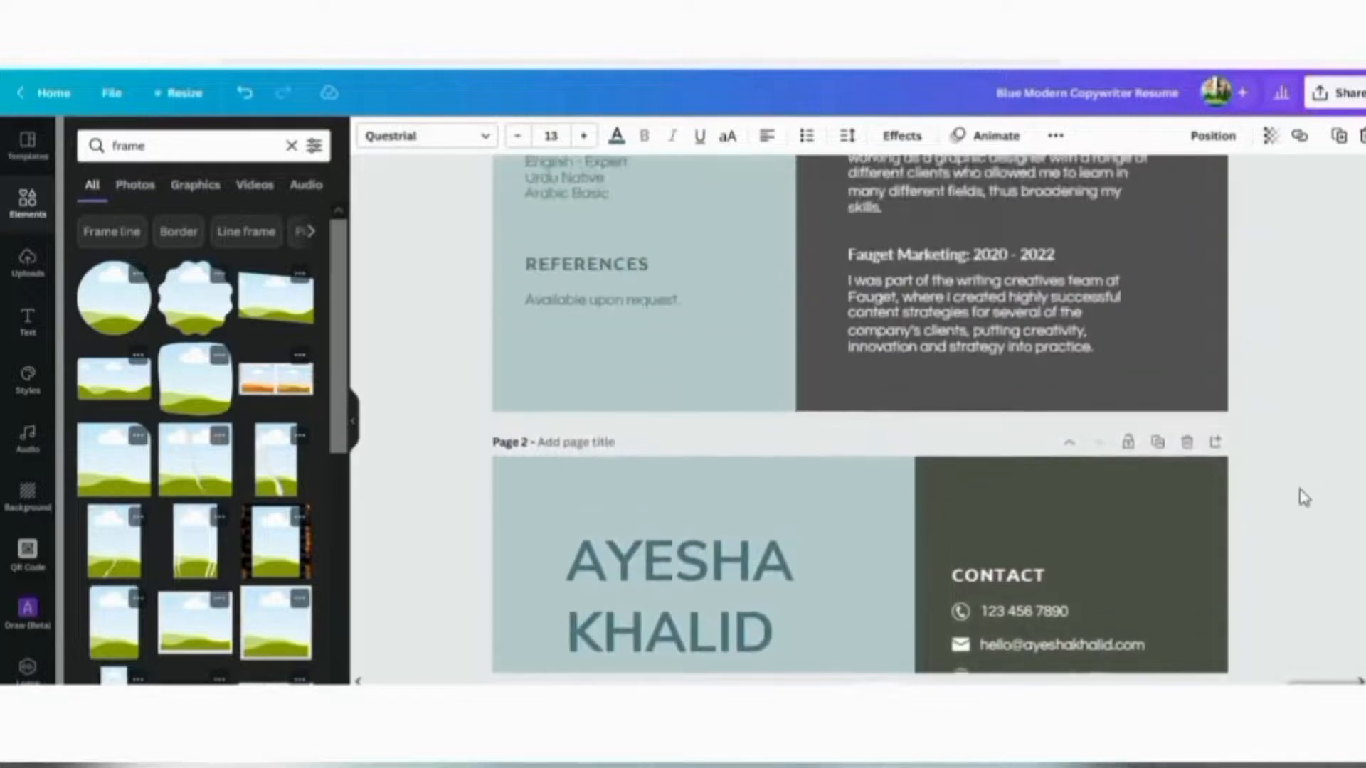
scroll(1304, 498, "up", 10)
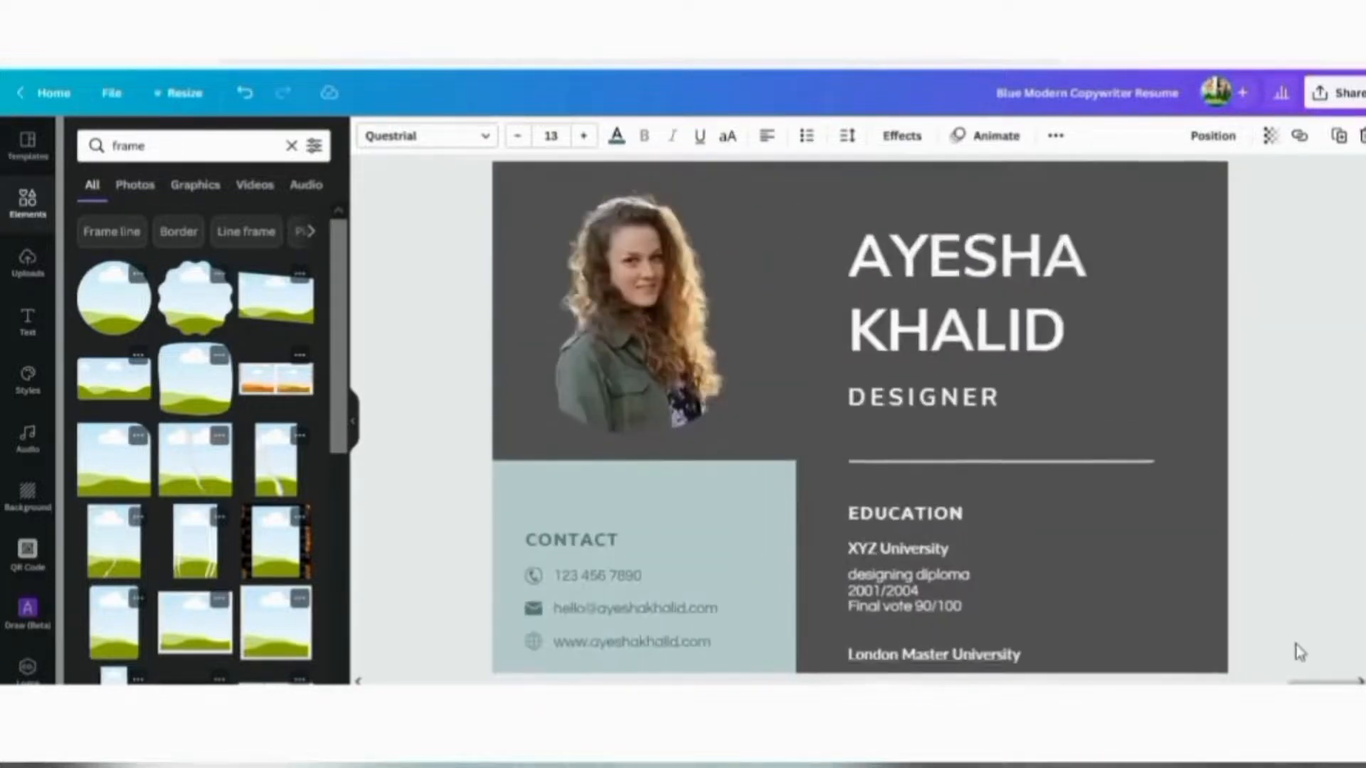
scroll(1298, 649, "up", 2)
scroll(1286, 427, "down", 2)
scroll(1282, 284, "down", 3)
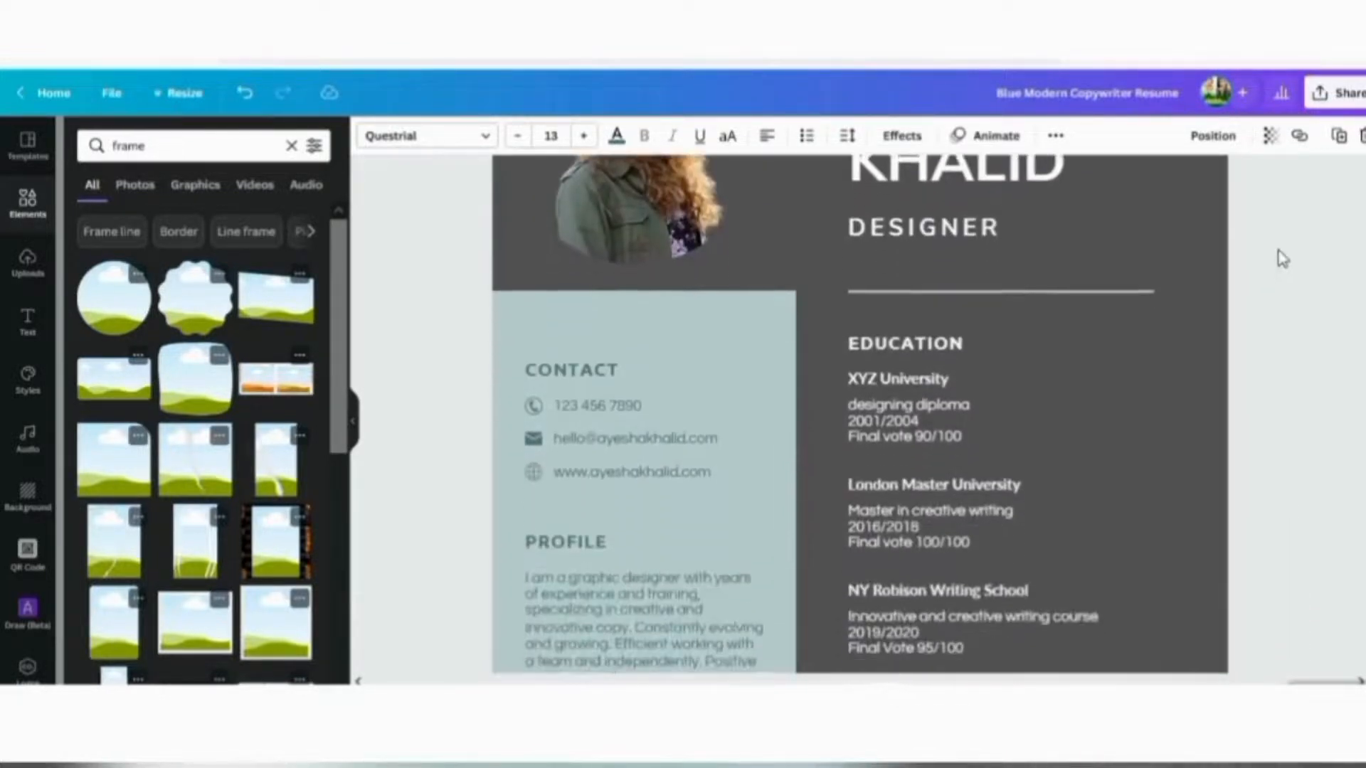
scroll(1278, 341, "down", 2)
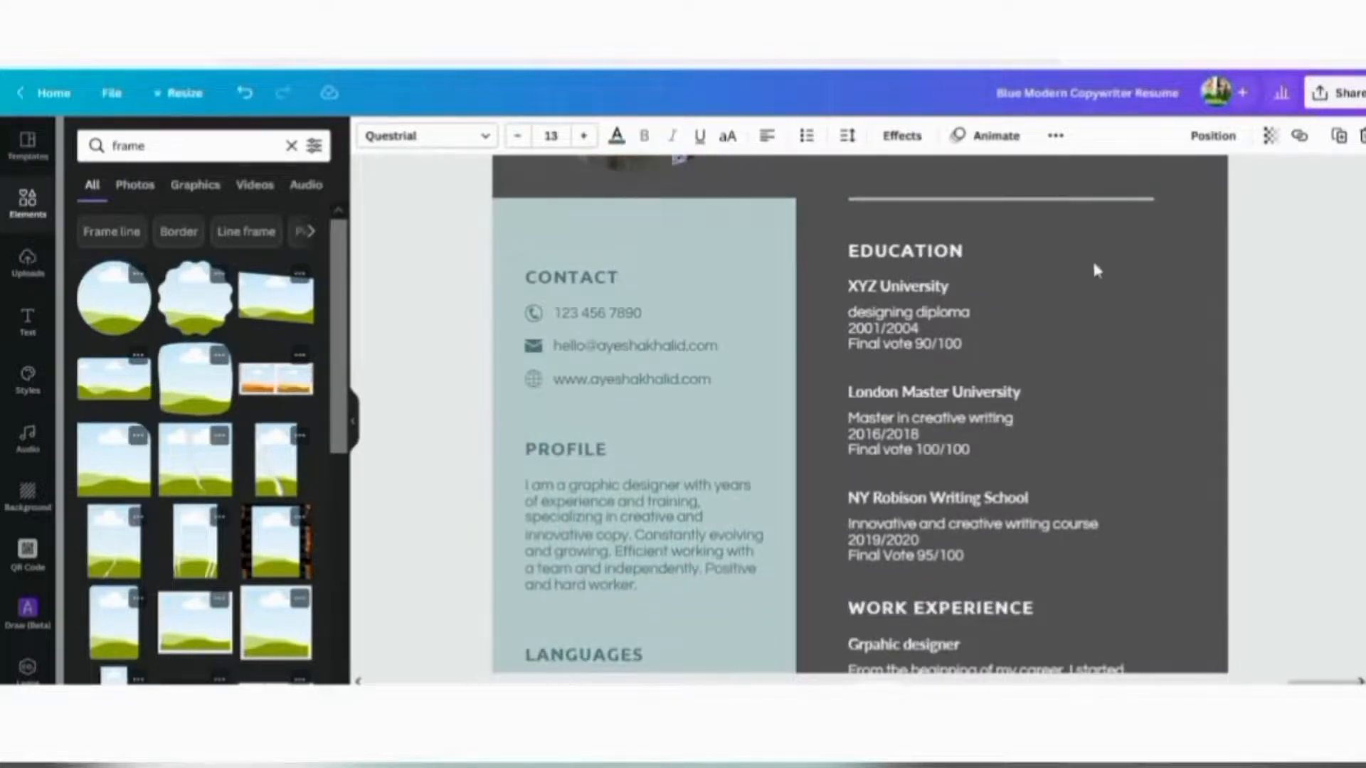
Change page 1's background from dark grey to dark turquoise
left_click(1130, 321)
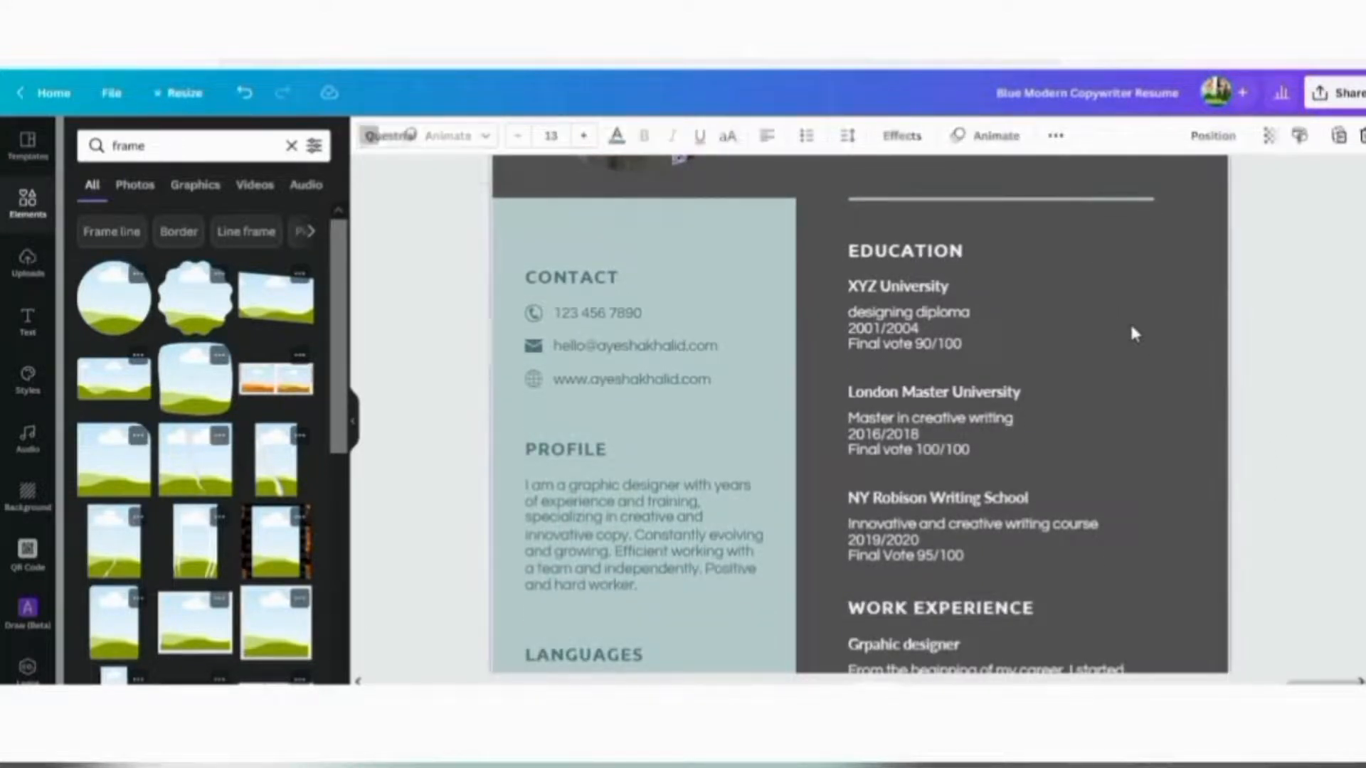
left_click(369, 137)
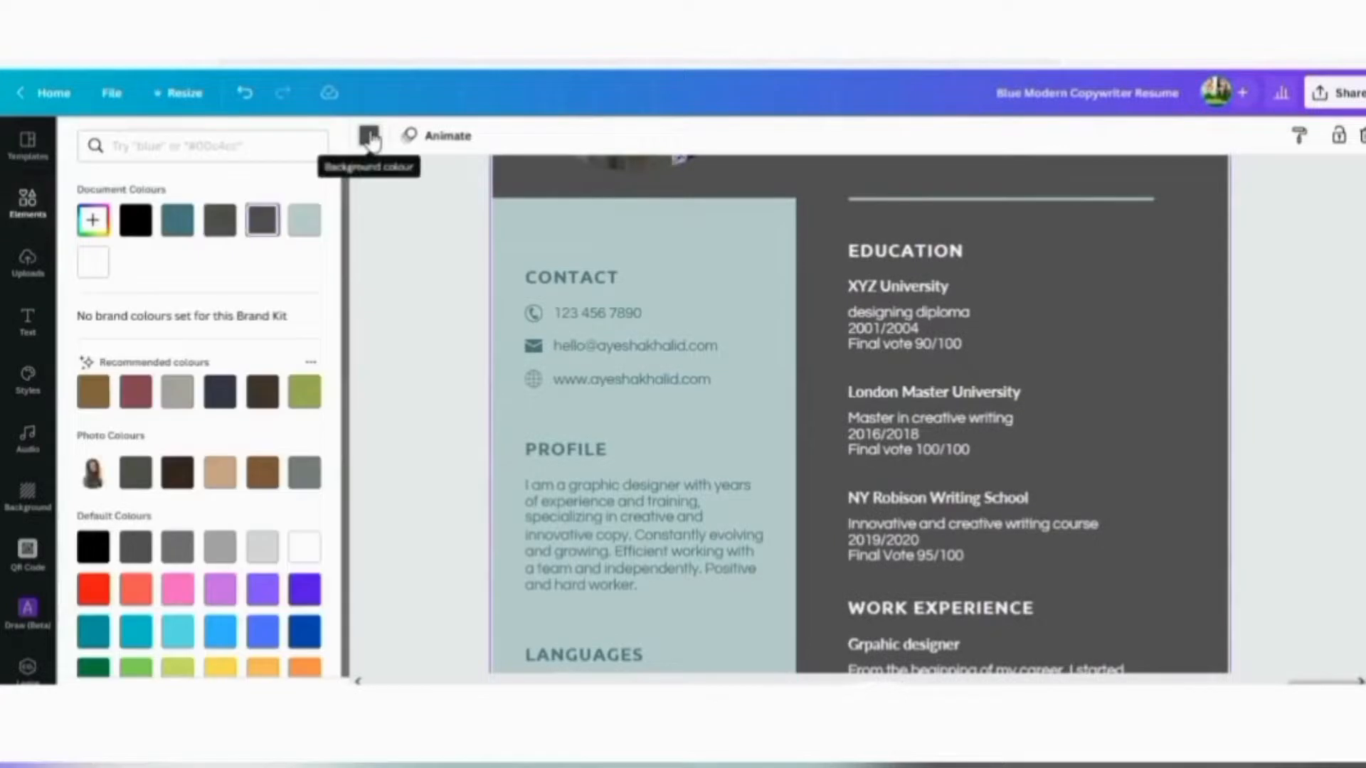
scroll(154, 456, "down", 1)
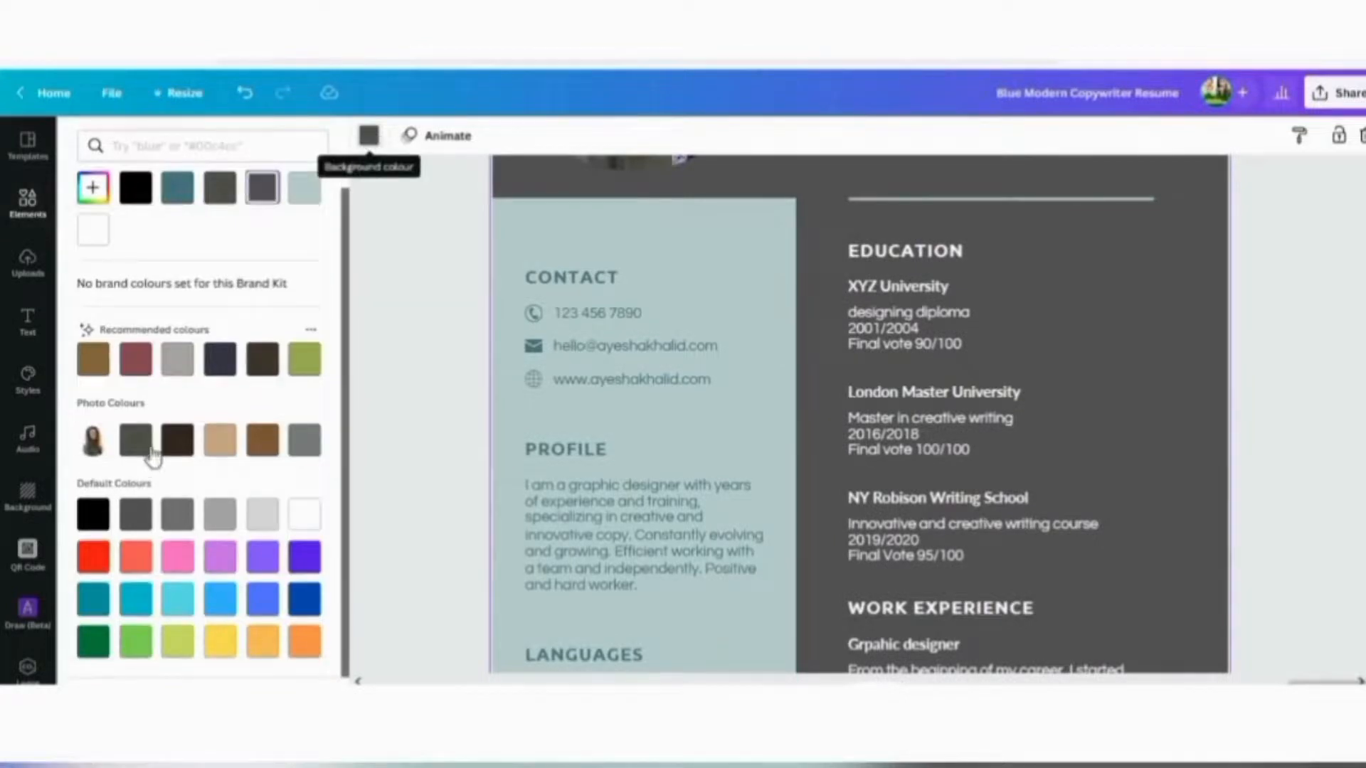
left_click(92, 601)
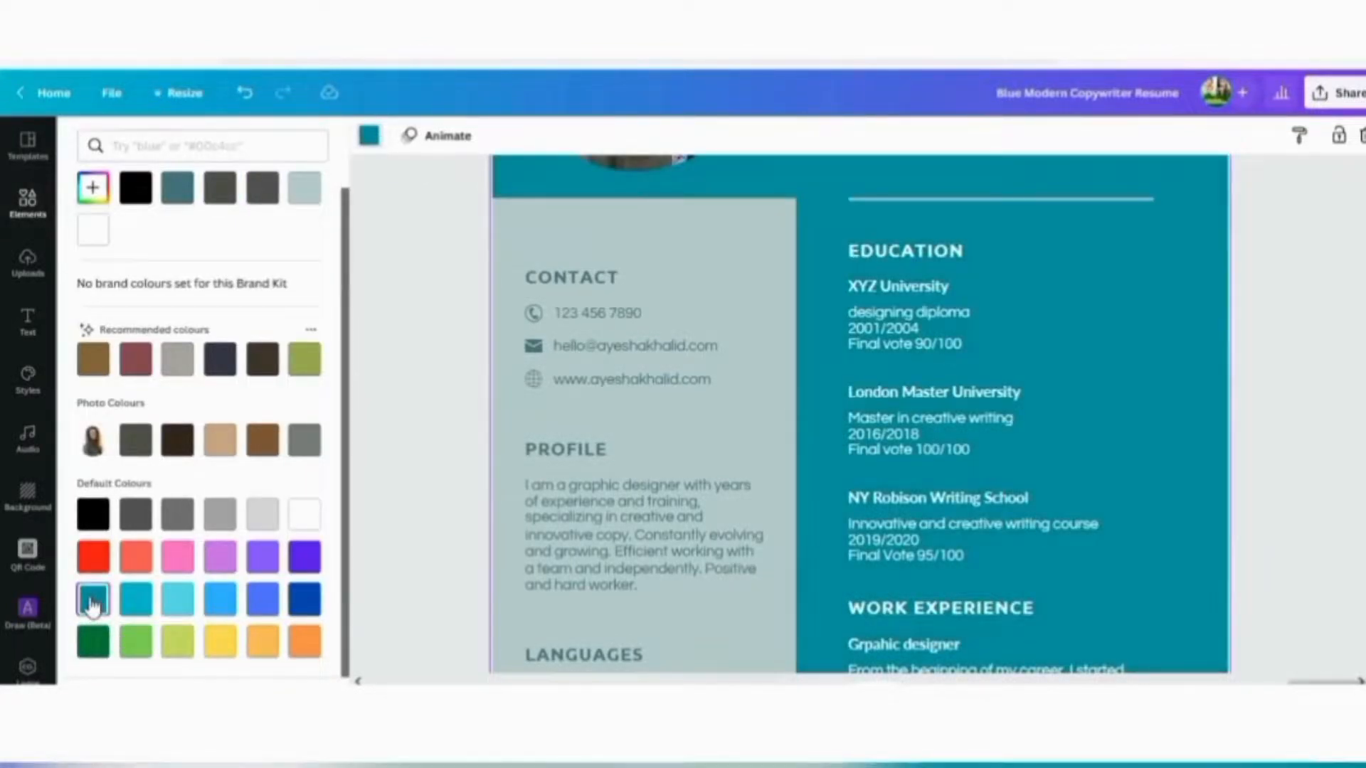
scroll(1324, 314, "down", 5)
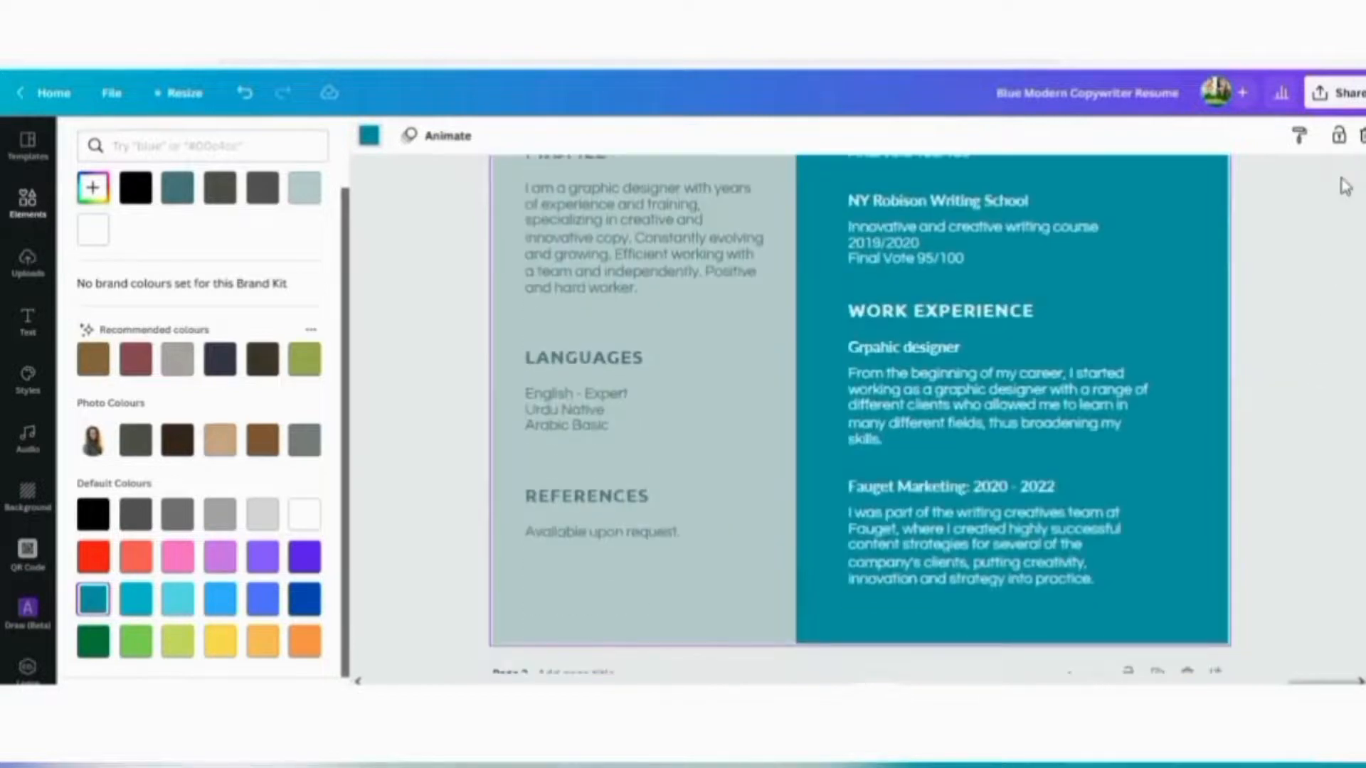
scroll(1343, 196, "down", 9)
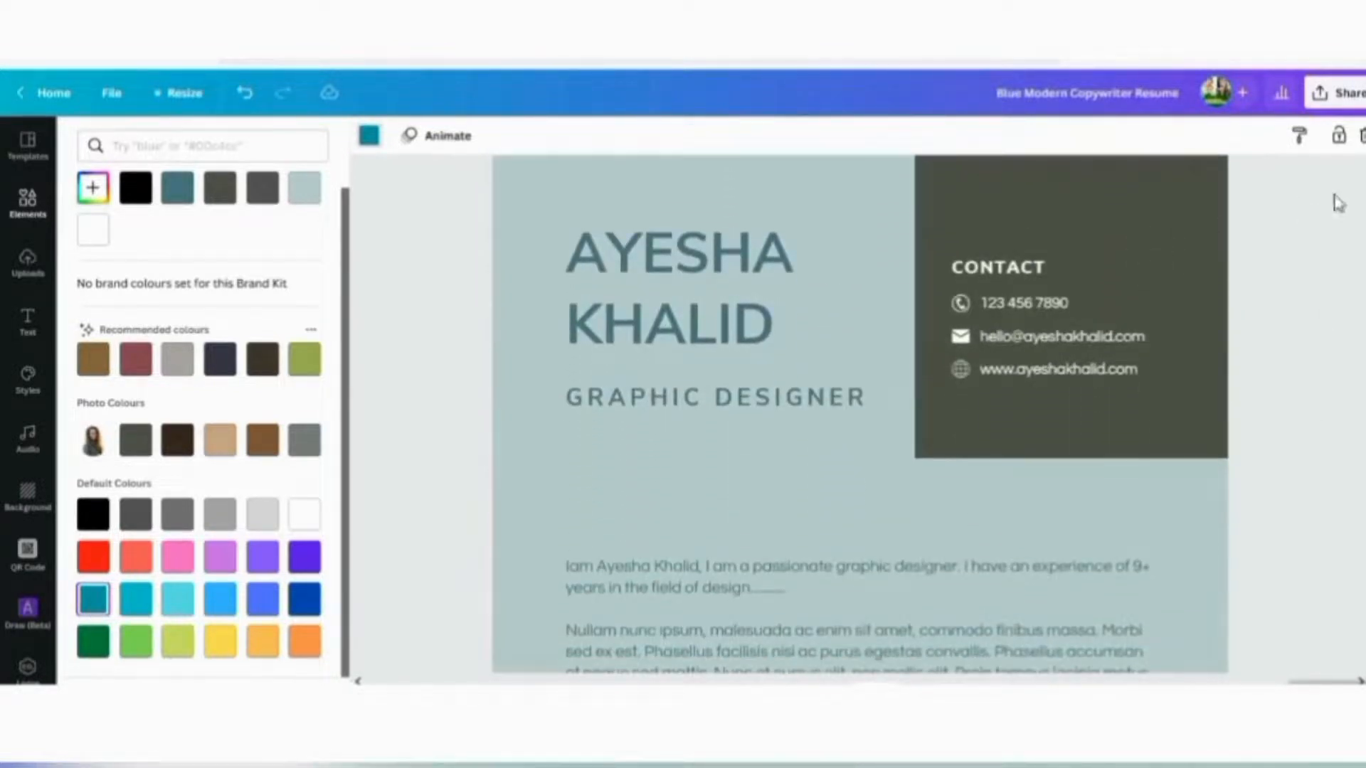
Fill page 2's Contact box with the teal Document Colours swatch
left_click(1160, 223)
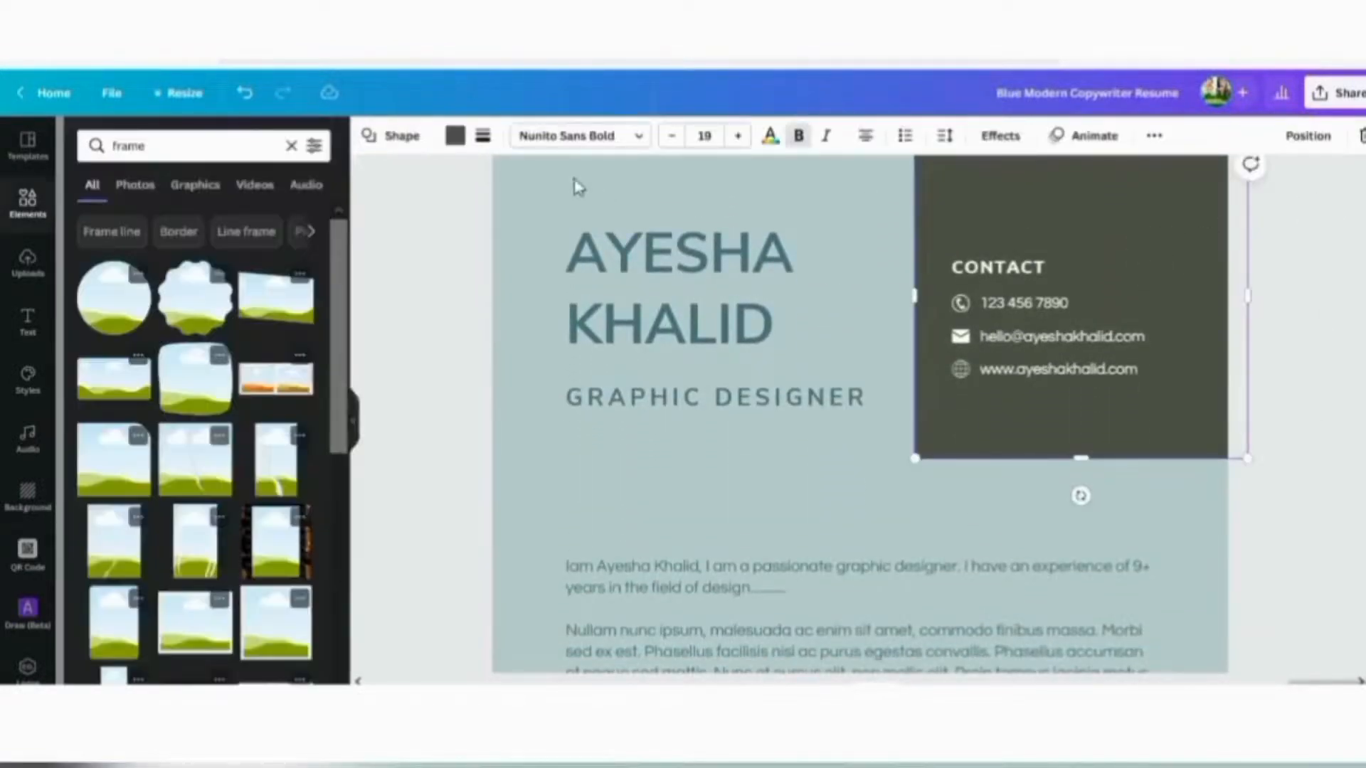
left_click(455, 135)
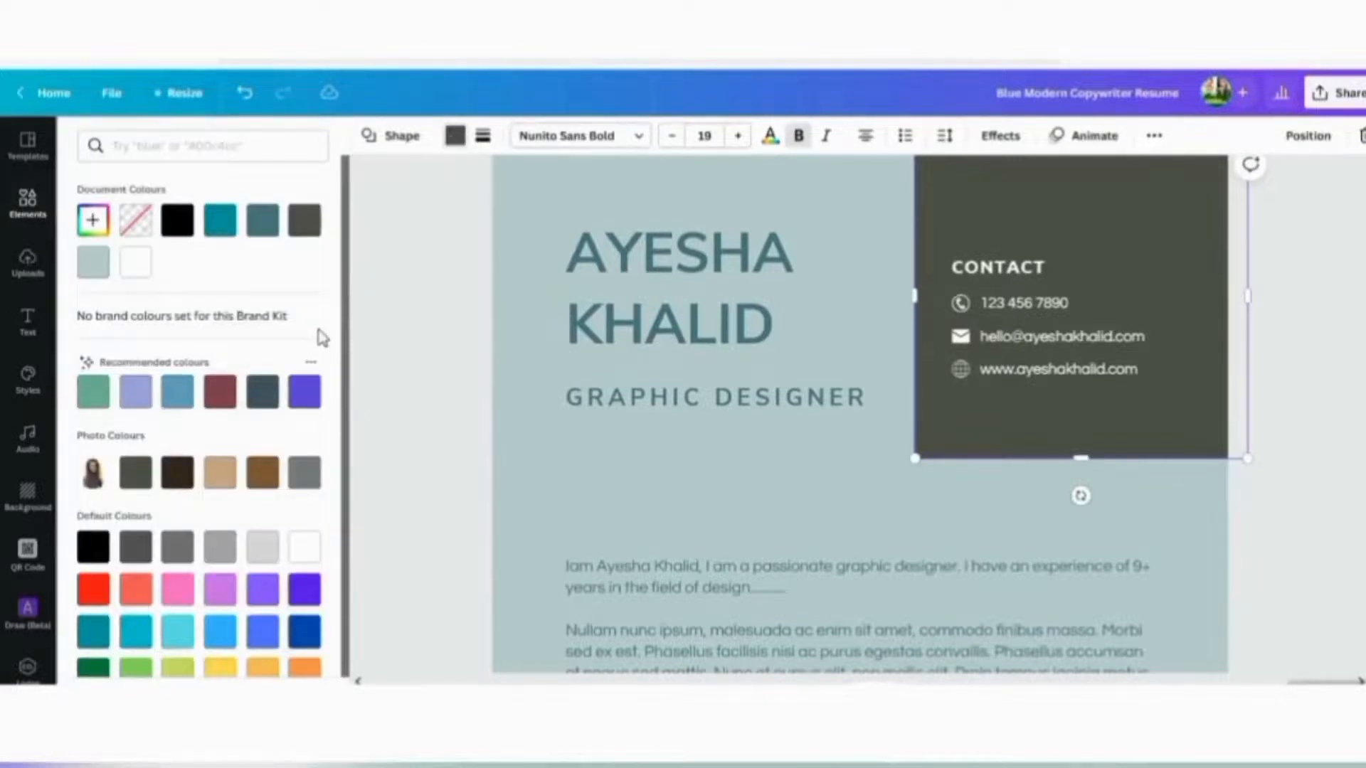
left_click(222, 230)
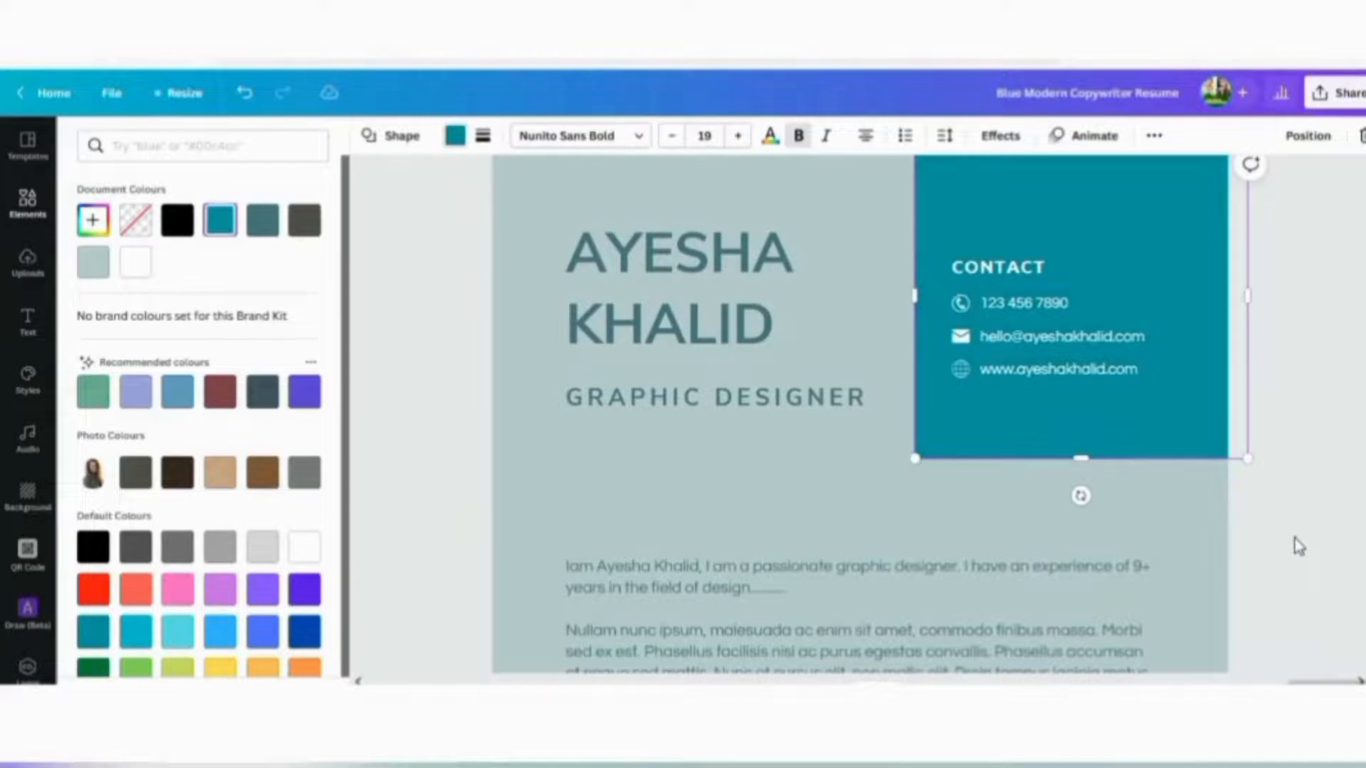
key("Escape")
key("Escape")
scroll(1315, 519, "up", 4)
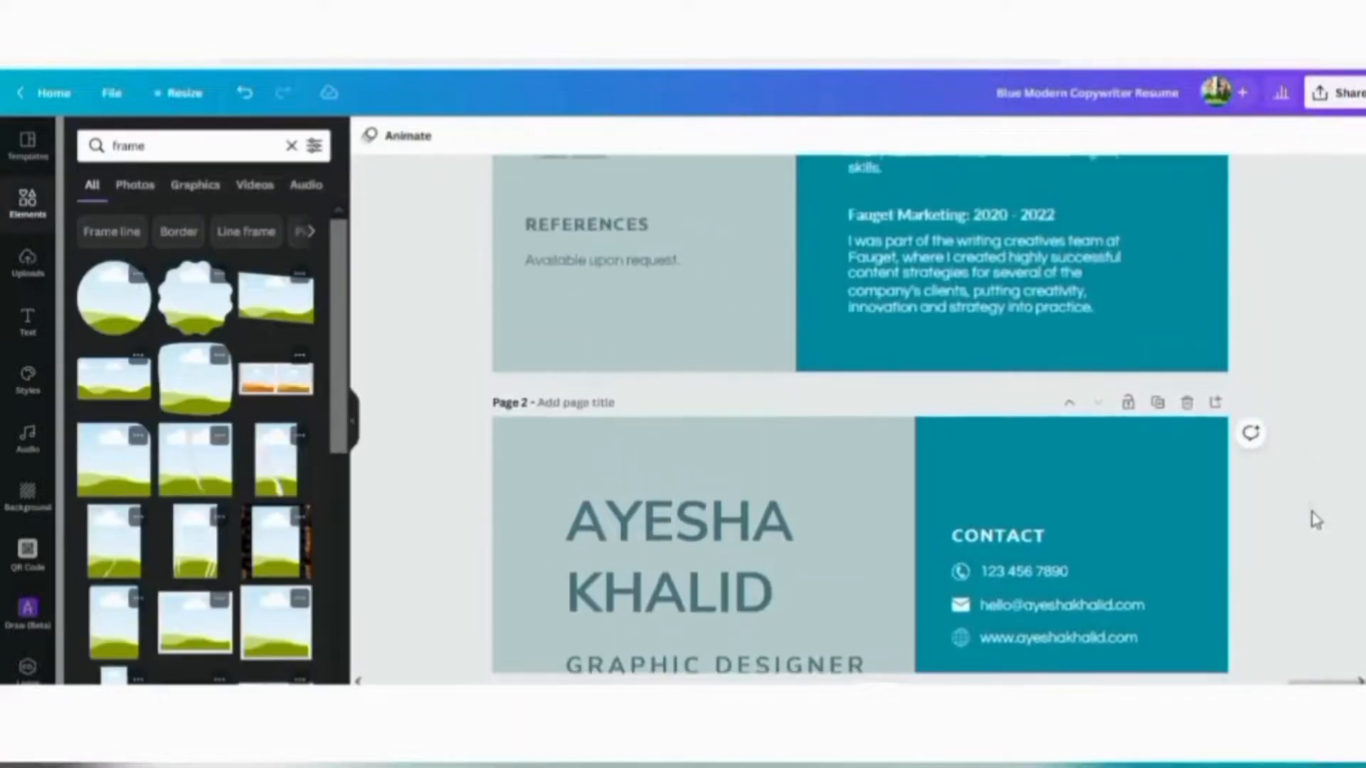
scroll(1315, 519, "up", 10)
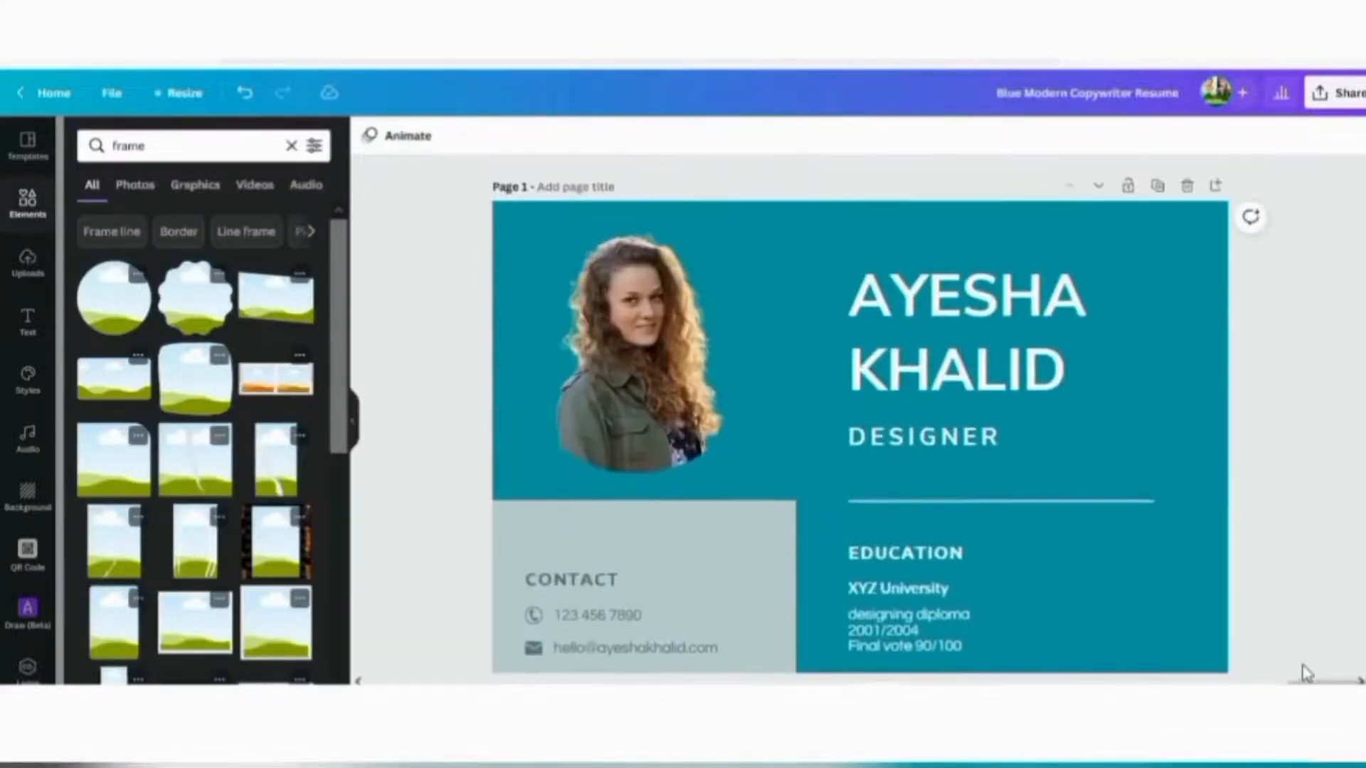
scroll(1296, 411, "down", 2)
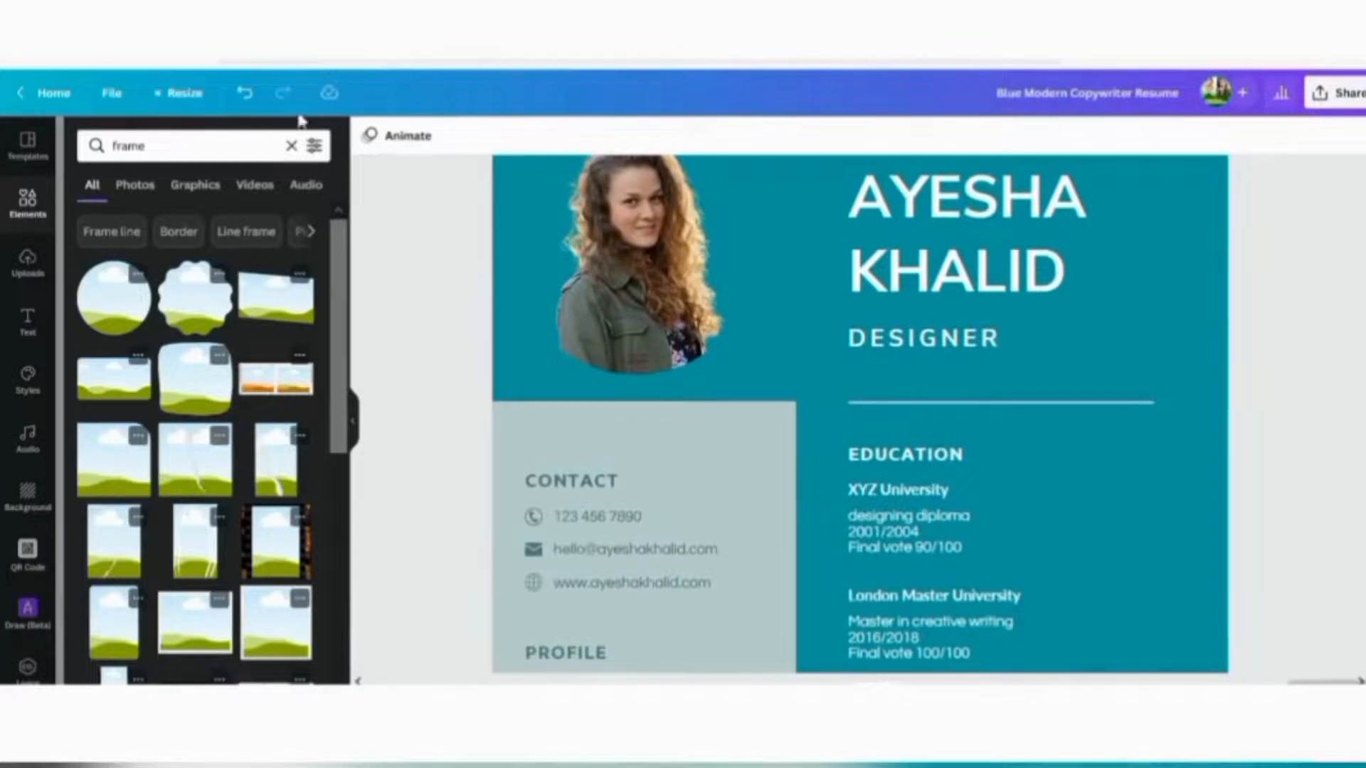
Add a pale grey-blue circle from Lines & Shapes and tuck it into page 1's top-right corner
left_click(291, 146)
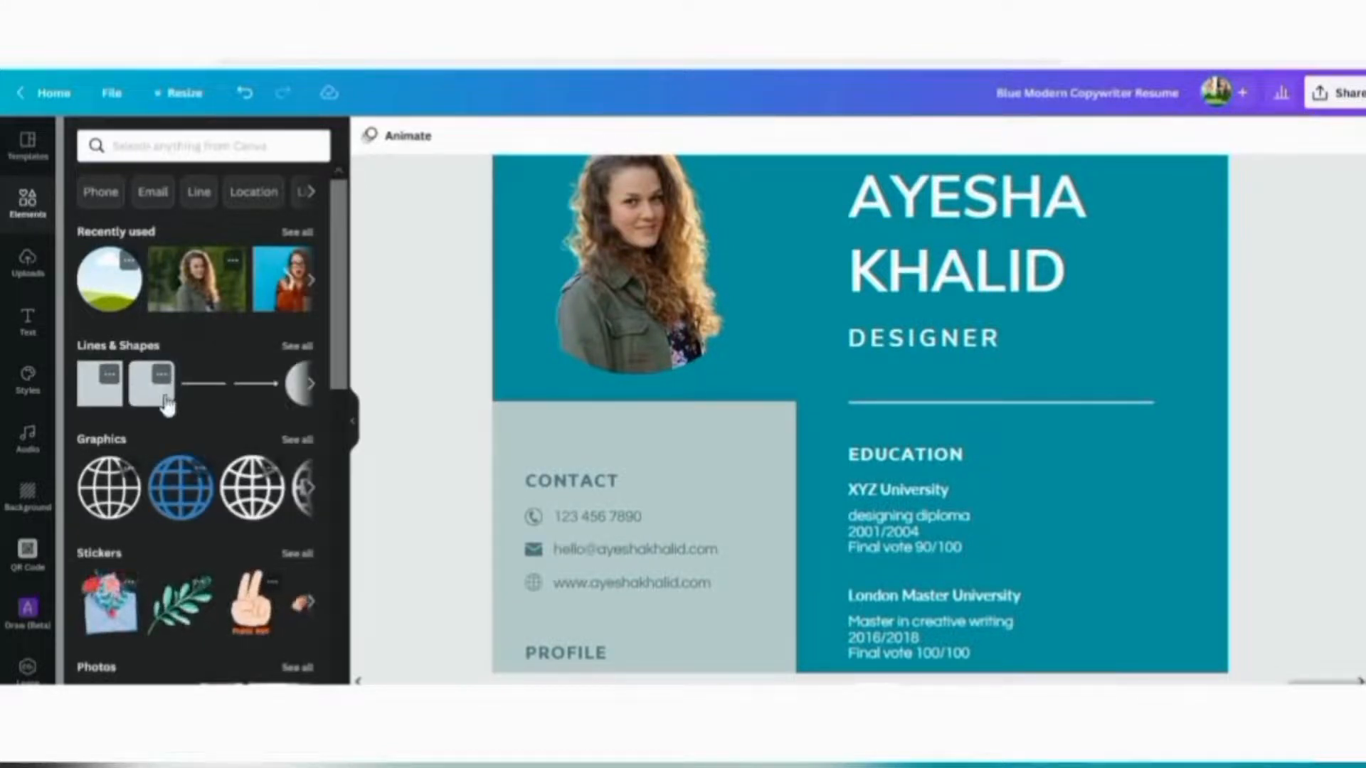
left_click(313, 389)
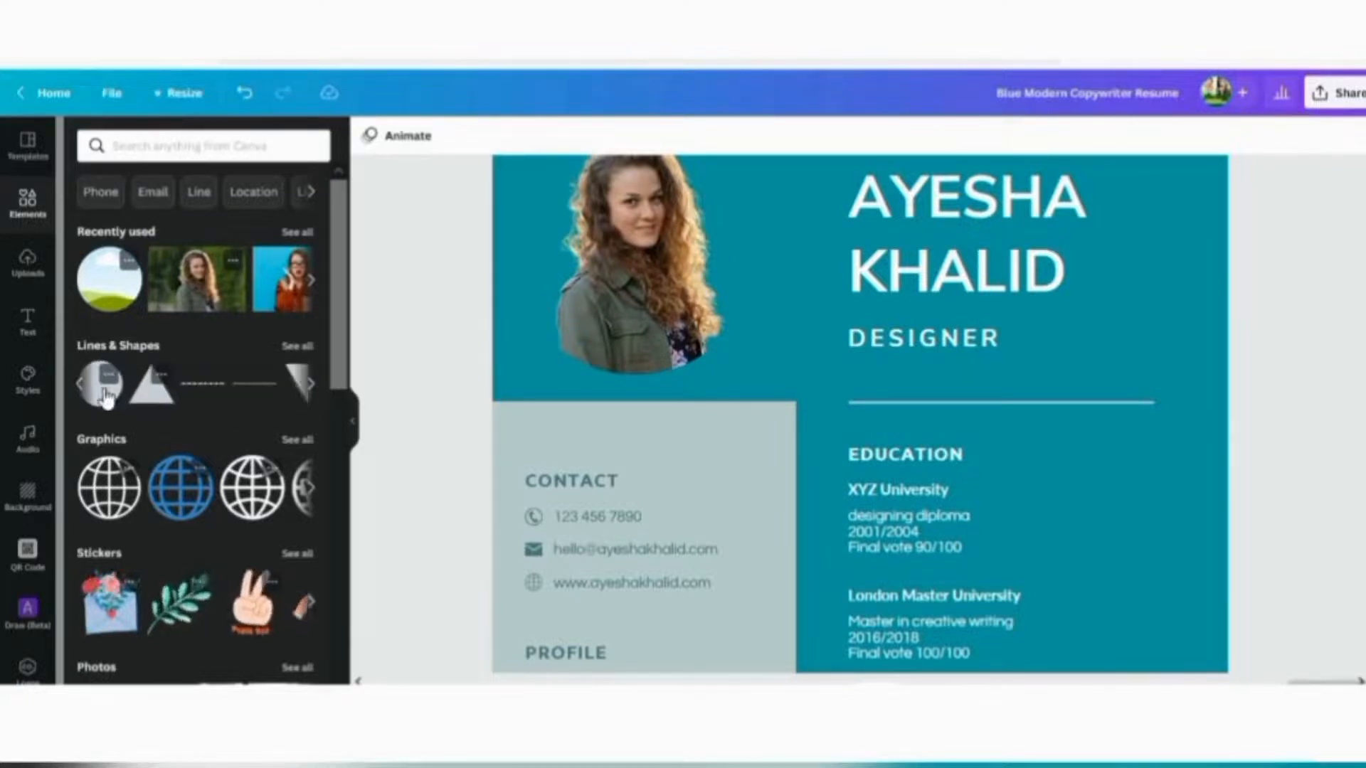
left_click(105, 399)
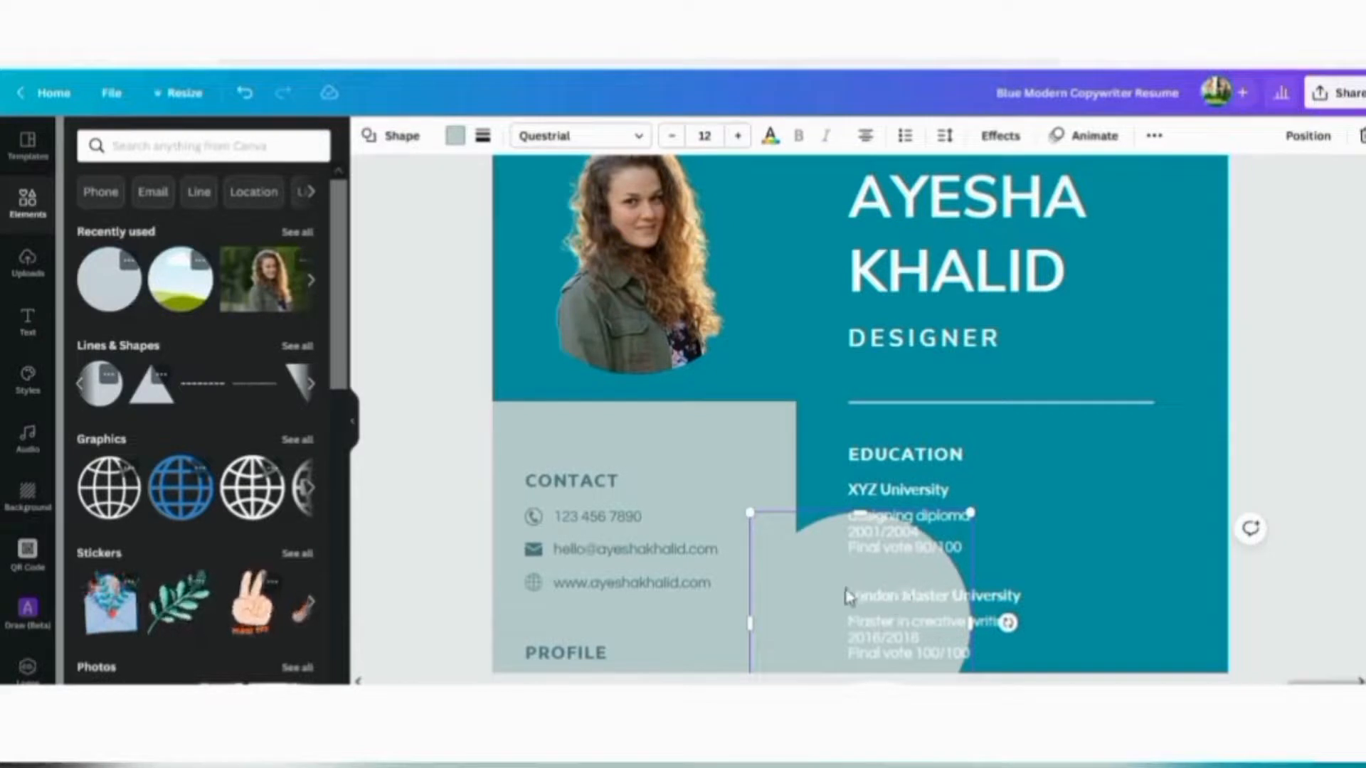
left_click_drag(847, 596, 1263, 392)
scroll(907, 313, "up", 1)
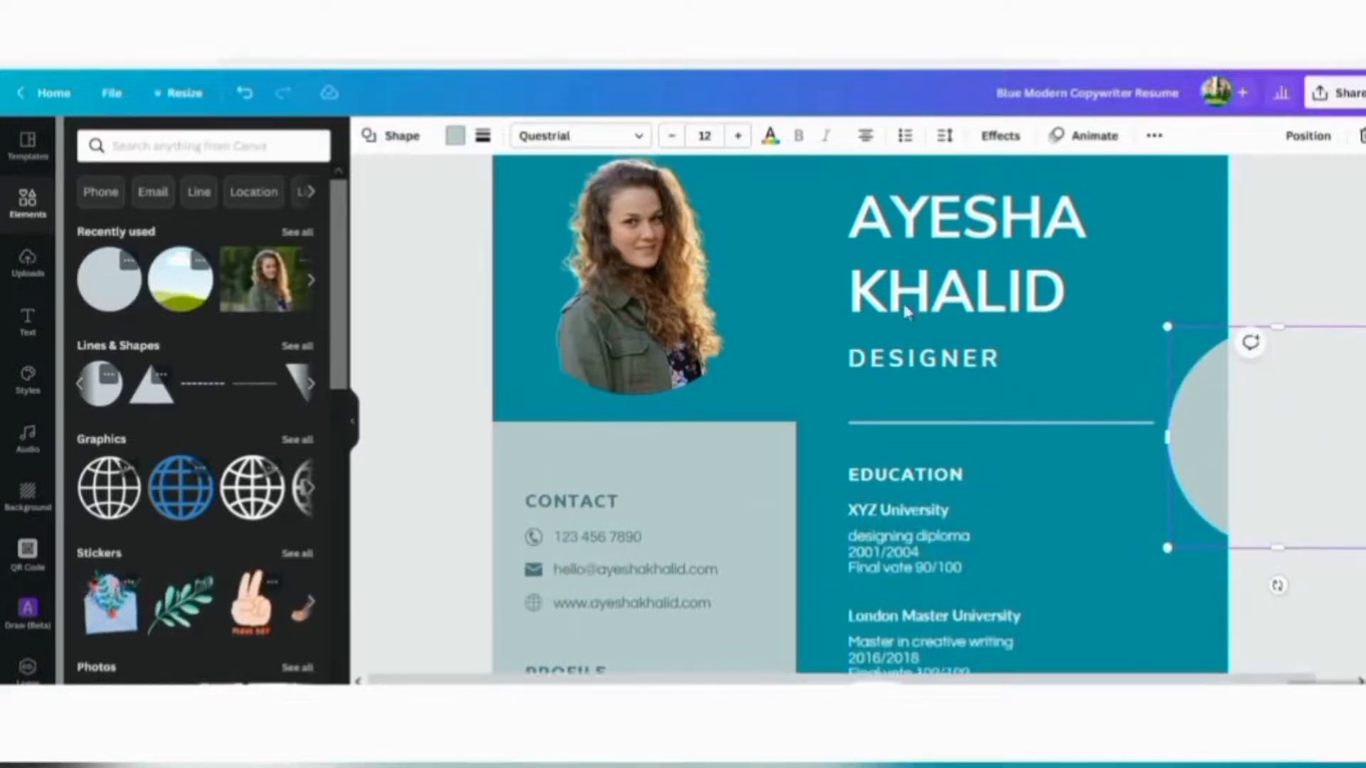
scroll(907, 313, "up", 1)
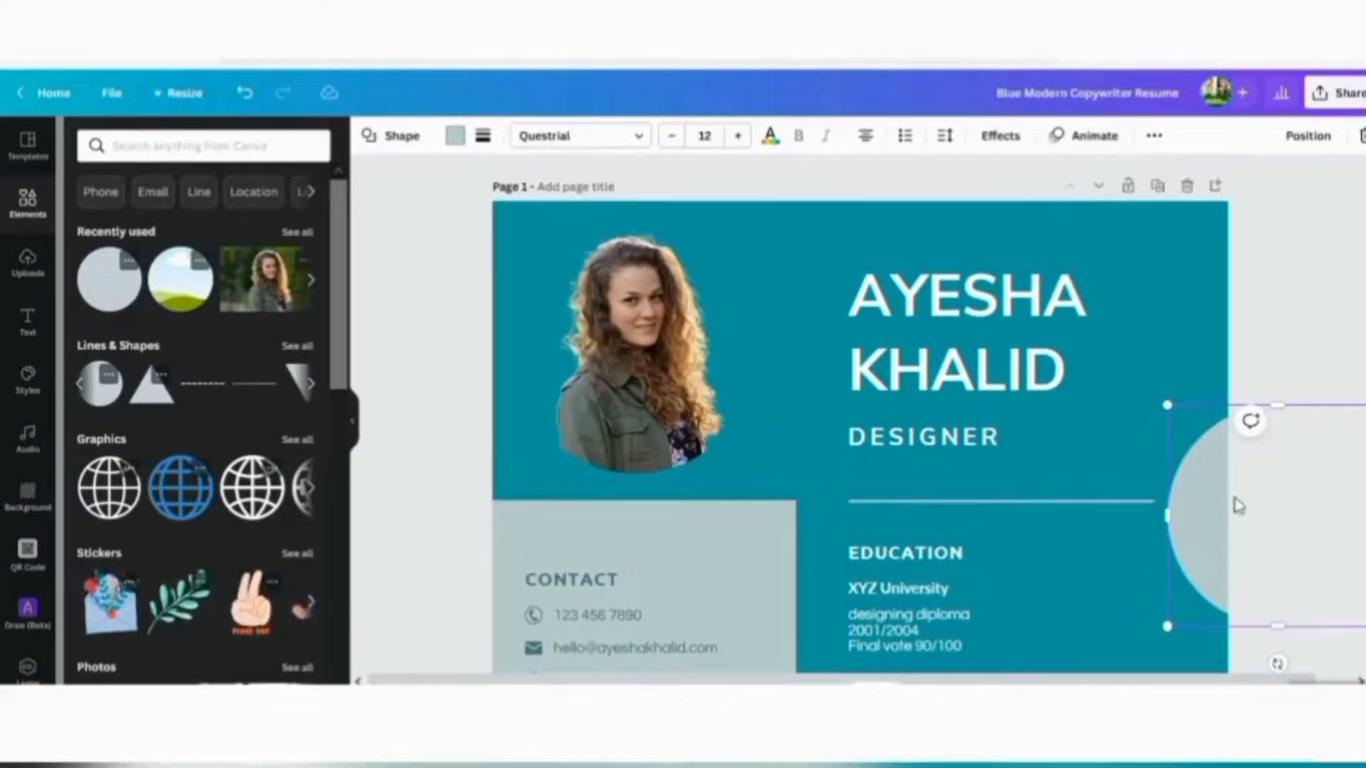
left_click_drag(1239, 506, 1192, 220)
left_click(1313, 432)
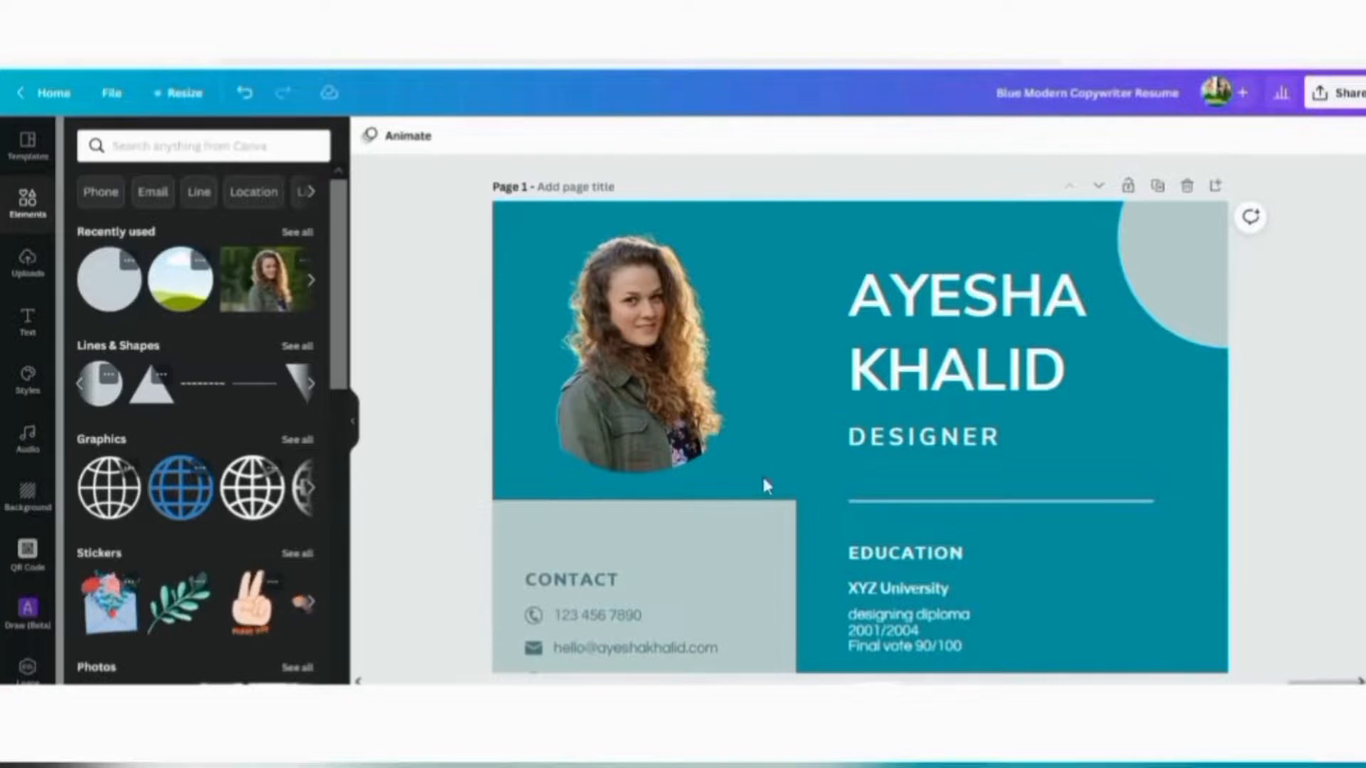
scroll(882, 328, "down", 10)
scroll(975, 493, "up", 10)
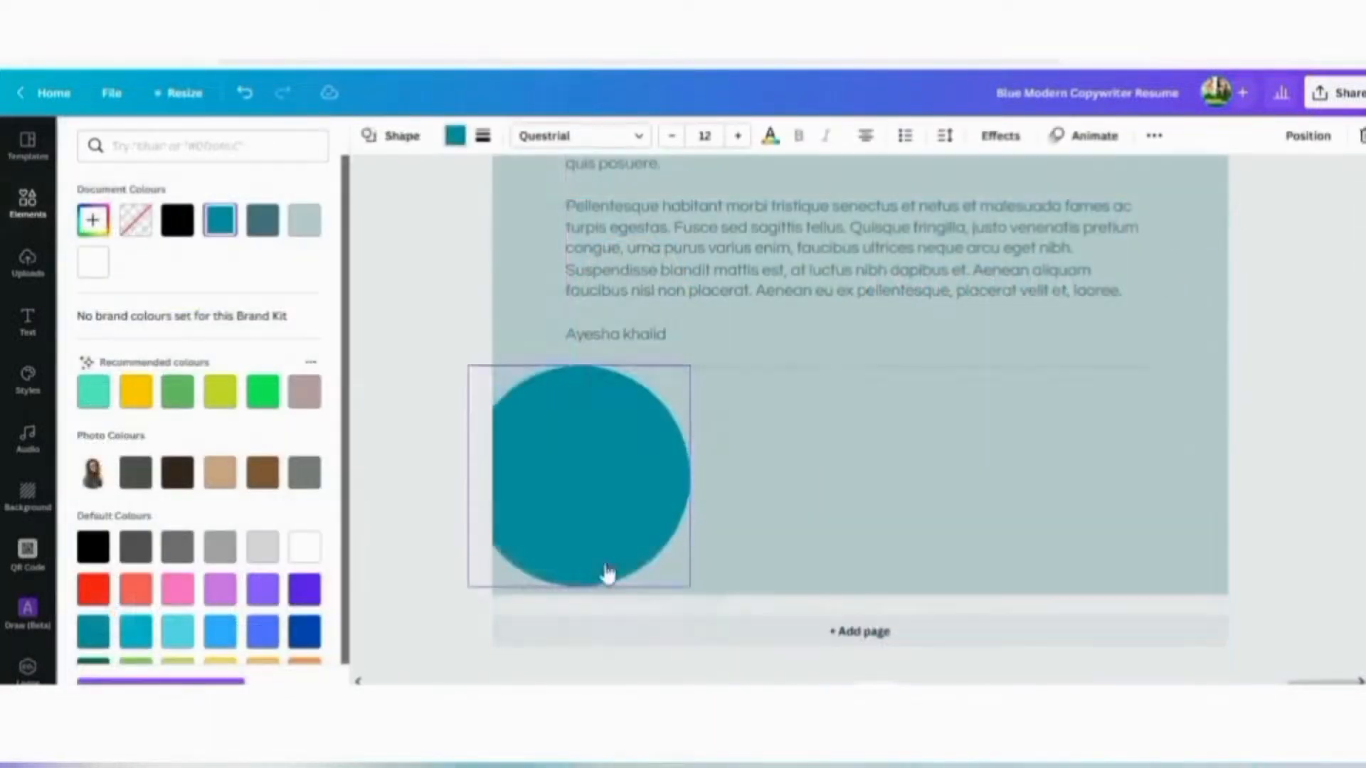
Move the teal circle into page 2's bottom-left corner so only a quarter shows
left_click_drag(604, 570, 584, 633)
left_click(1301, 353)
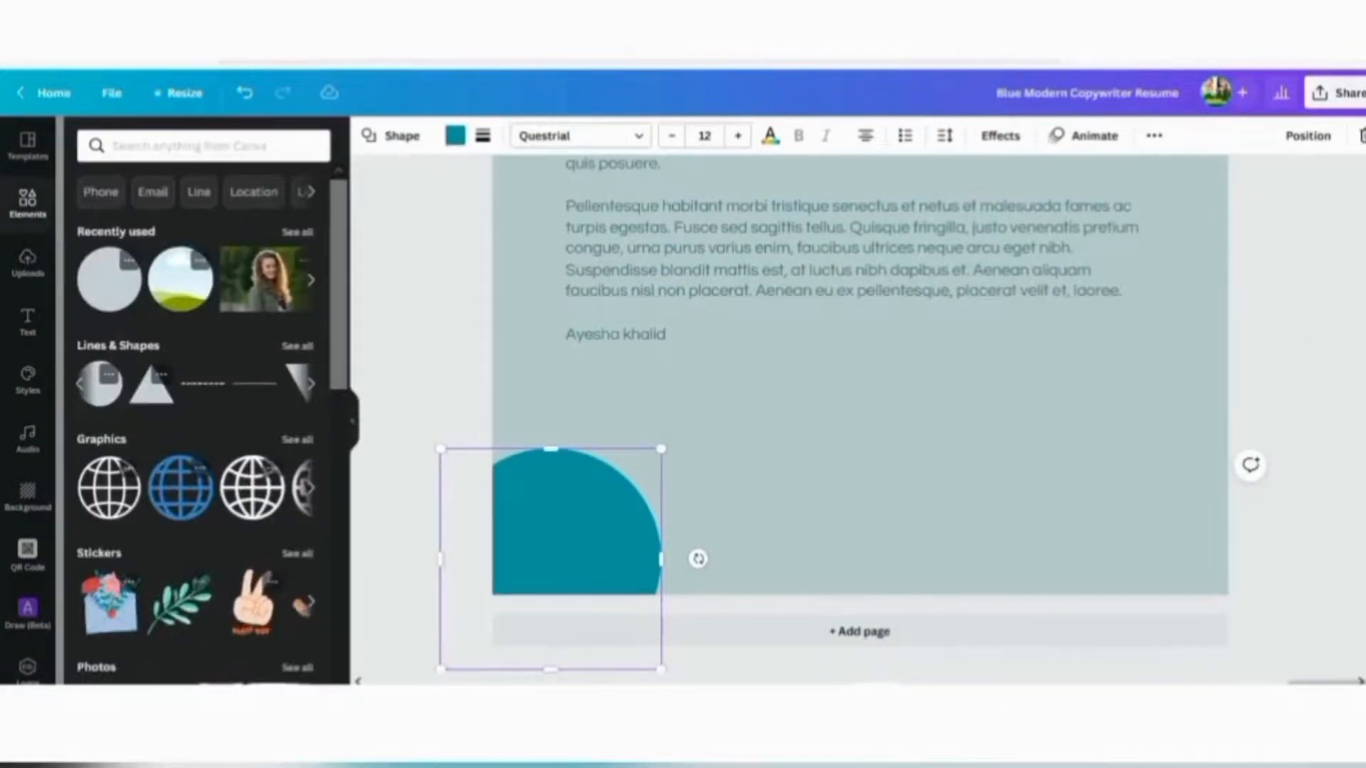
scroll(1281, 356, "up", 10)
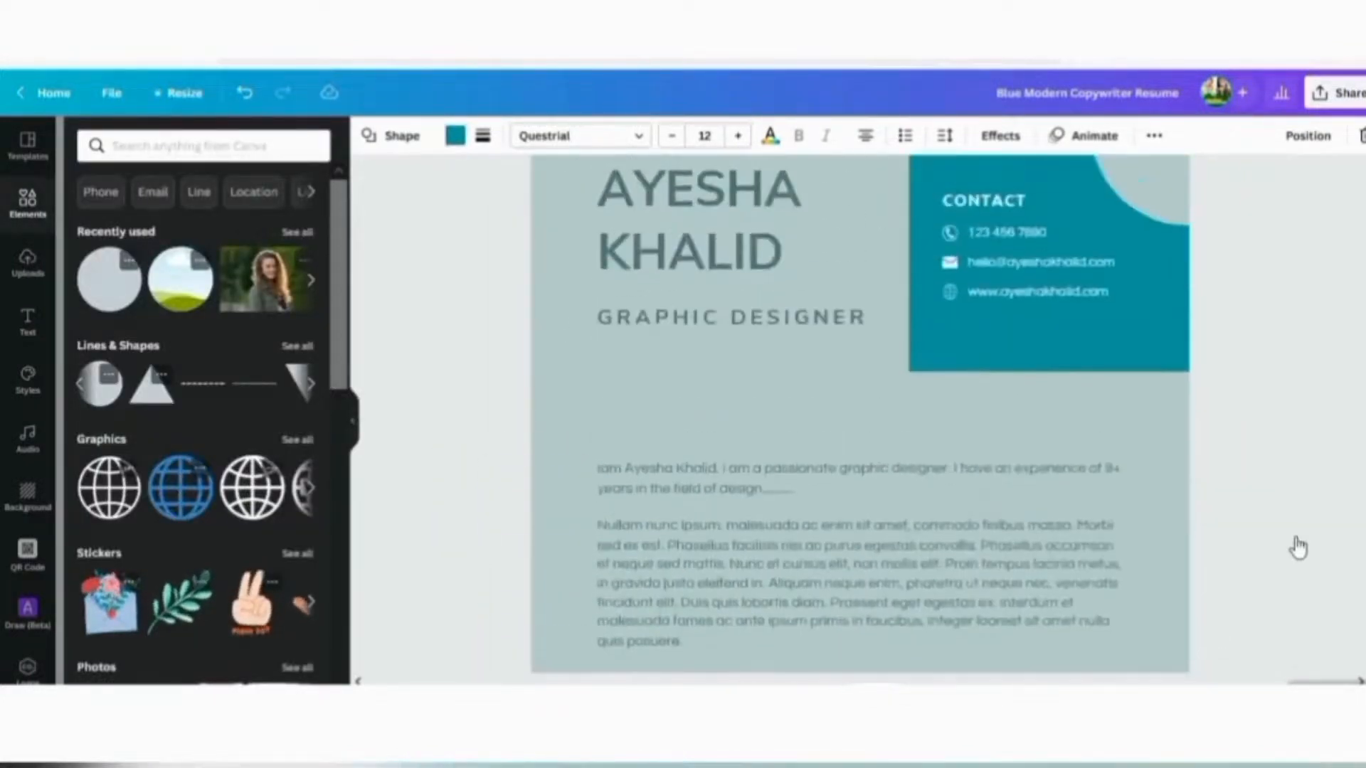
scroll(1306, 507, "up", 5)
scroll(1281, 418, "down", 3)
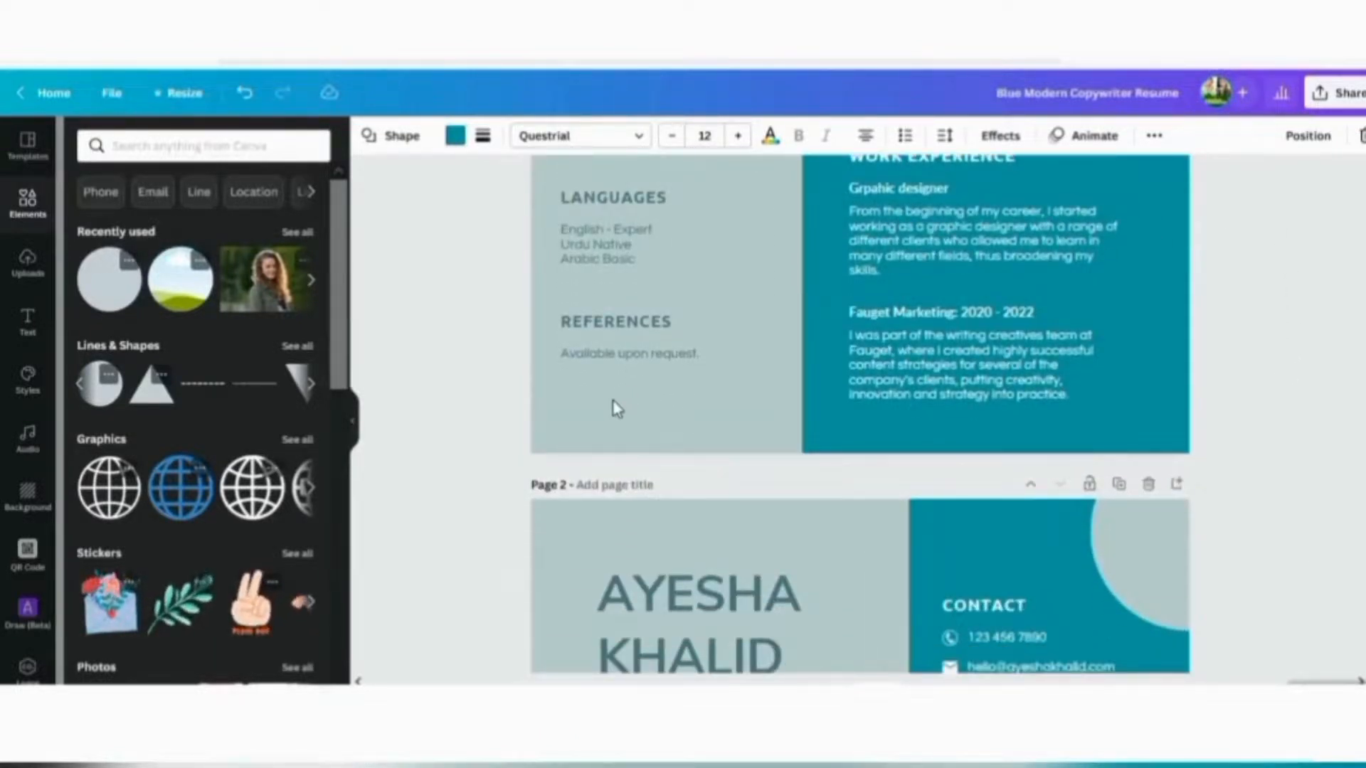
scroll(1281, 275, "down", 12)
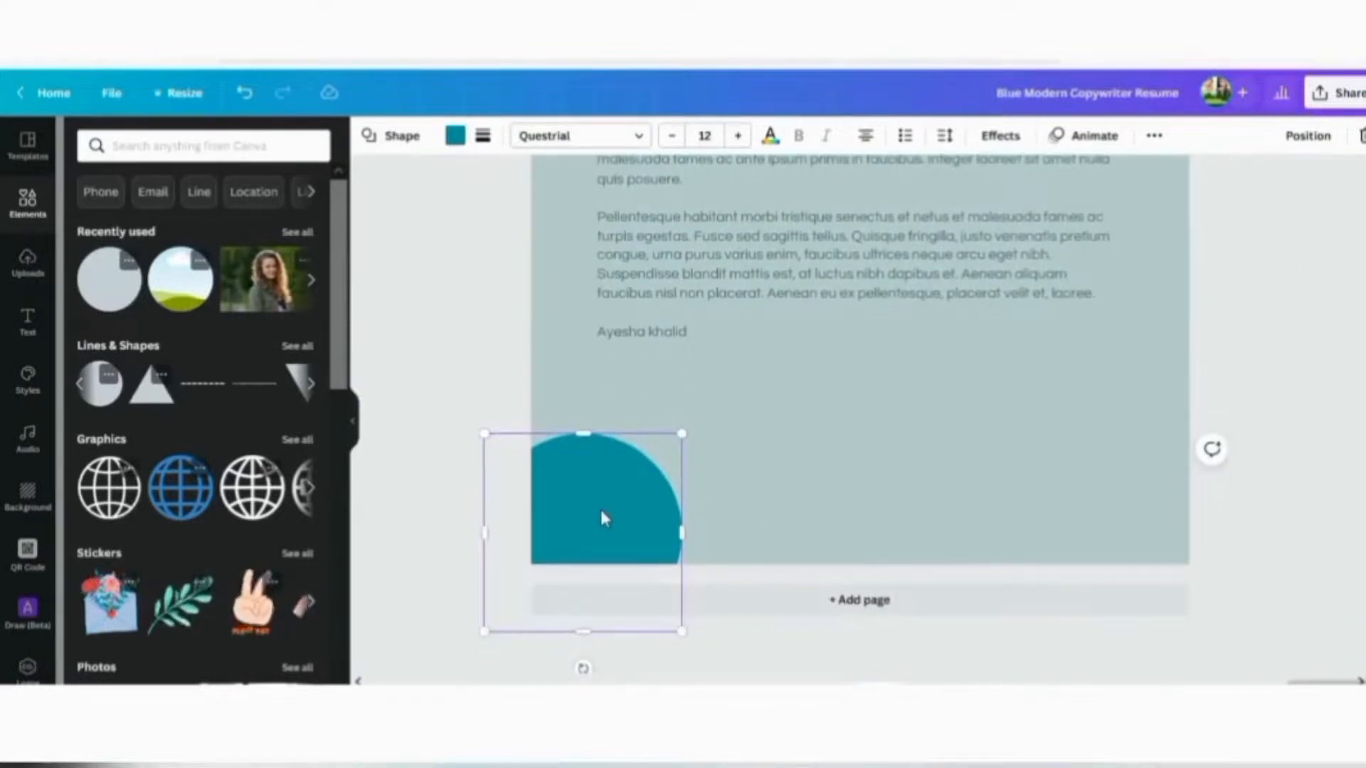
scroll(1281, 498, "up", 12)
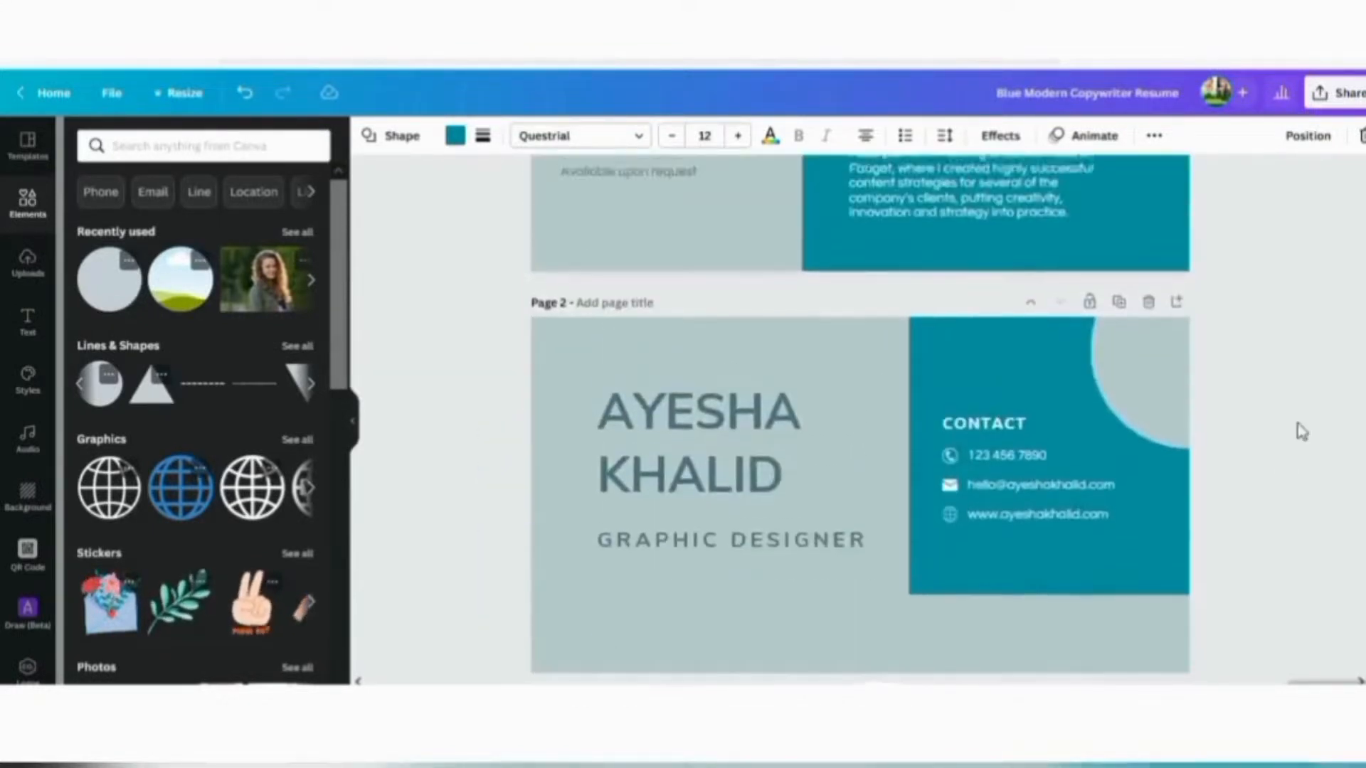
Paste a teal circle copy into page 1's bottom-left corner and shift References up above it
key("ctrl+v")
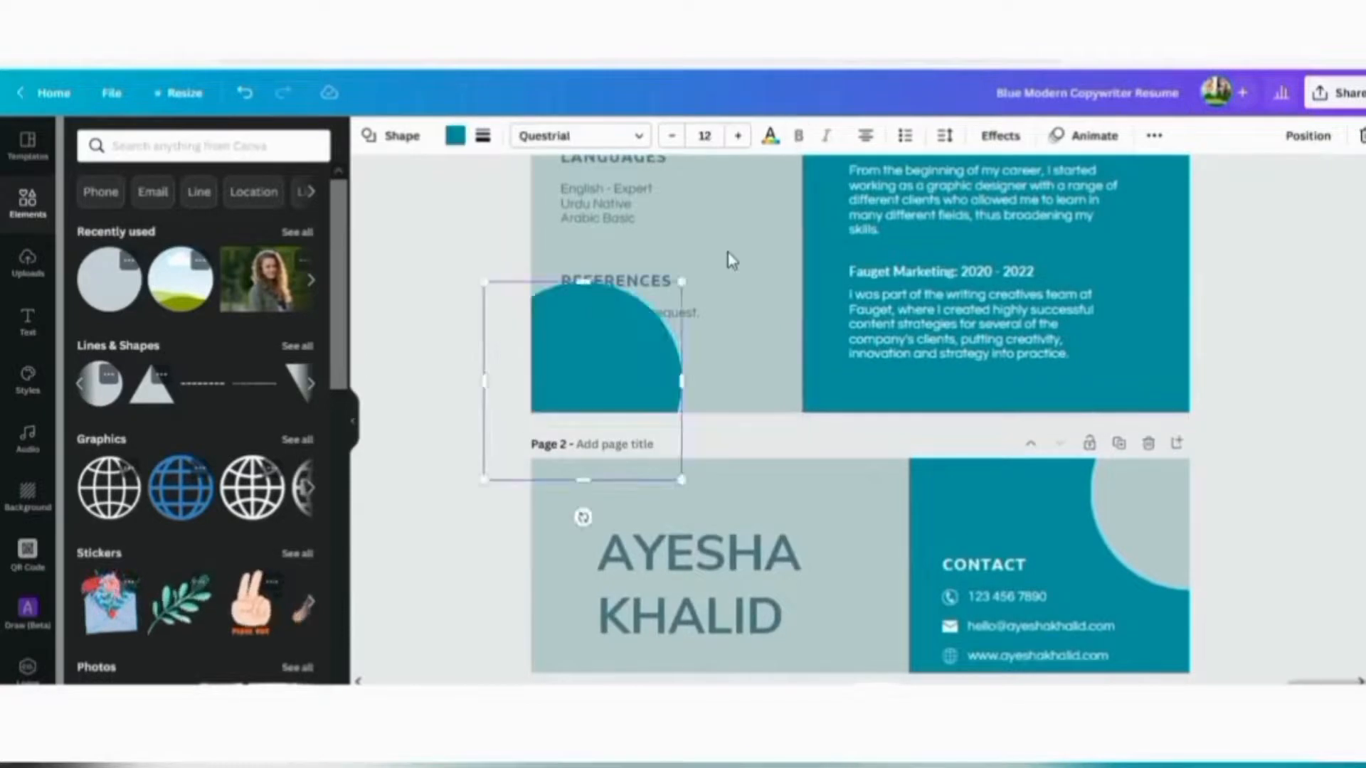
left_click_drag(618, 340, 595, 384)
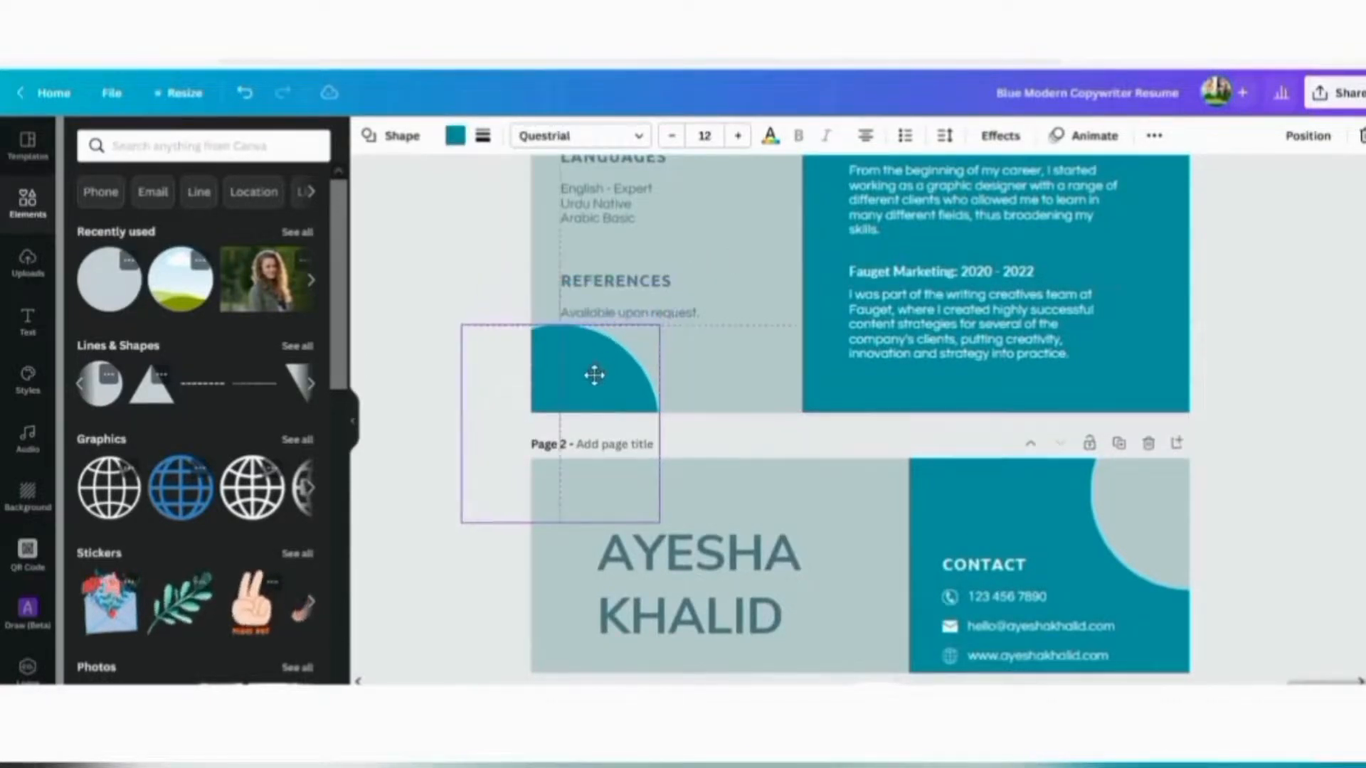
left_click(626, 304)
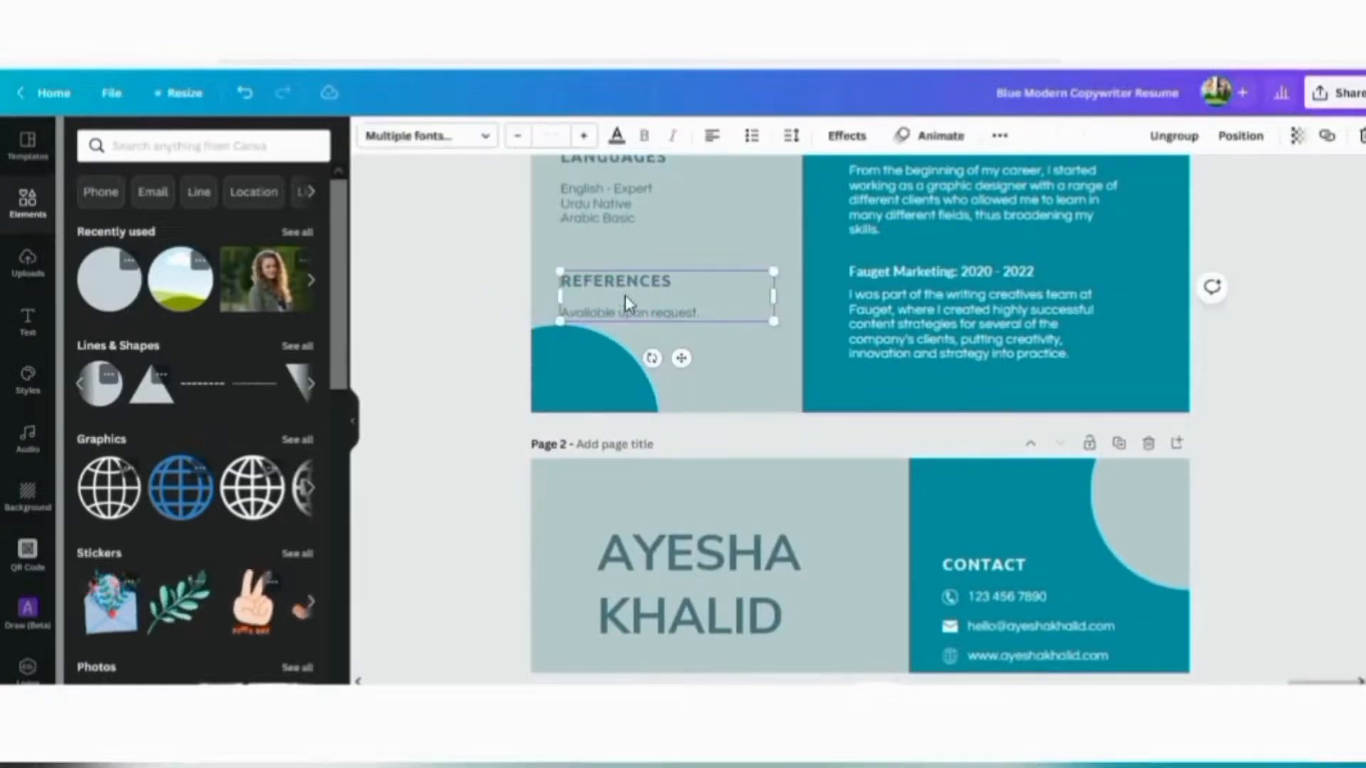
left_click_drag(626, 304, 624, 274)
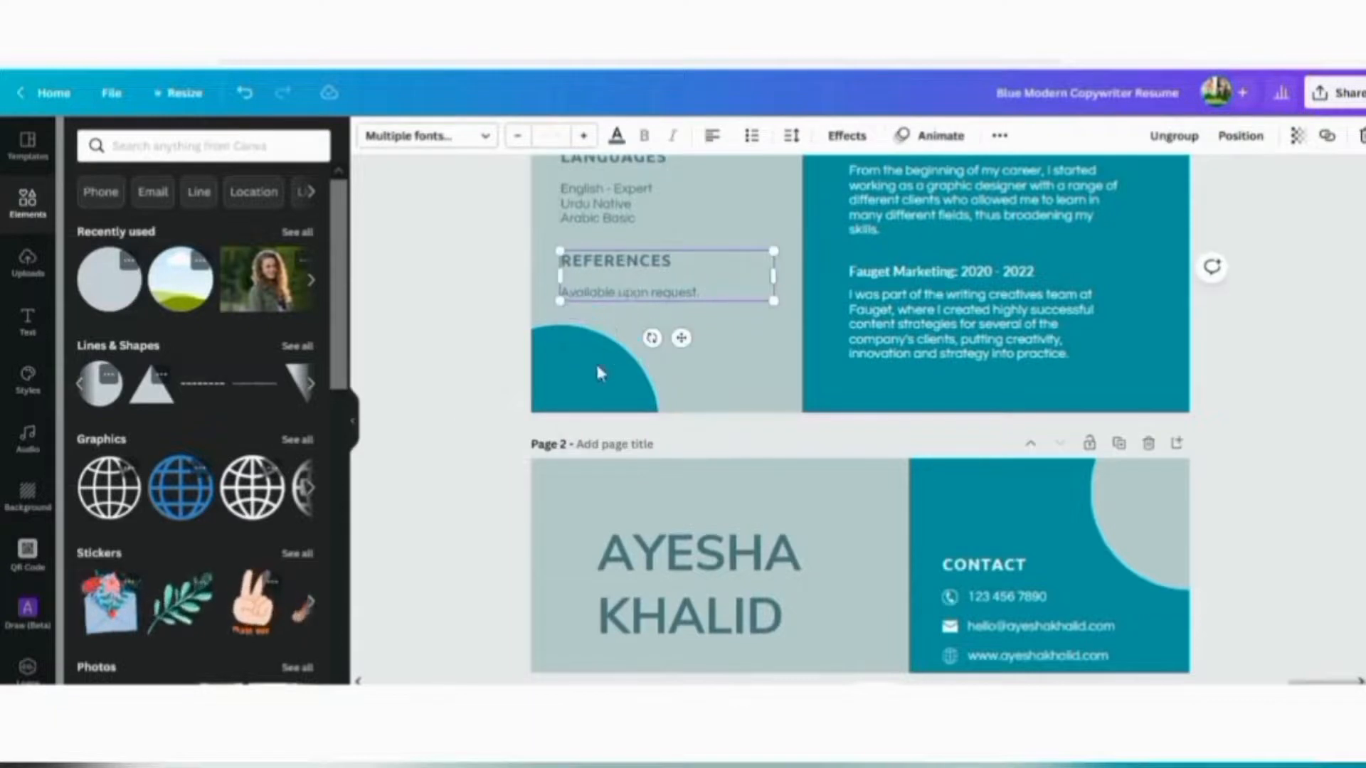
left_click(1229, 436)
scroll(1280, 455, "up", 5)
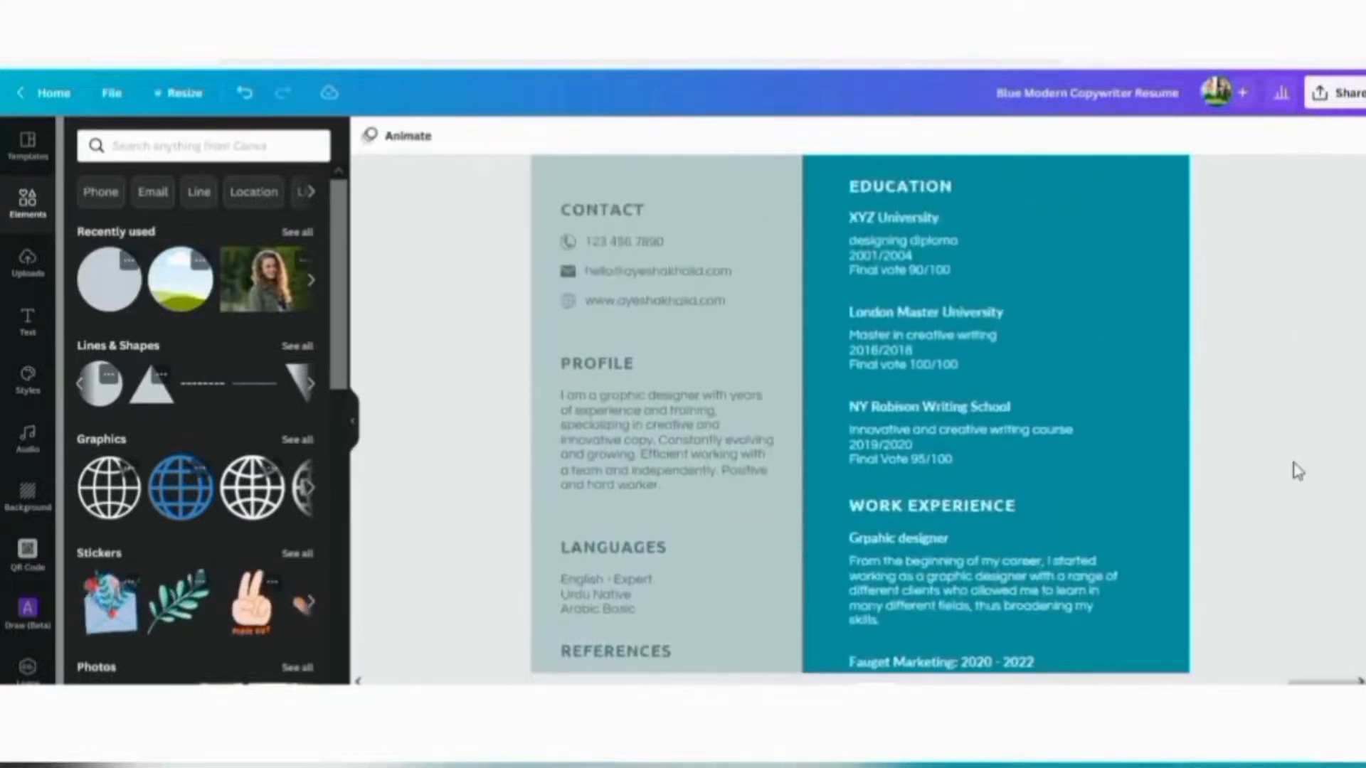
scroll(1298, 472, "up", 5)
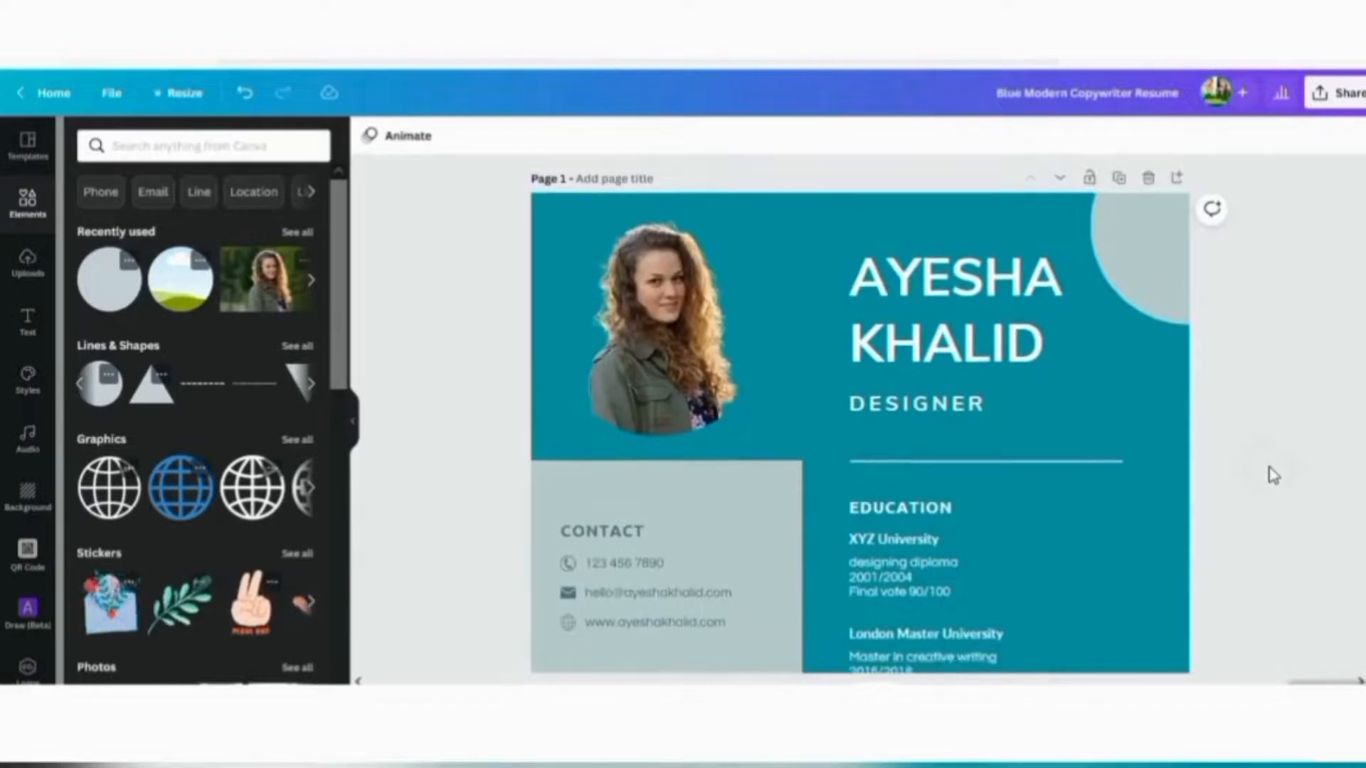
scroll(1273, 475, "down", 5)
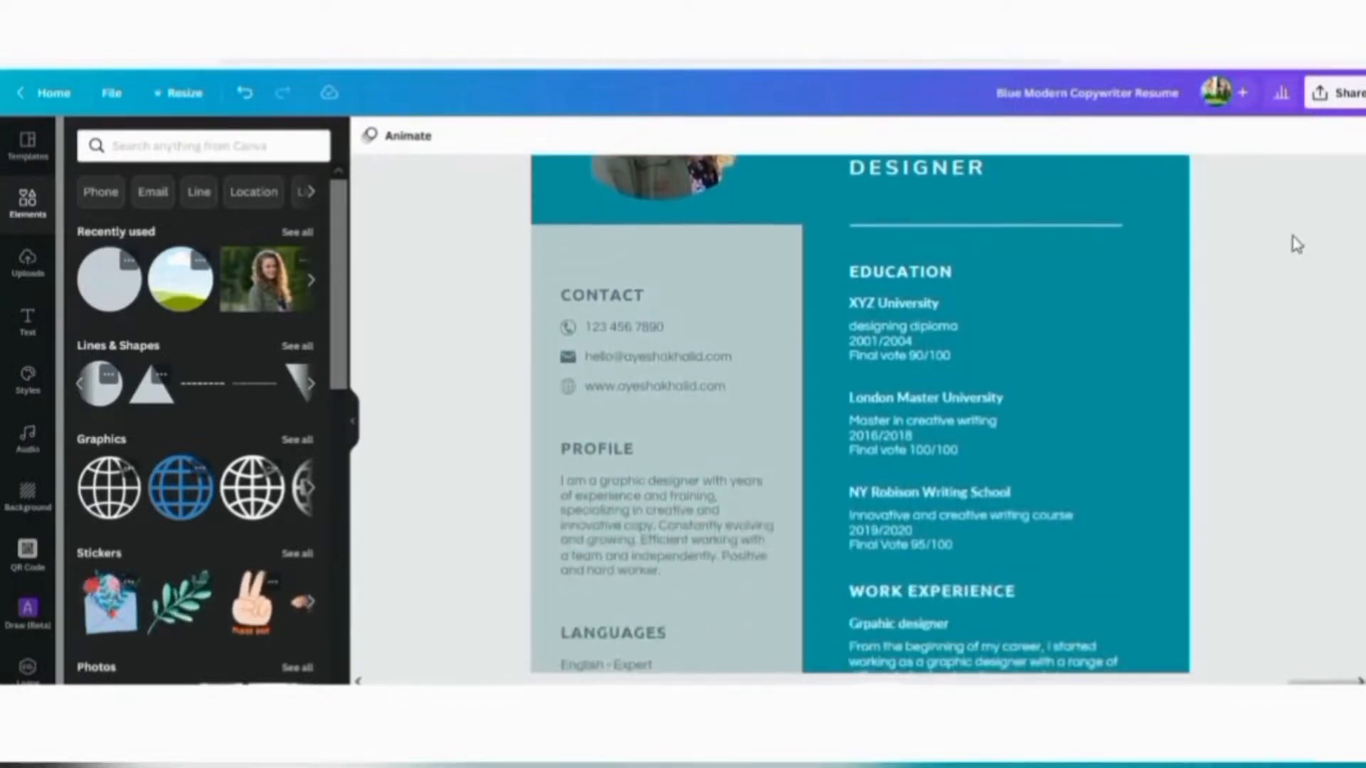
scroll(1296, 244, "down", 4)
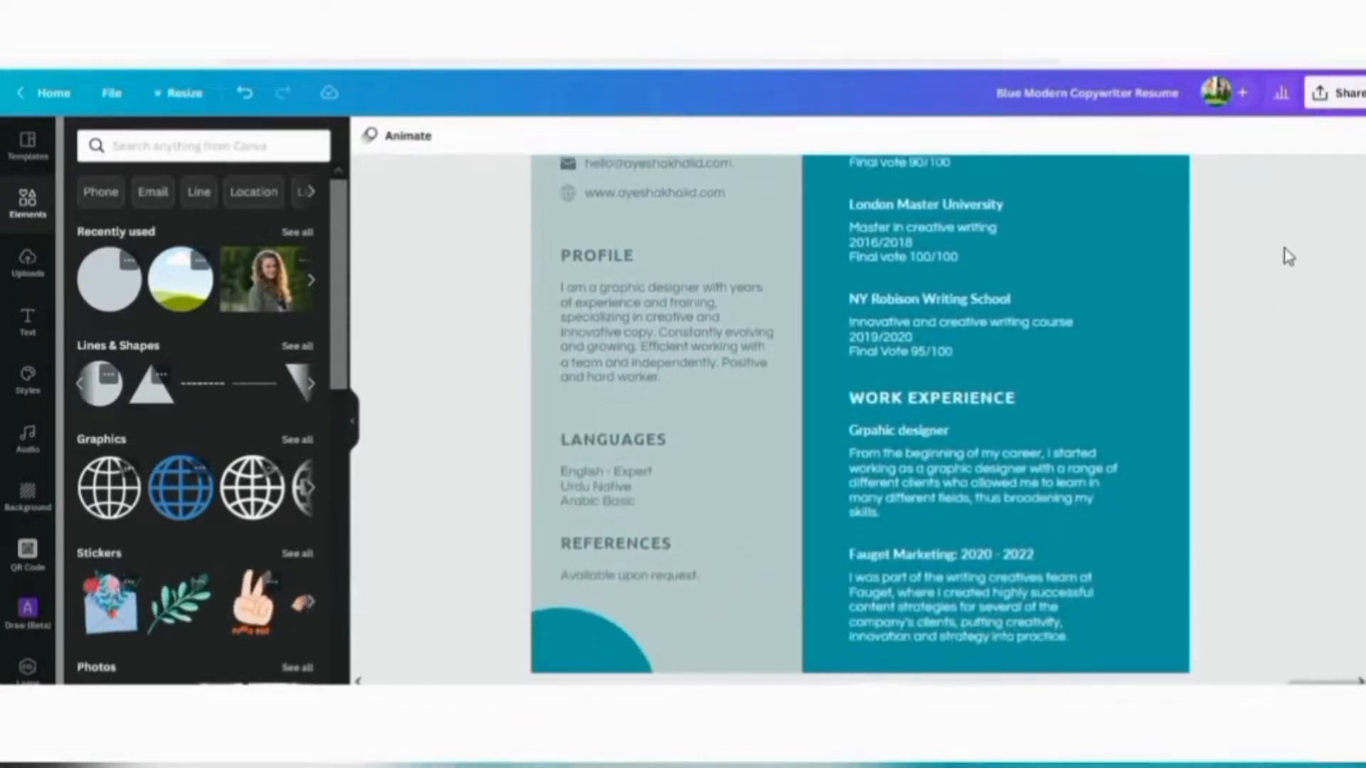
scroll(1286, 242, "down", 1)
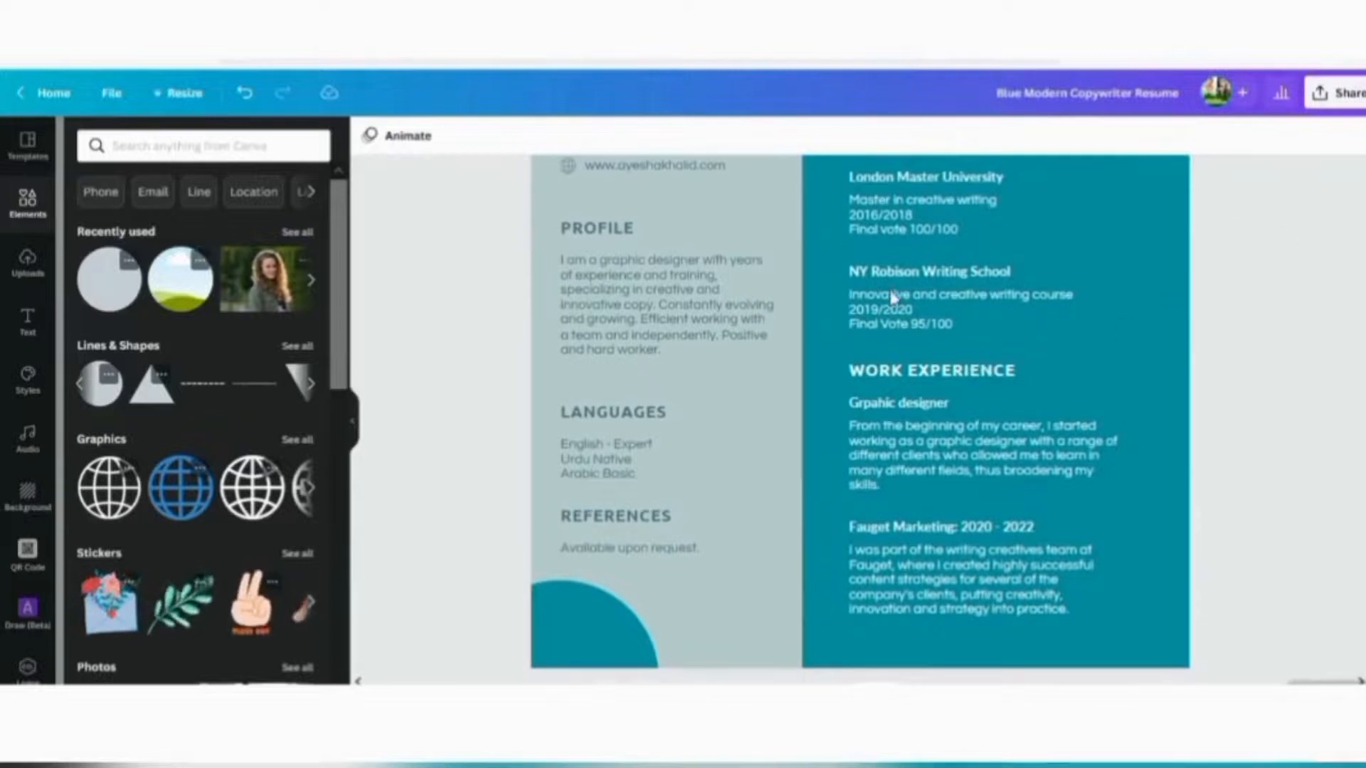
Switch the PROFILE heading to League Spartan and apply it to all Ubuntu text
left_click(609, 237)
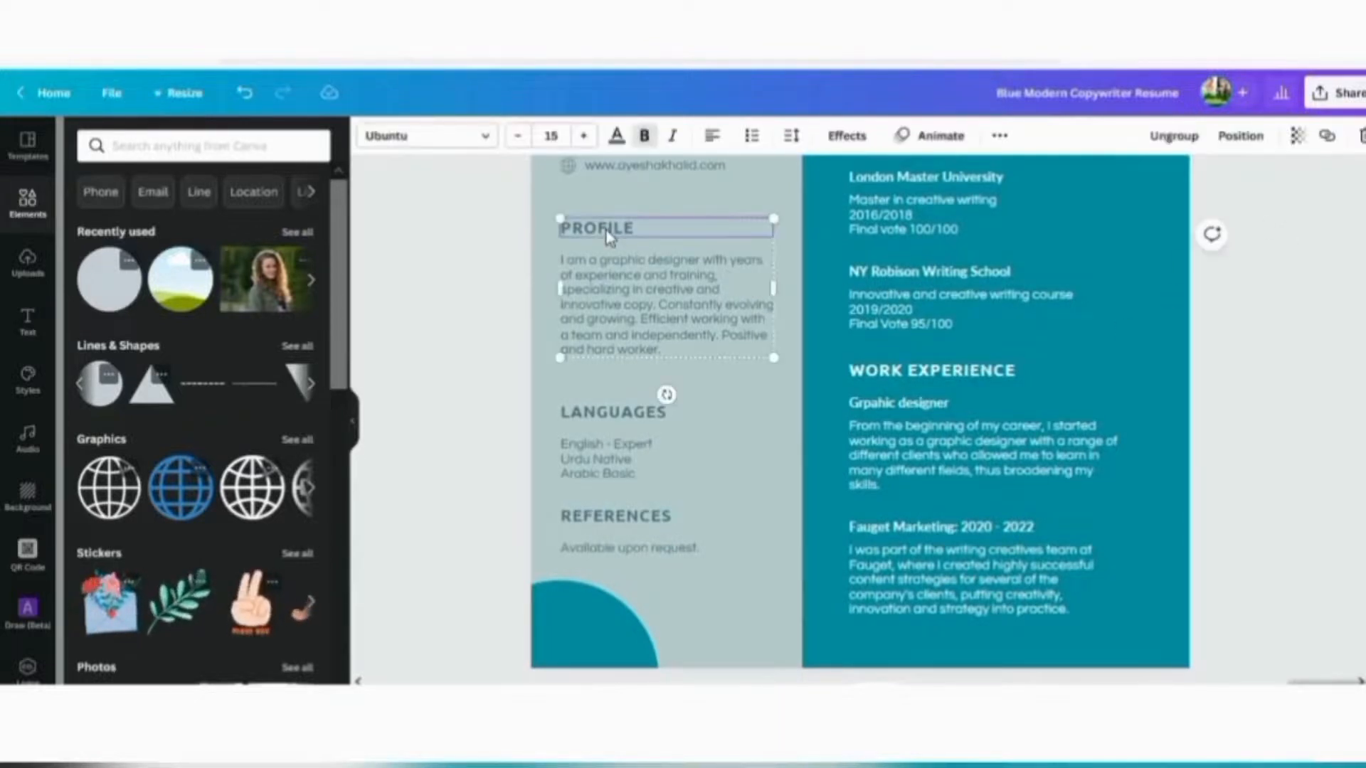
double_click(612, 237)
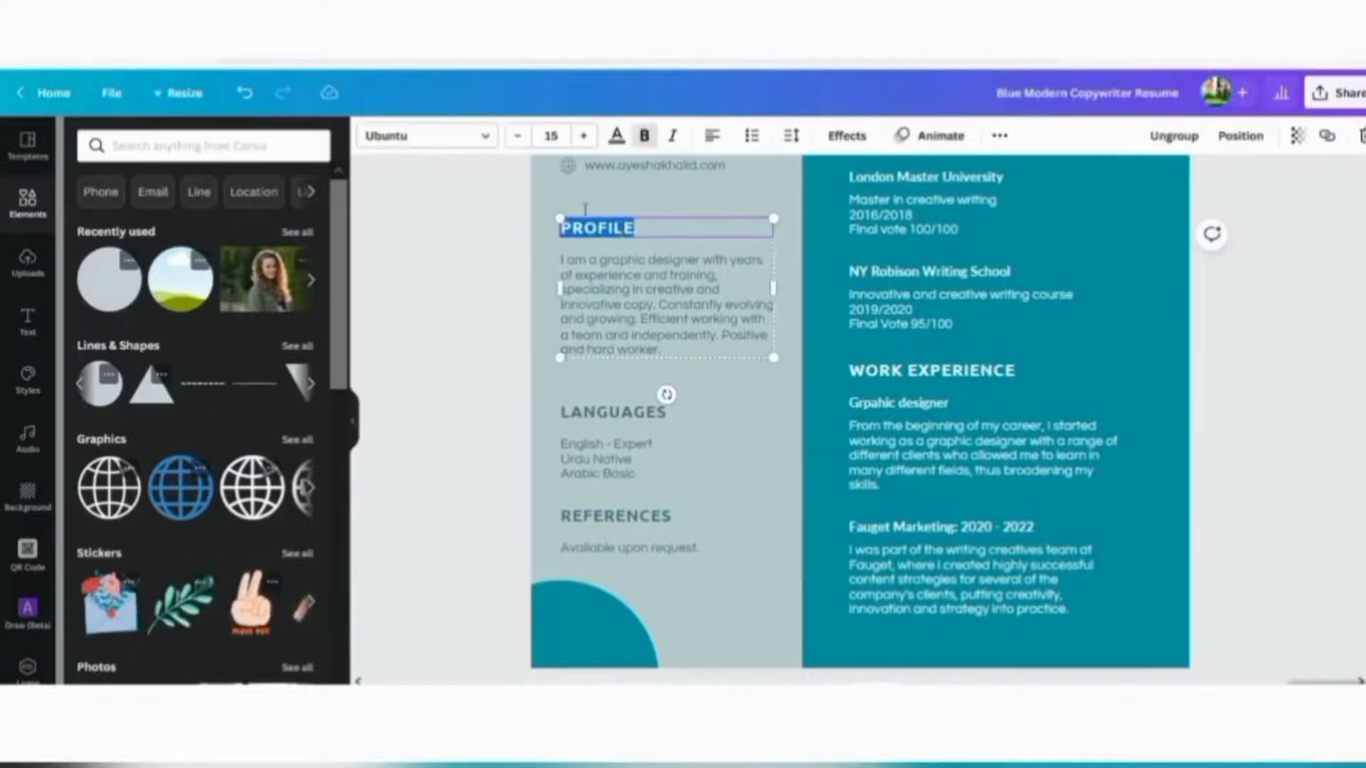
left_click(486, 142)
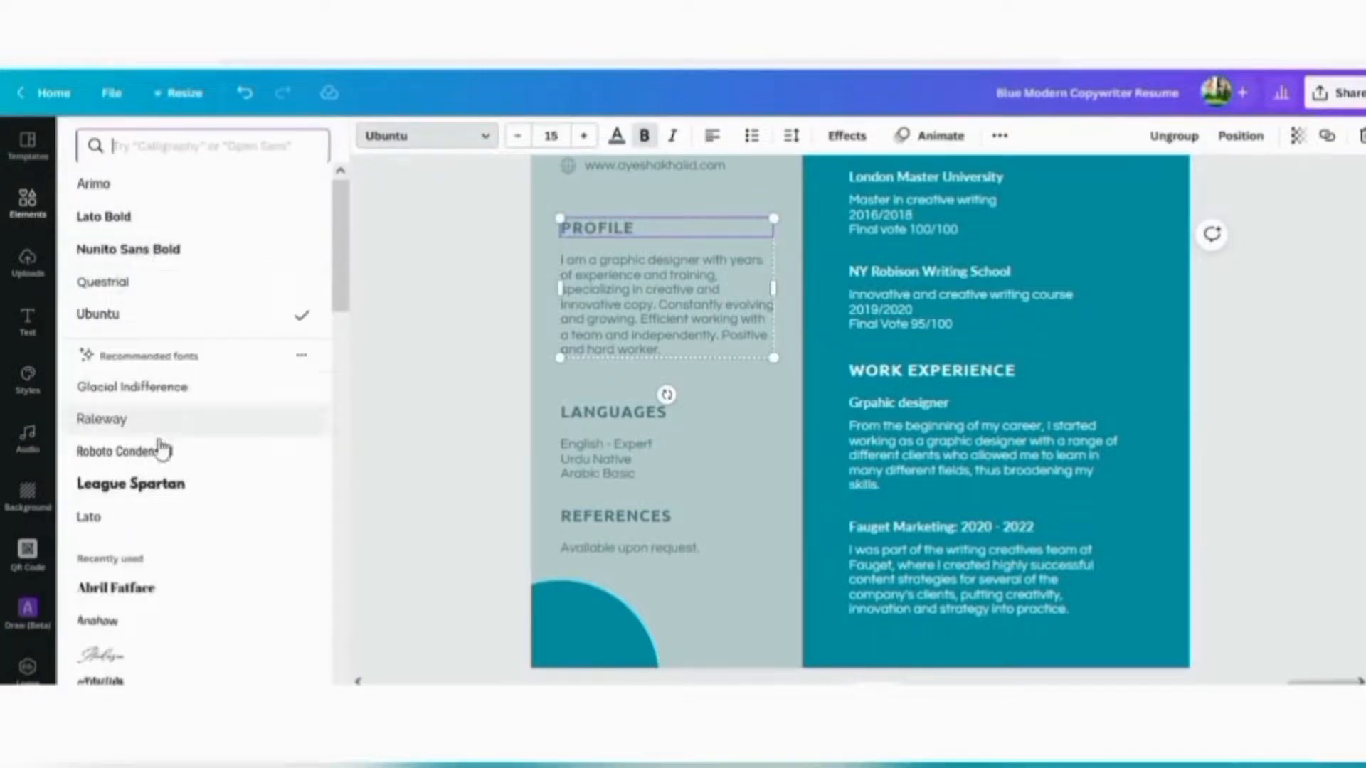
left_click(162, 499)
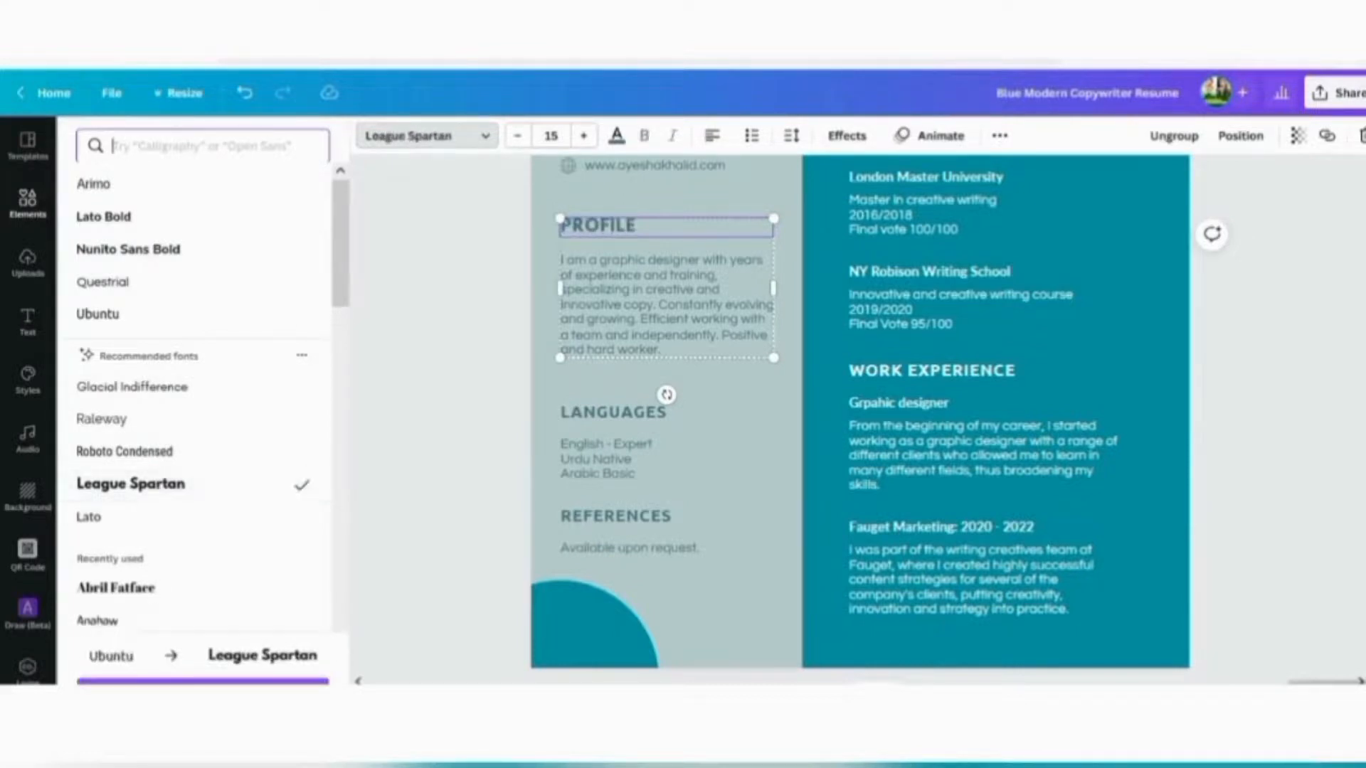
left_click(203, 655)
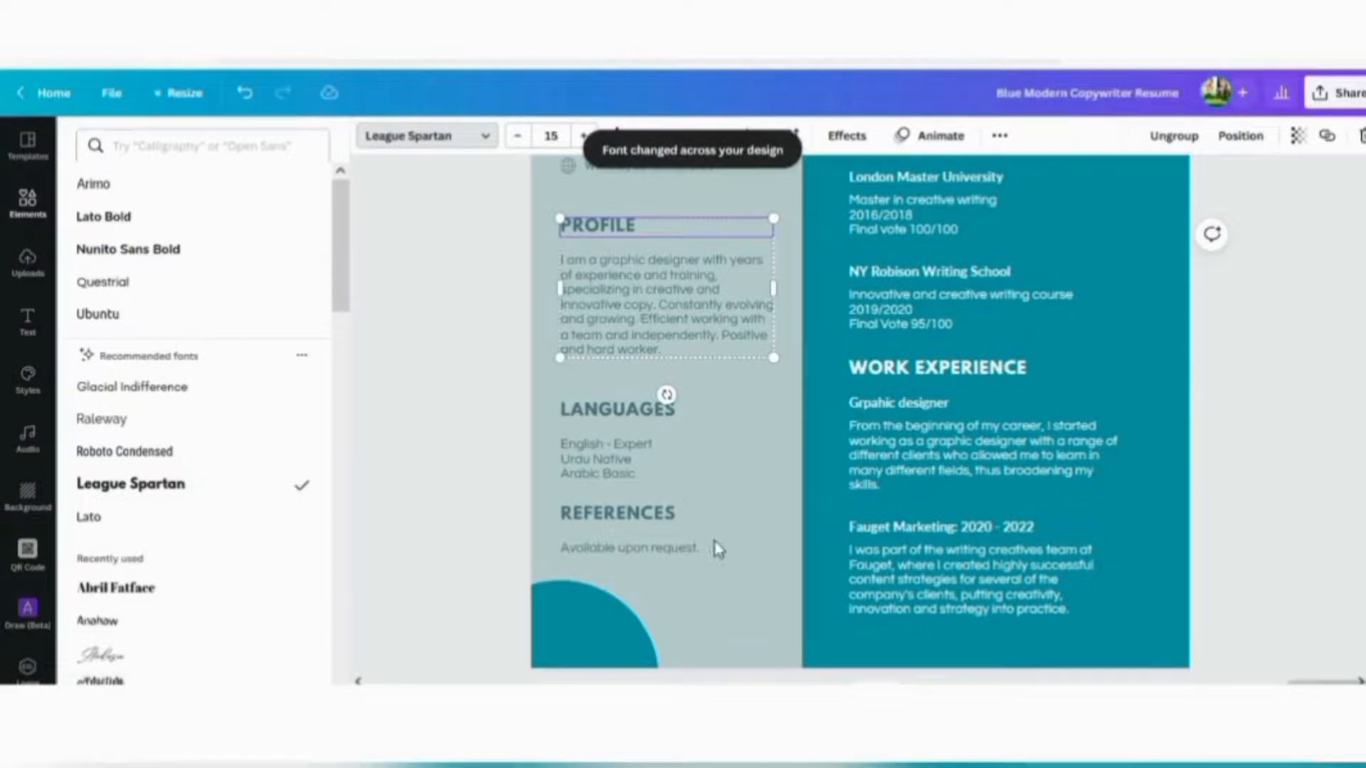
Review the updated headings and bring up the Download settings from Share
scroll(1270, 450, "up", 2)
scroll(1266, 463, "up", 1)
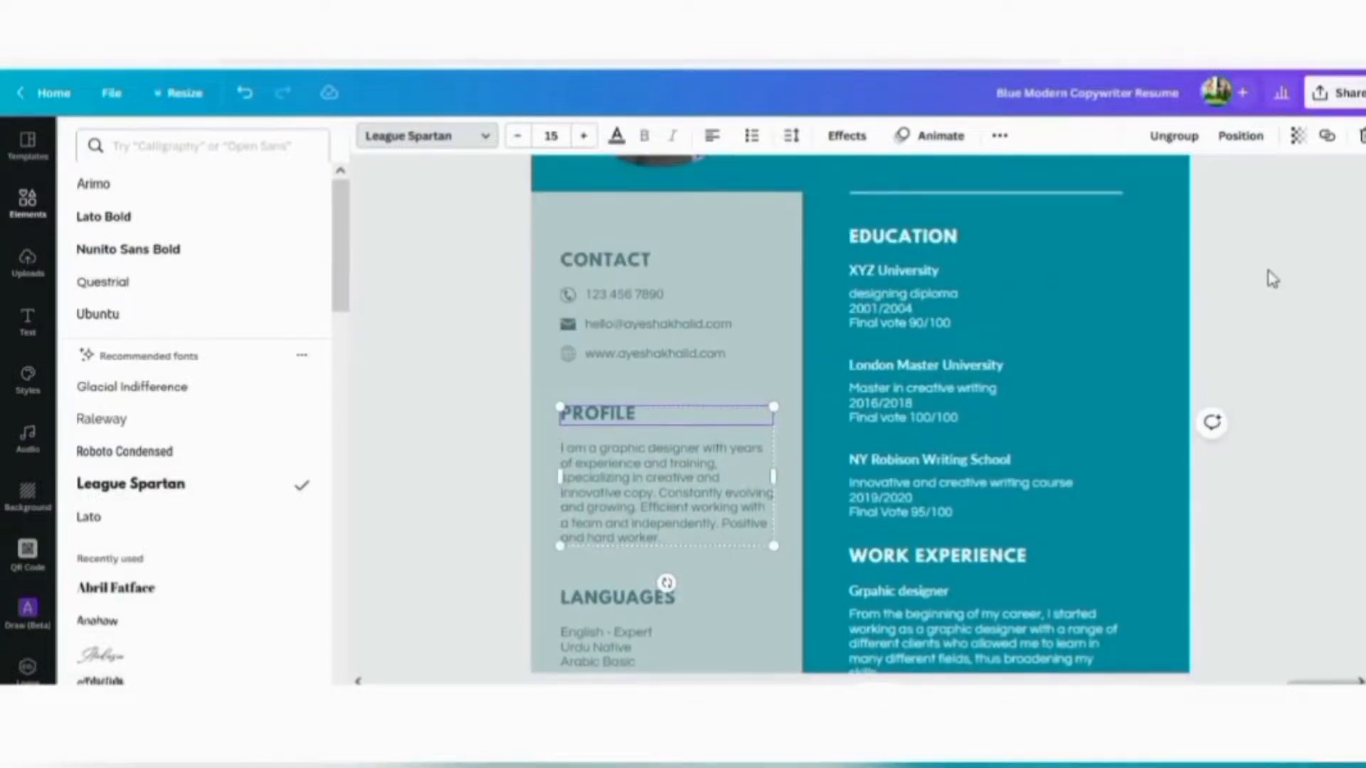
scroll(1315, 463, "up", 3)
scroll(1313, 427, "down", 14)
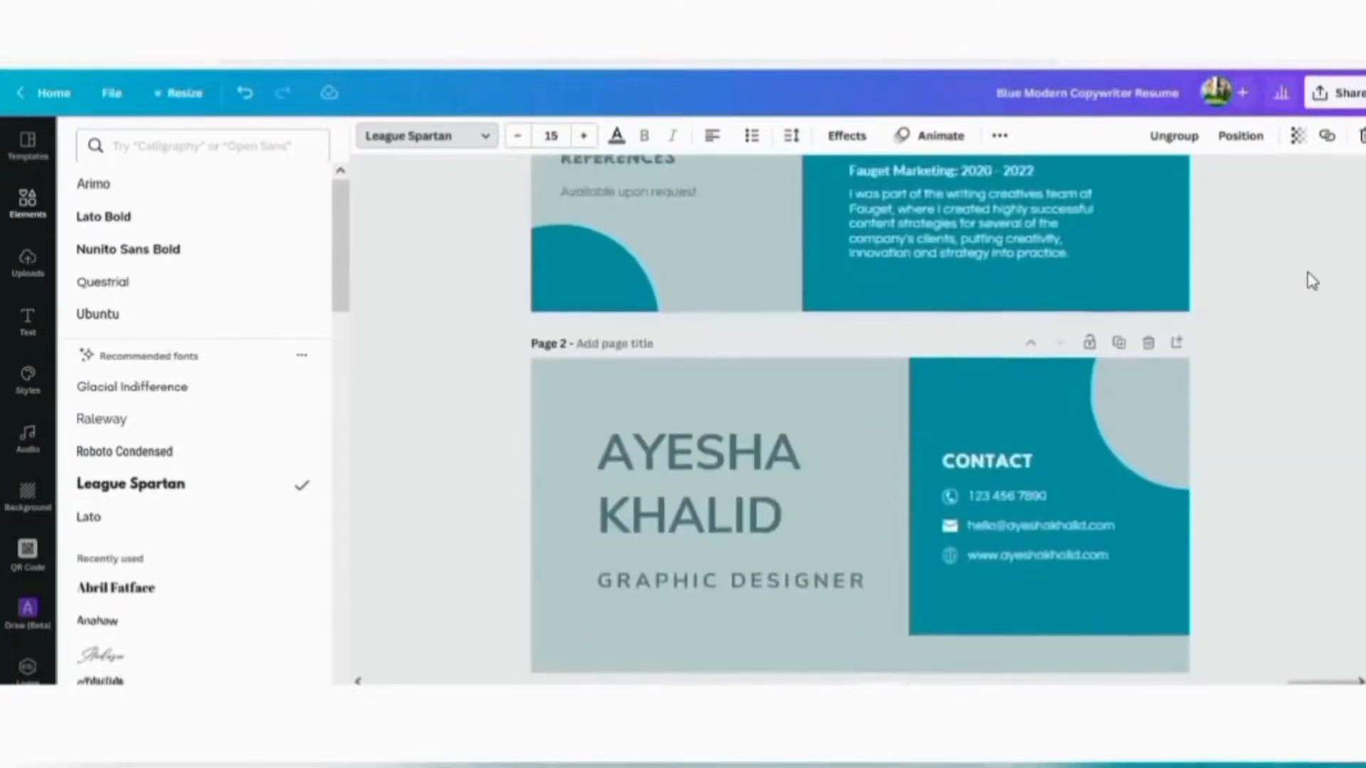
scroll(1288, 382, "up", 4)
left_click(1338, 92)
left_click(1134, 482)
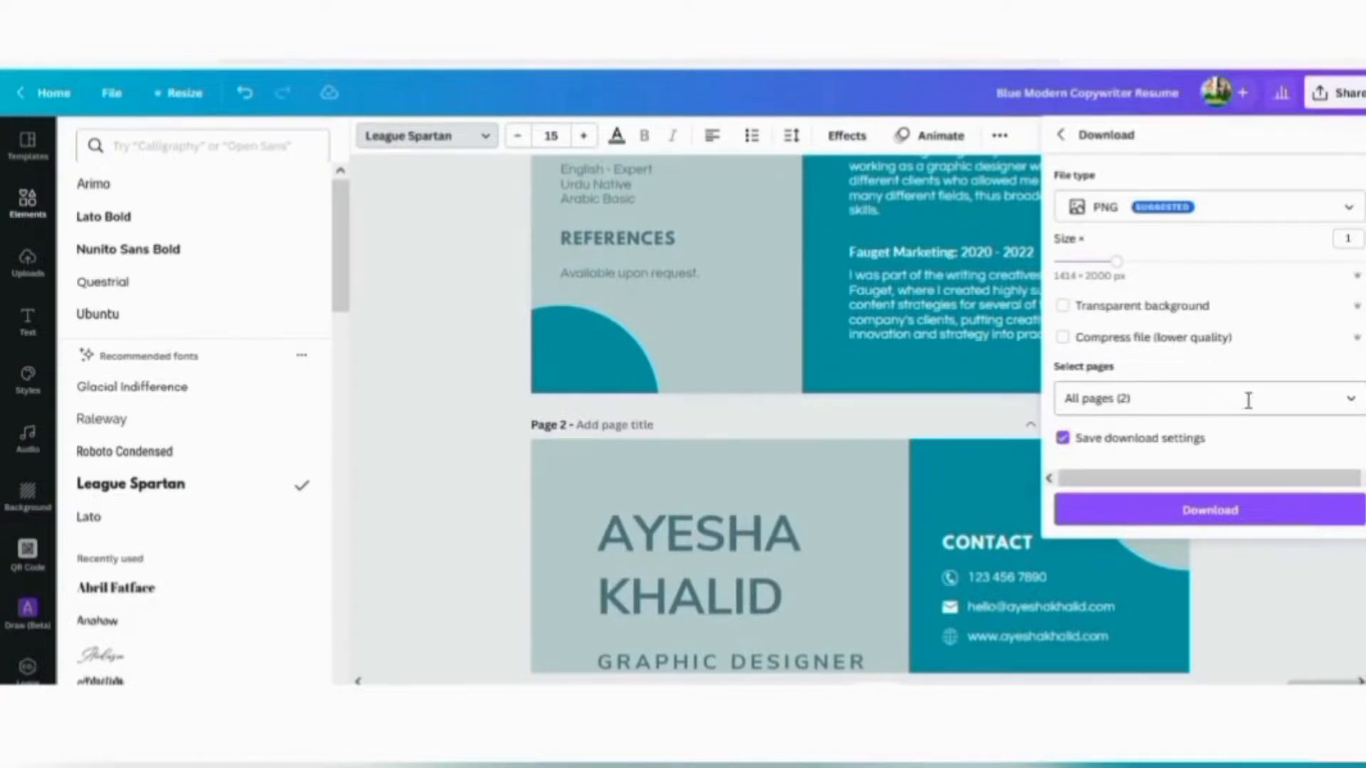
Download all pages of the résumé with file type PDF Print
left_click(1347, 210)
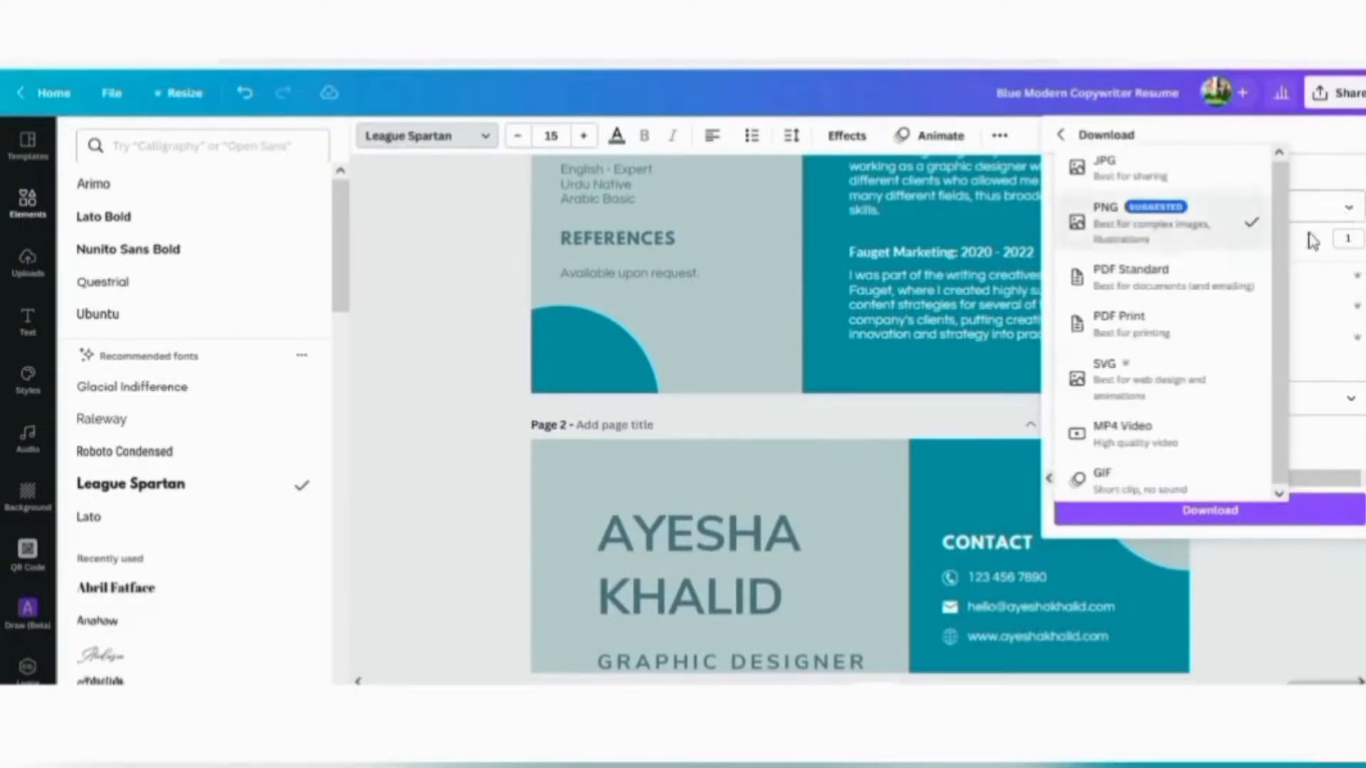
left_click(1131, 333)
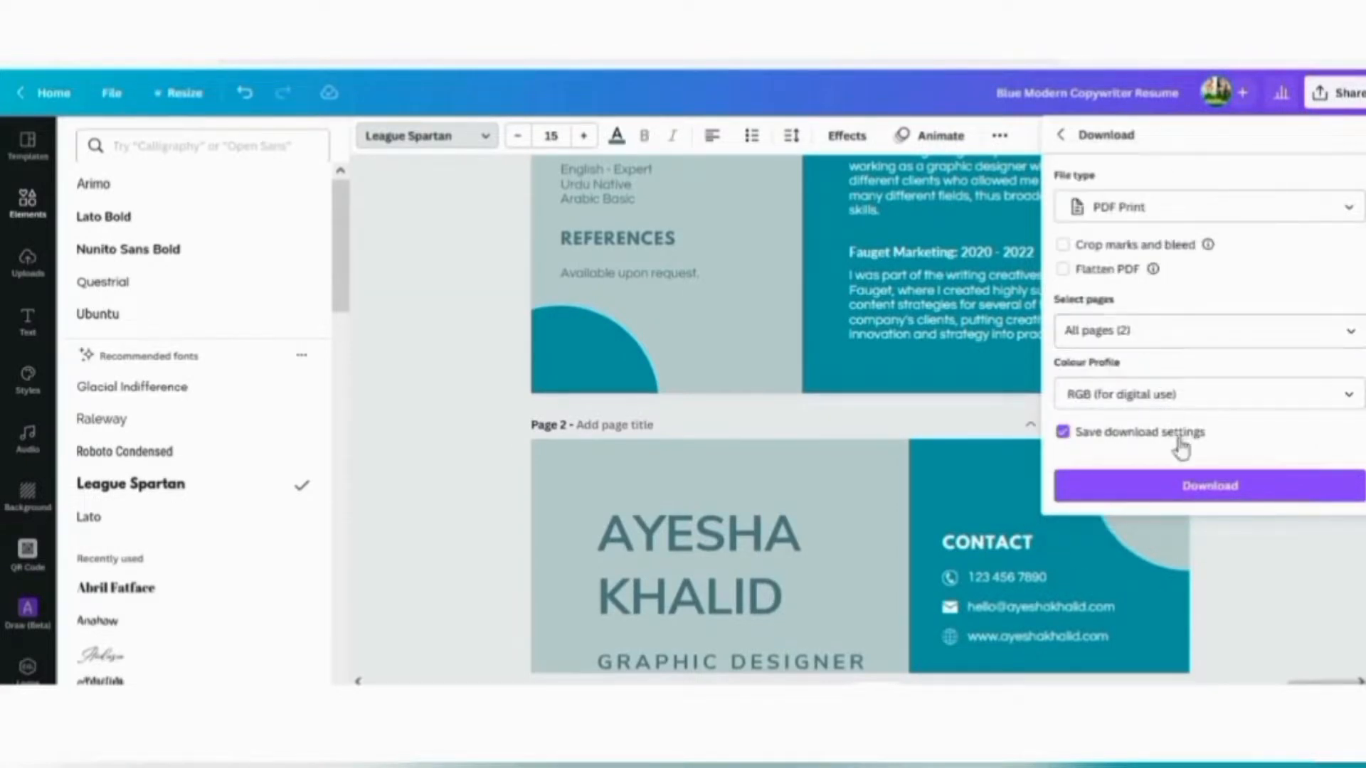
left_click(1198, 497)
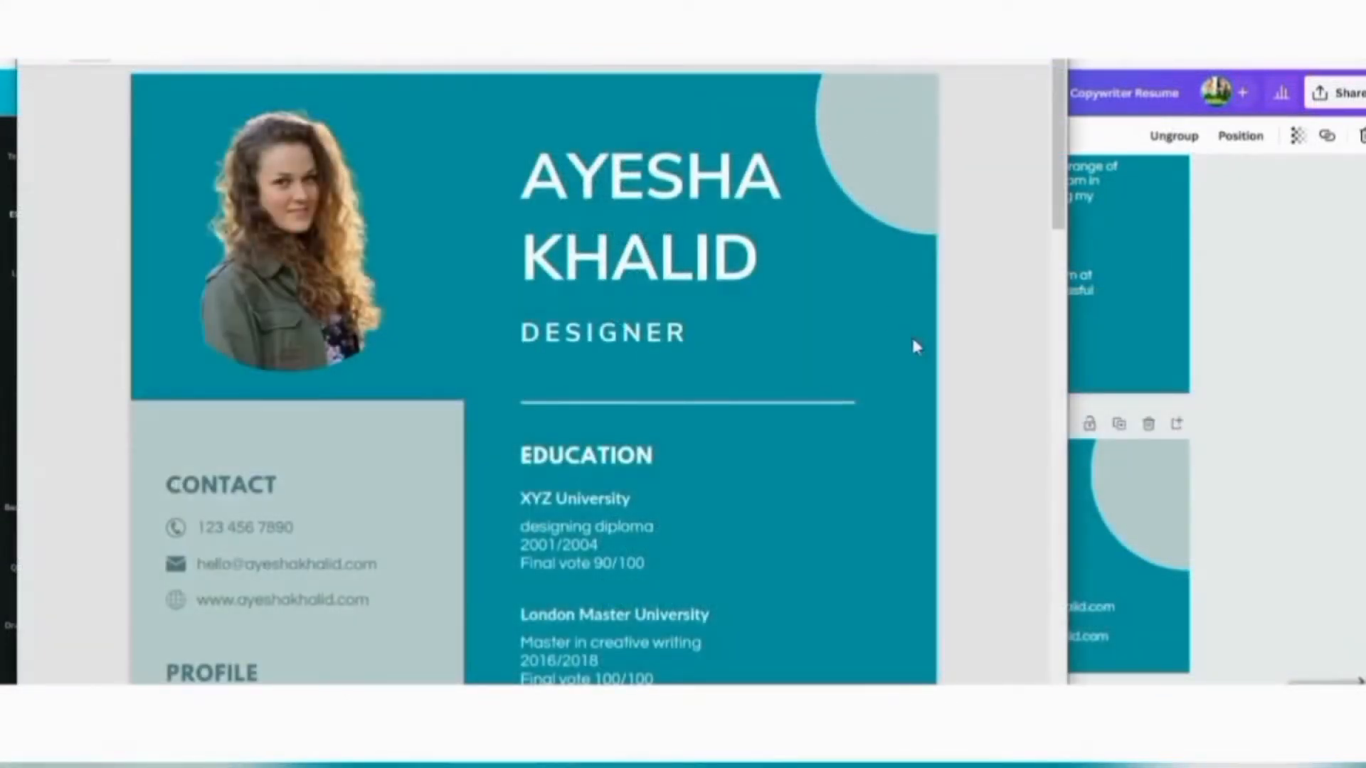
Scroll through the exported résumé preview, then minimize the browser
scroll(956, 430, "down", 7)
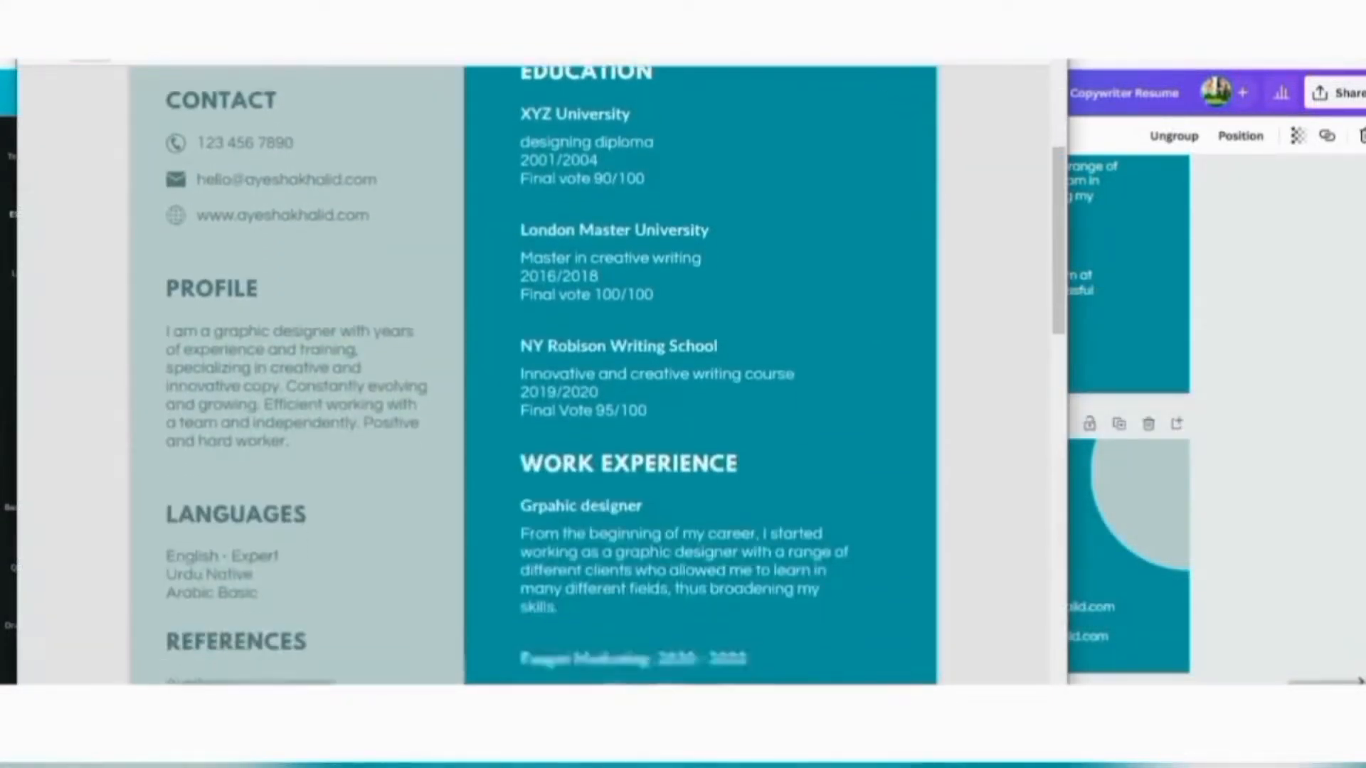
scroll(956, 431, "down", 7)
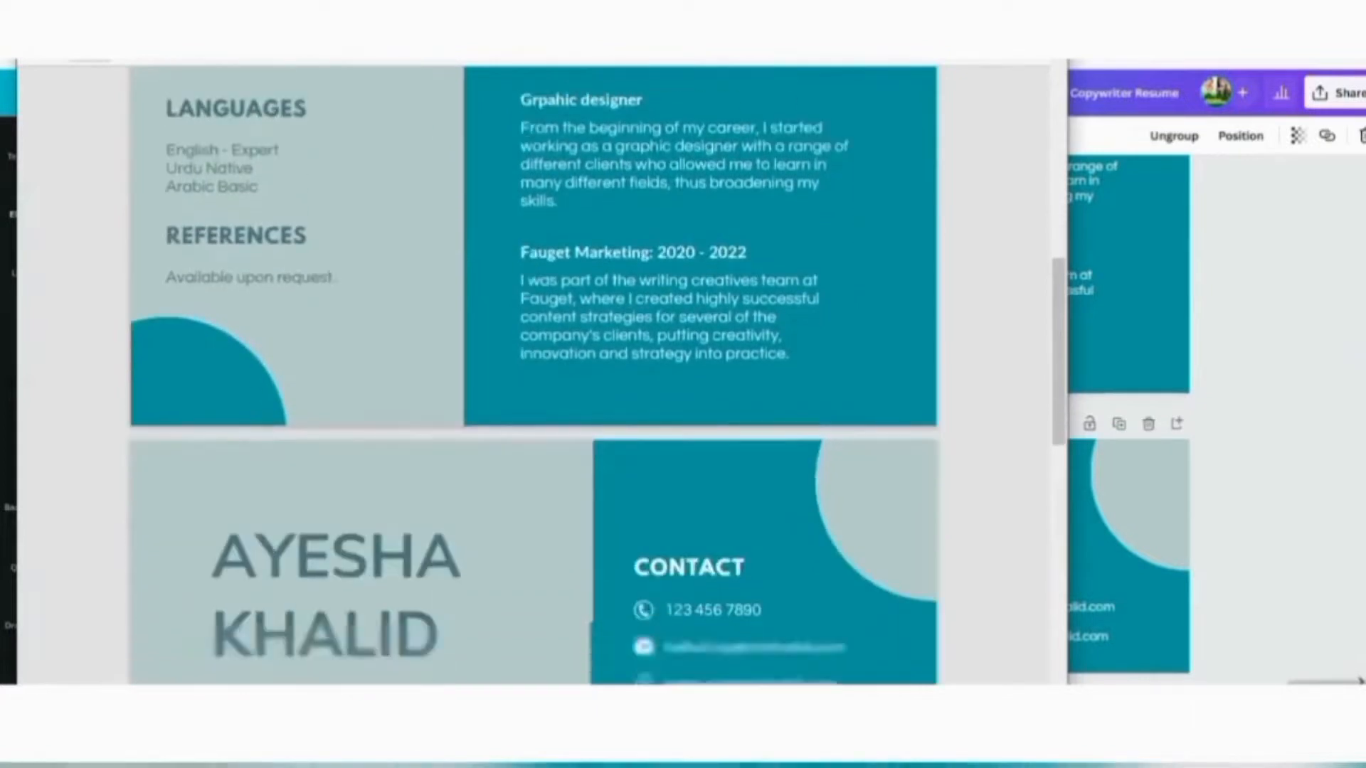
scroll(534, 376, "down", 8)
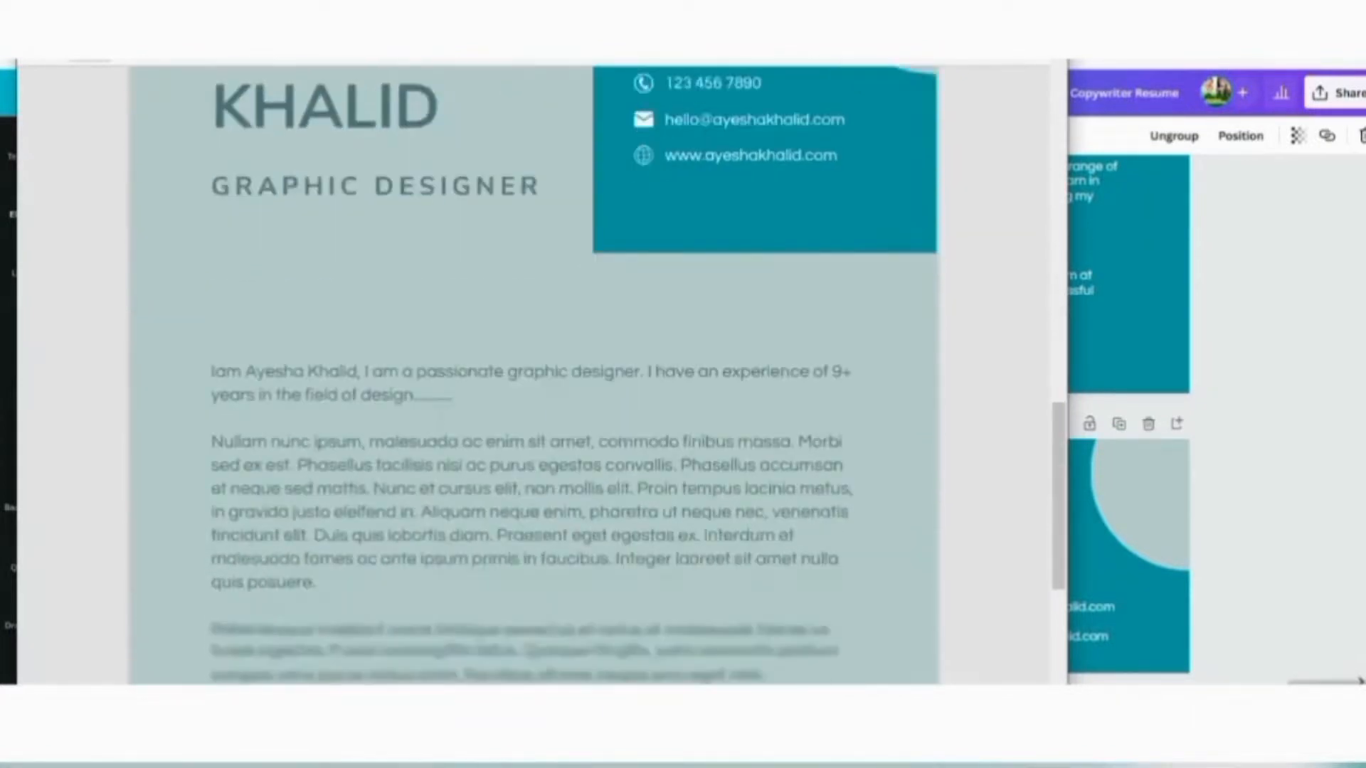
scroll(534, 376, "up", 9)
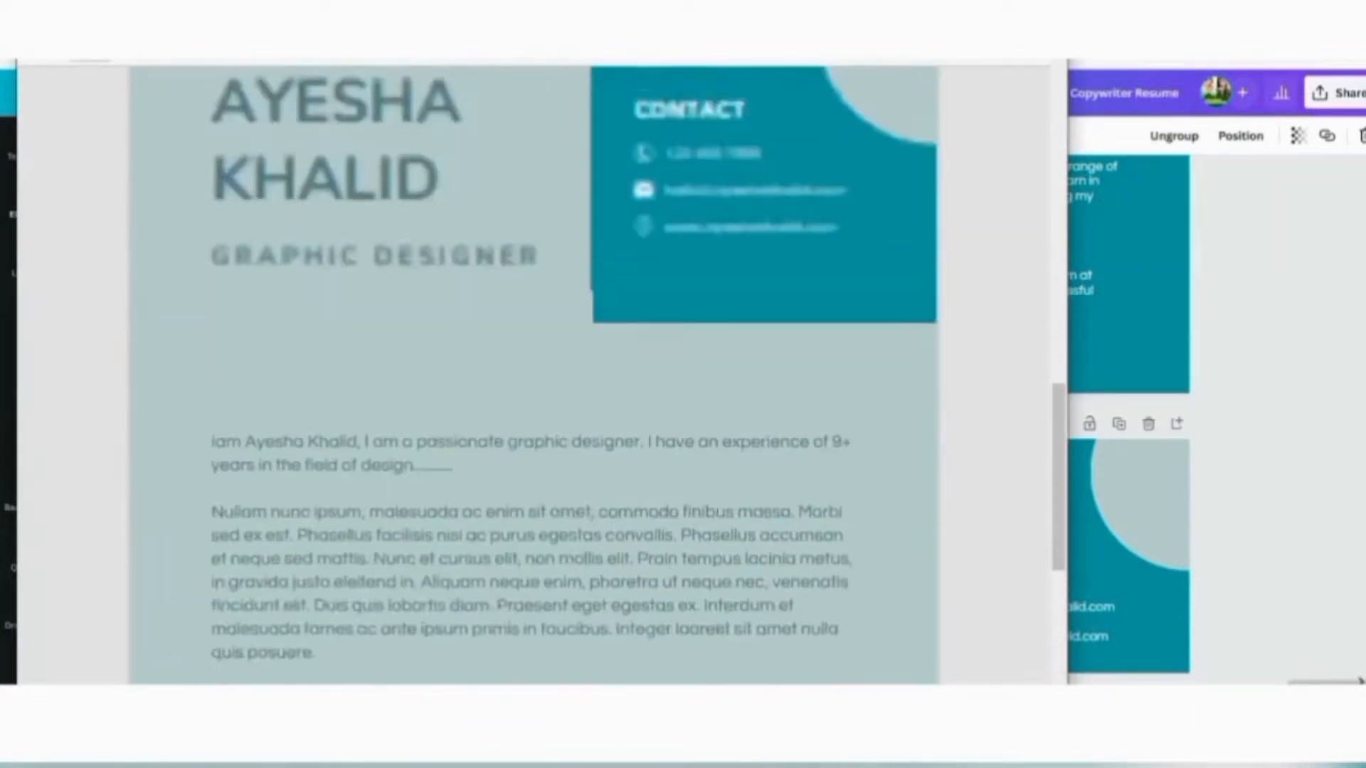
scroll(534, 376, "up", 9)
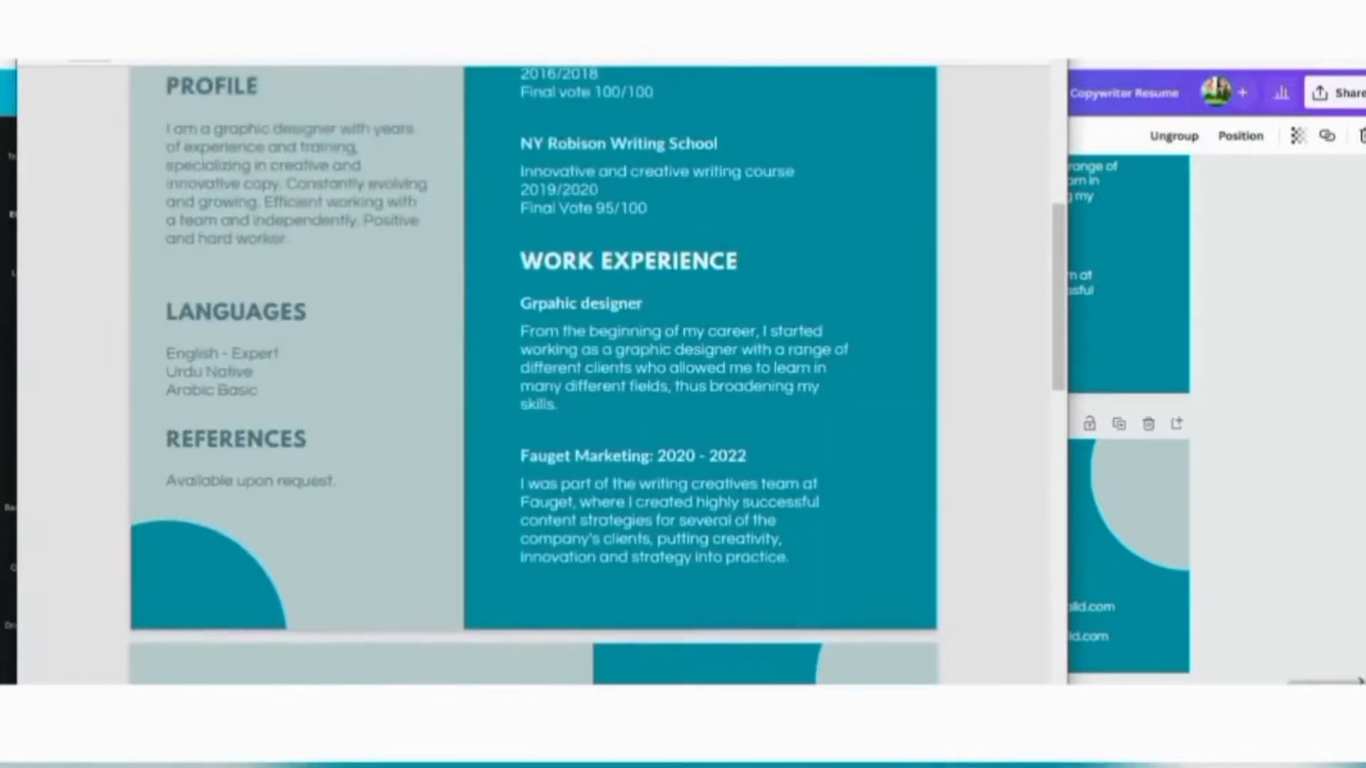
scroll(534, 376, "up", 5)
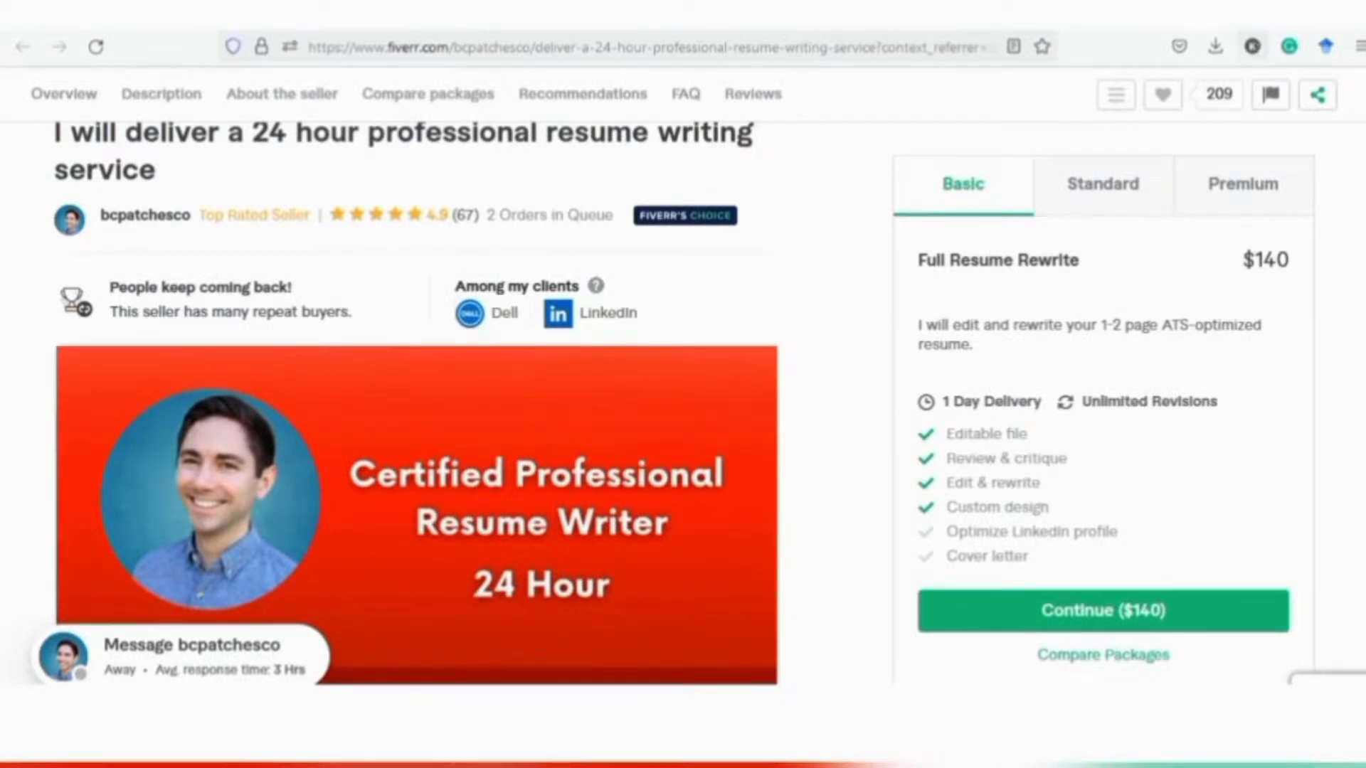
left_click(1271, 4)
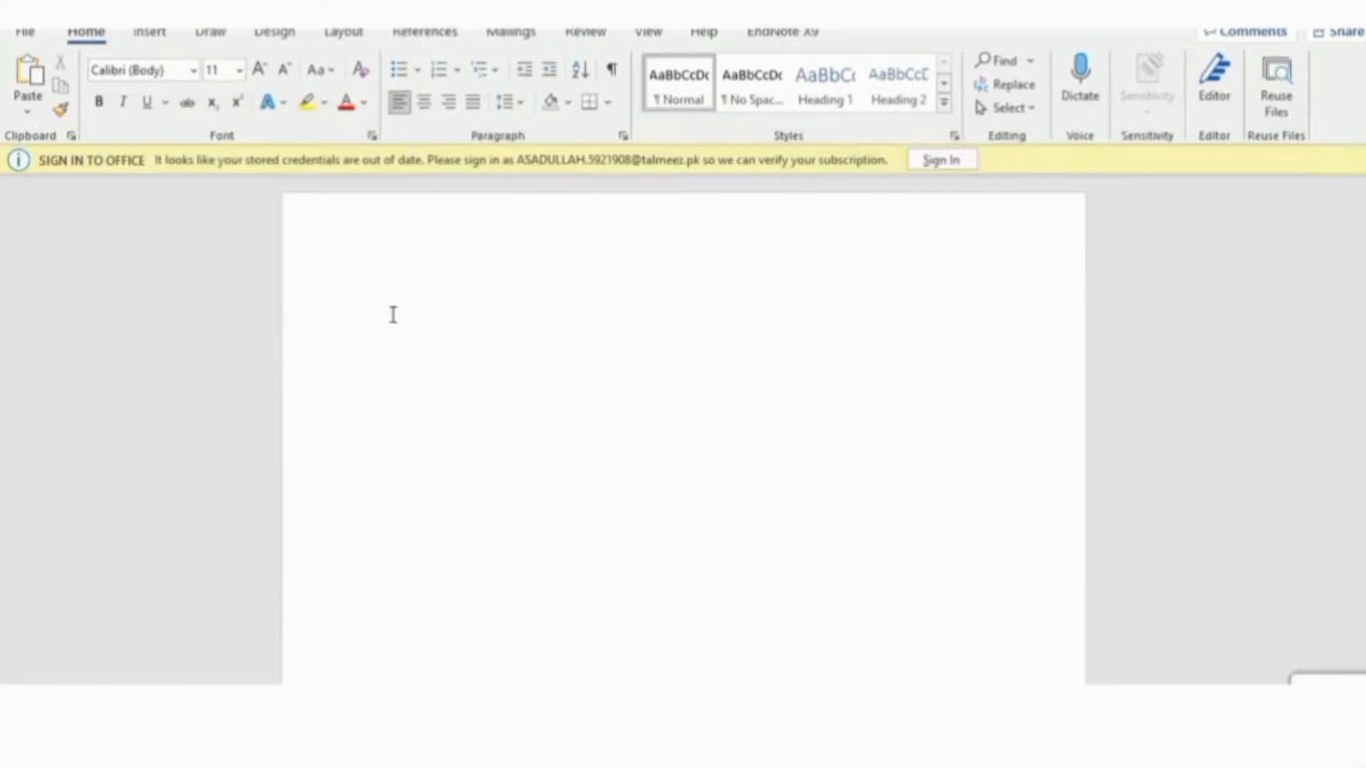
Open Blue Modern Copywriter Resume from Downloads in Word and confirm the PDF conversion
left_click(27, 33)
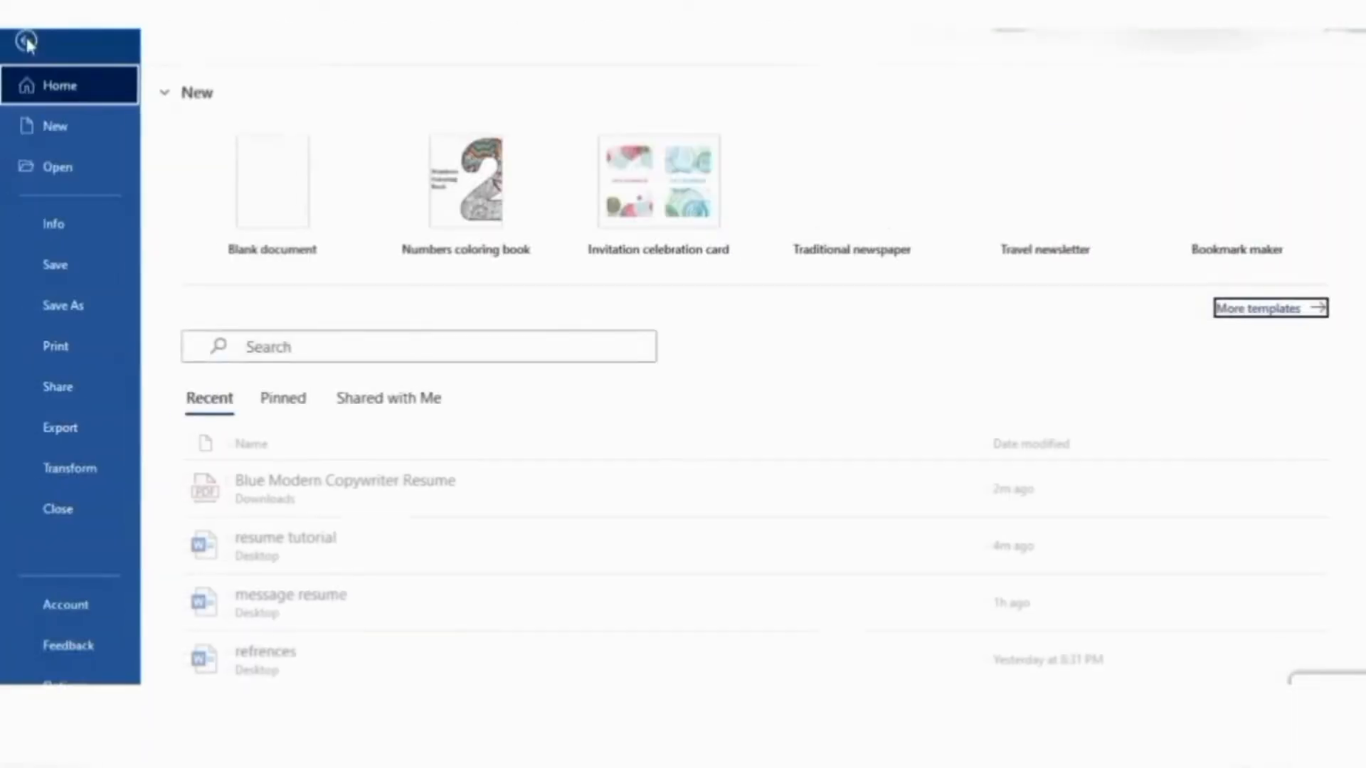
left_click(58, 176)
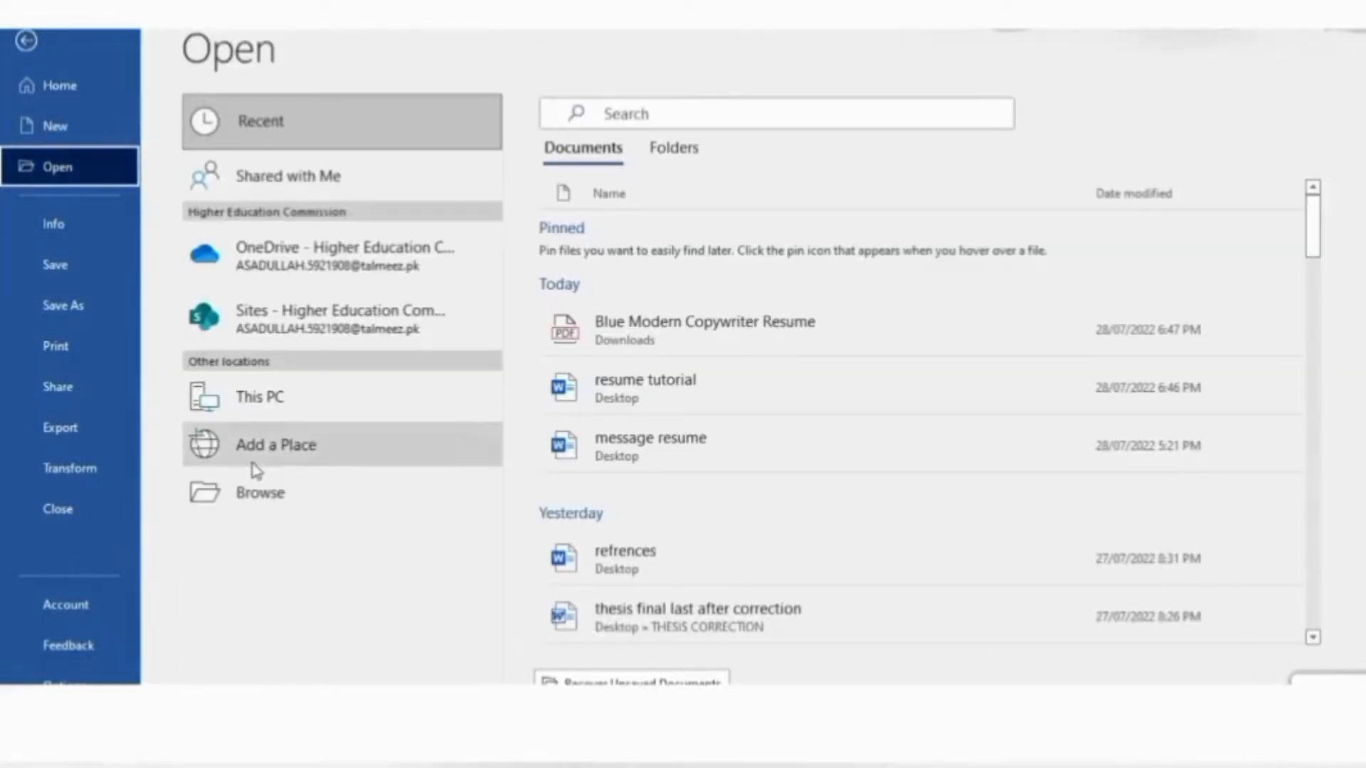
left_click(276, 493)
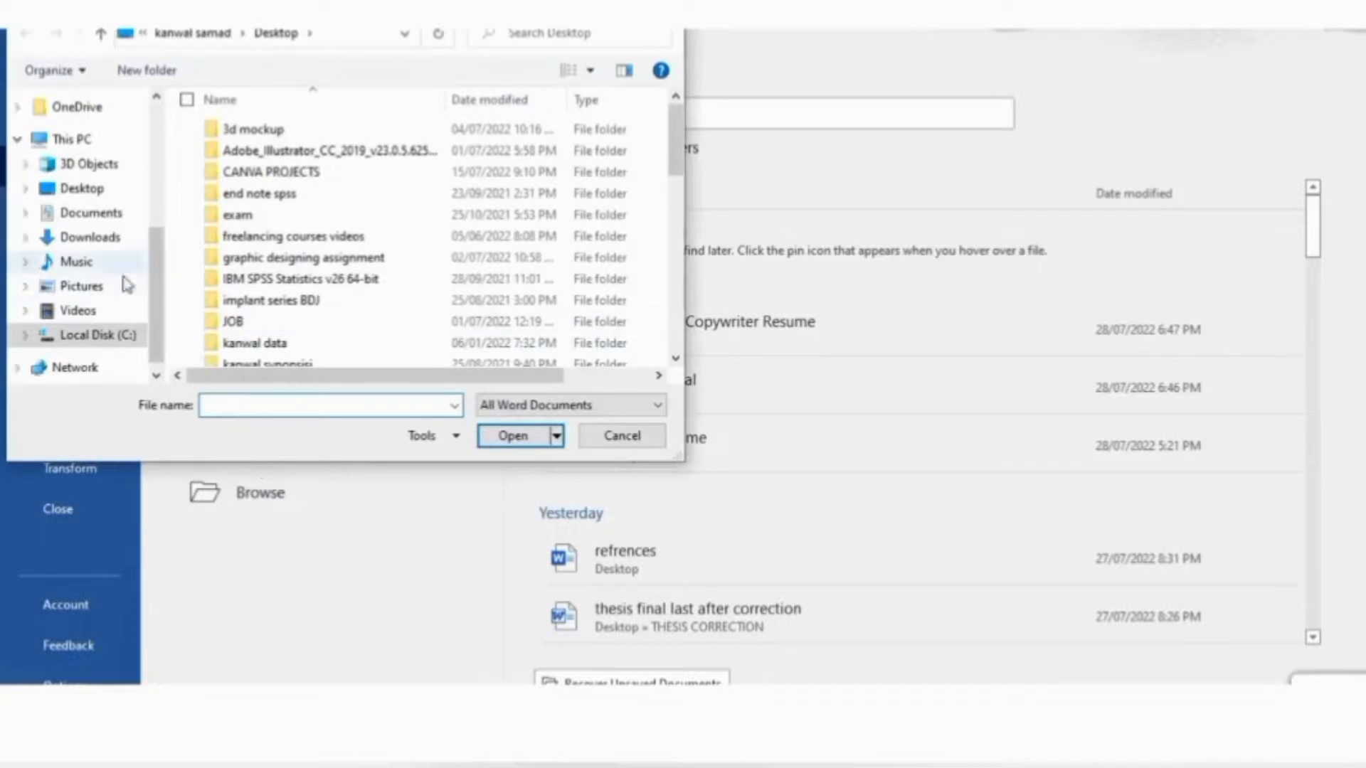
left_click(91, 239)
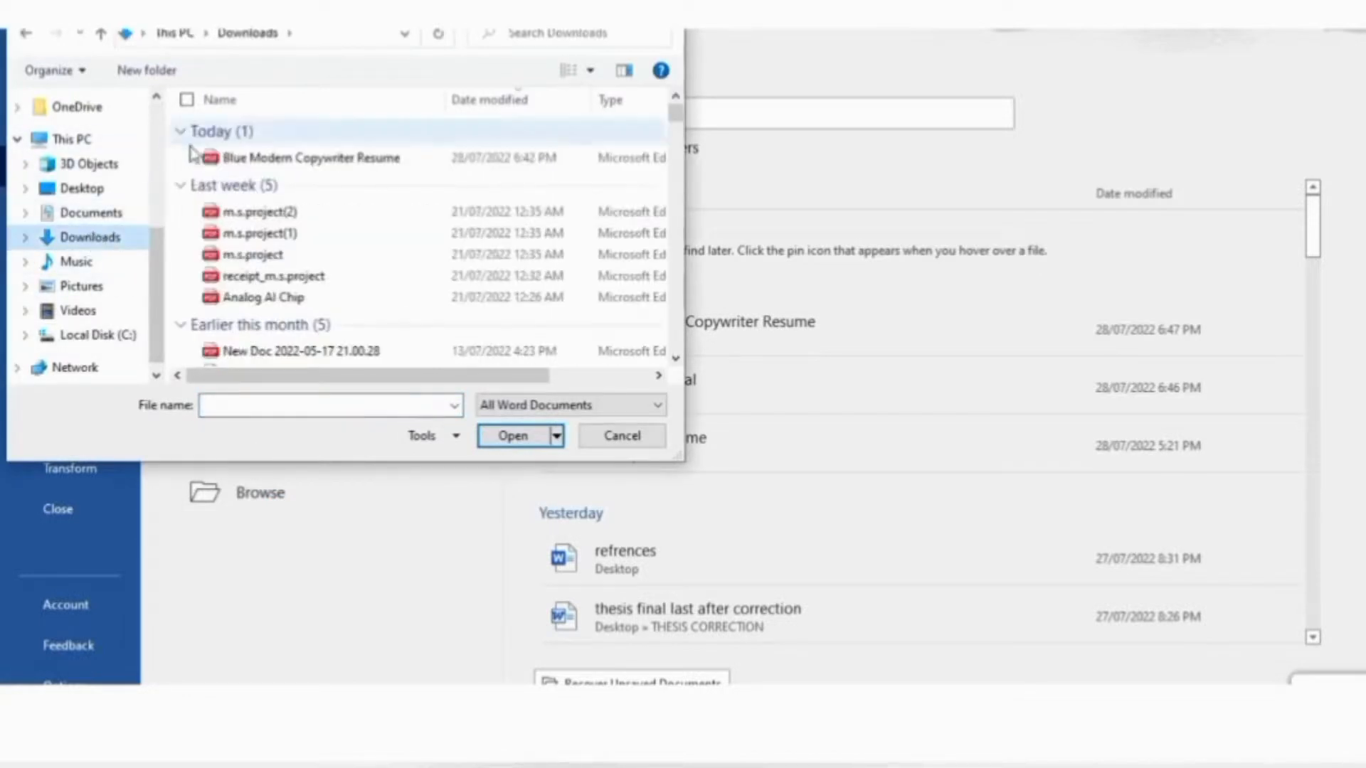
double_click(274, 158)
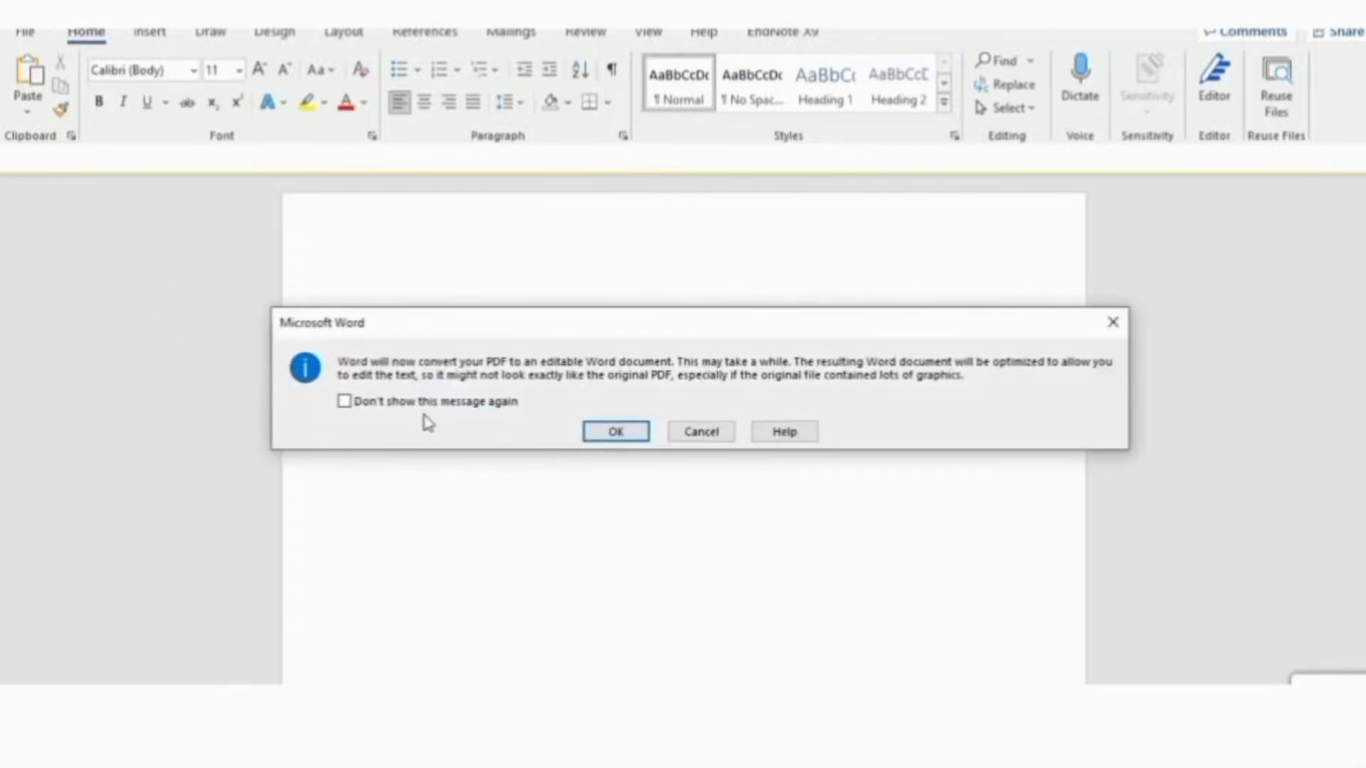
left_click(616, 432)
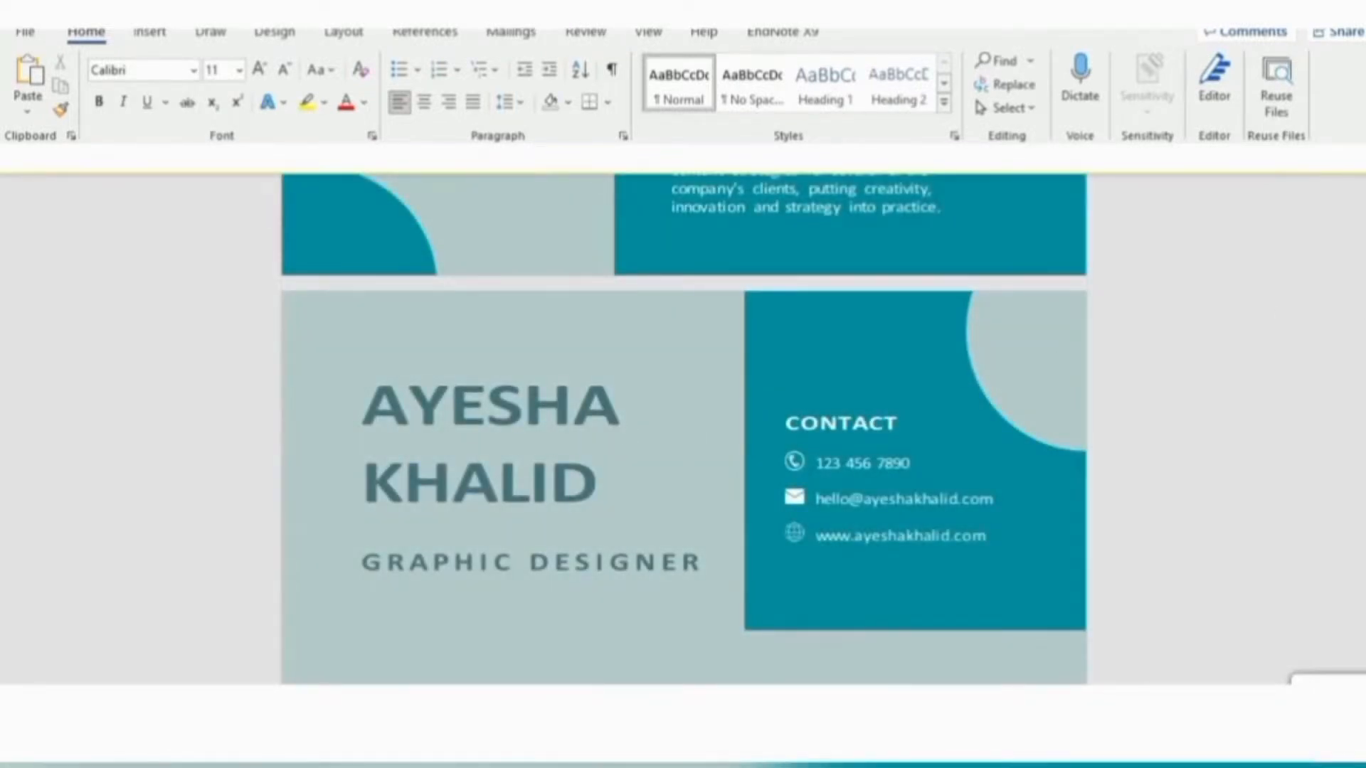
Retype the surname in the page-one name heading in capital letters
scroll(683, 427, "down", 15)
scroll(683, 427, "up", 6)
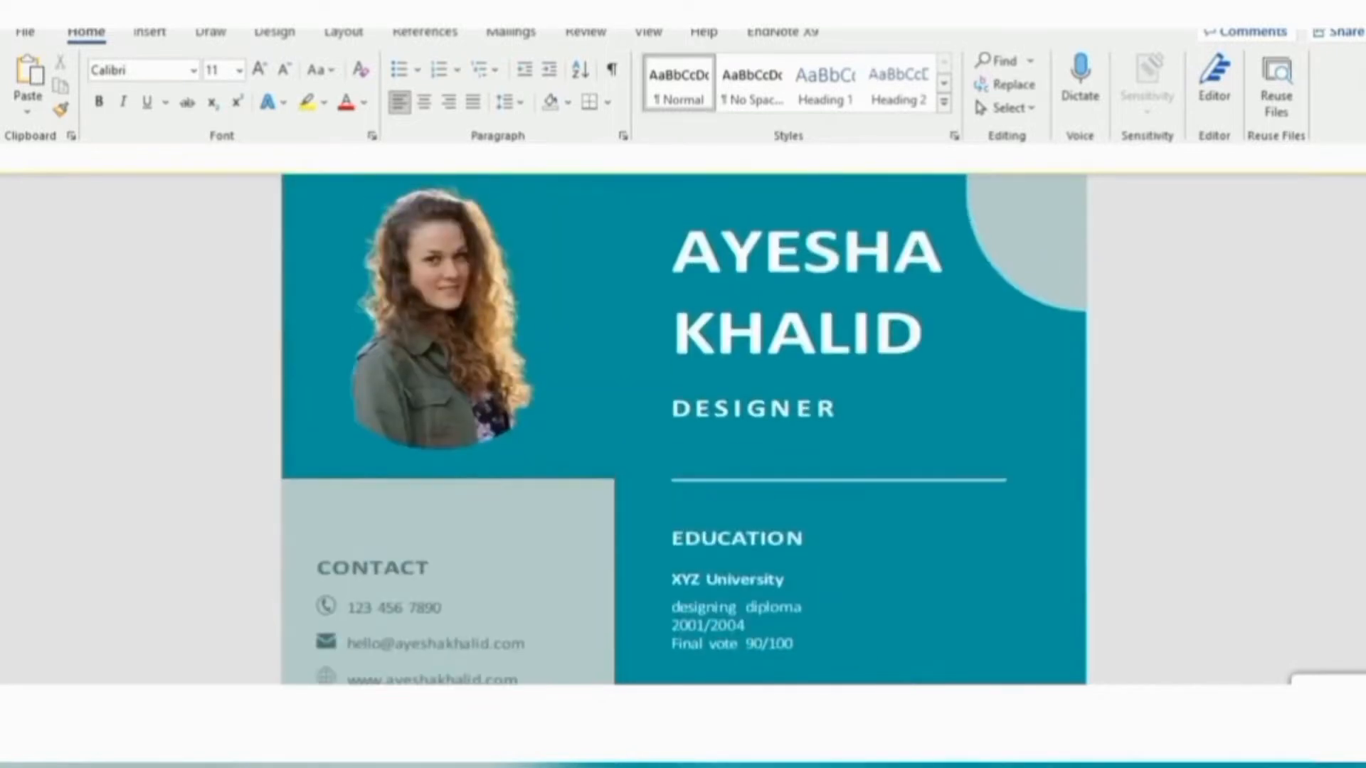
left_click(826, 335)
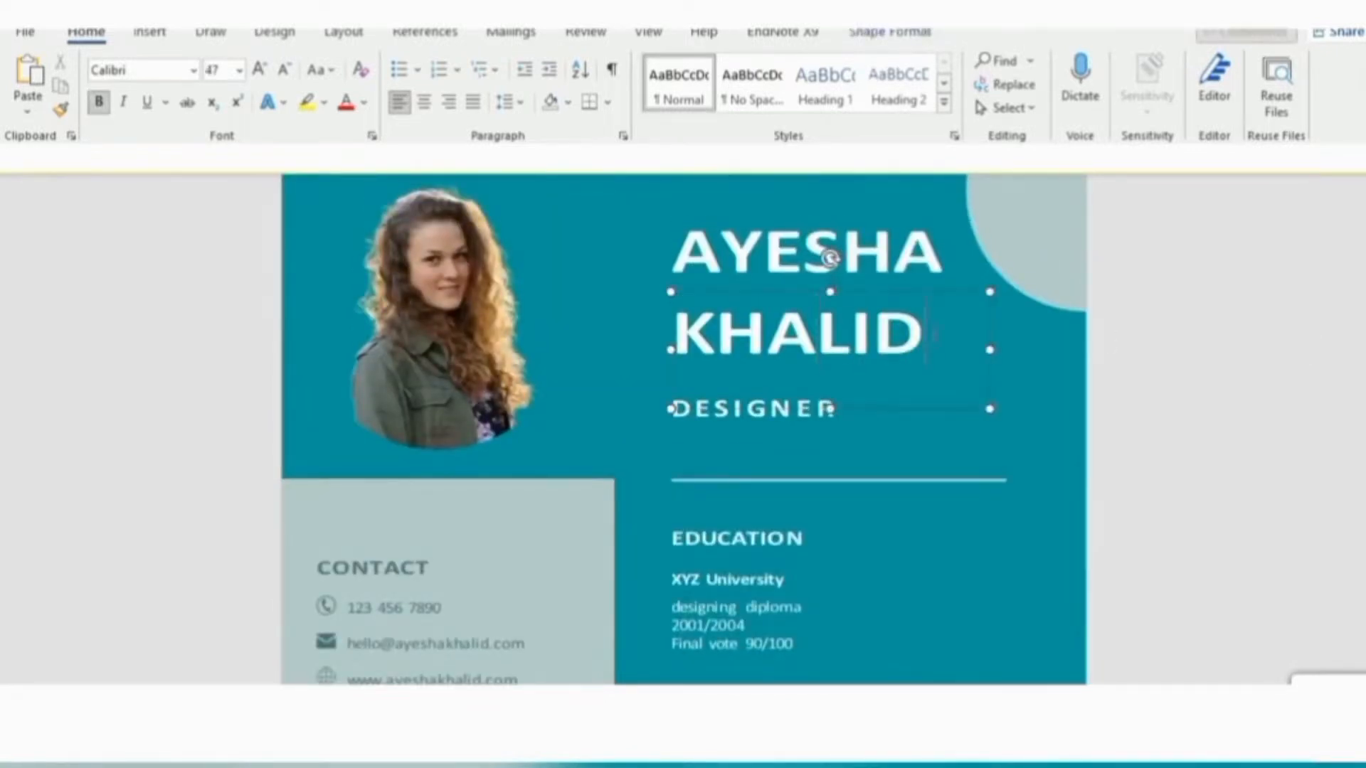
key("BackSpace")
key("BackSpace")
key("BackSpace")
key("BackSpace")
key("BackSpace")
key("BackSpace")
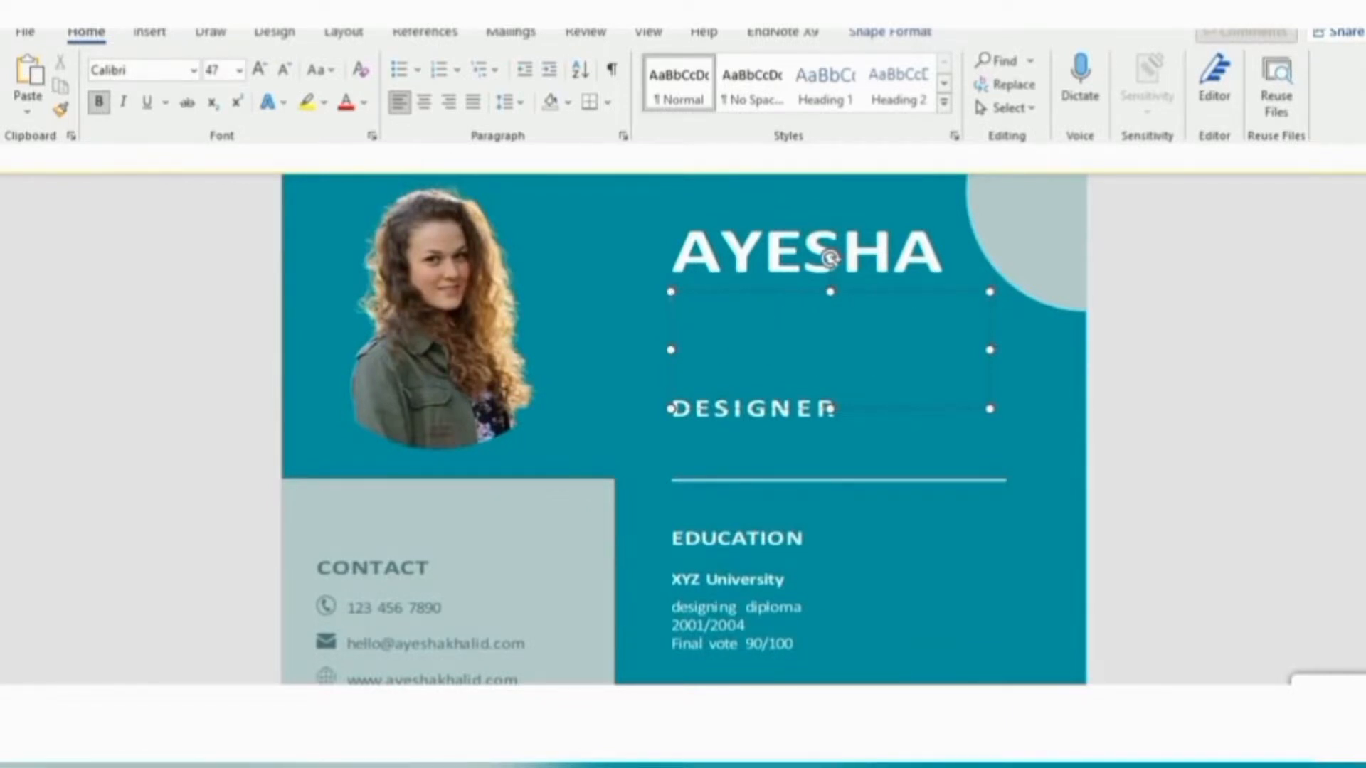
key("BackSpace")
key("BackSpace")
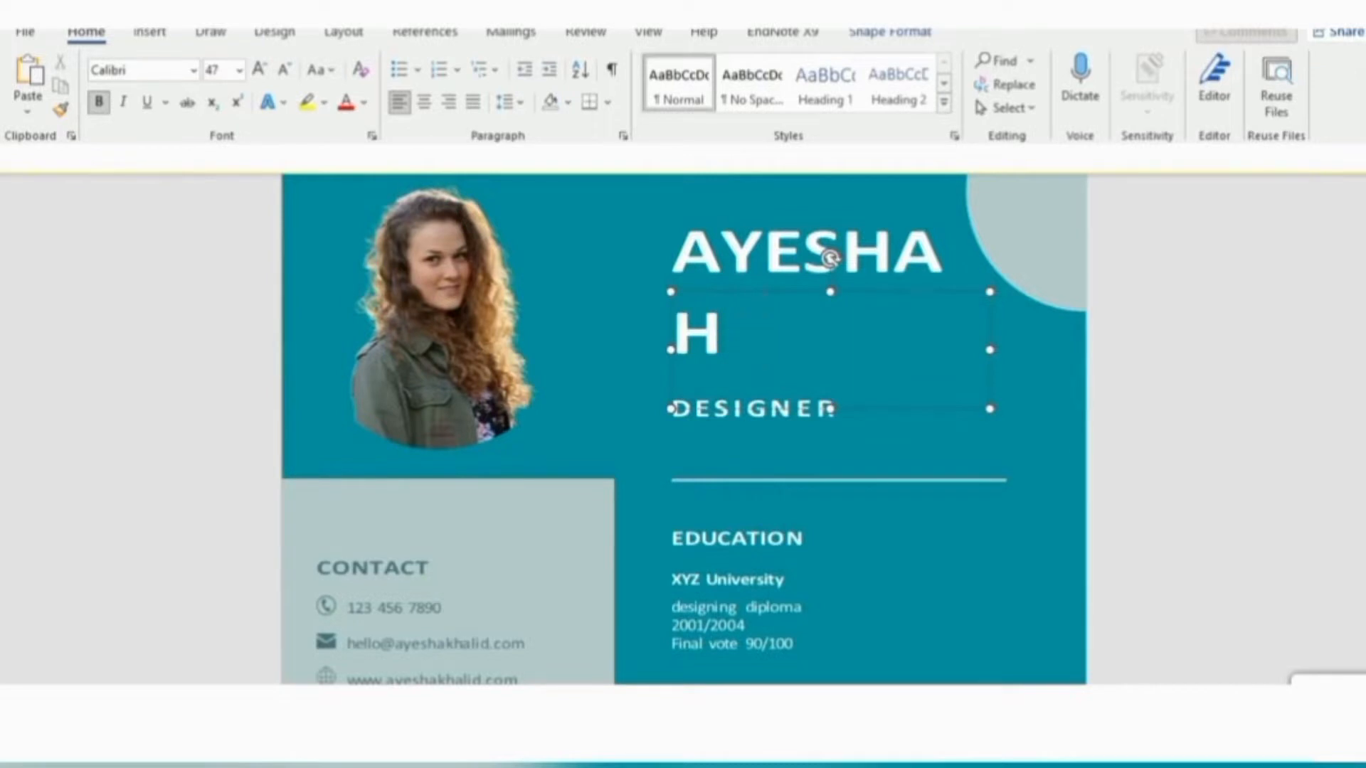
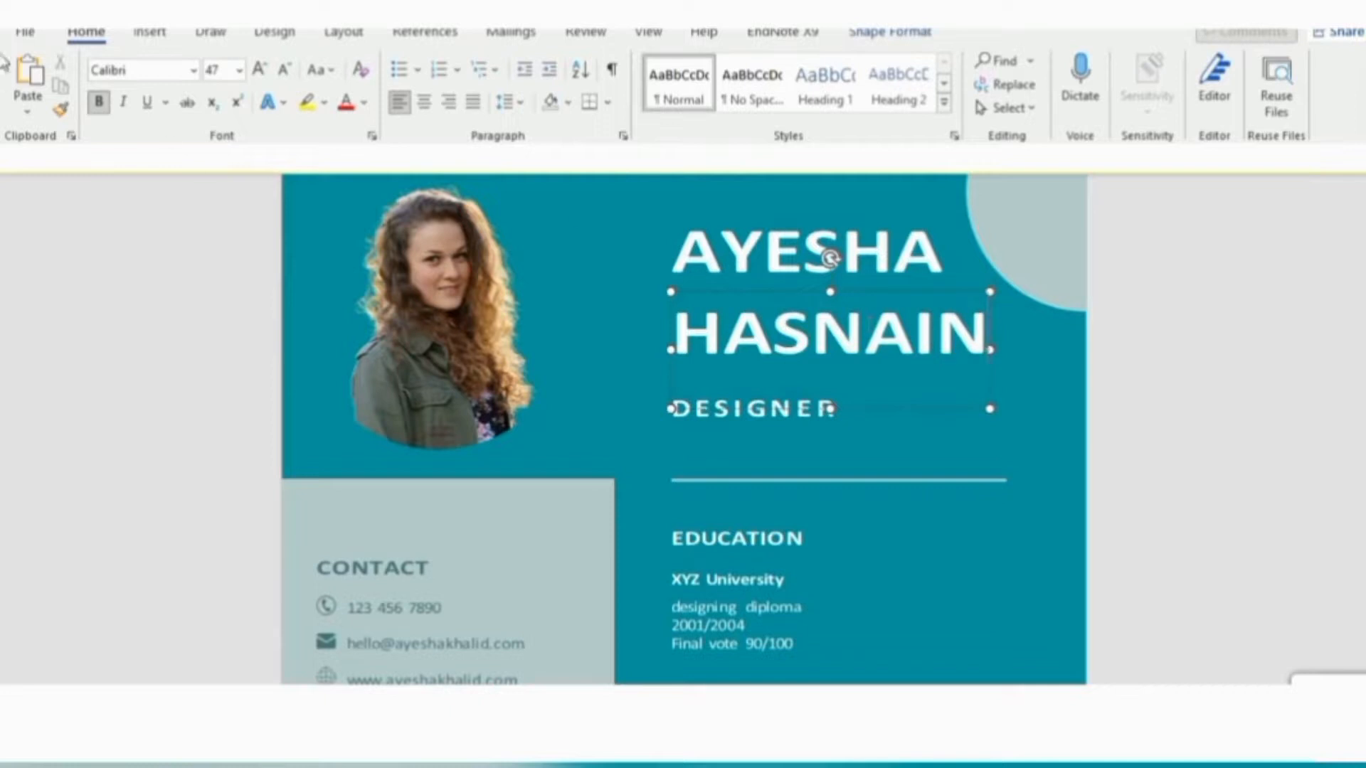
Set the surname line to Times New Roman at size 36
left_click(192, 76)
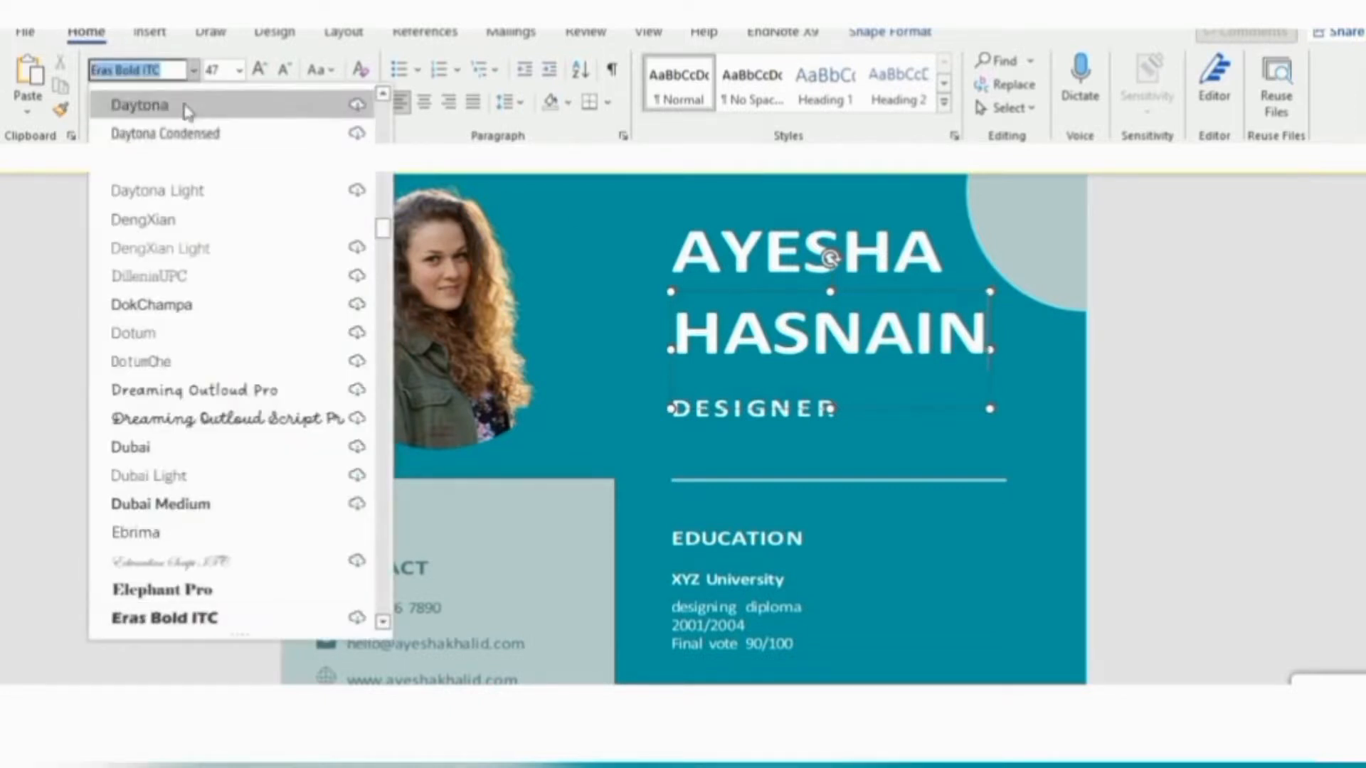
type("Times New Roma")
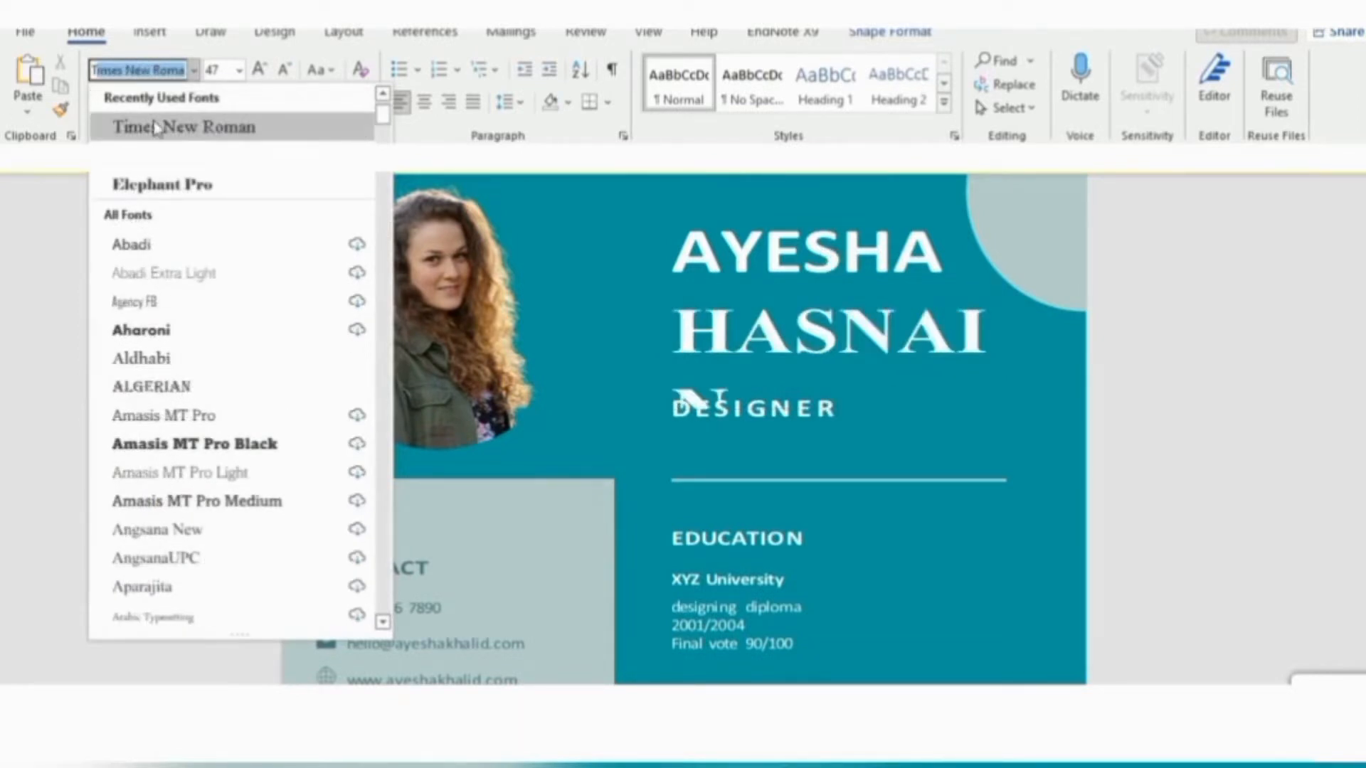
left_click(158, 127)
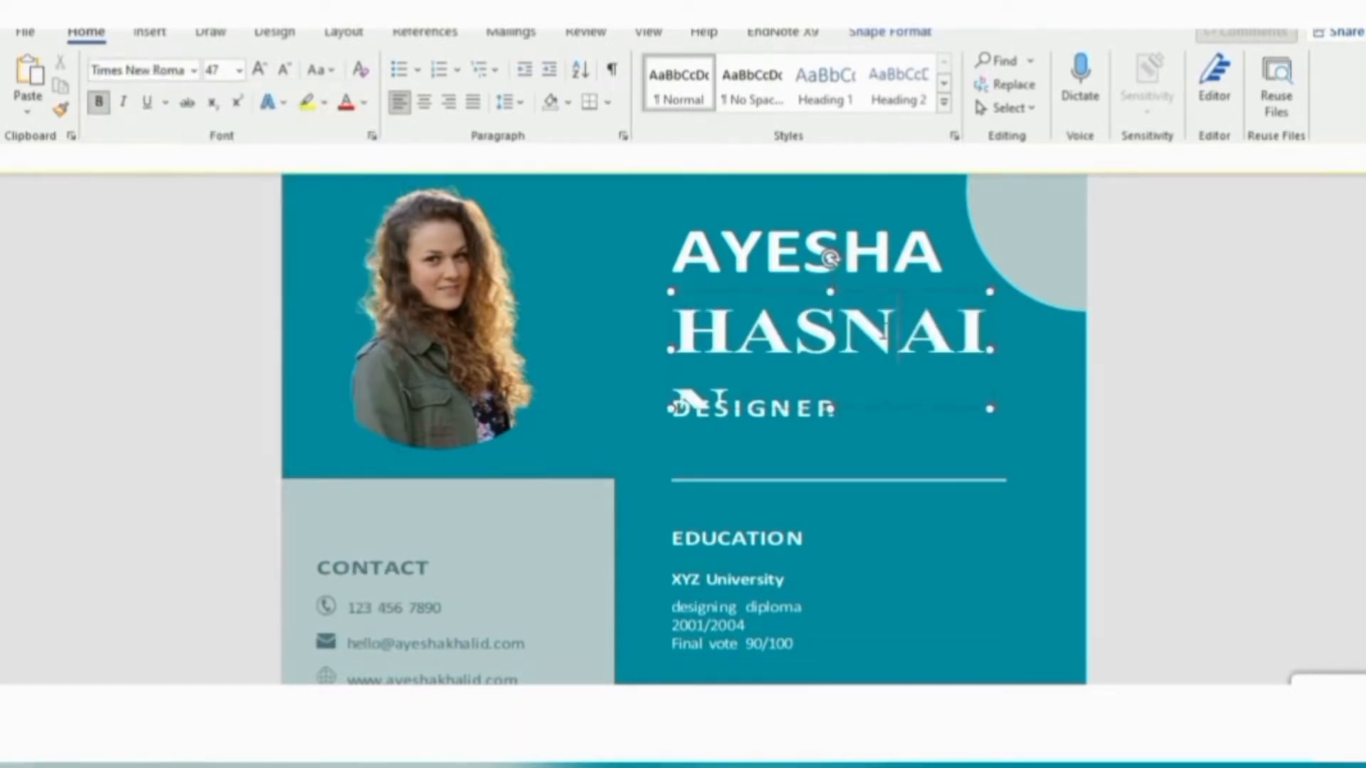
left_click(239, 69)
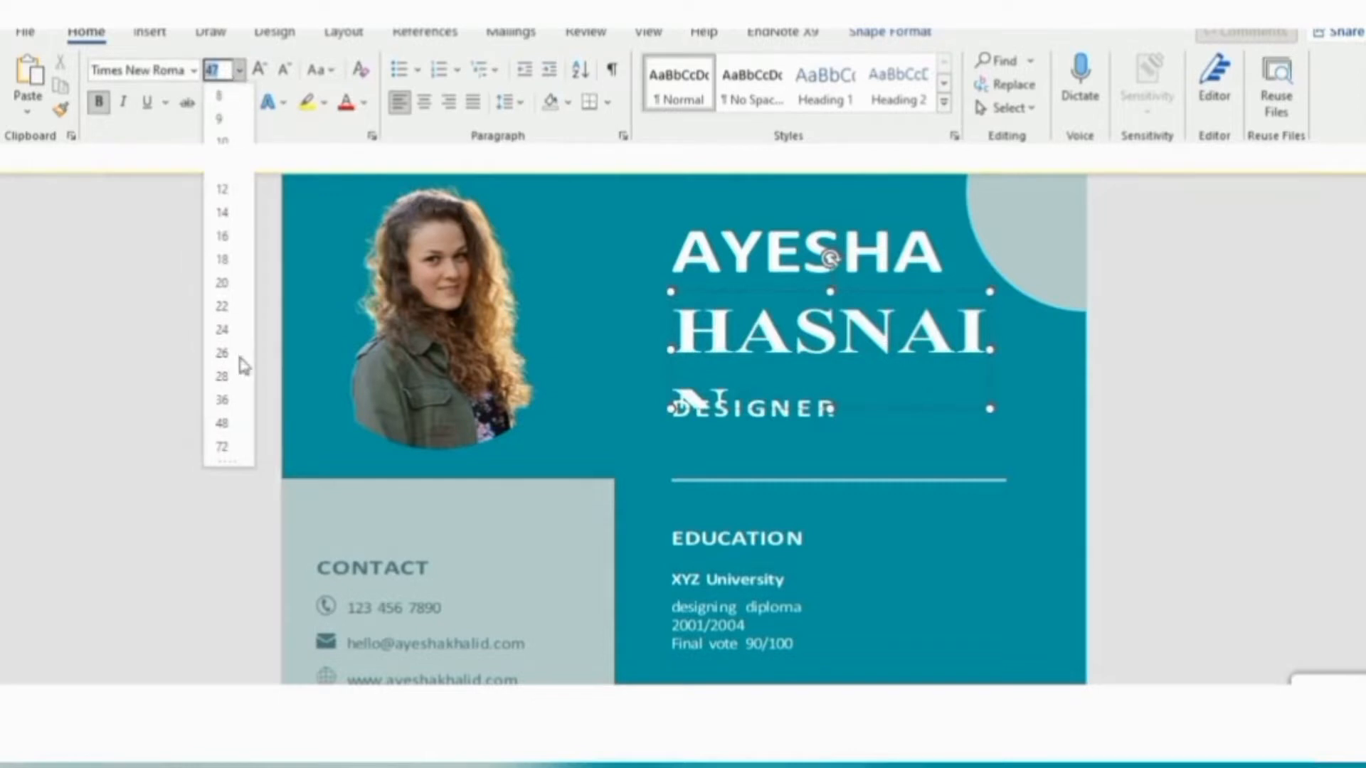
left_click(223, 400)
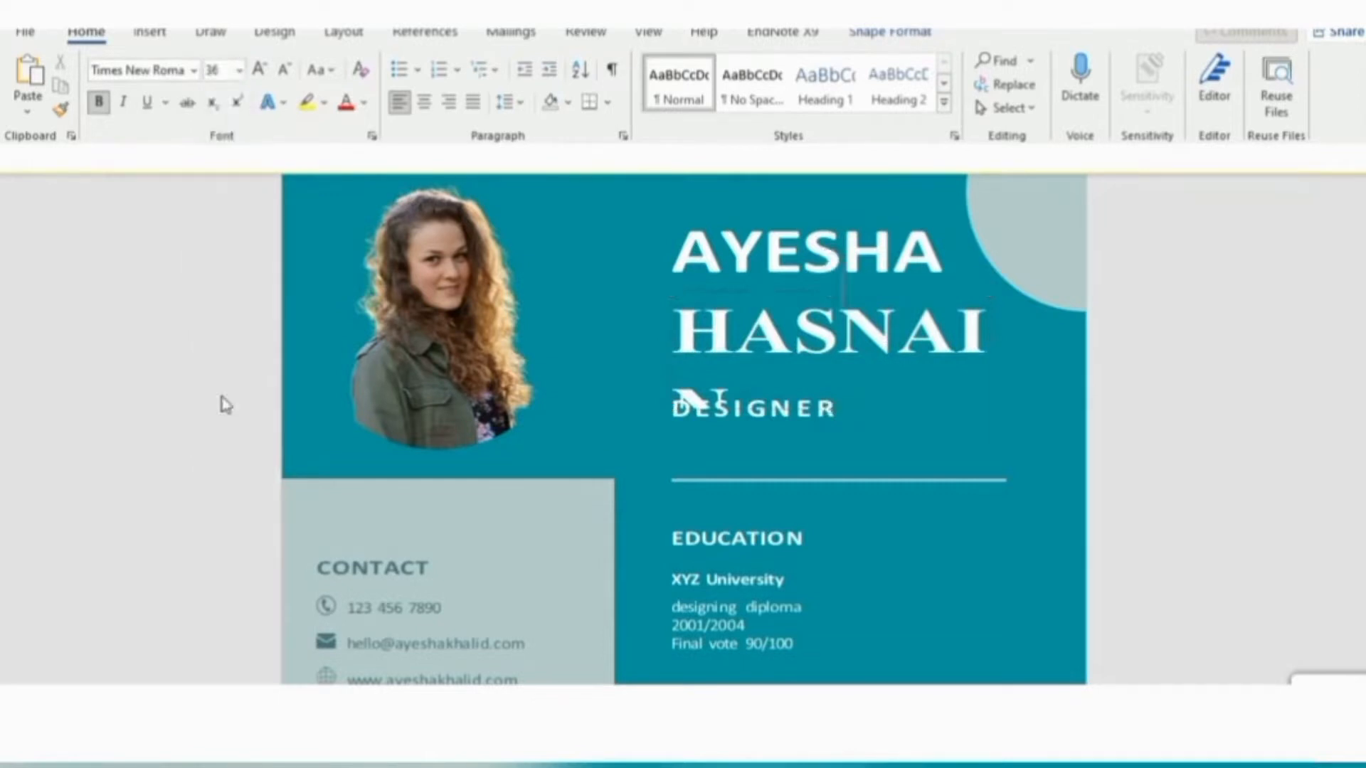
left_click(831, 257)
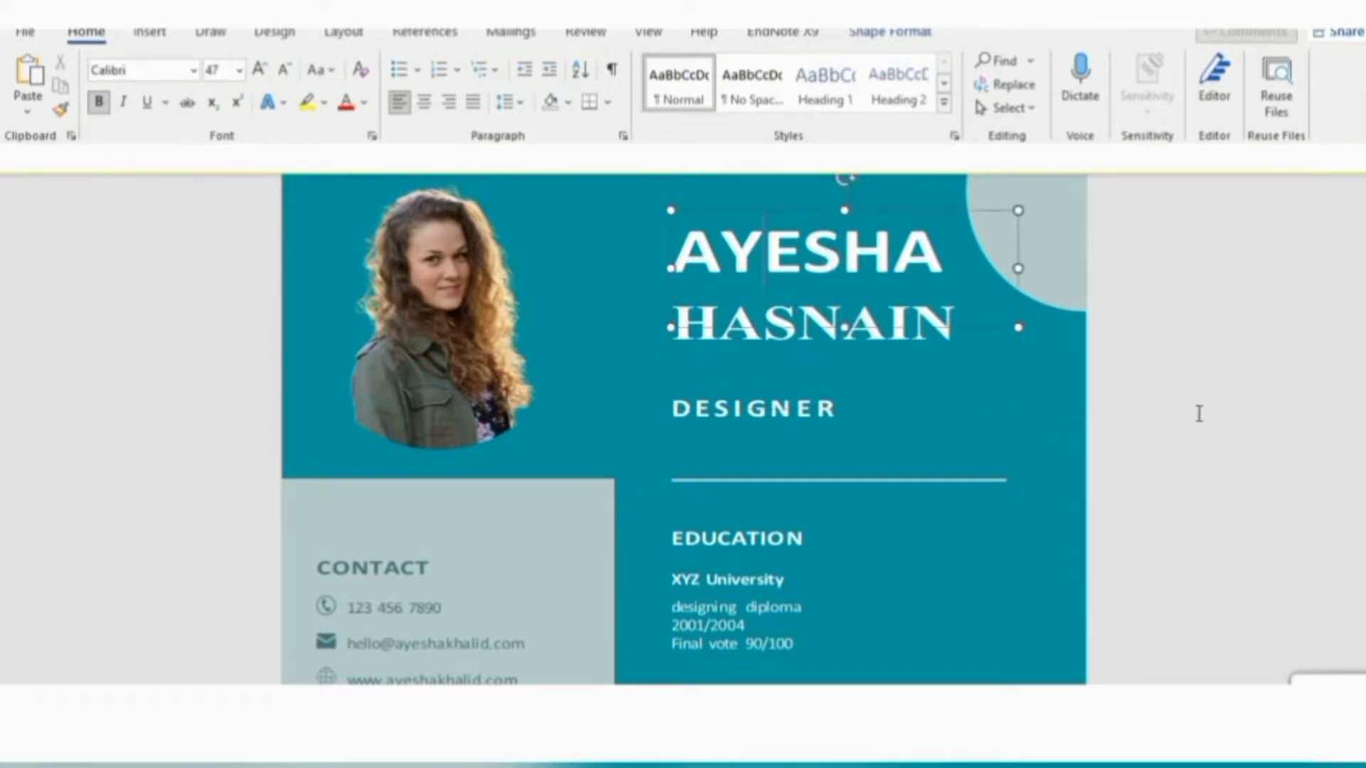
left_click(1198, 412)
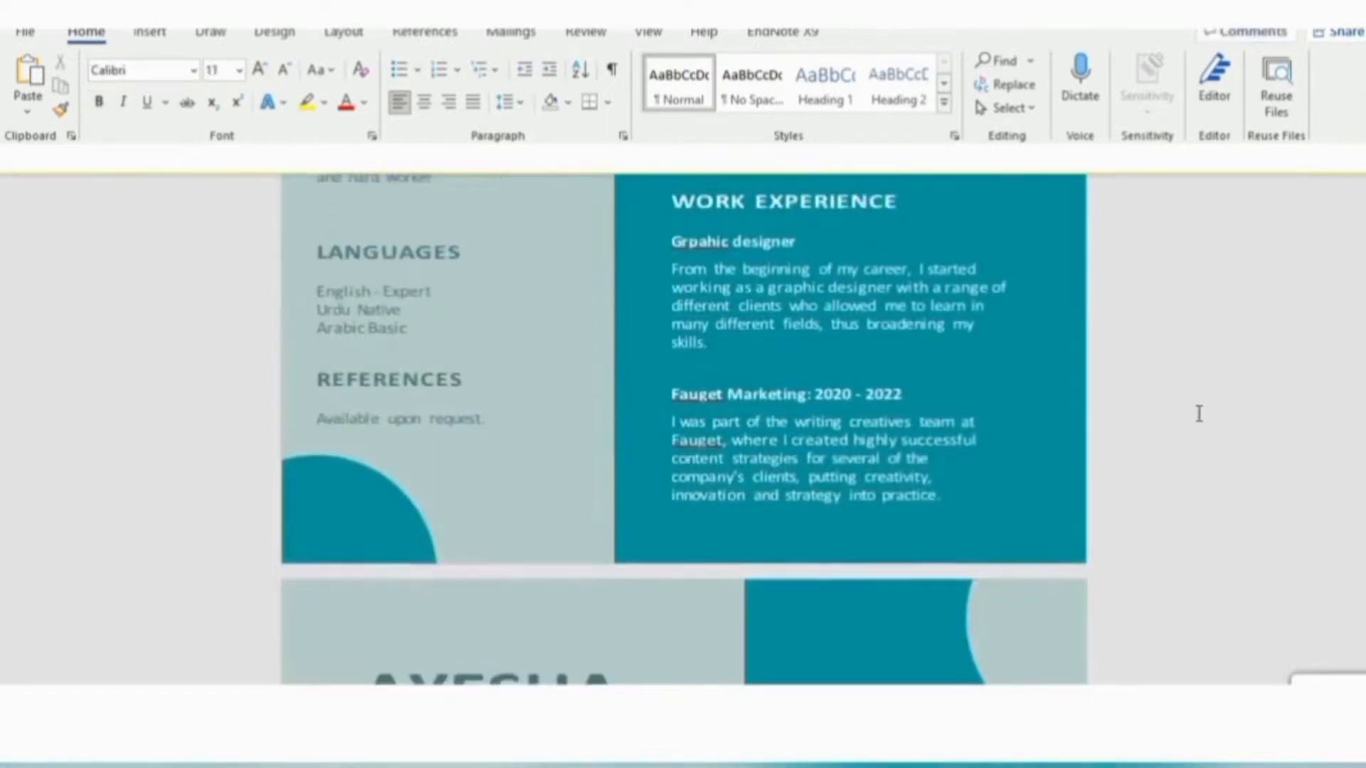
Set the REFERENCES heading font to Times New Roman
scroll(1199, 413, "down", 2)
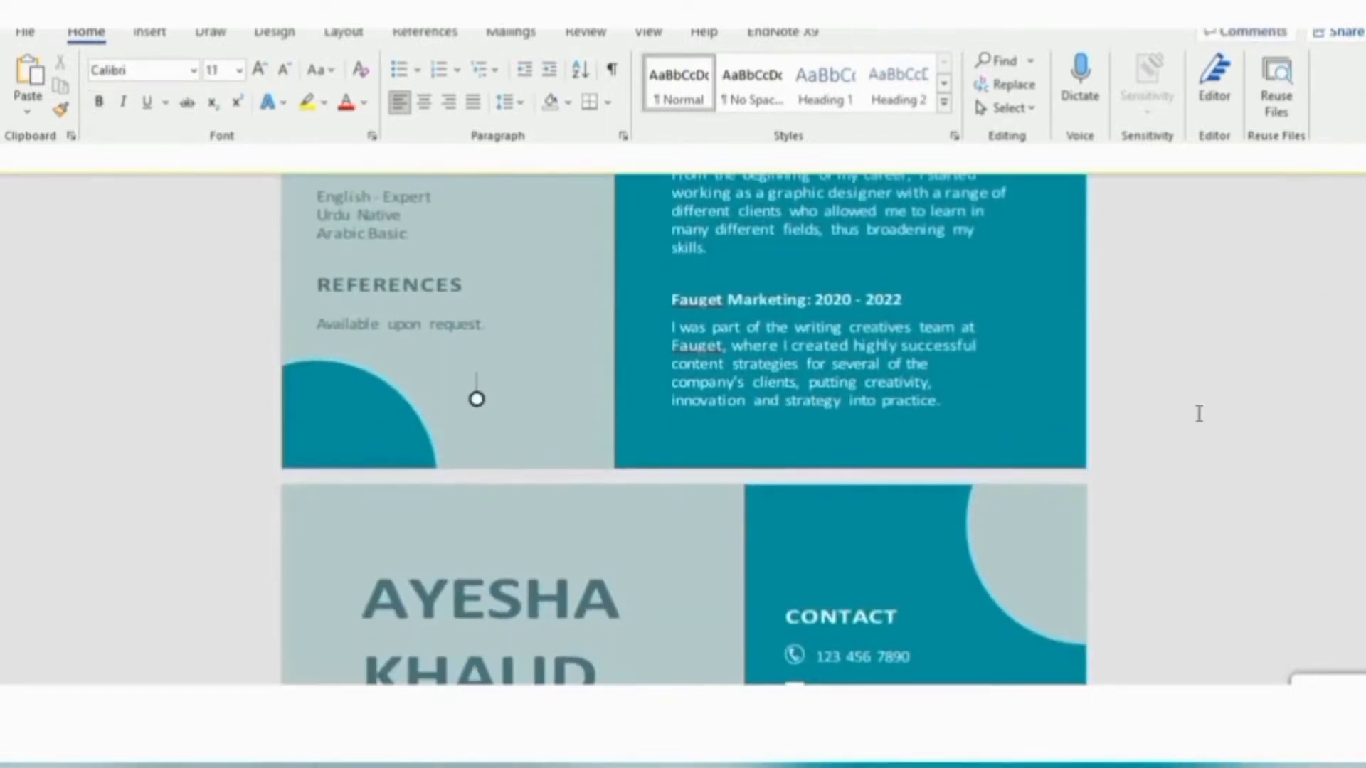
left_click(419, 285)
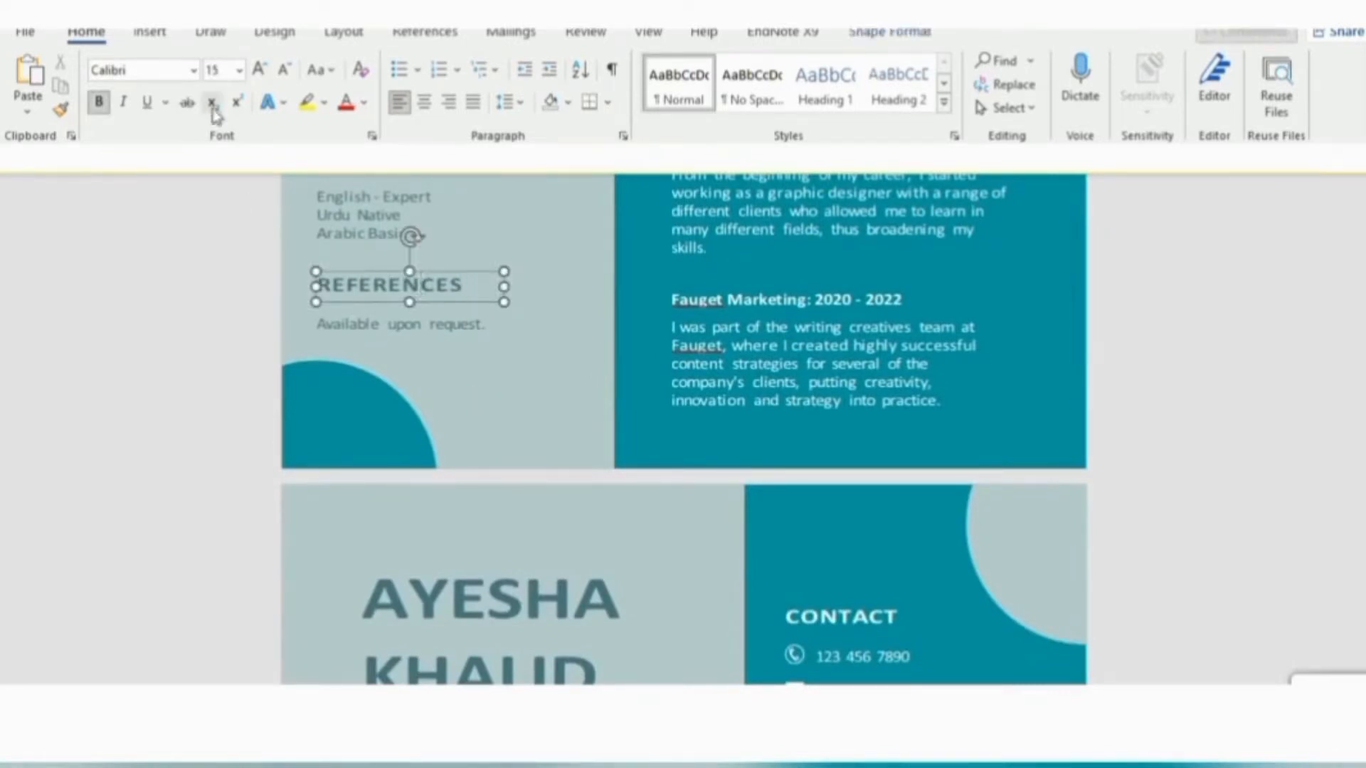
left_click(194, 70)
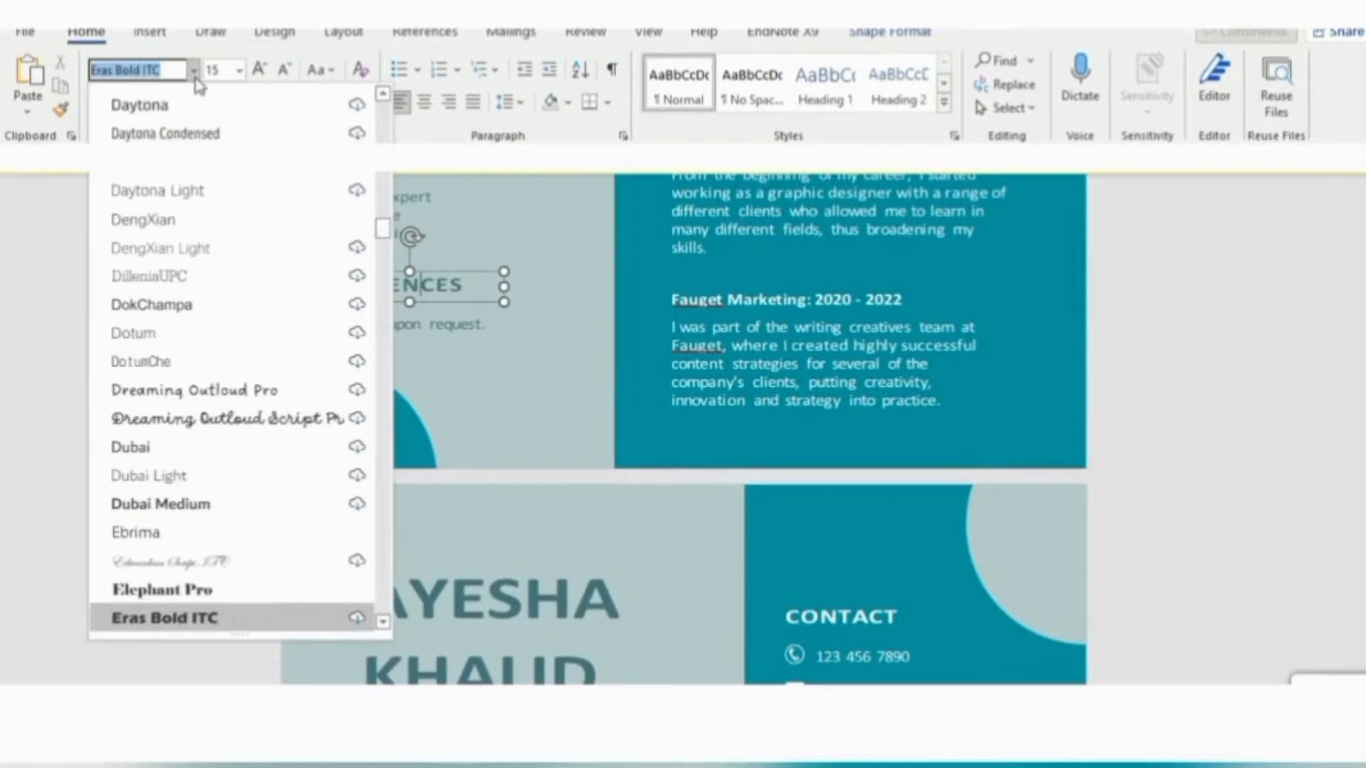
type("Times New Roma")
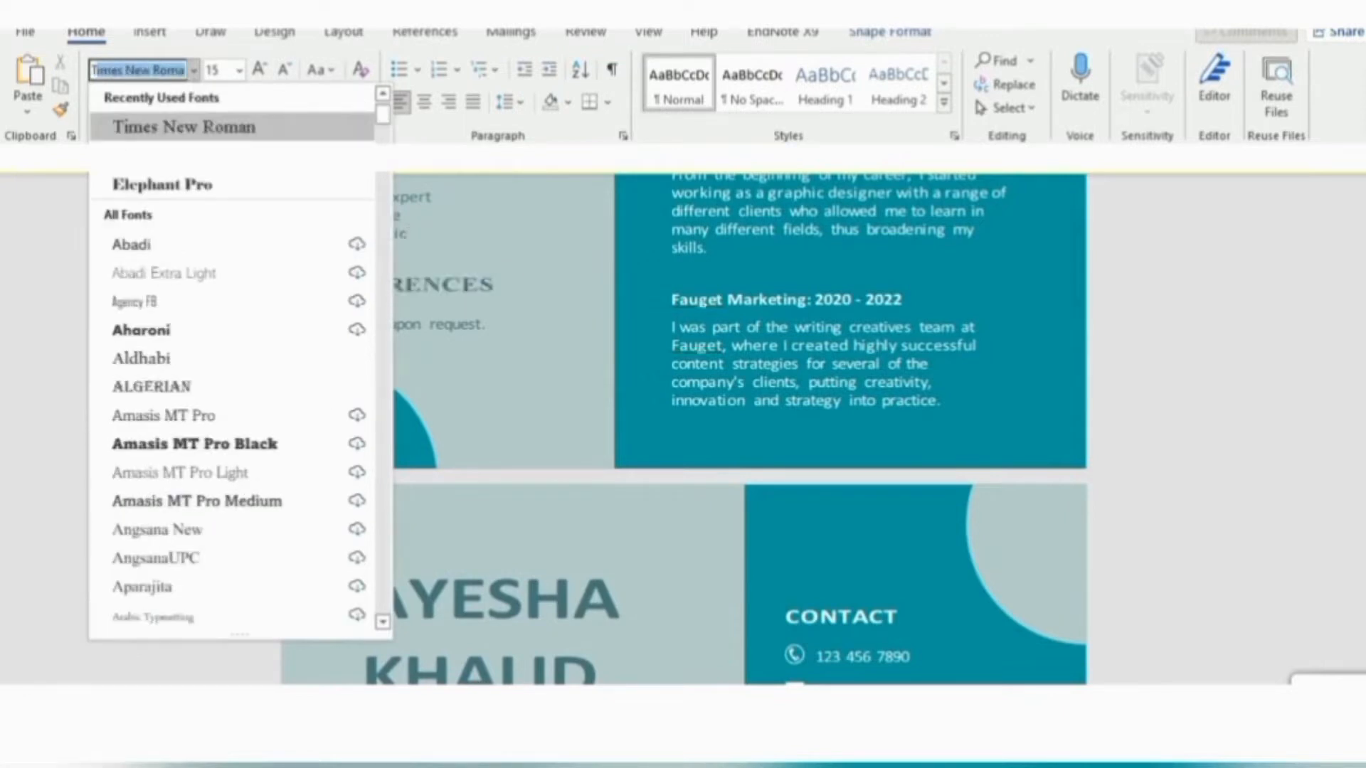
left_click(137, 126)
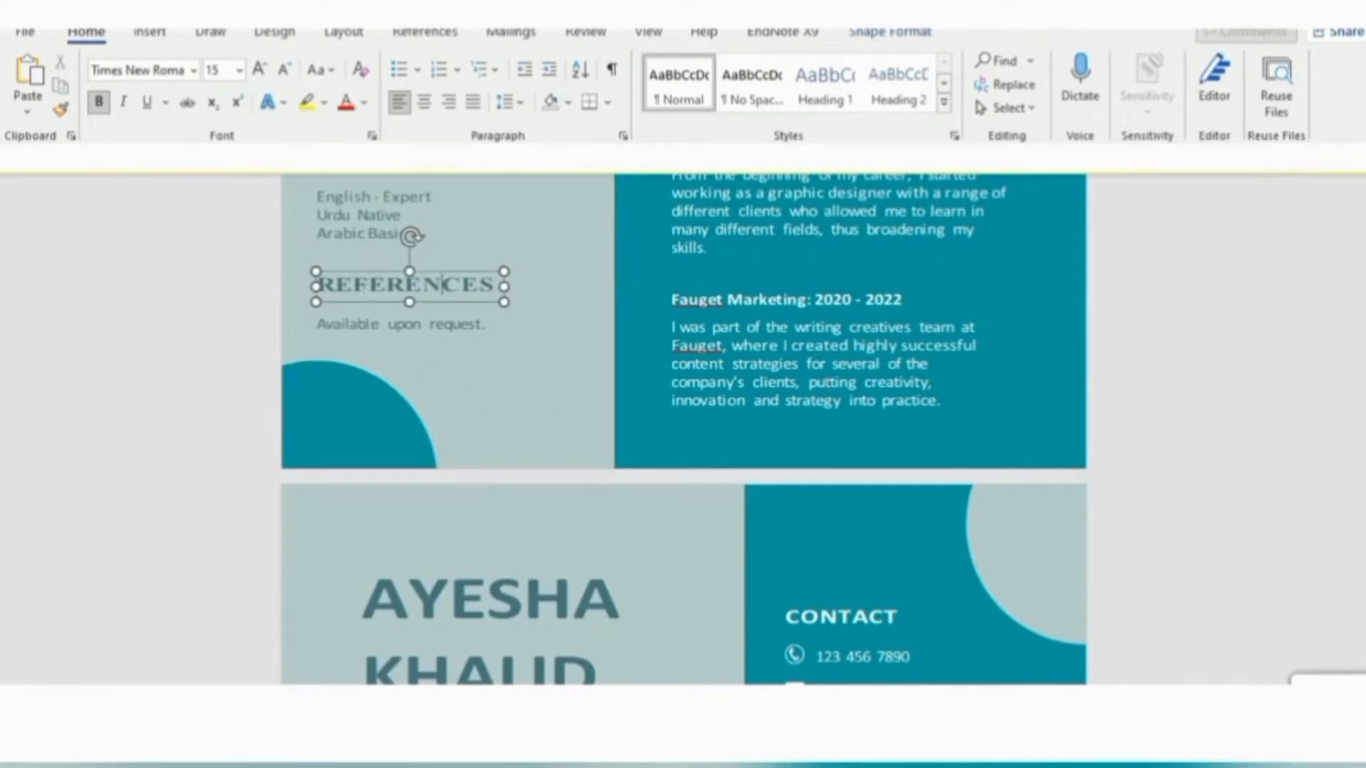
Change the Fauget Marketing dates from 2020 - 2022 to 2001 - 2005
left_click(847, 300)
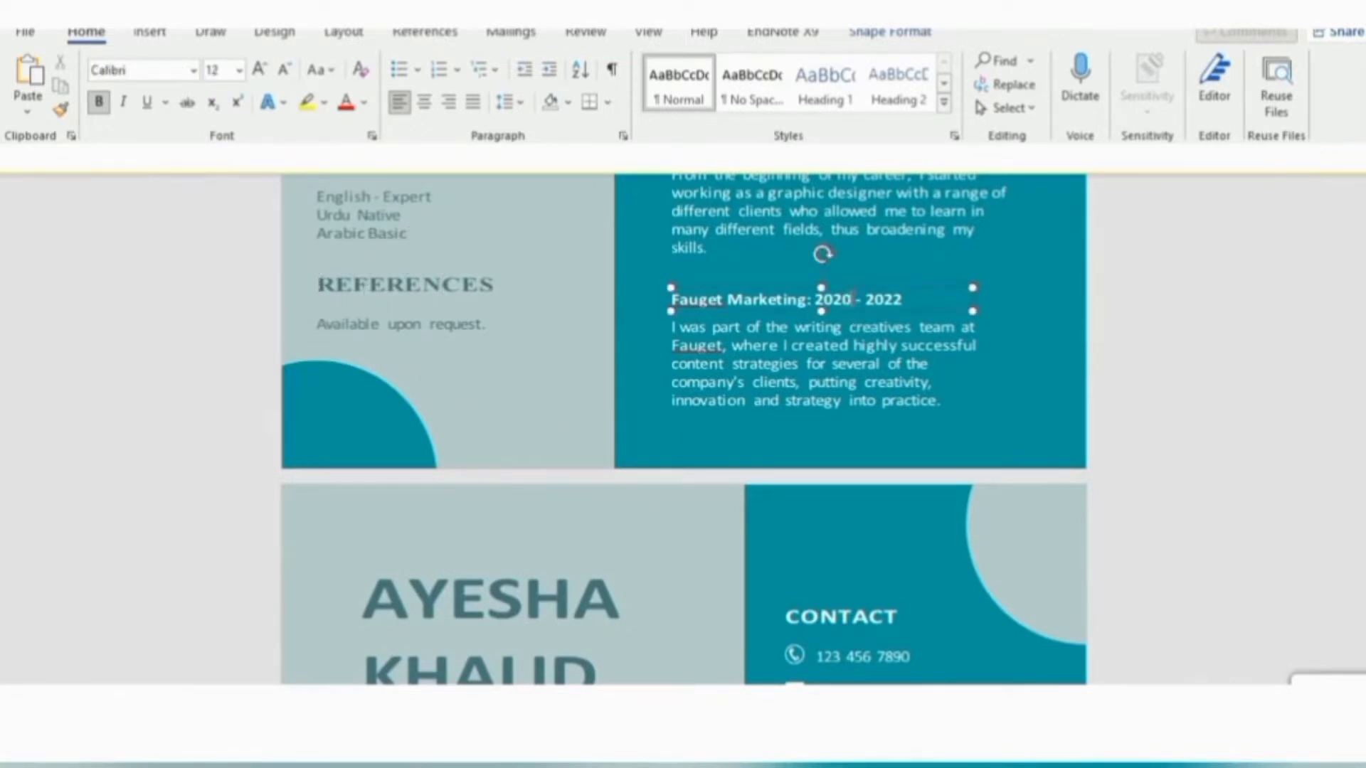
key("BackSpace")
key("BackSpace")
type("01")
Look over the edited résumé and bring up the Save As dialog with F12
left_click(1252, 373)
scroll(1252, 373, "down", 3)
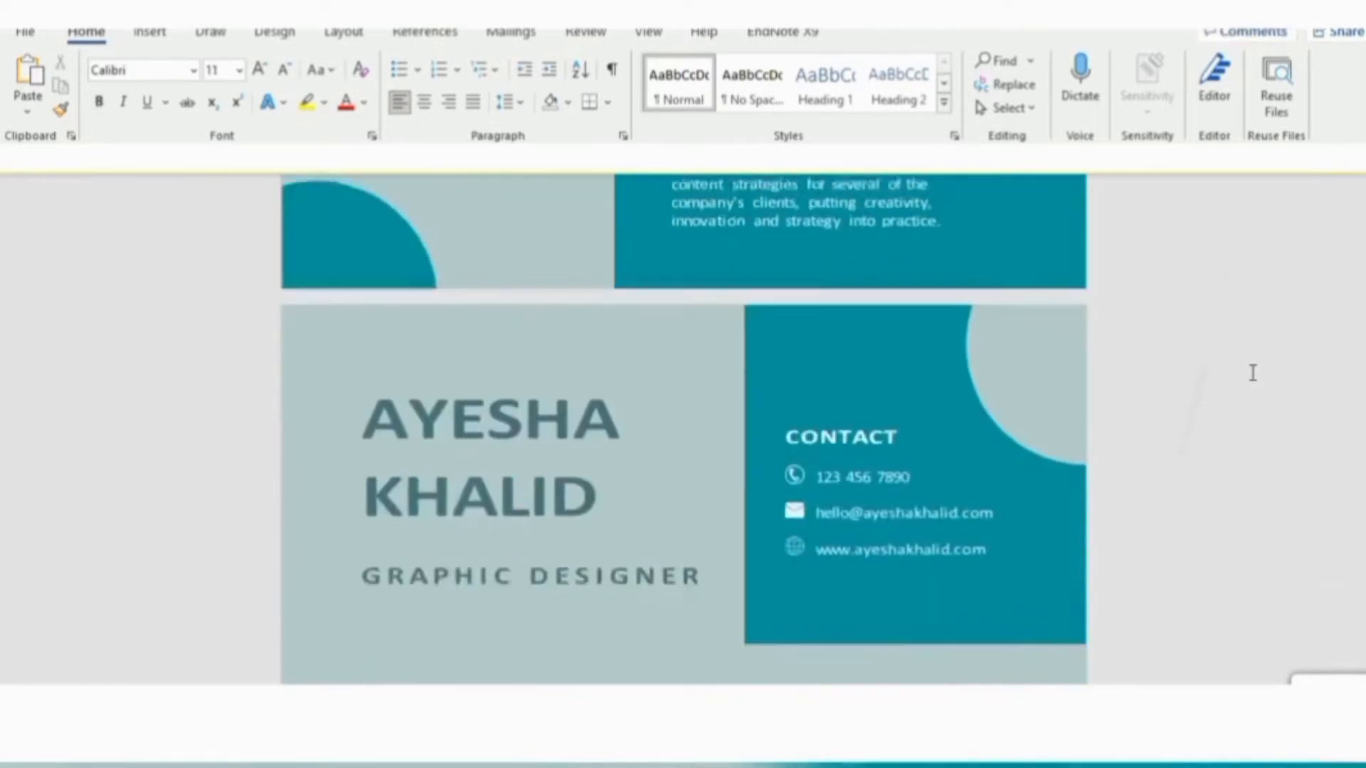
scroll(1252, 372, "up", 3)
scroll(1252, 373, "down", 5)
scroll(1252, 373, "down", 1)
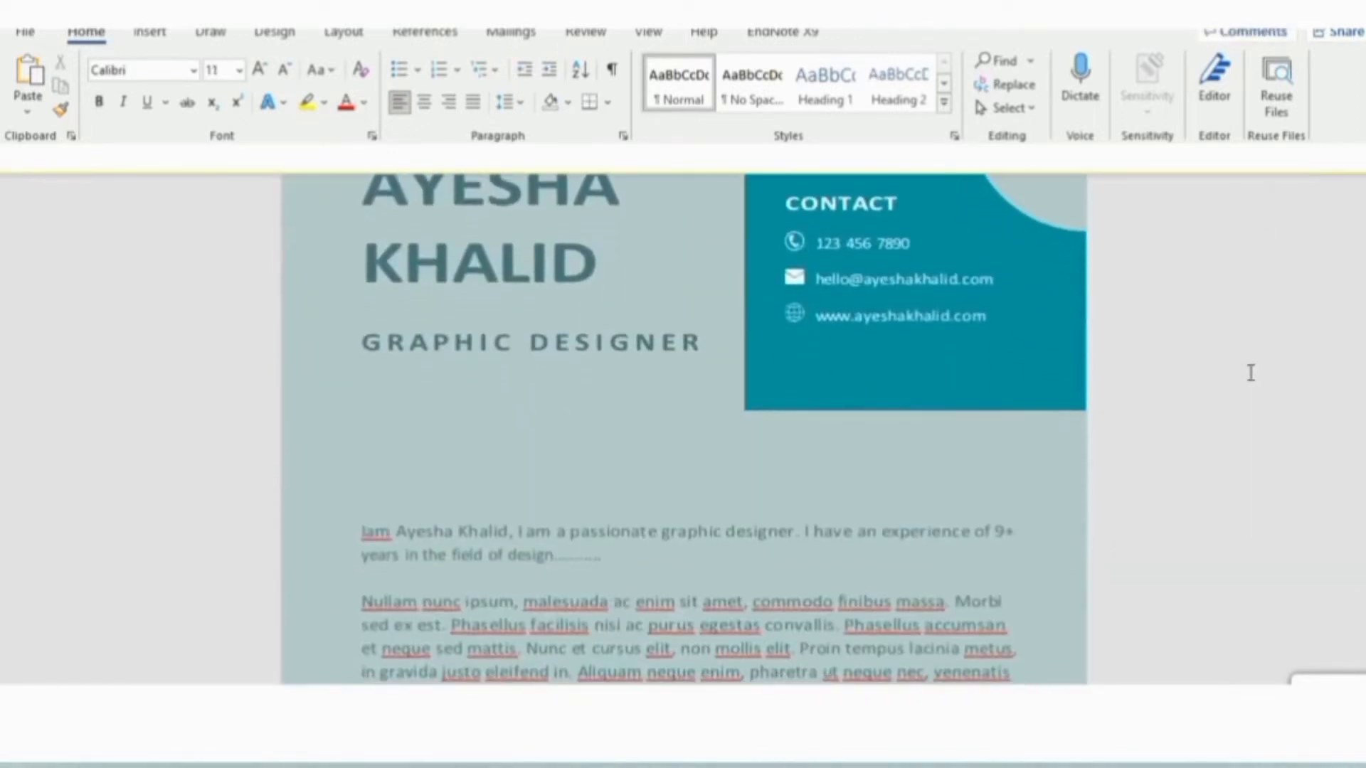
left_click(575, 342)
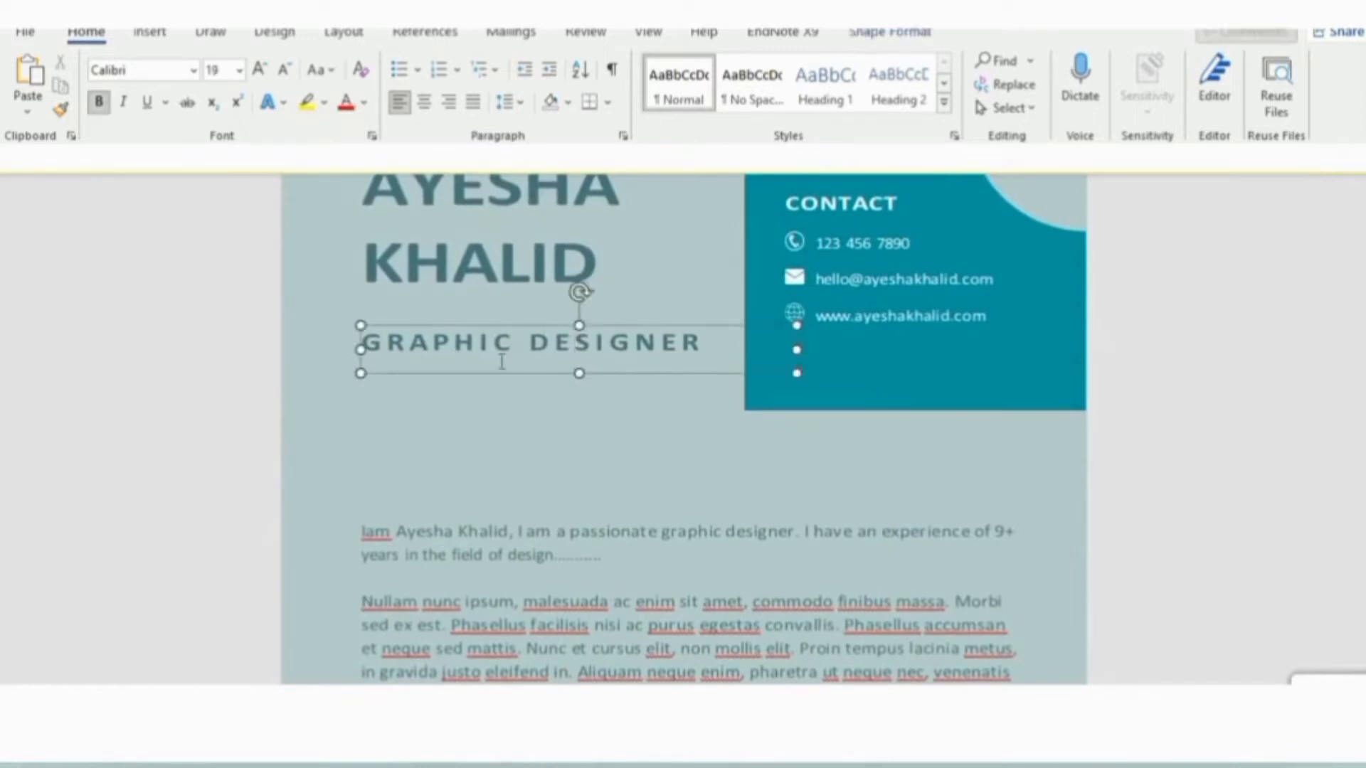
scroll(1147, 372, "up", 8)
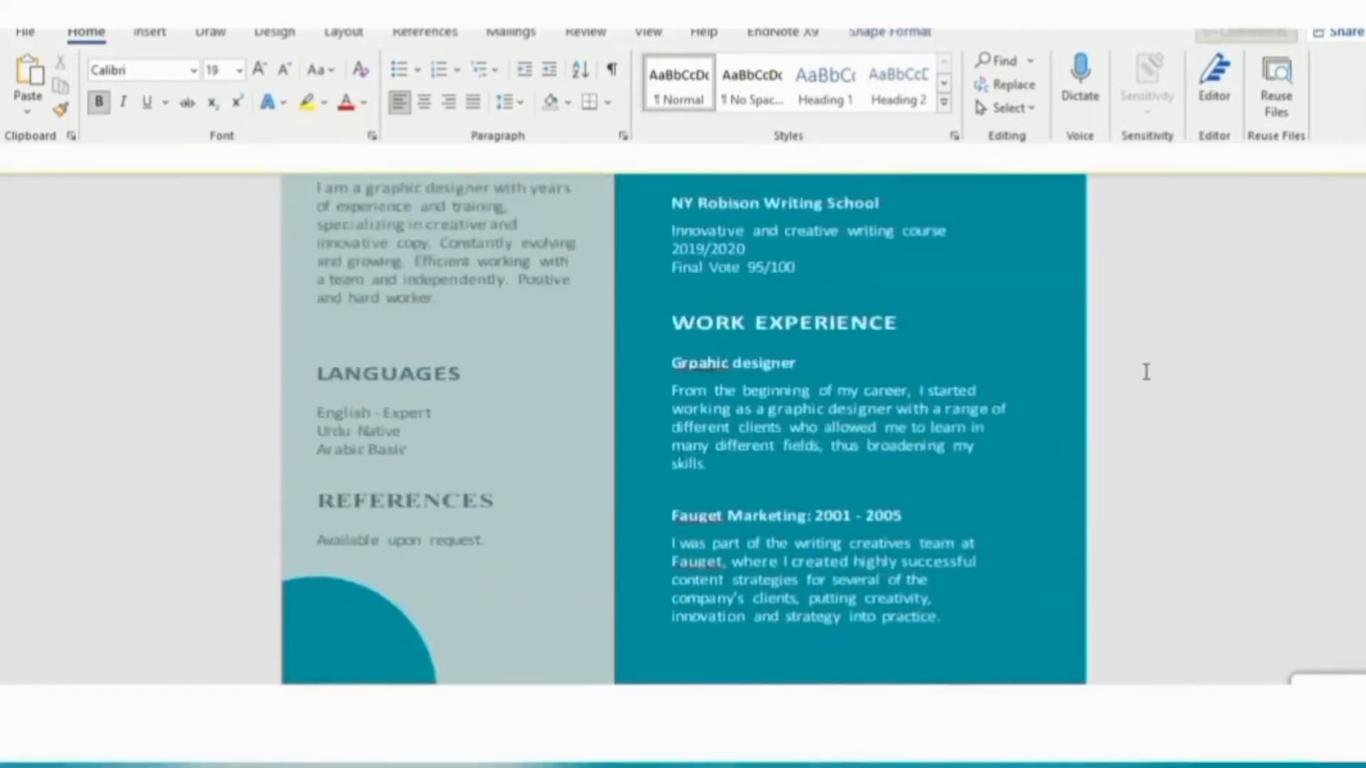
scroll(1147, 372, "up", 4)
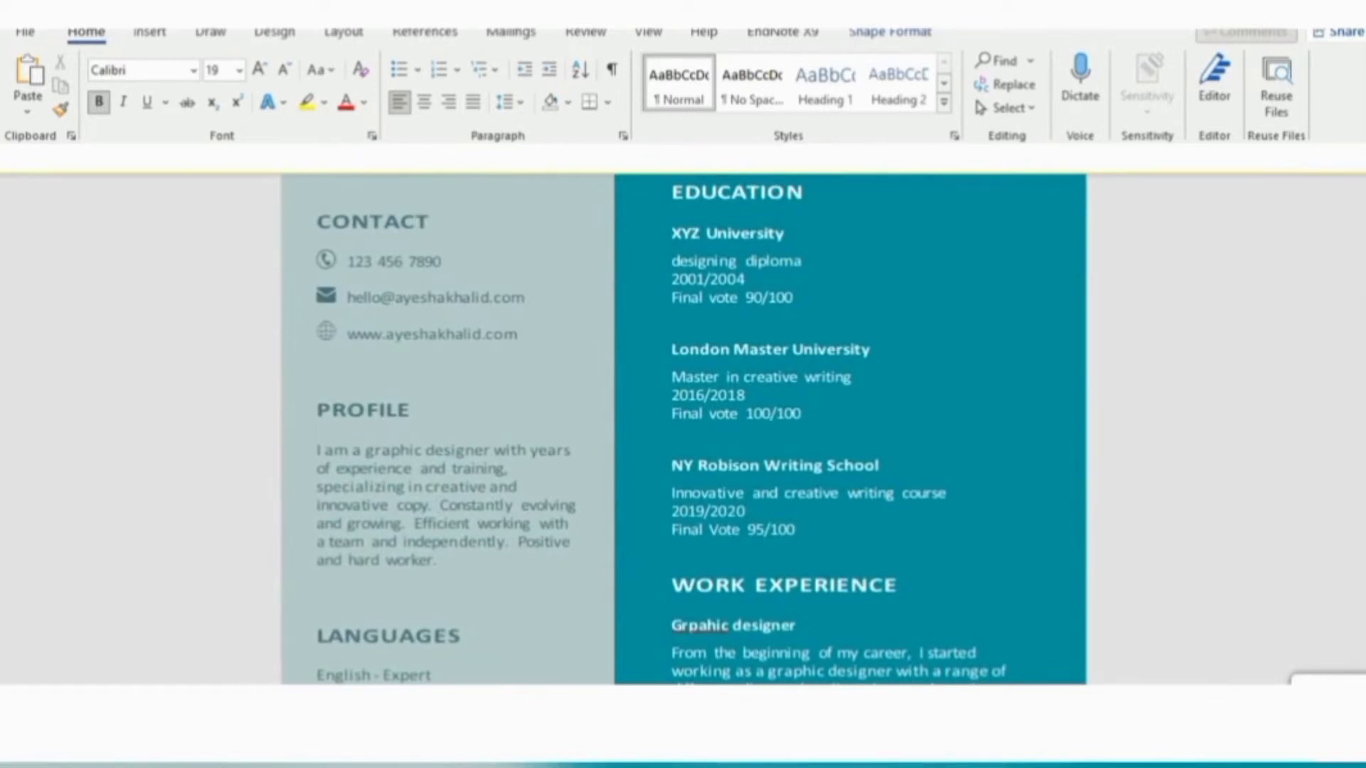
key("F12")
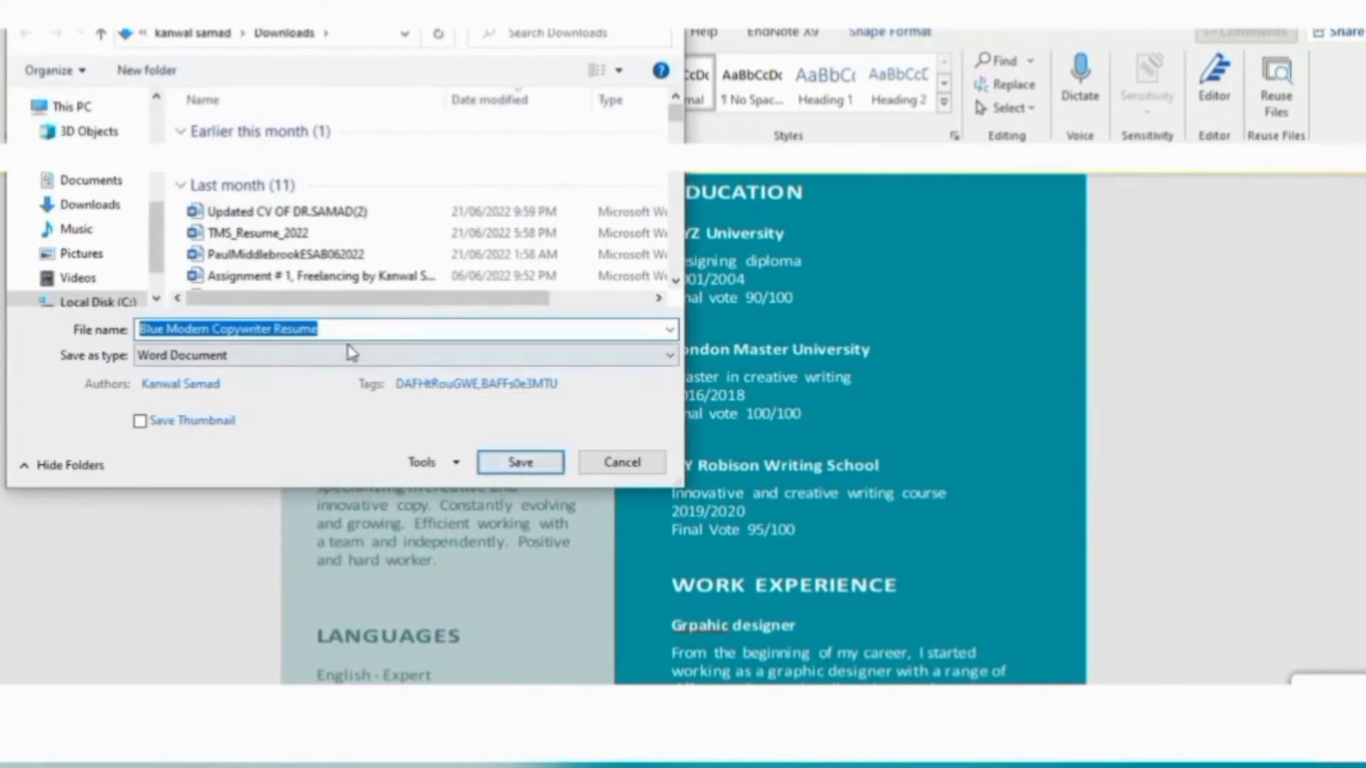
Save the résumé to Downloads as a Word document named with the client's name plus 'resume'
key("BackSpace")
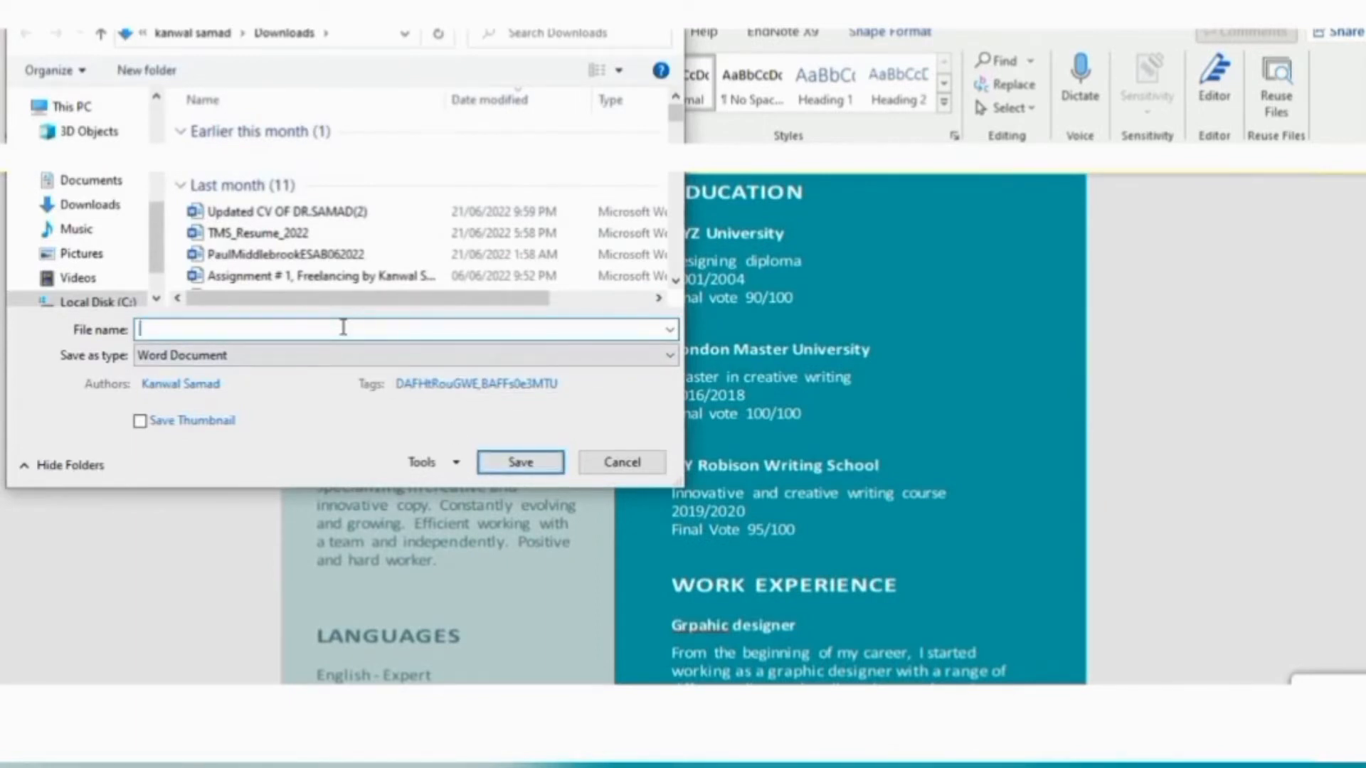
type("a")
key("BackSpace")
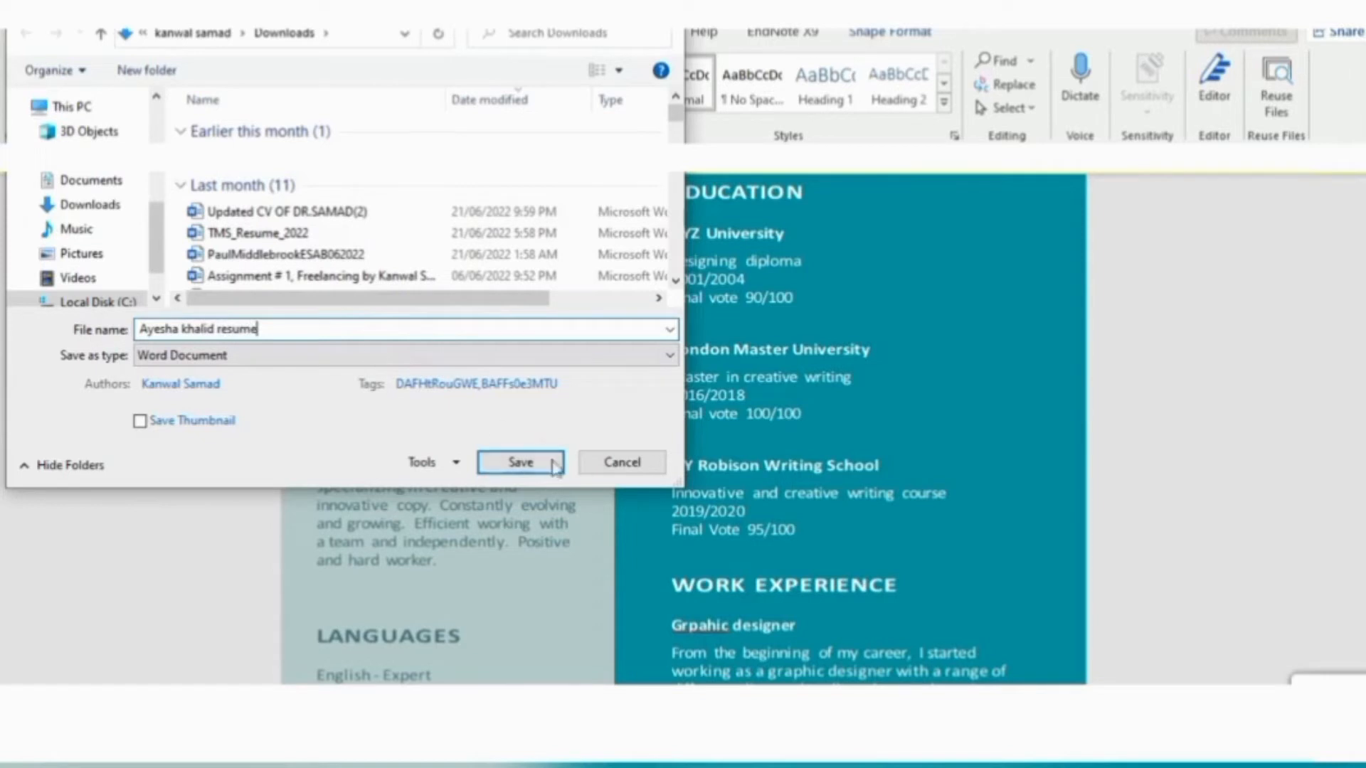
left_click(522, 463)
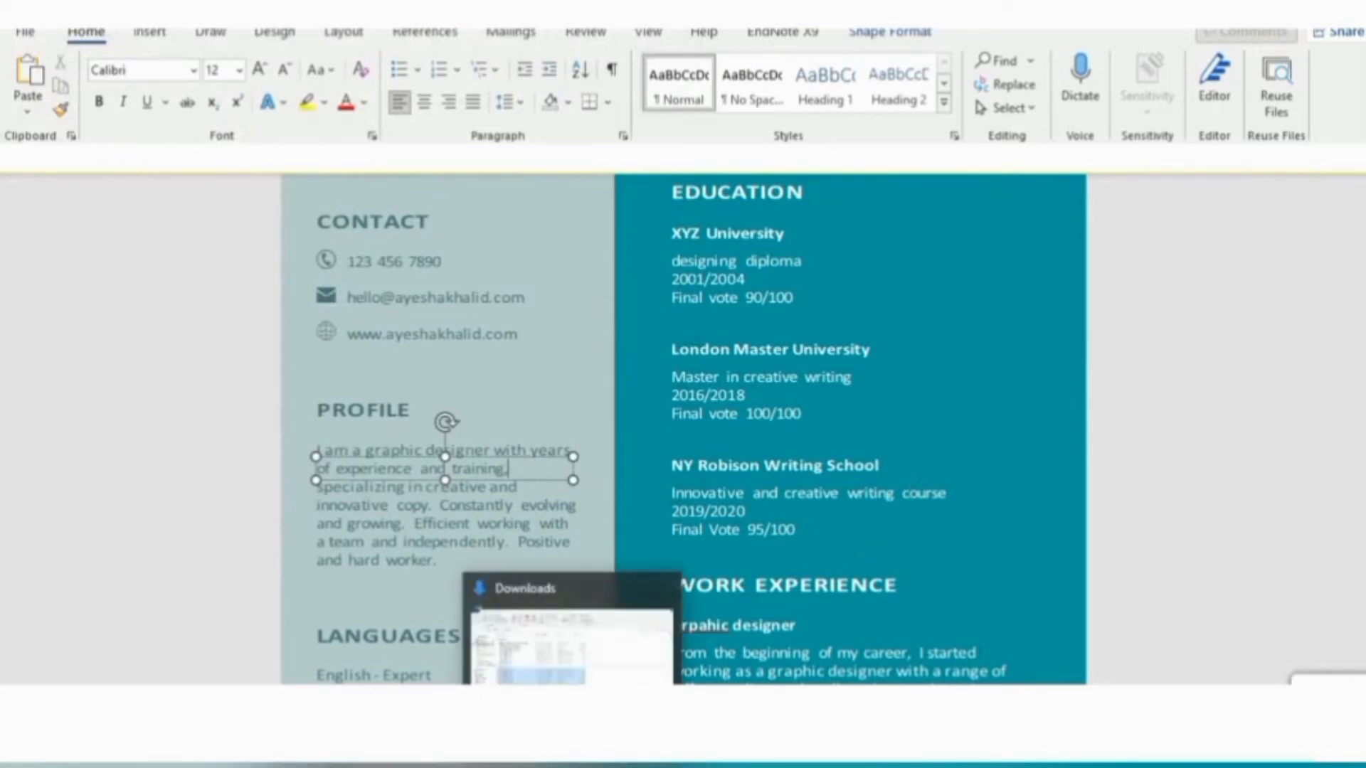
Find the saved resume .docx in Downloads, reopen it, and scroll back to the top
left_click(569, 765)
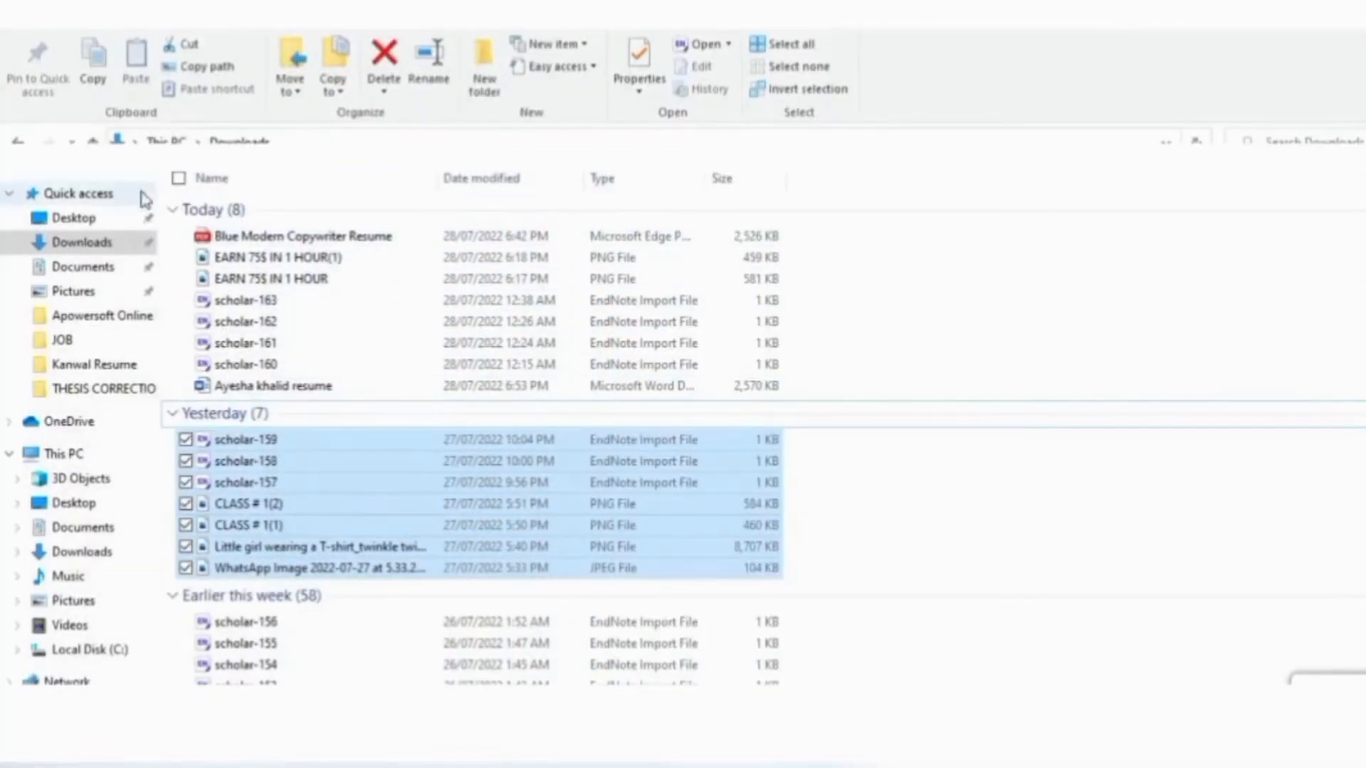
left_click(102, 274)
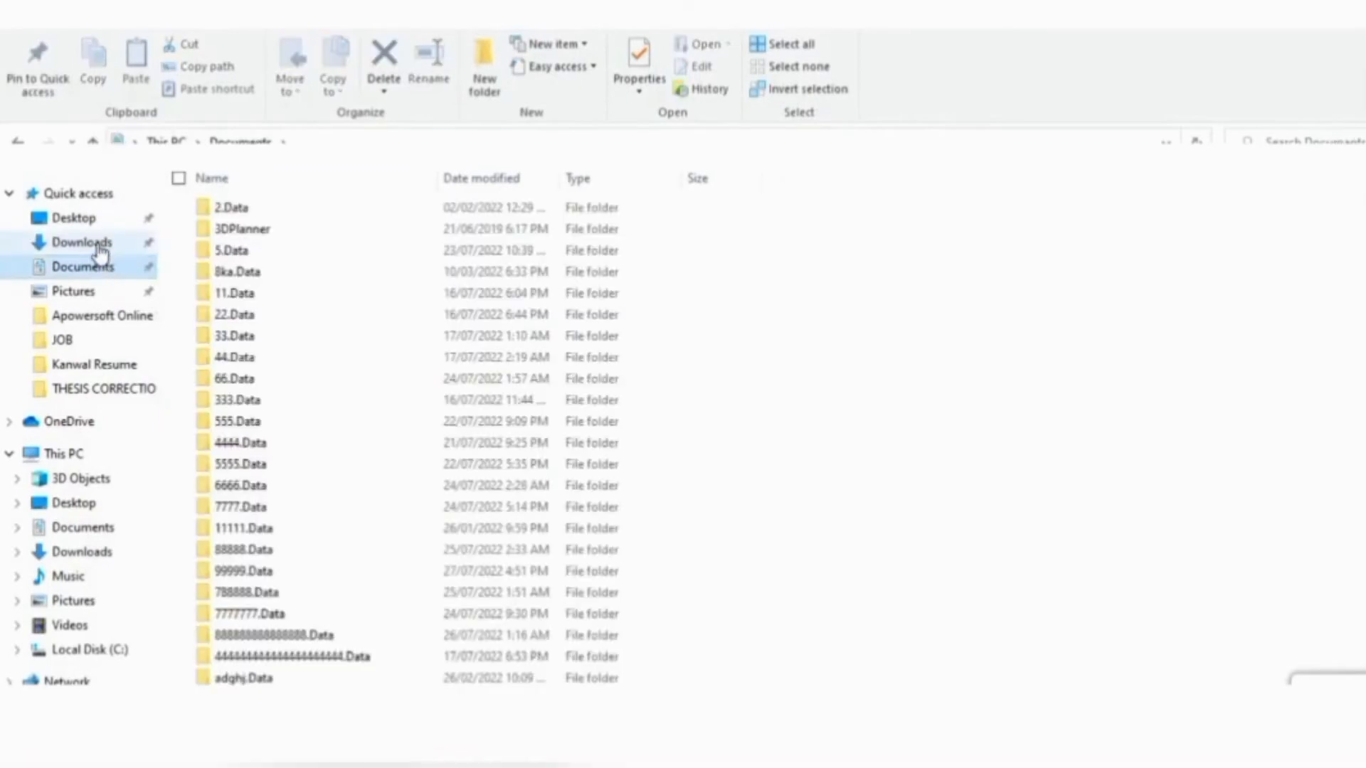
left_click(100, 249)
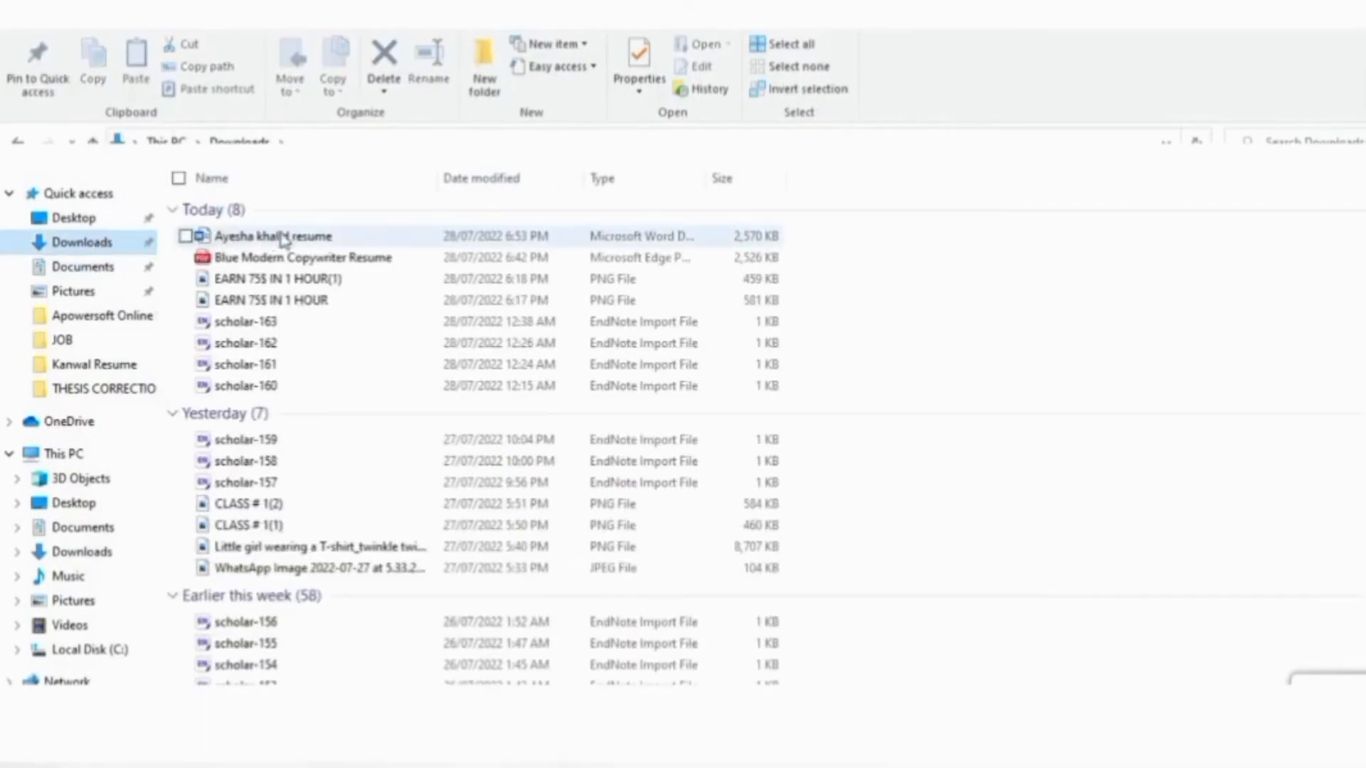
double_click(348, 239)
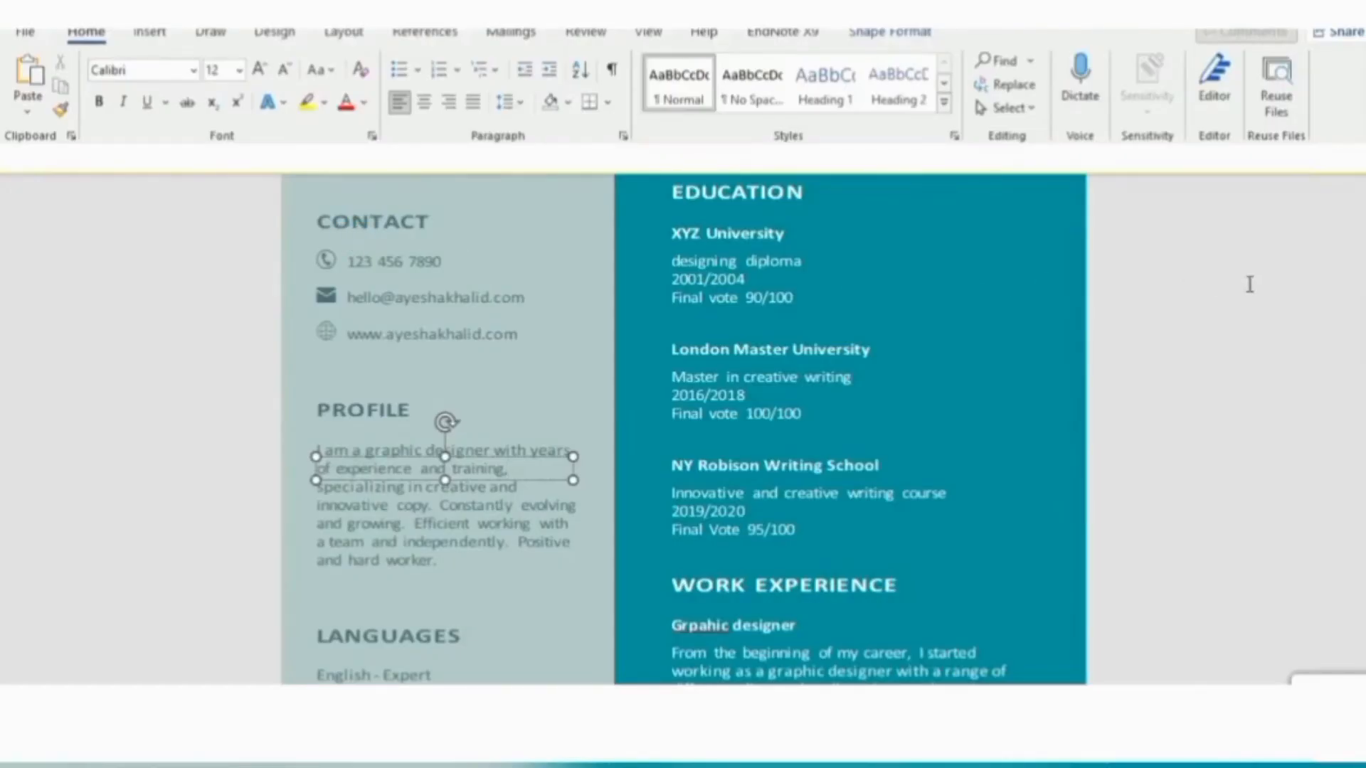
left_click(1251, 285)
scroll(1251, 285, "up", 10)
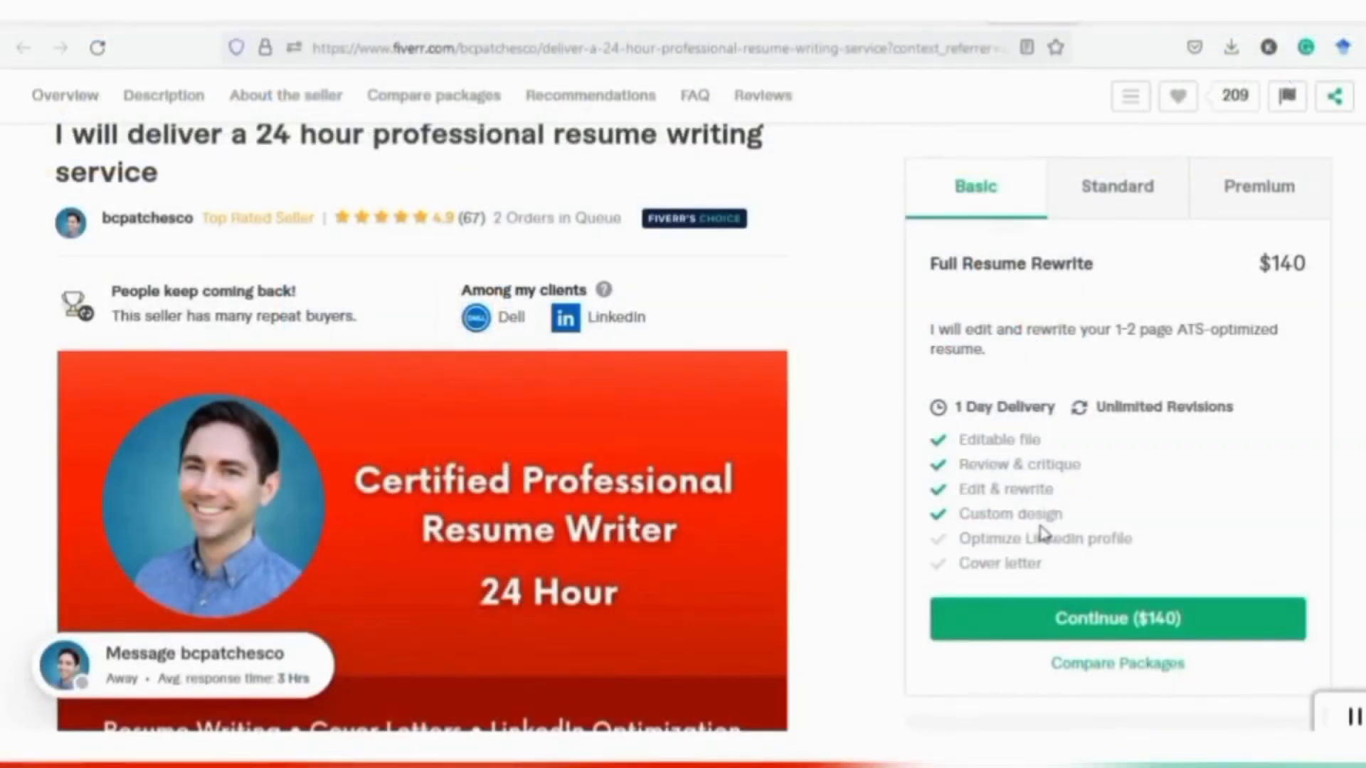
Display the gig's Standard package: Resume + Cover Letter, $230, 1-day delivery
left_click(1115, 204)
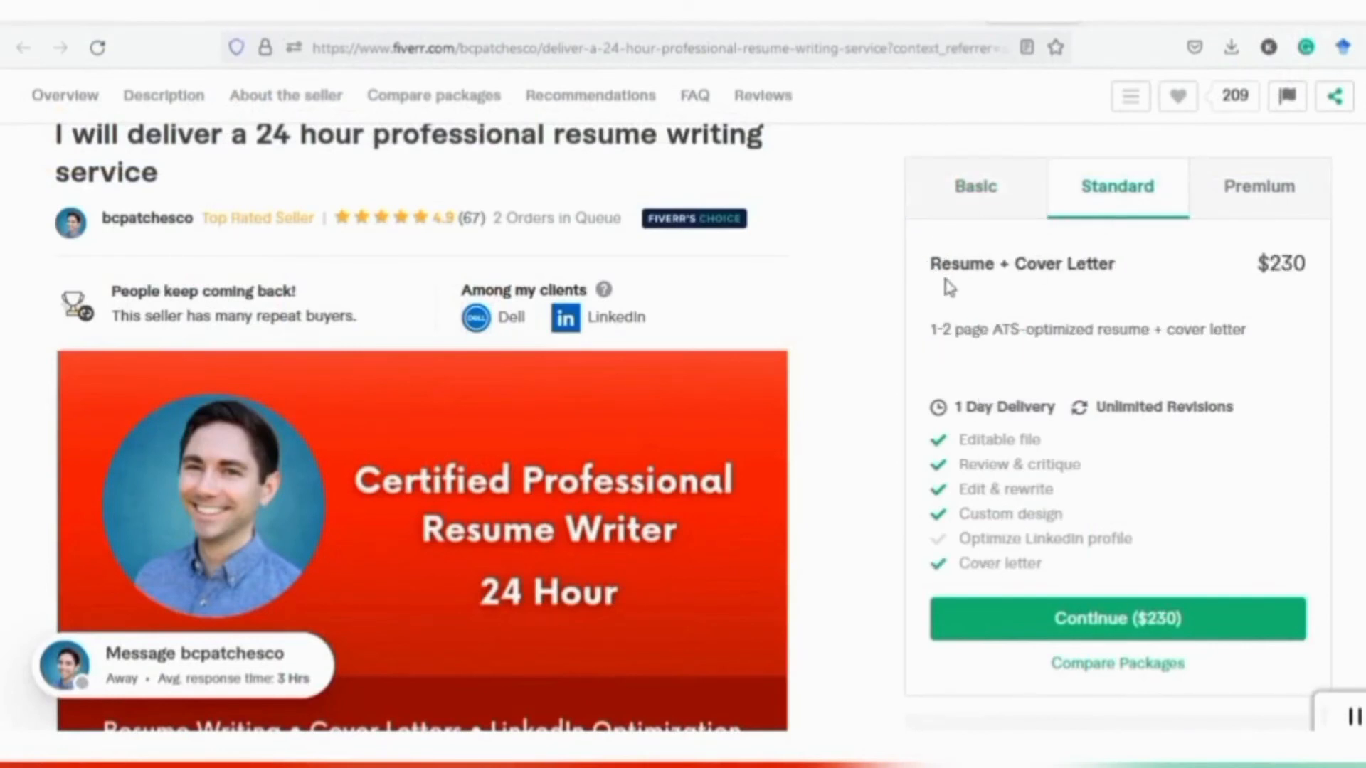